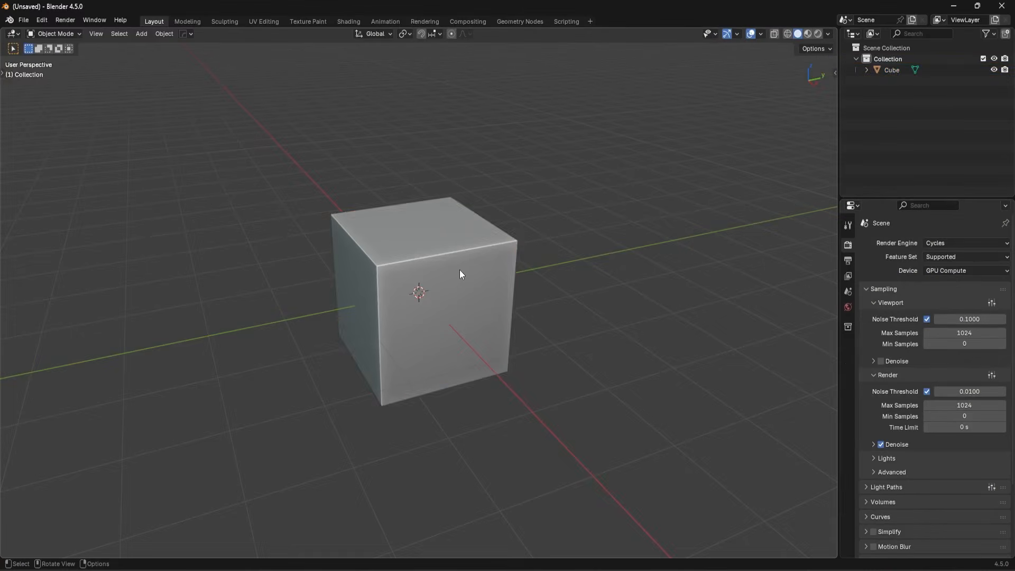
Delete the default cube and add a cylinder with 16 vertices at the origin
left_click(459, 271)
key("Delete")
key("shift+a")
mouse_move(459, 270)
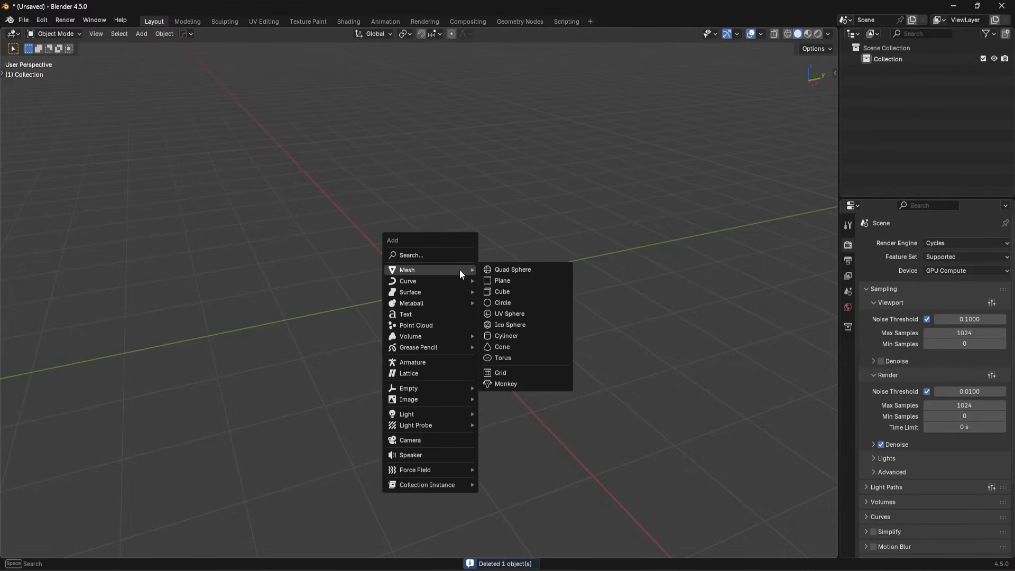
left_click(531, 336)
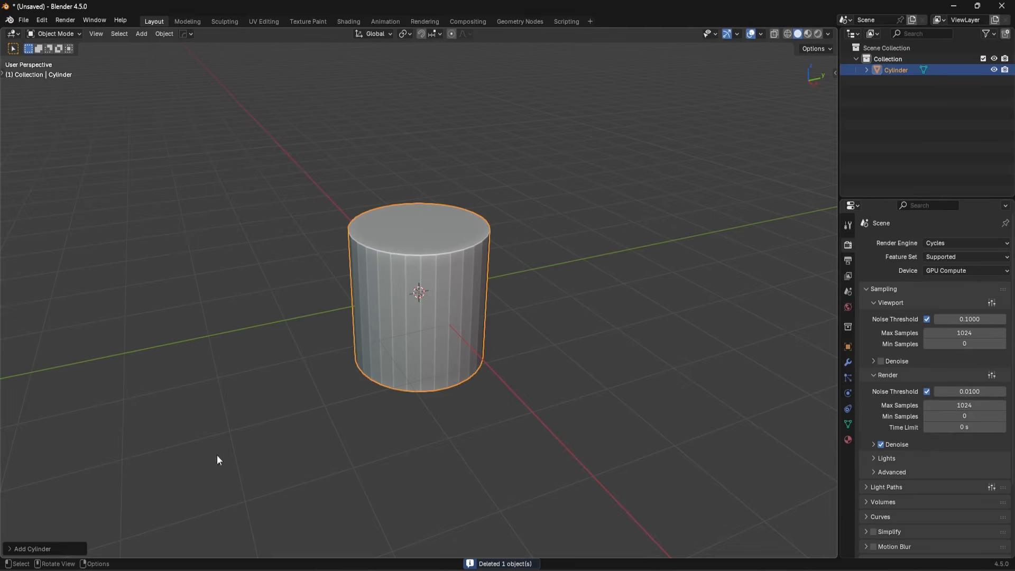
left_click(31, 549)
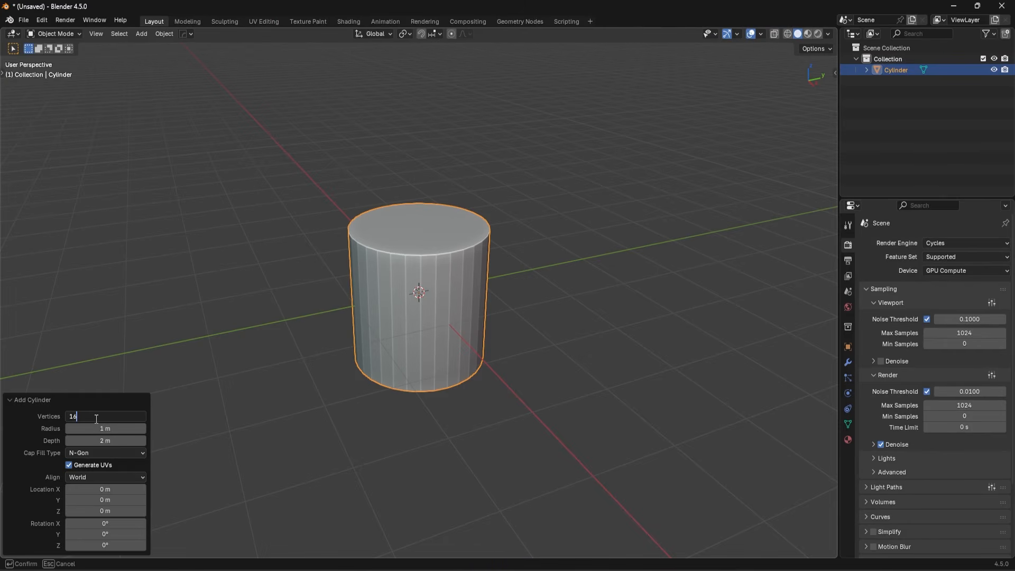
left_click(96, 418)
type("16")
key("Return")
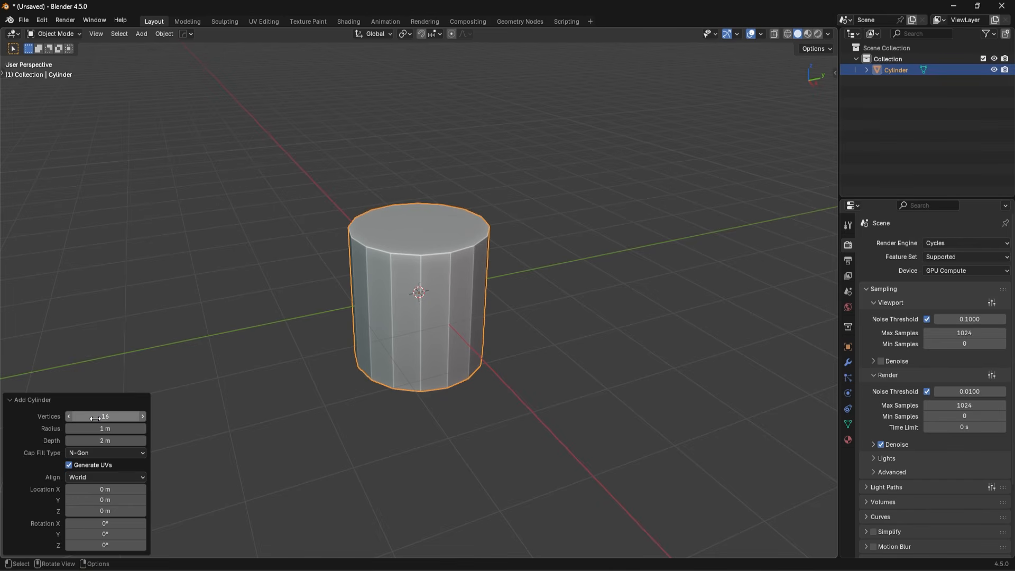
Rotate the cylinder 90° around X and stretch it along Y by a factor of about 2.56
type("r")
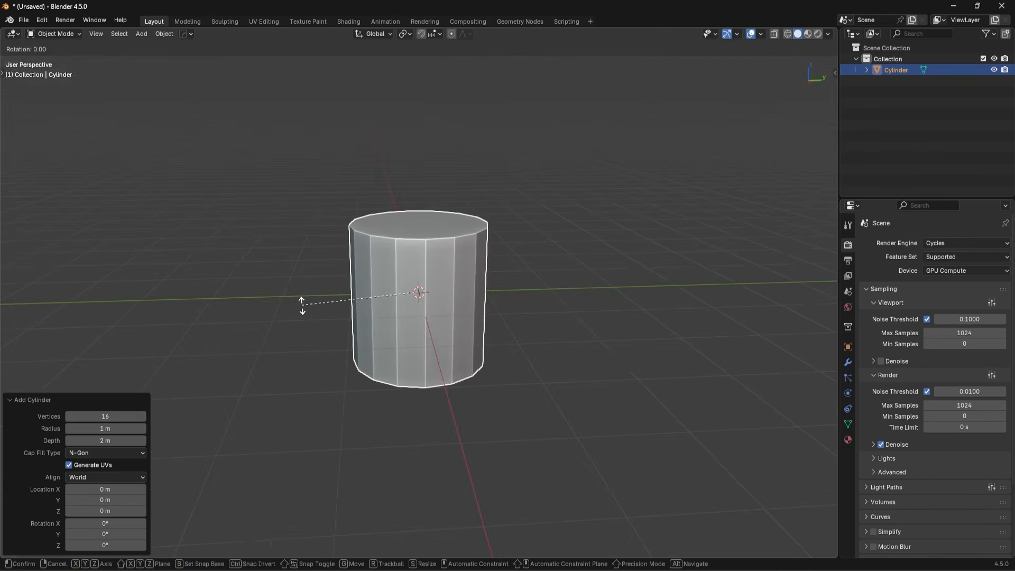
type("x90")
key("Return")
key("KP_3")
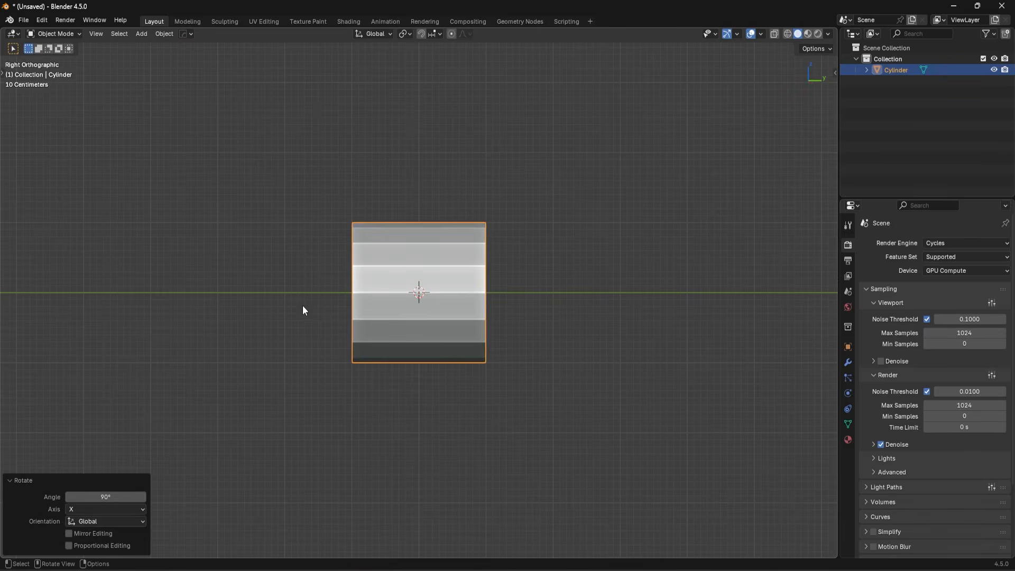
key("s")
key("y")
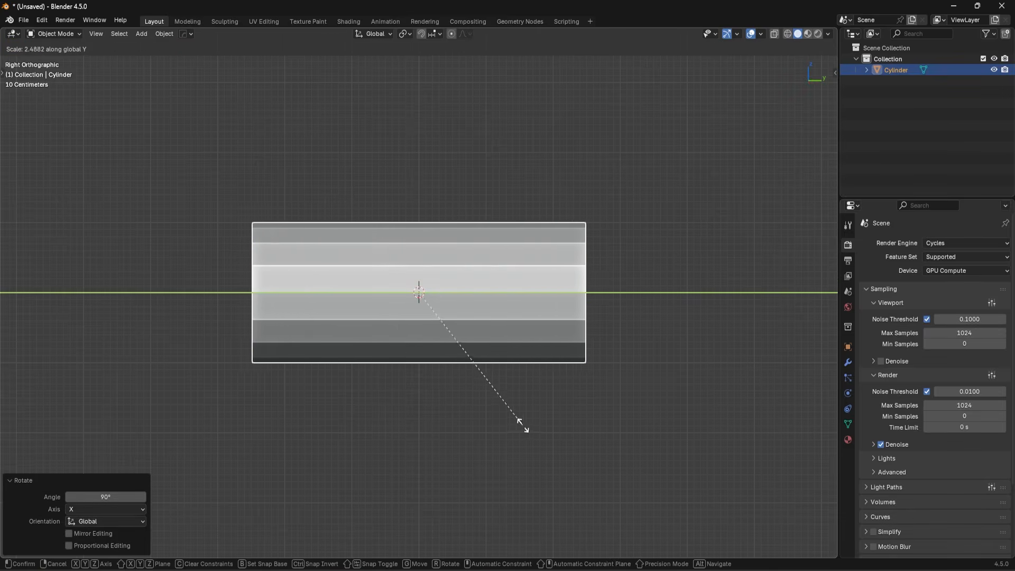
left_click(529, 429)
Add a cube and offset it from the cylinder by about 1.55 m along X and -1.95 m along Y
key("KP_1")
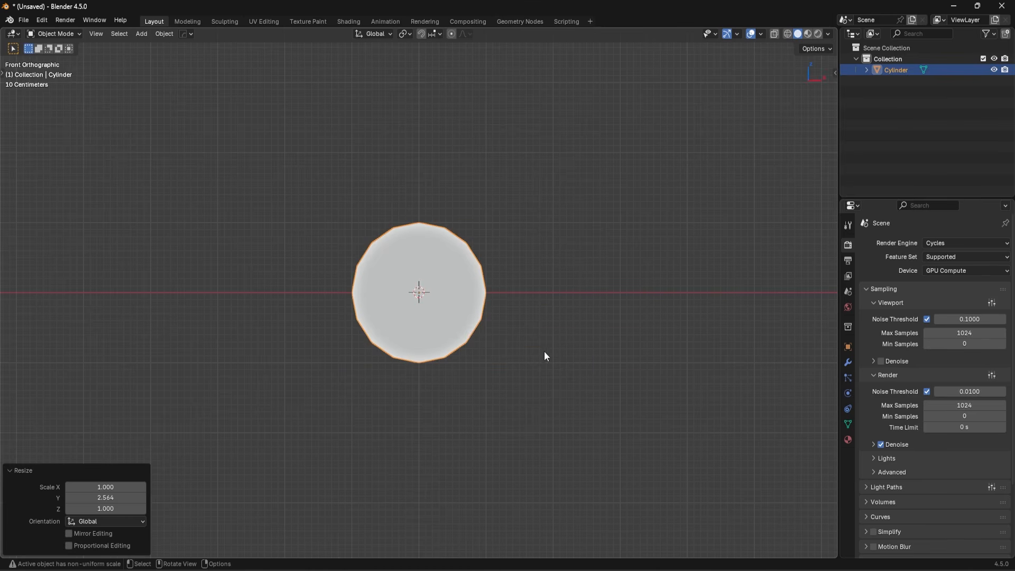
key("shift+a")
mouse_move(550, 274)
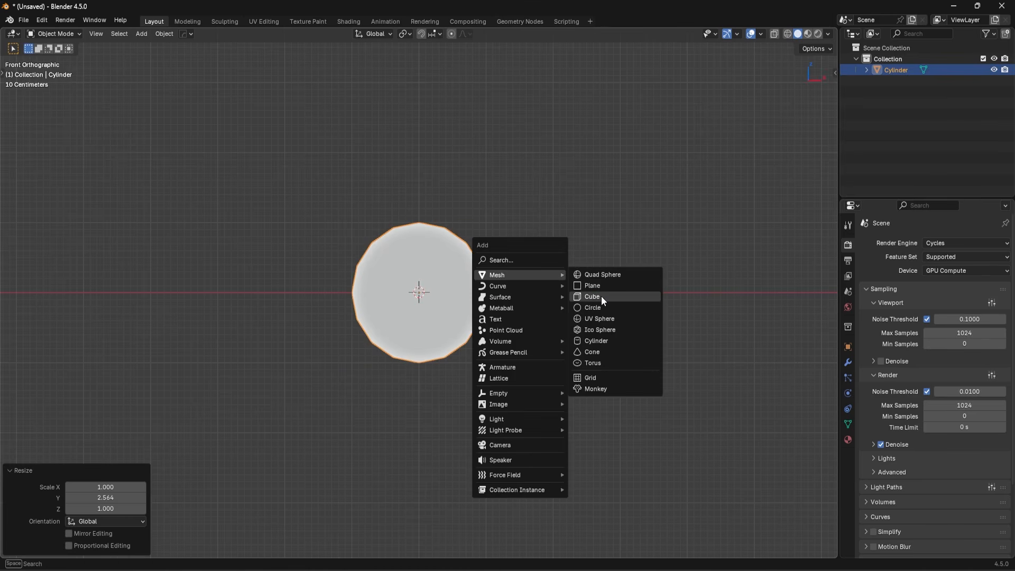
left_click(601, 296)
key("g")
key("x")
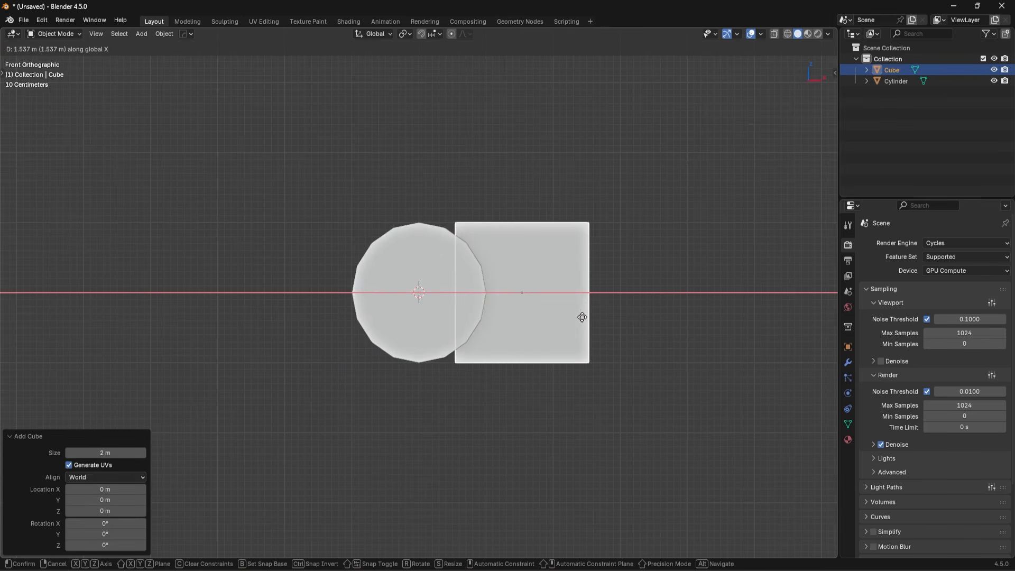
left_click(584, 318)
middle_click_drag(584, 313, 579, 290)
key("g")
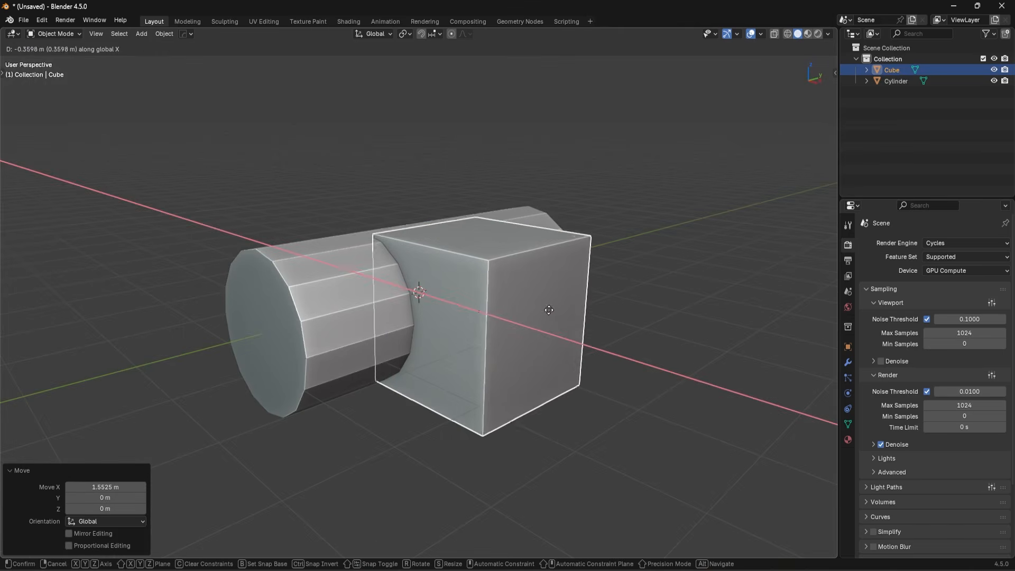
key("y")
left_click(490, 377)
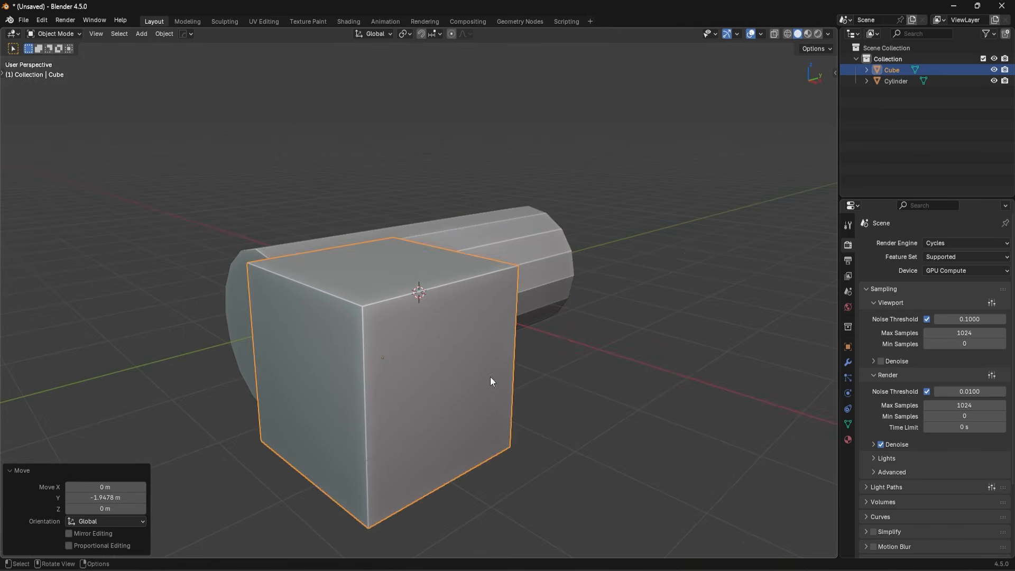
Move the cube's outer vertical edge about 1.3 m along Y so that its inner side becomes slanted
middle_click_drag(491, 376, 481, 344)
key("Tab")
left_click(432, 403)
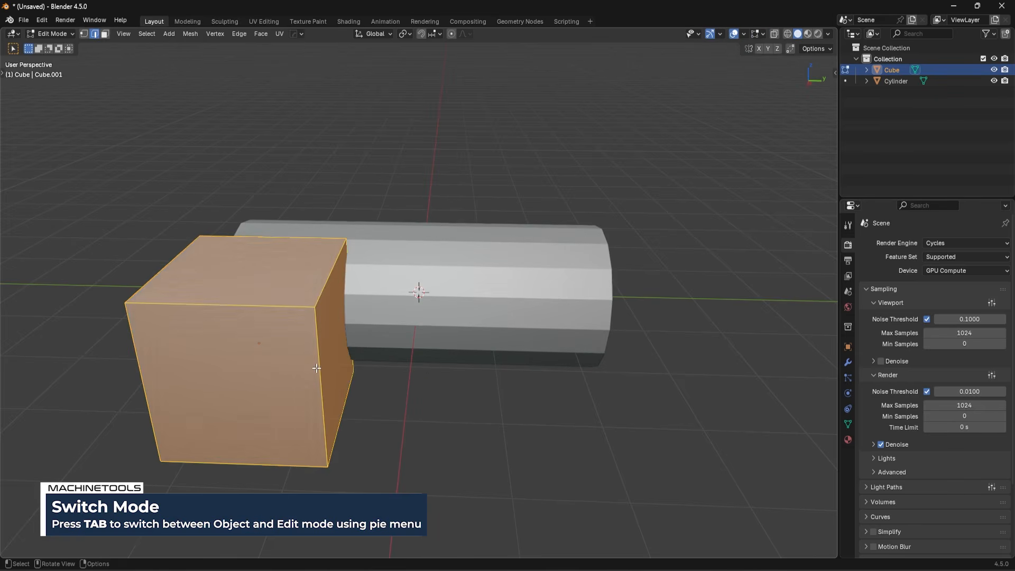
key("g")
key("y")
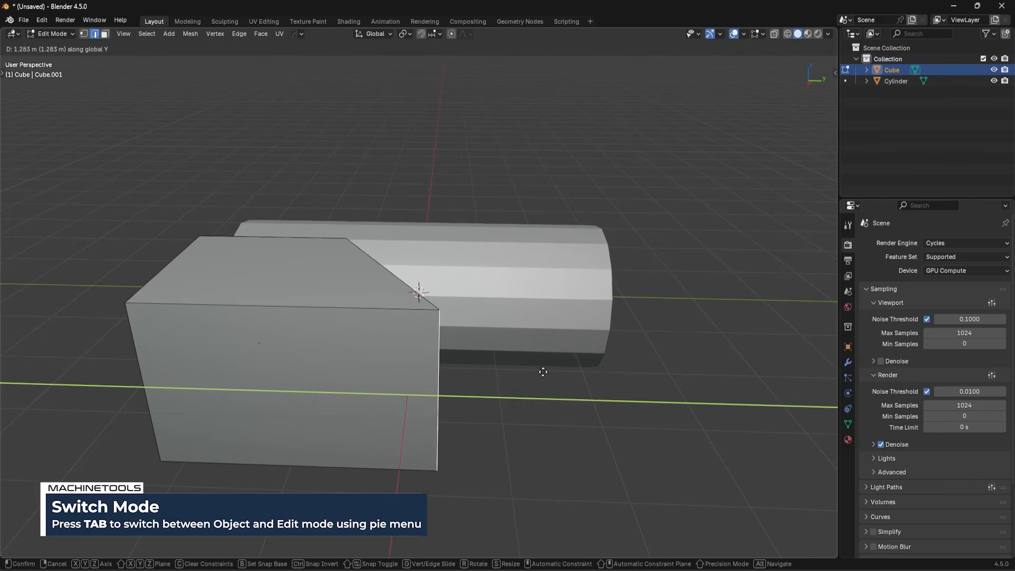
left_click(555, 373)
Cut the cube out of the cylinder with a HardOps Difference boolean
key("Tab")
left_click(485, 273, "shift")
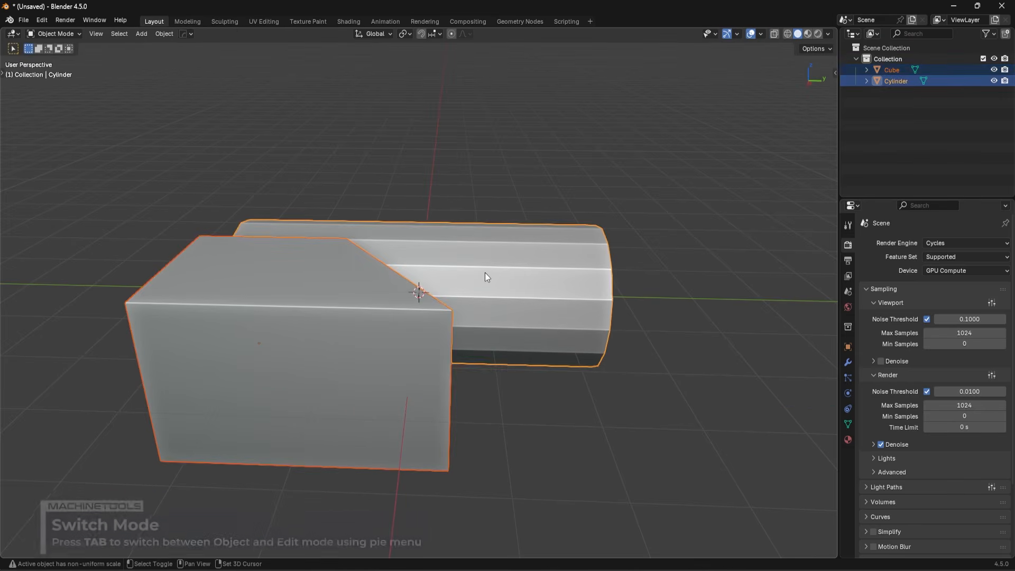
key("ctrl+KP_Subtract")
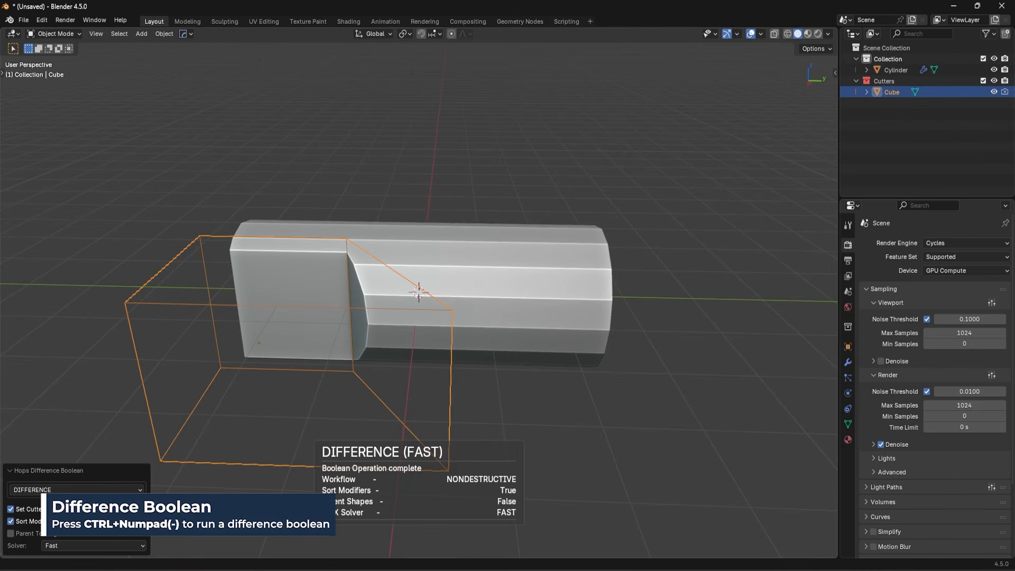
Edit the cutter cube's mesh and select its vertical edge at the inner corner of the cut
middle_click_drag(384, 369, 455, 339)
key("Tab")
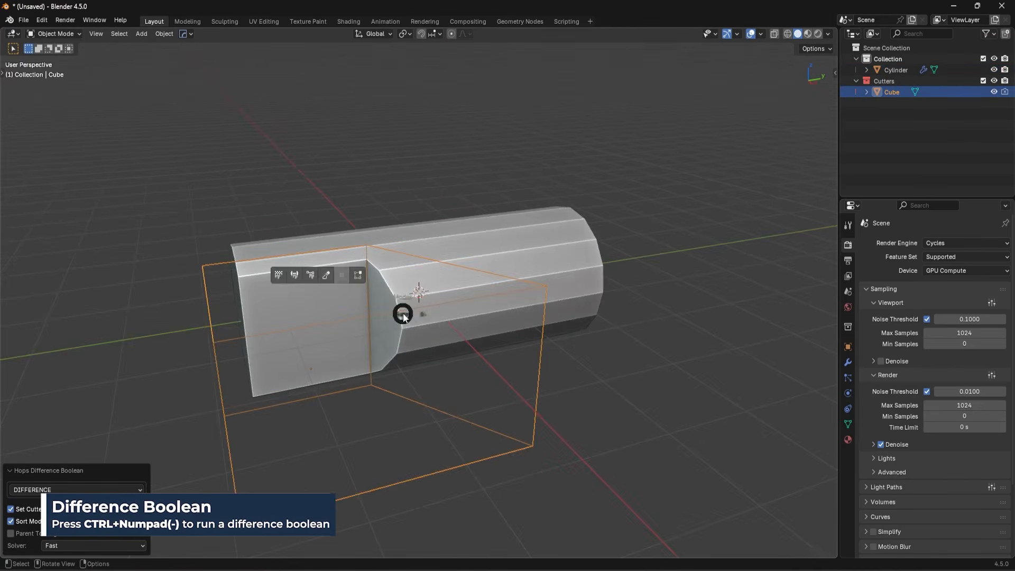
left_click(371, 298)
key("ctrl+b")
scroll(508, 356, "up", 17)
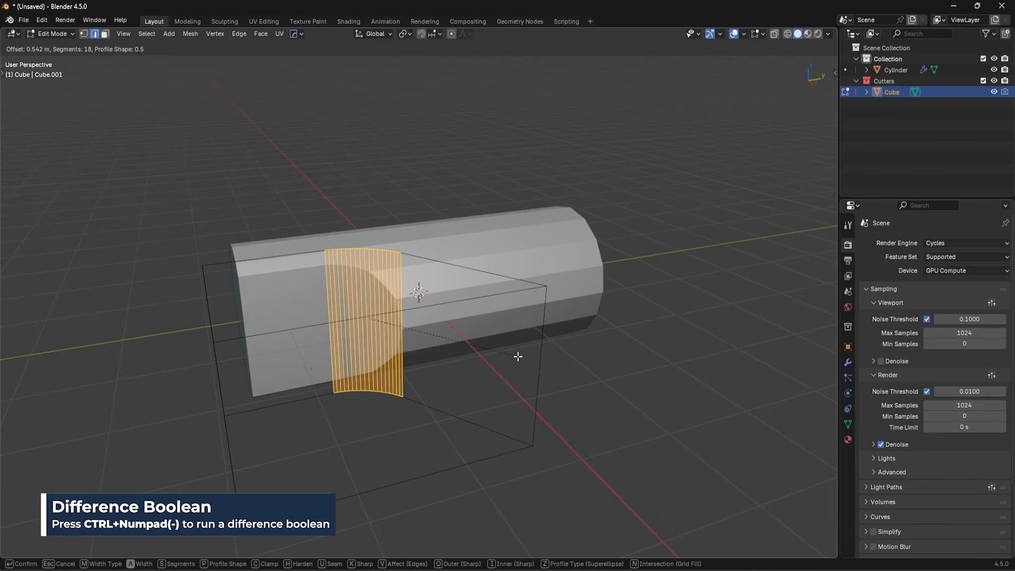
key("Escape")
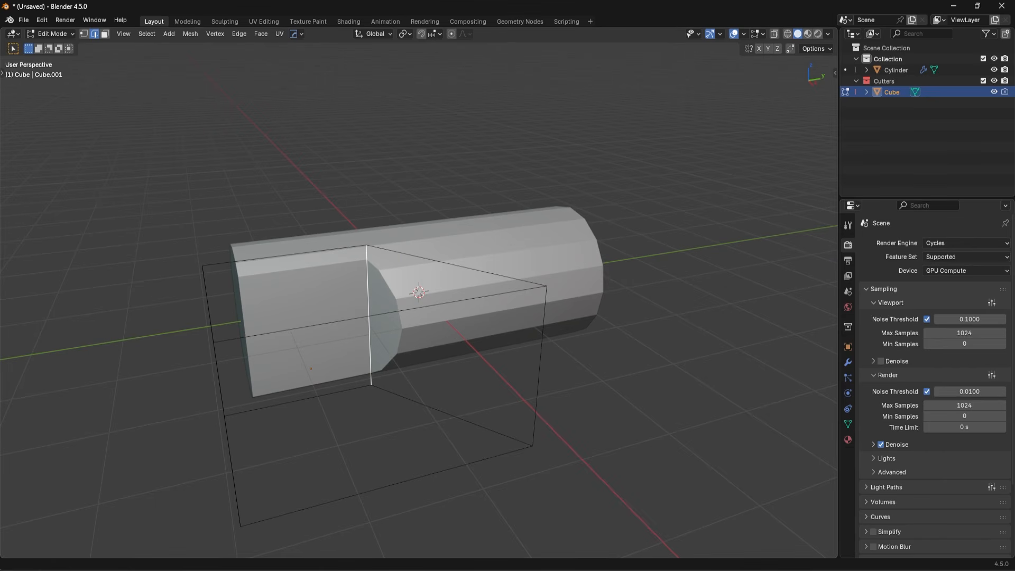
scroll(442, 370, "up", 4)
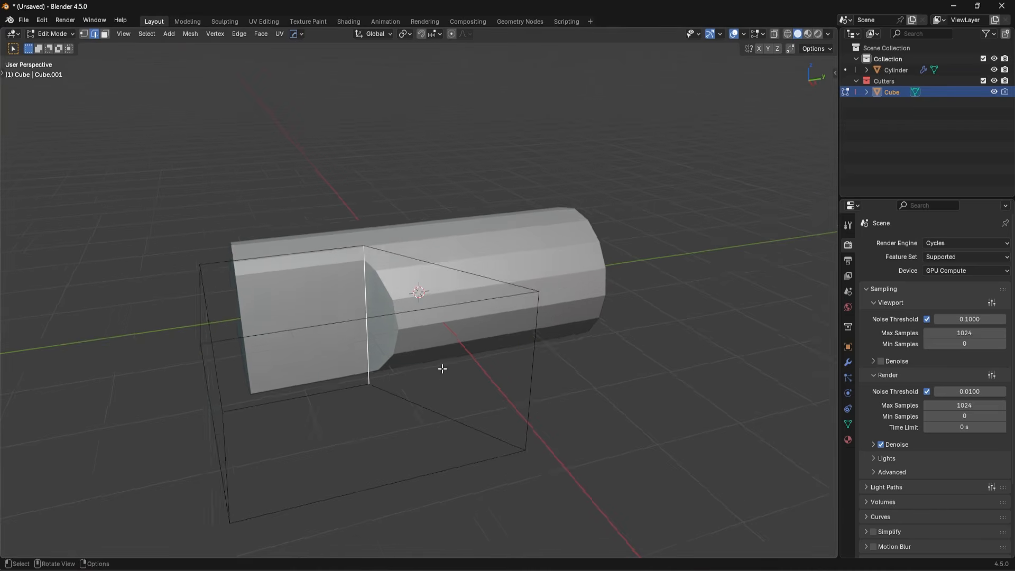
scroll(483, 363, "down", 1)
key("ctrl+b")
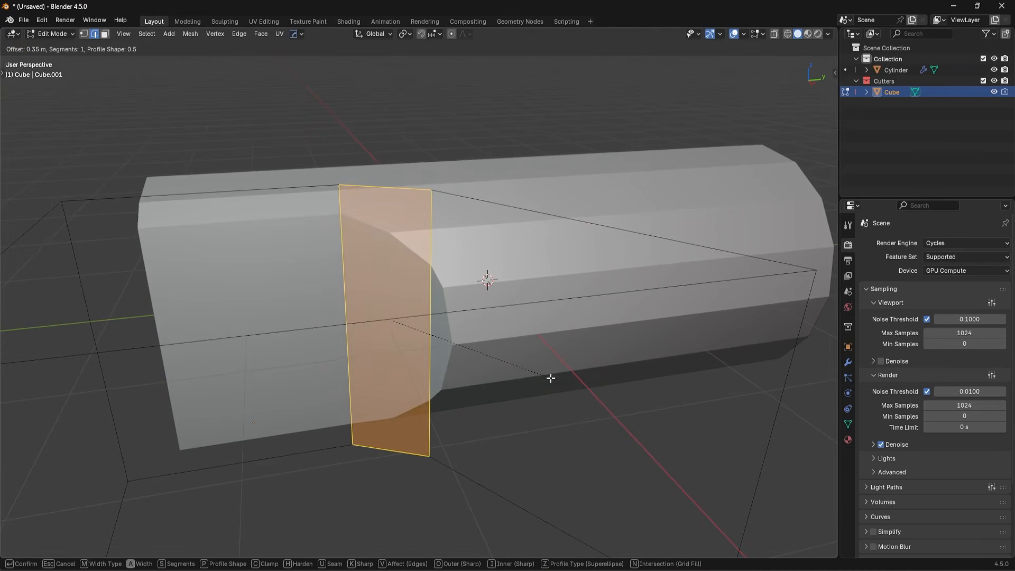
scroll(559, 381, "up", 1)
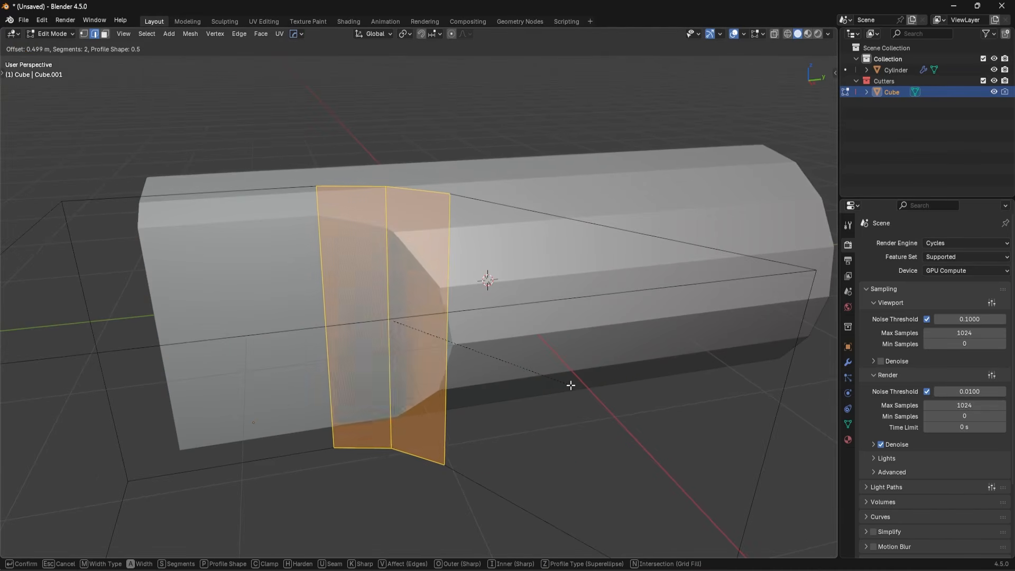
key("Escape")
scroll(560, 382, "up", 5)
scroll(484, 293, "down", 3)
Try a two-segment bevel about 0.39 m wide on the cutter's selected vertical edge and undo it
key("ctrl+b")
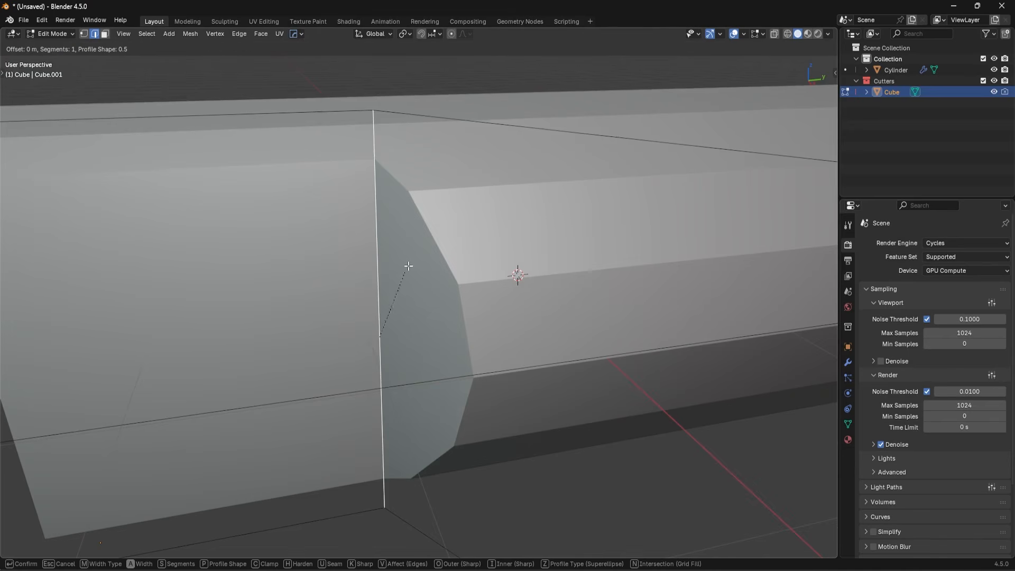
left_click(521, 288)
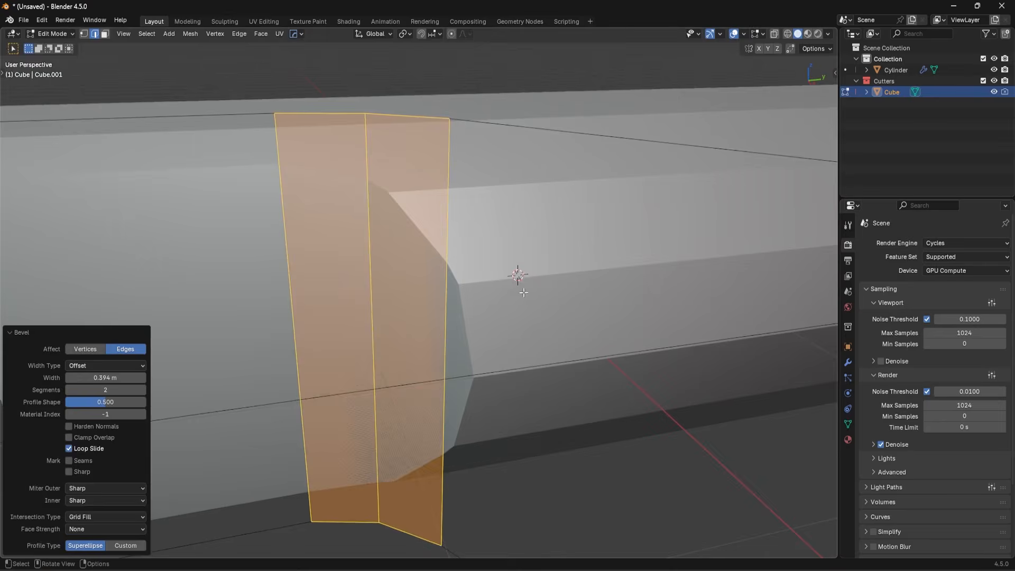
scroll(529, 264, "up", 4)
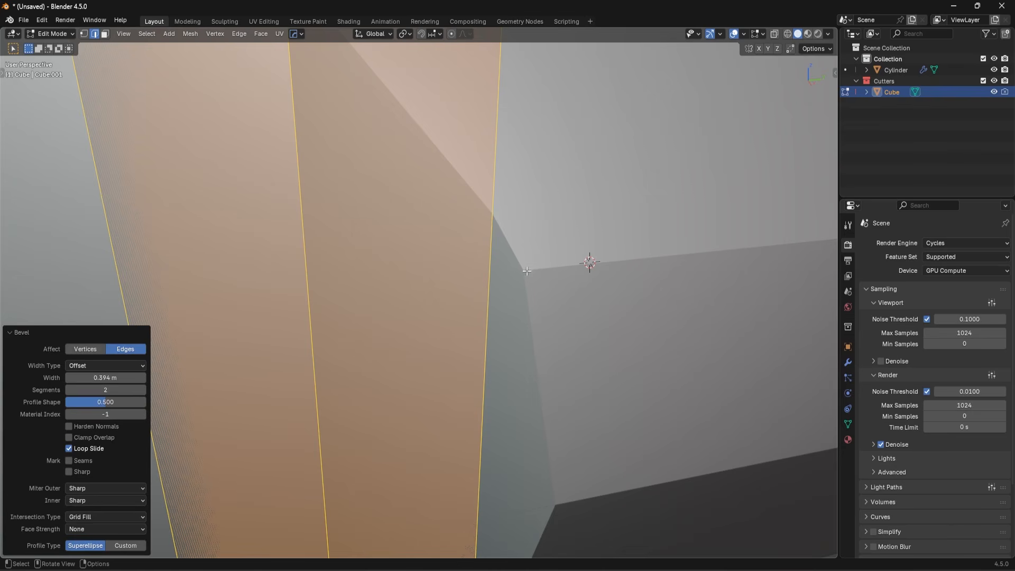
scroll(527, 271, "down", 4)
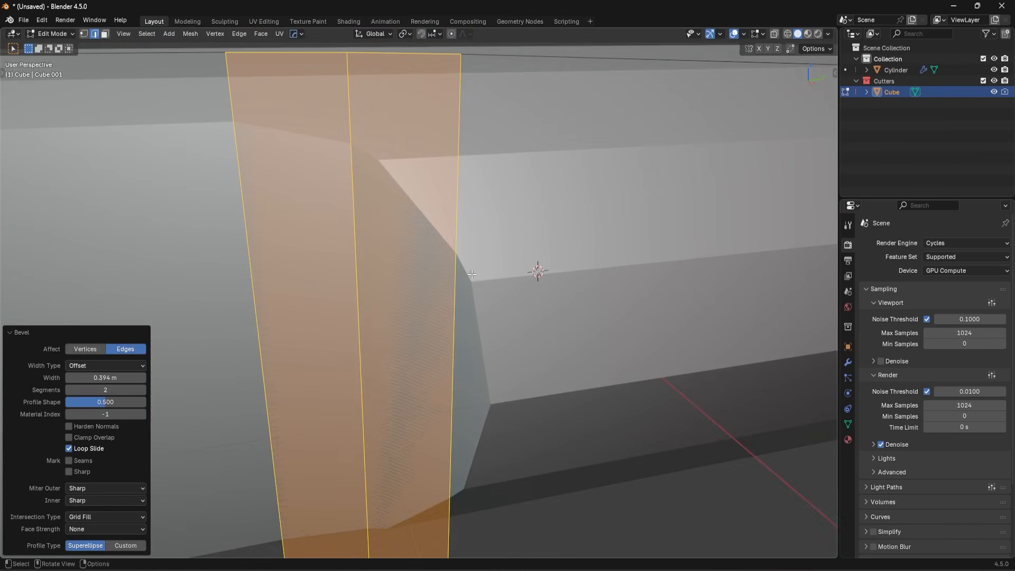
key("ctrl+z")
Bevel the cutter's selected vertical edge with two segments and a width of about 0.456 m, meeting the cylinder's edge corner
key("ctrl+b")
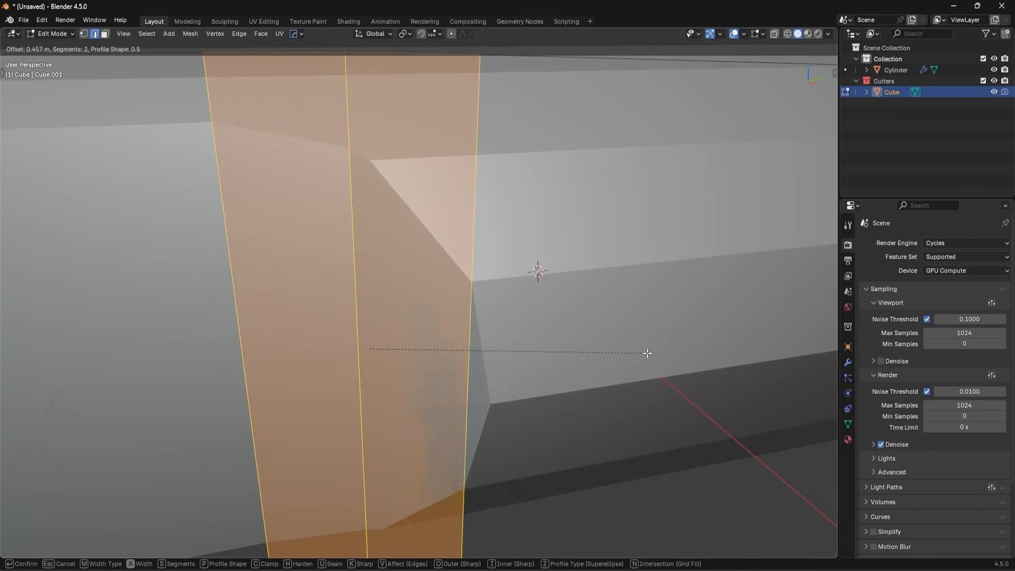
left_click(645, 353)
scroll(527, 311, "down", 3)
middle_click_drag(558, 343, 605, 364)
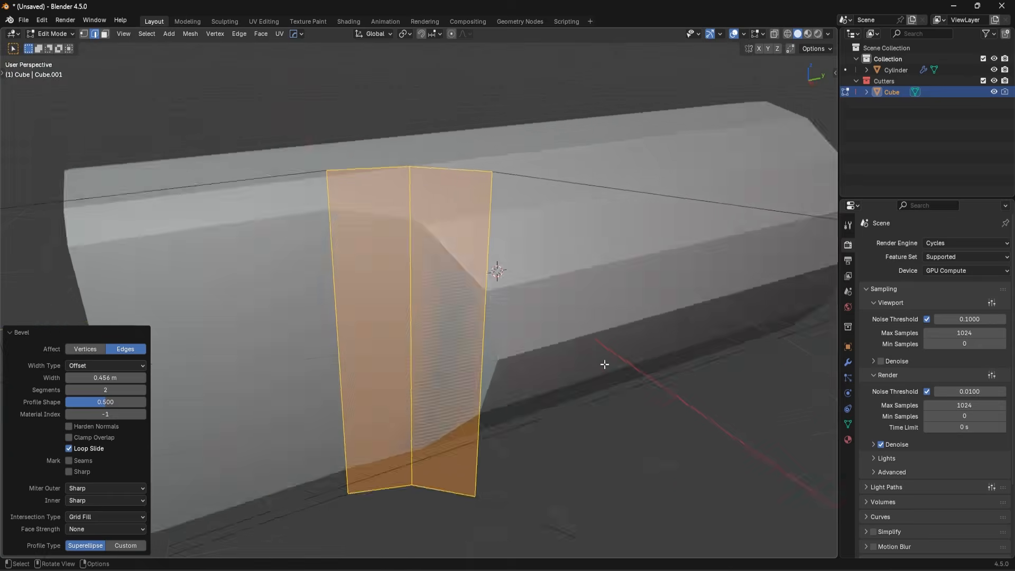
Enlarge all of the cutter's geometry by scaling it about 1.14 and again about 1.3
key("a")
key("s")
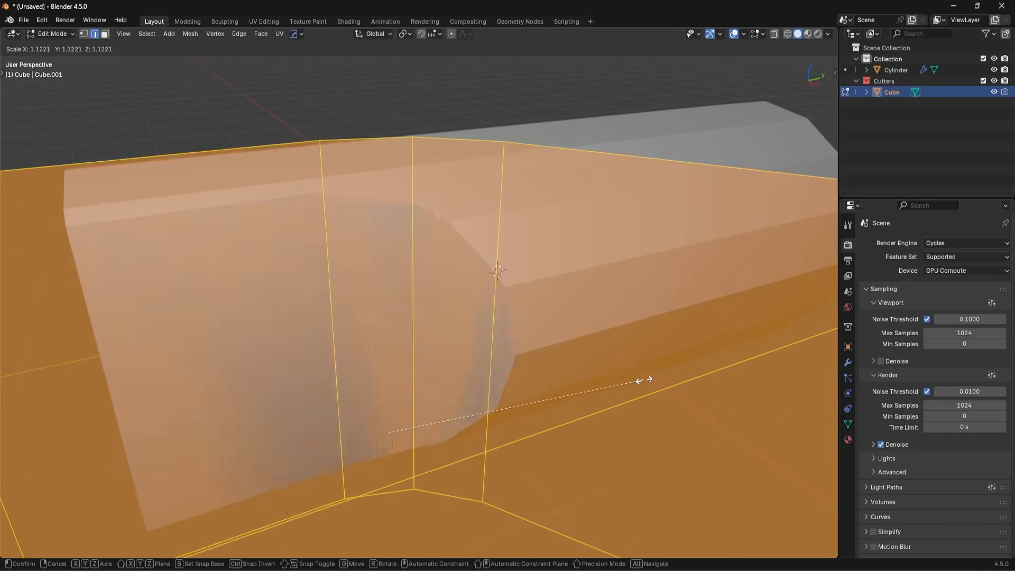
left_click(644, 379)
scroll(643, 378, "down", 3)
middle_click_drag(643, 379, 578, 329)
key("s")
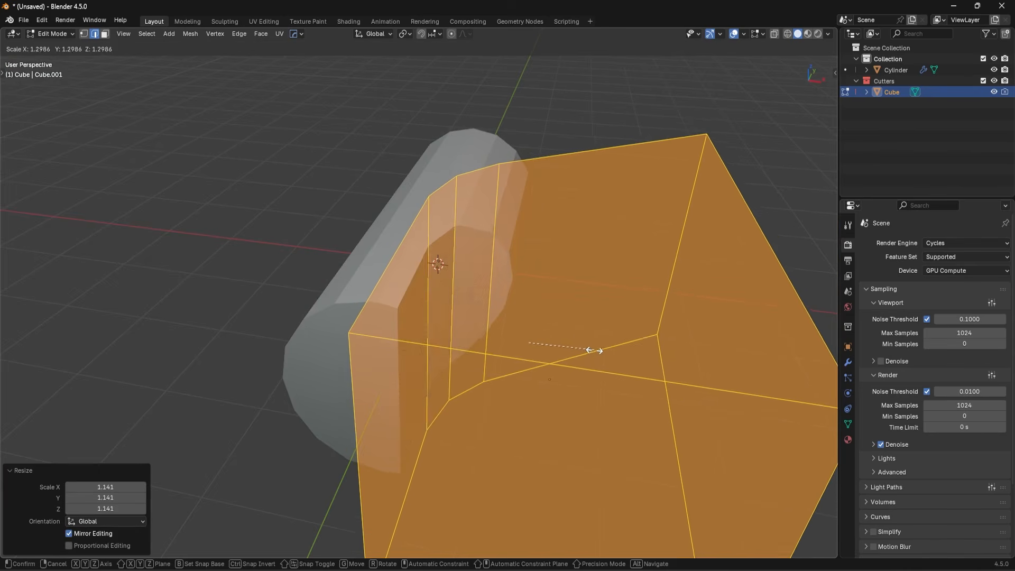
left_click(595, 350)
middle_click_drag(595, 350, 552, 340)
scroll(552, 340, "up", 6)
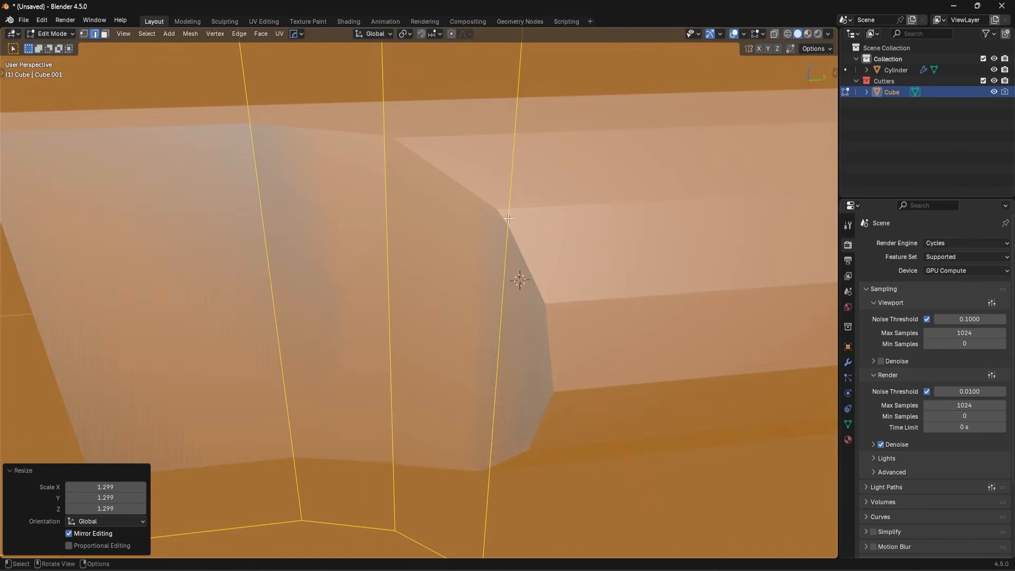
key("s")
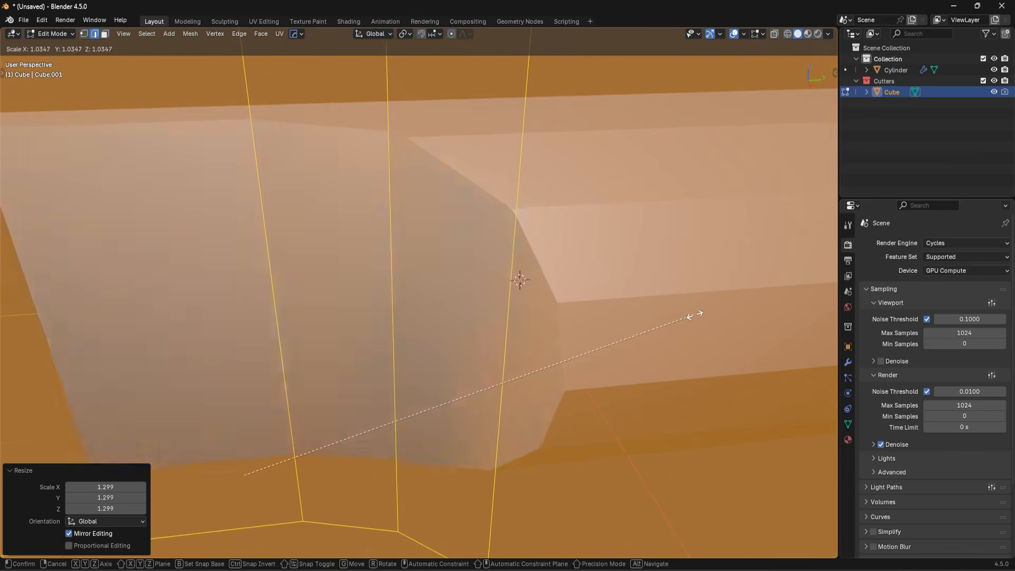
right_click(692, 312)
scroll(687, 312, "down", 1)
key("g")
right_click(652, 318)
Shift all of the cutter's geometry about -0.0135 m along X
middle_click_drag(644, 317, 682, 338)
key("g")
key("x")
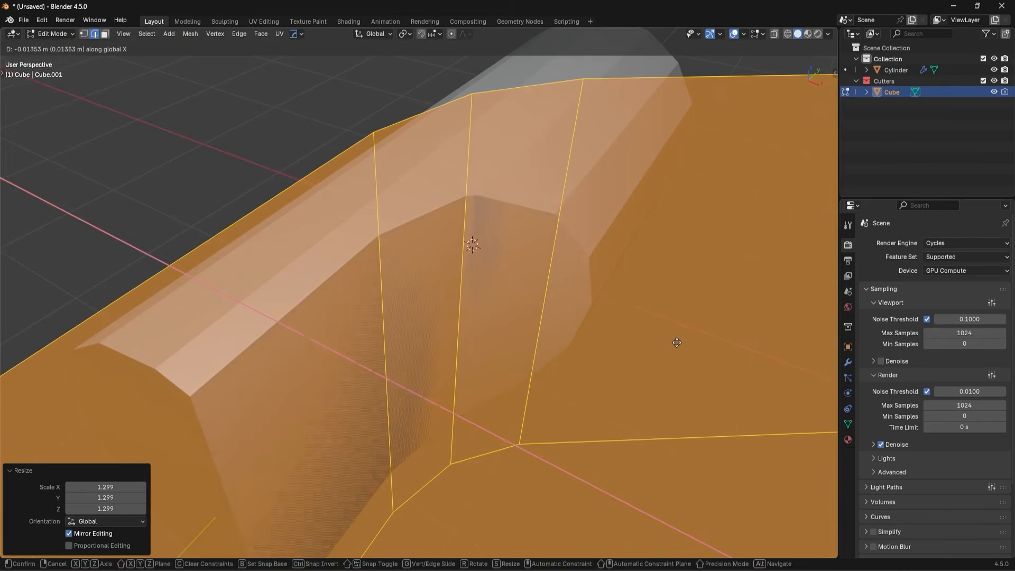
left_click(674, 341)
Enlarge all of the cutter's geometry slightly by scaling it about 1.004
scroll(624, 328, "up", 5)
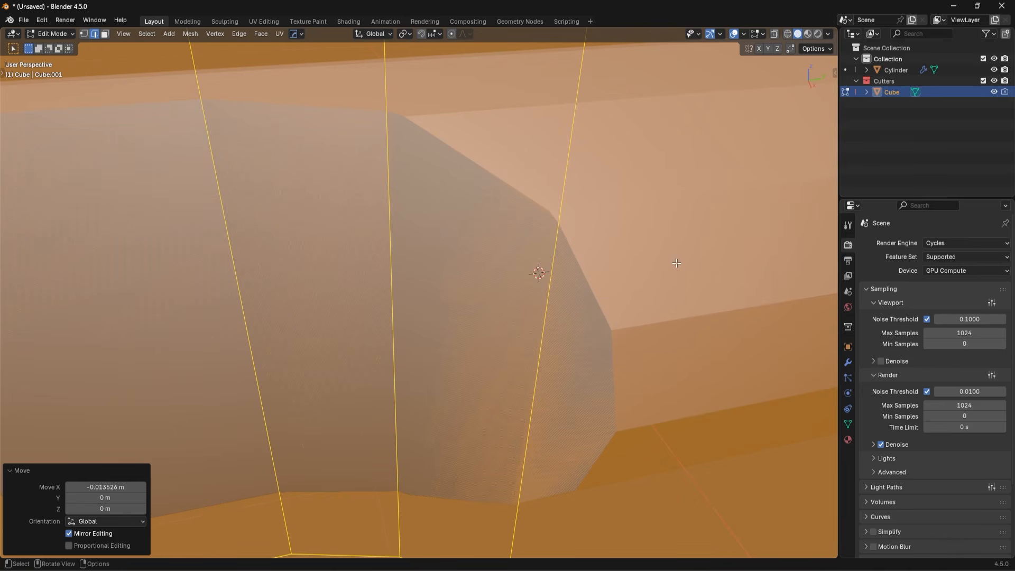
key("s")
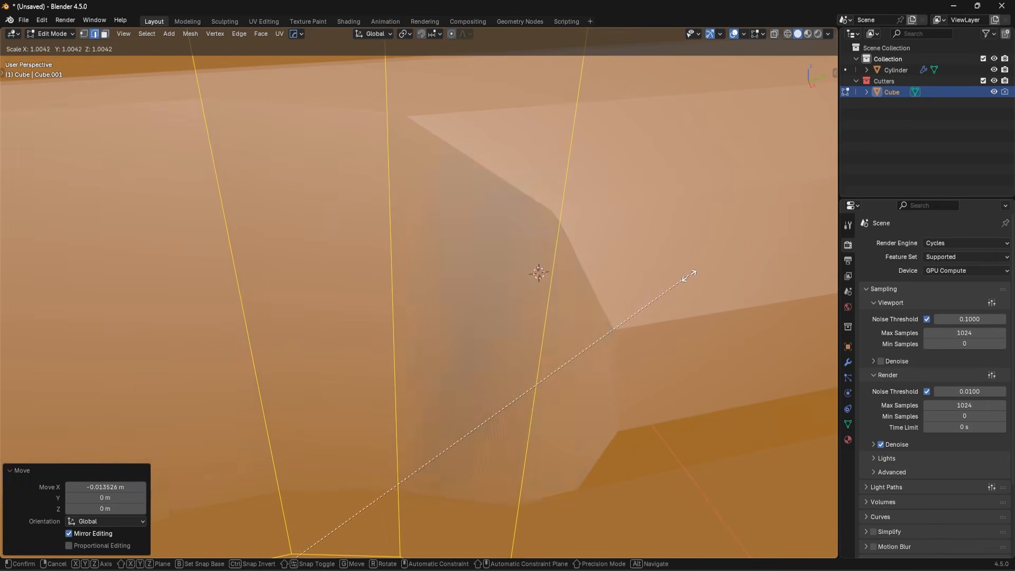
left_click(690, 276)
Leave mesh editing and add a Hard Ops mirror modifier to the cutter across X, using the 3D cursor as pivot
scroll(690, 276, "down", 6)
middle_click_drag(440, 284, 563, 243)
key("Tab")
key("alt+x")
right_click(627, 308)
middle_click_drag(627, 309, 578, 297)
scroll(577, 298, "down", 4)
key("alt+x")
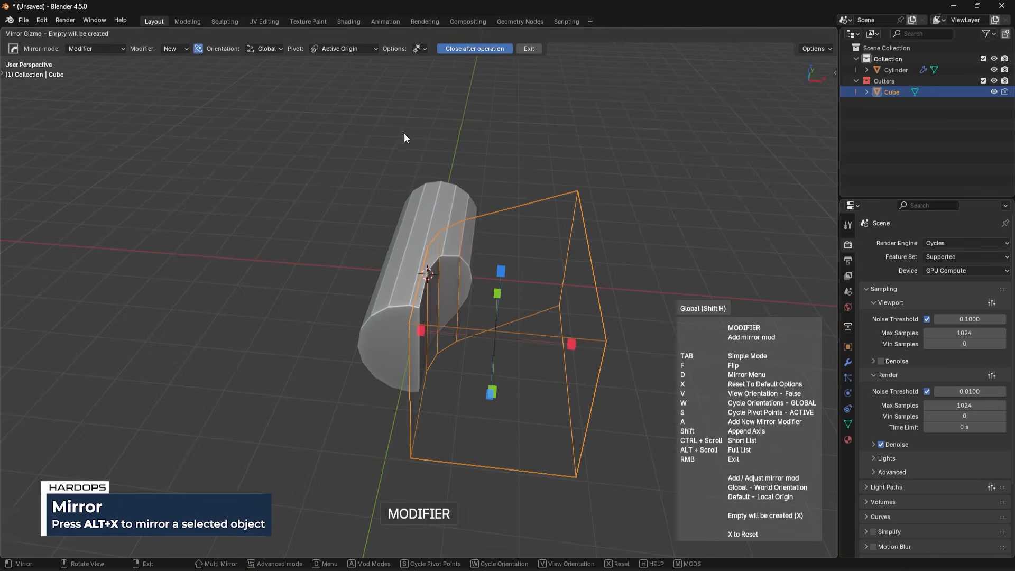
left_click(352, 49)
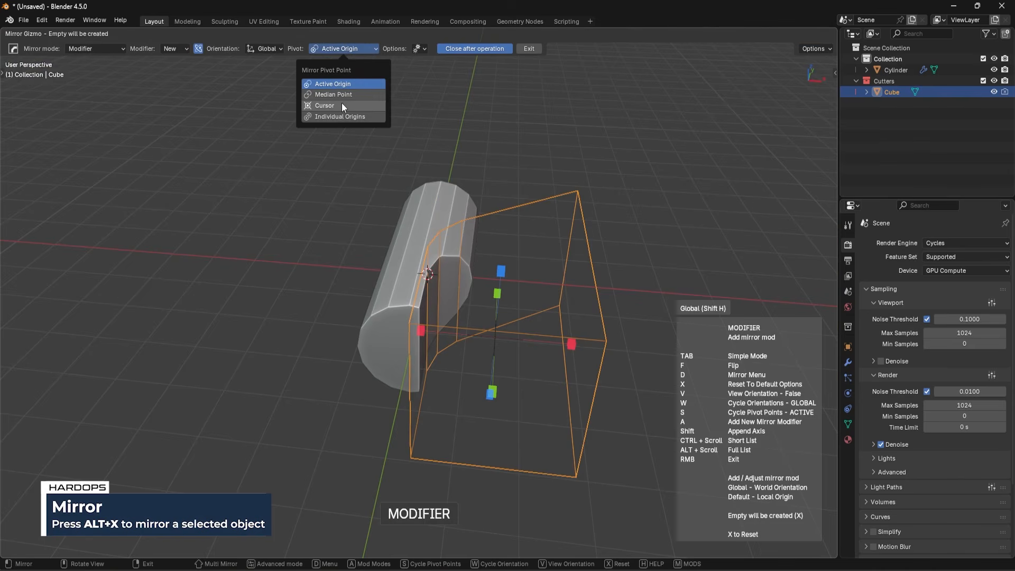
left_click(342, 105)
left_click(363, 50)
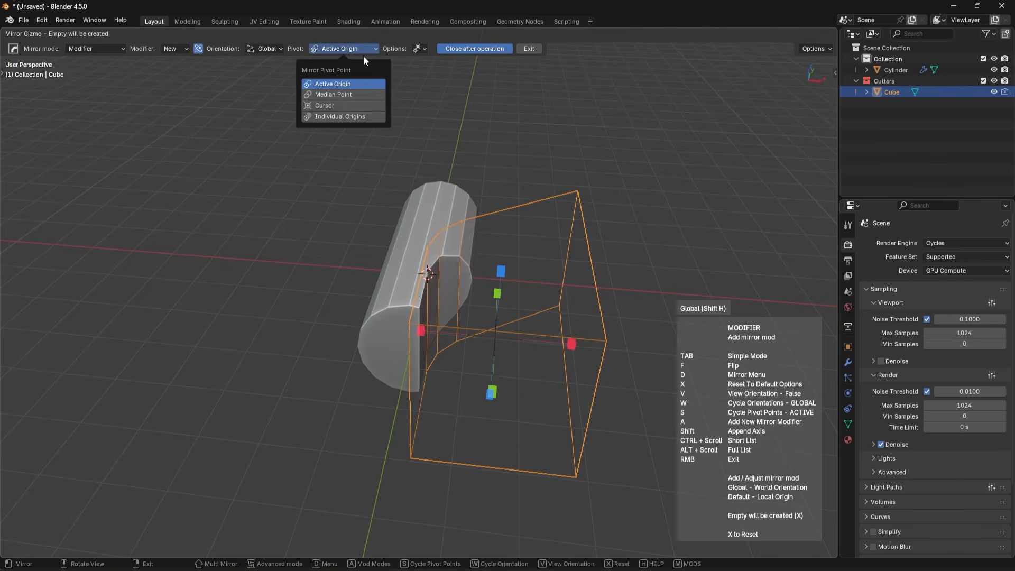
left_click(503, 279)
Move the mirrored cutter about 0.16 m along X
middle_click_drag(531, 293, 534, 317)
scroll(525, 310, "up", 3)
key("g")
key("x")
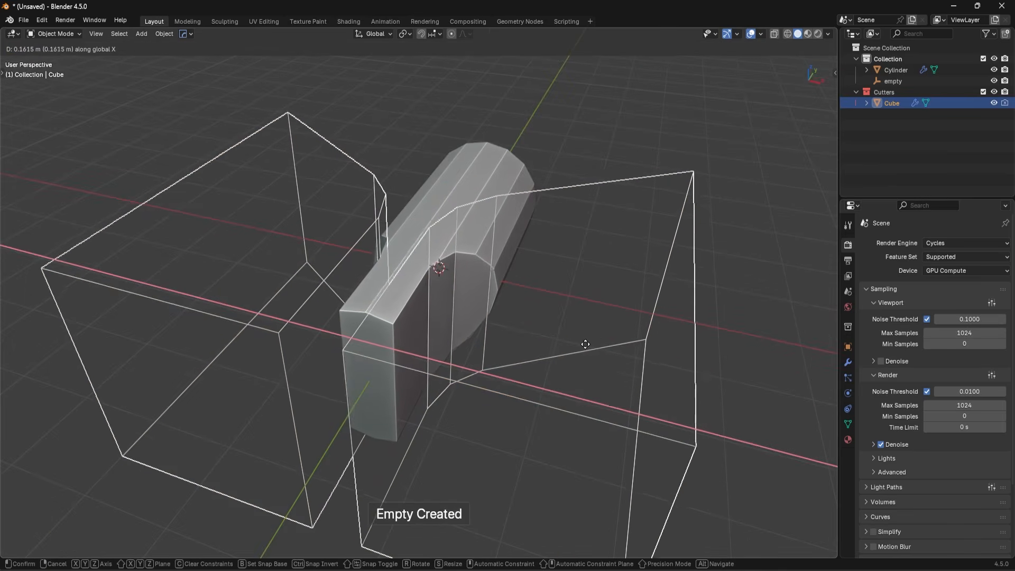
left_click(584, 346)
Resize the mirrored cutter in three passes, the last two by about 0.962 and 1.006
middle_click_drag(584, 346, 502, 336)
key("s")
left_click(571, 346)
key("s")
left_click(668, 347)
scroll(502, 336, "up", 3)
key("s")
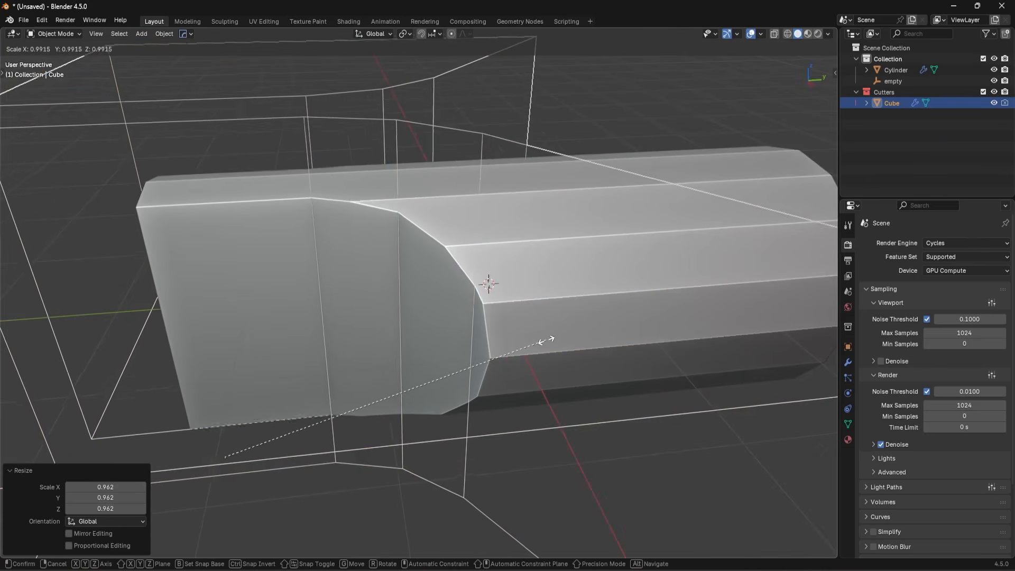
left_click(555, 333)
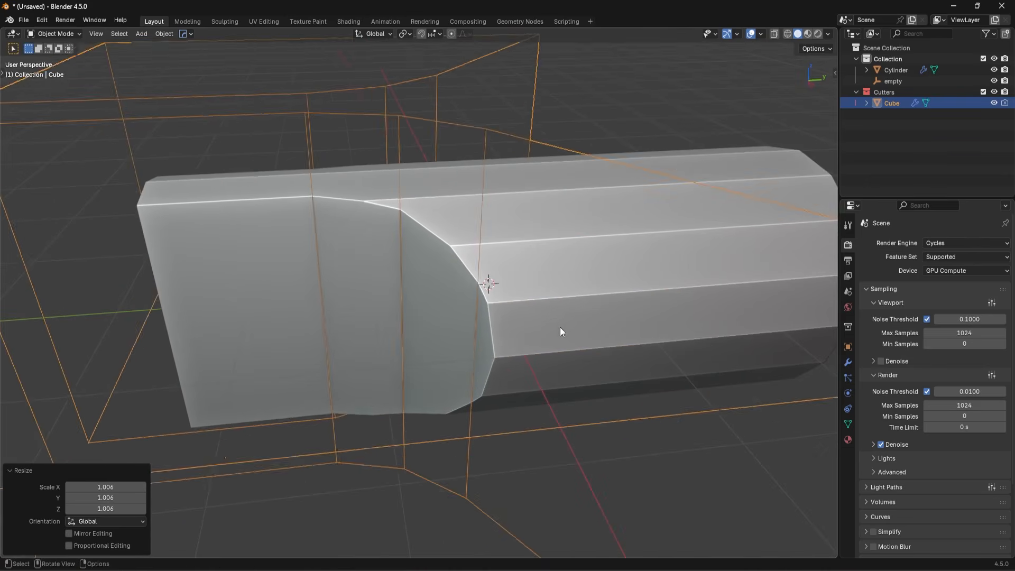
Rescale the mirrored cutter by about 1.016 and again by about 0.94
key("g")
right_click(589, 327)
mouse_move(590, 326)
middle_mouse_down()
mouse_move(556, 324)
mouse_move(588, 311)
mouse_move(600, 329)
middle_mouse_up()
key("s")
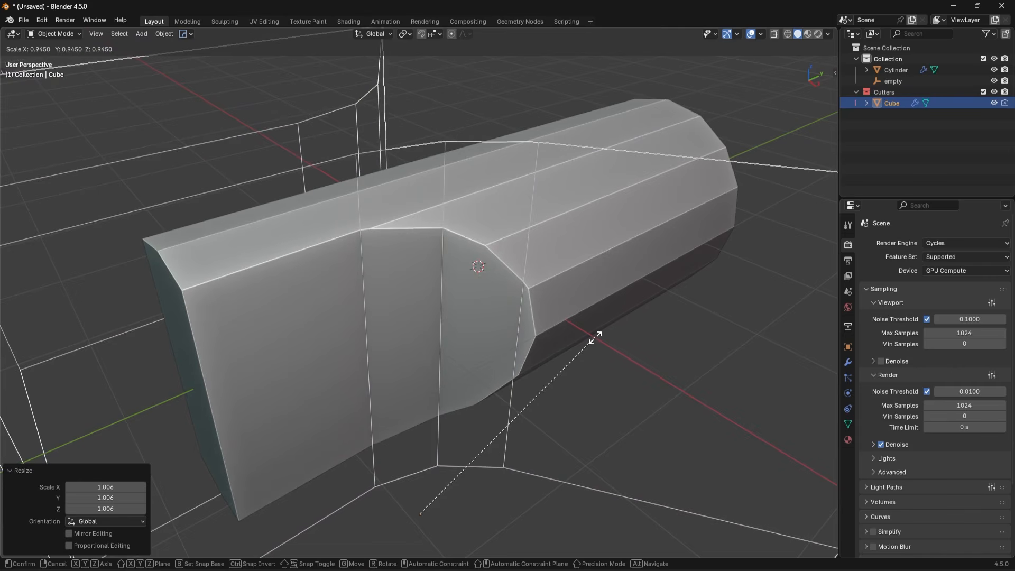
left_click(627, 349)
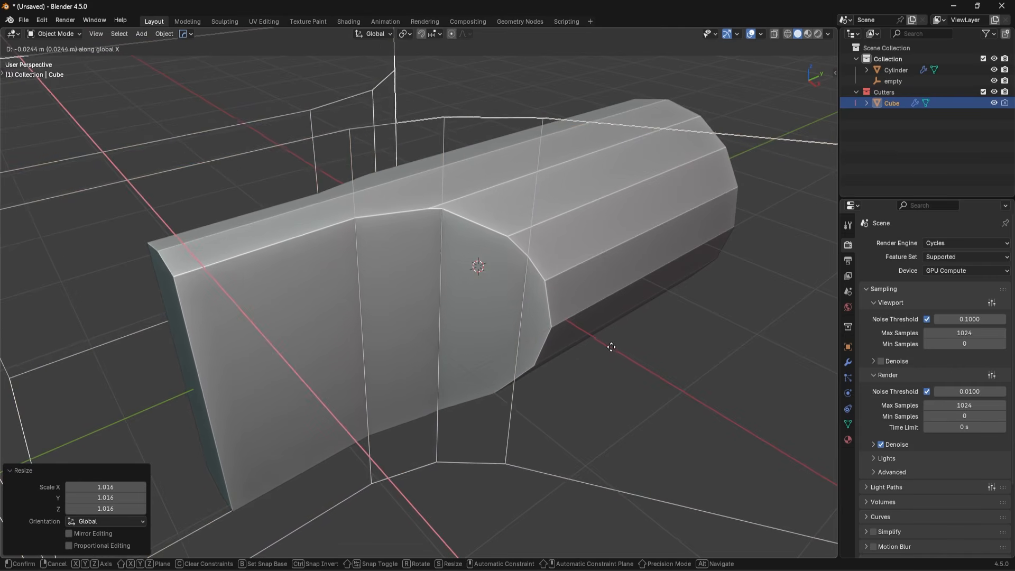
key("s")
left_click(654, 383)
Move the mirrored cutter about -0.145 m along X to line its bevel edge up with the cylinder's edge
key("g")
key("x")
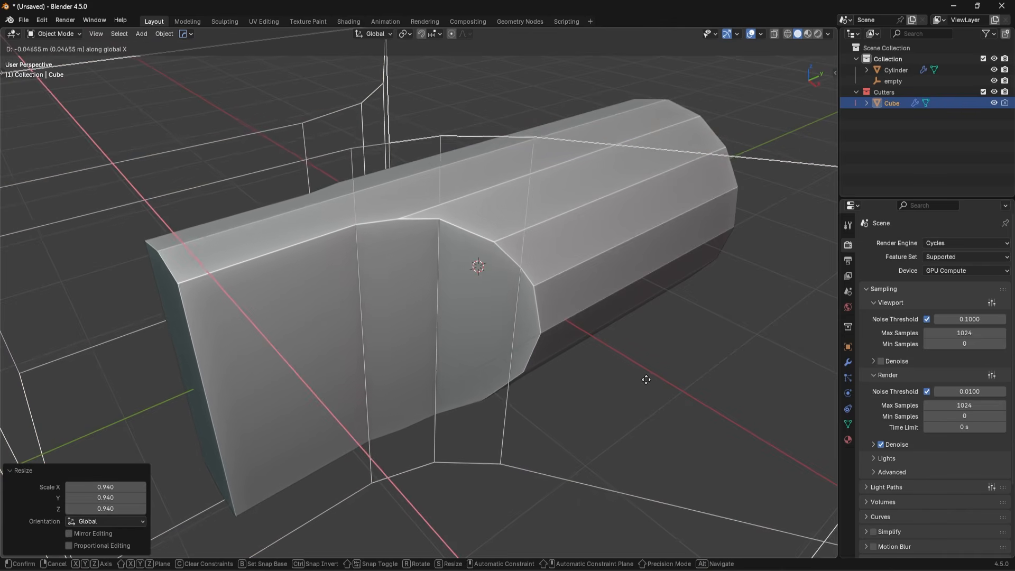
left_click(624, 372)
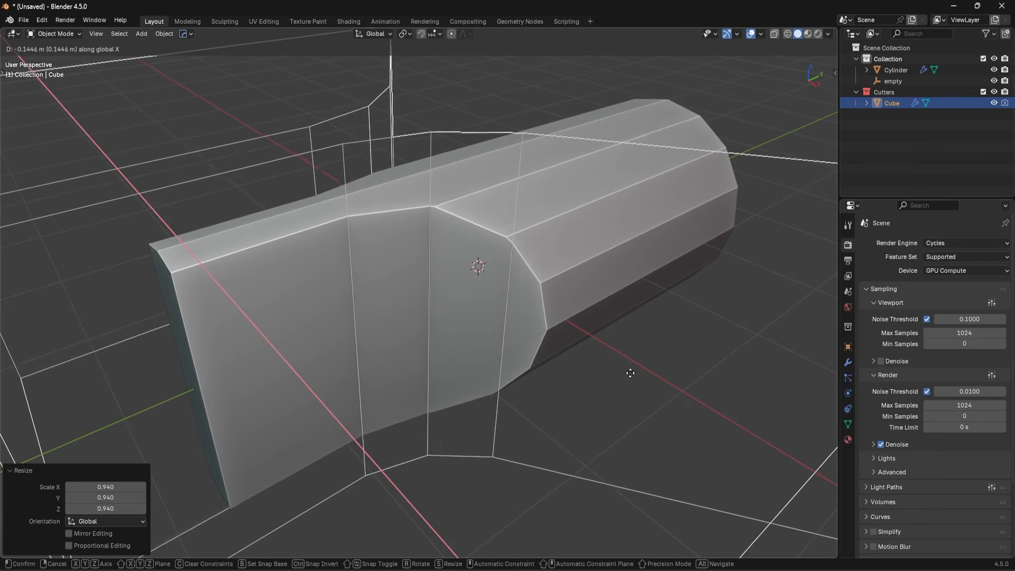
middle_click_drag(624, 371, 478, 249)
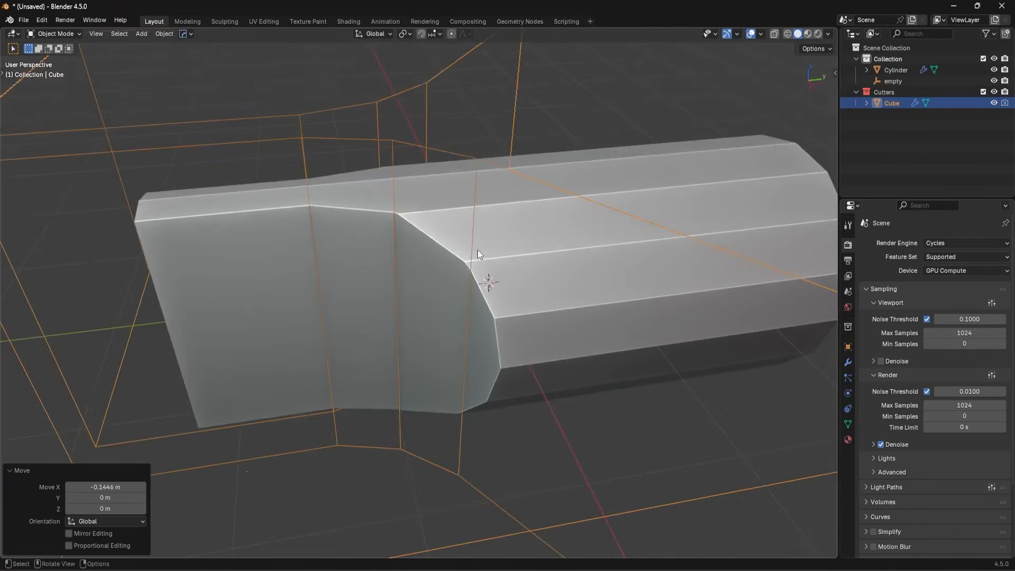
scroll(485, 231, "up", 4)
Hide the cutter and toggle the viewport display of the cylinder's Boolean modifier off and back on
left_click(849, 360)
scroll(635, 283, "down", 5)
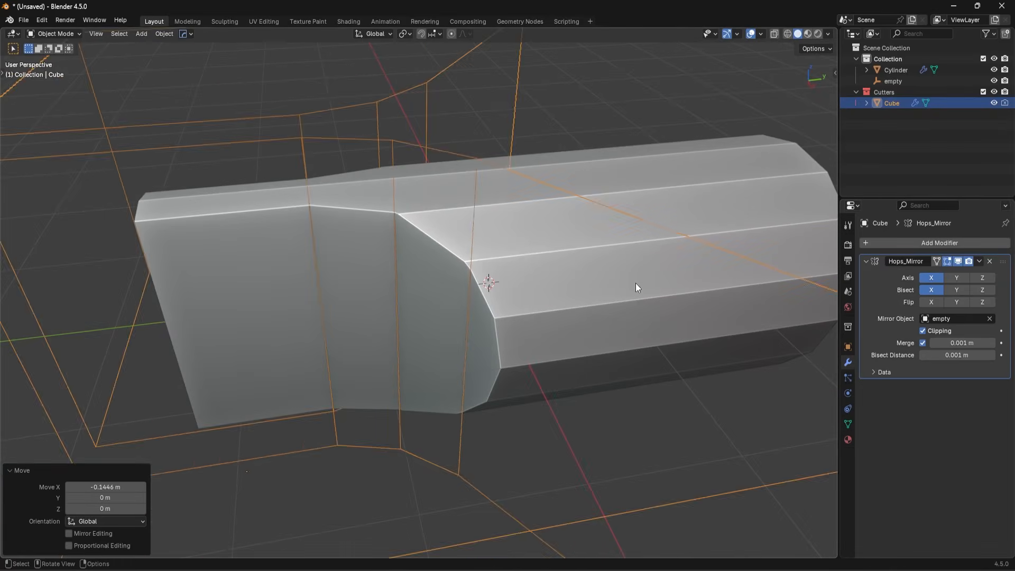
key("h")
left_click(547, 248)
left_click(958, 261)
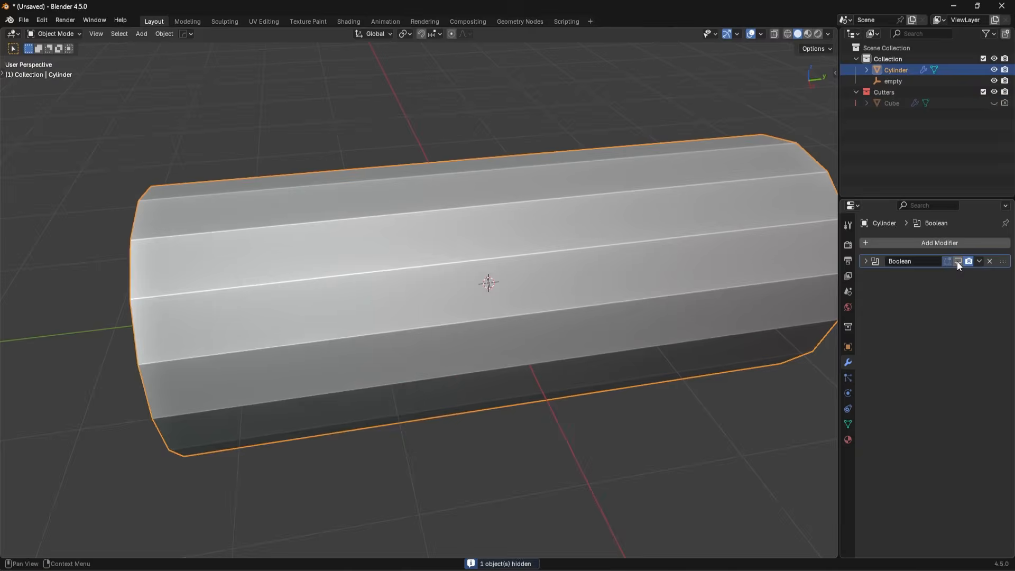
left_click(958, 262)
Apply the cylinder's Boolean modifier and enter Edit Mode on the cylinder
left_click(977, 262)
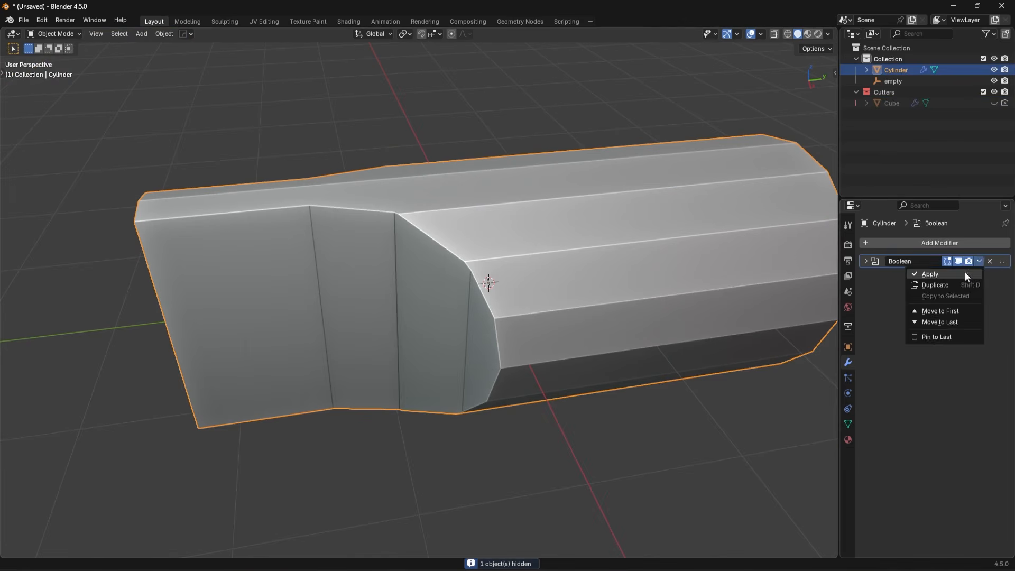
left_click(966, 271)
key("Tab")
scroll(467, 293, "up", 3)
scroll(468, 293, "down", 3)
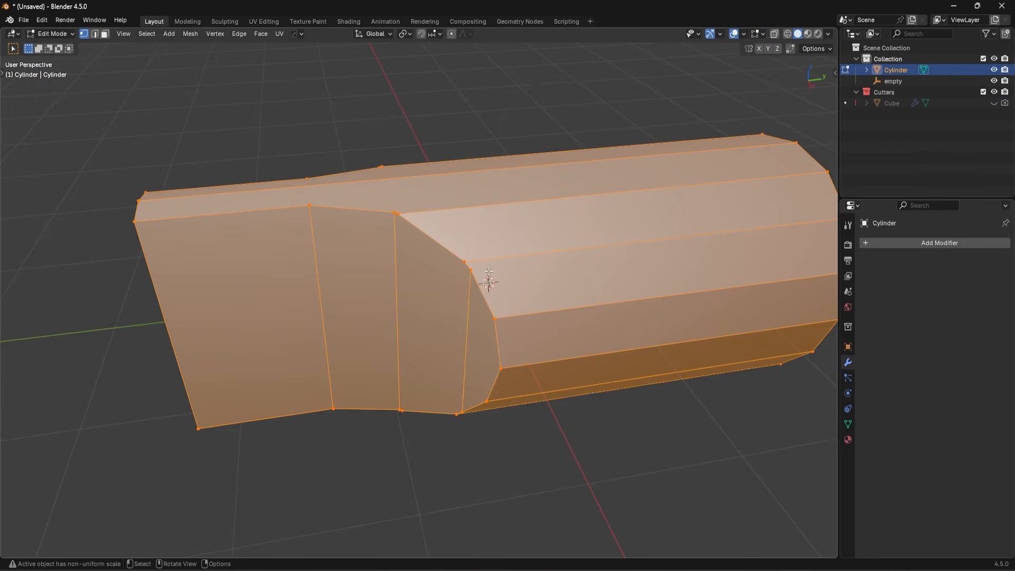
middle_click_drag(468, 294, 508, 274)
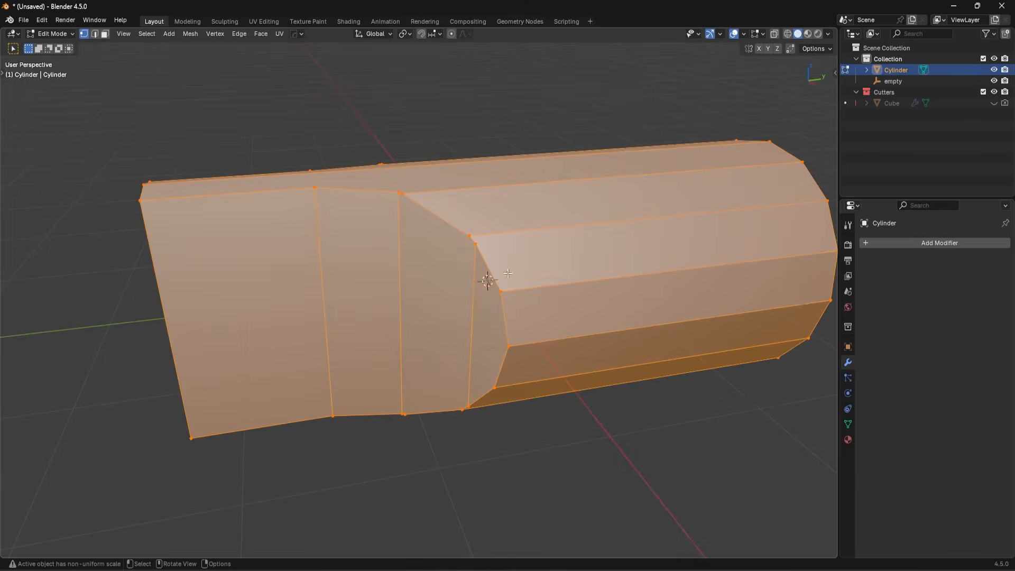
Try merging the two close vertices at the cut's upper corner at their center and undo it
left_click(469, 237)
left_click(476, 244, "shift")
key("m")
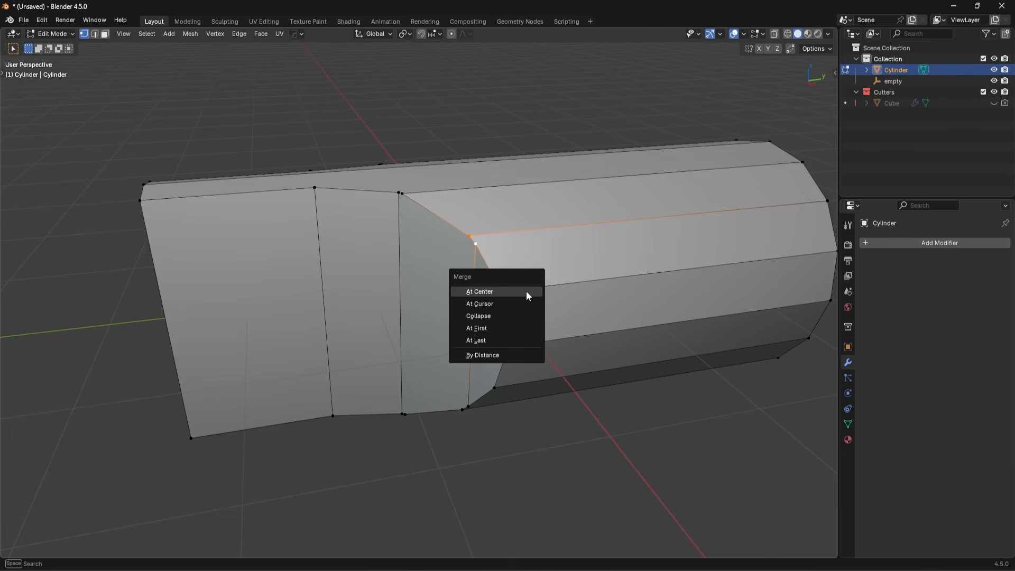
left_click(497, 293)
key("ctrl+z")
mouse_move(613, 286)
middle_mouse_down()
mouse_move(503, 288)
mouse_move(610, 286)
middle_mouse_up()
key("ctrl+z")
Try sliding the upper of the two close corner vertices along its edge and undo it
scroll(604, 264, "down", 3)
left_click(459, 250)
scroll(679, 271, "up", 4)
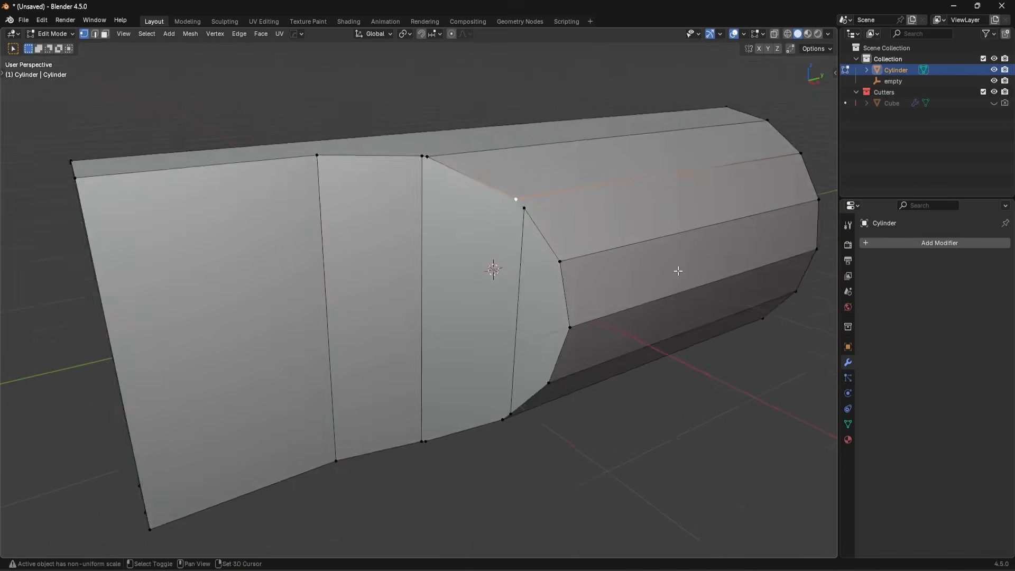
middle_click_drag(678, 271, 553, 264, "shift")
key("g")
key("g")
left_click(559, 259)
key("Tab")
scroll(565, 196, "up", 1)
middle_click_drag(567, 187, 432, 243)
key("ctrl+z")
key("ctrl+z")
scroll(454, 319, "down", 4)
key("ctrl+r")
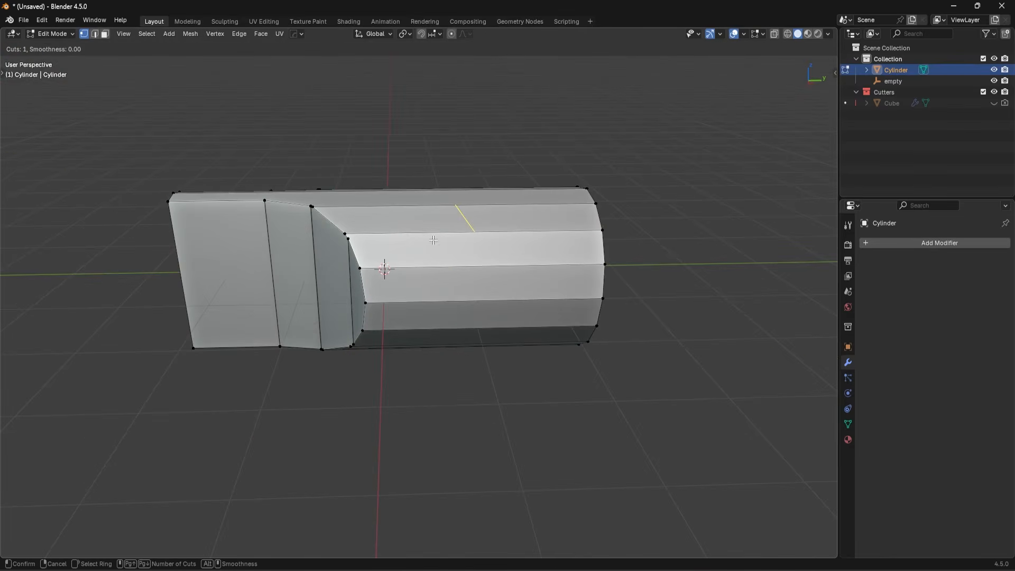
right_click(448, 197)
middle_click_drag(449, 181, 337, 242)
key("ctrl+r")
right_click(336, 243)
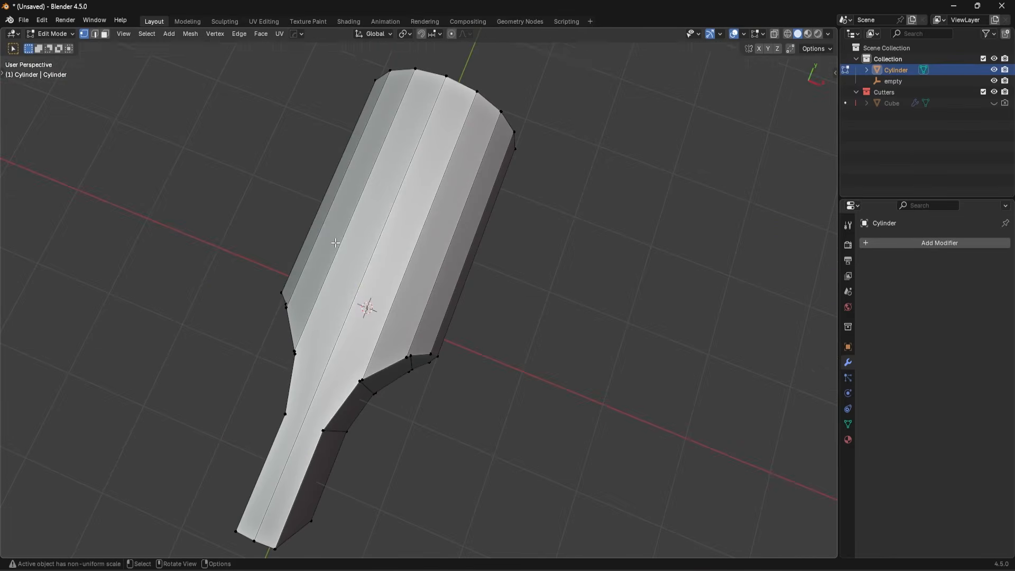
Add a single loop cut across the cylinder's side faces at factor -0.608 and flatten it by scaling Y to 0
key("KP_7")
key("ctrl+r")
left_click(297, 295)
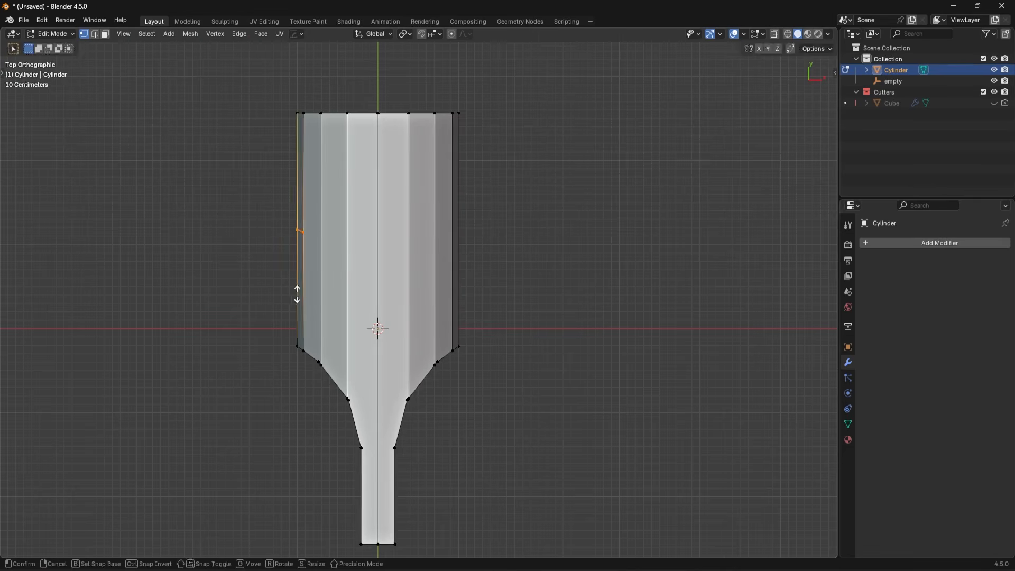
left_click(303, 364)
middle_click_drag(303, 364, 460, 291)
key("s")
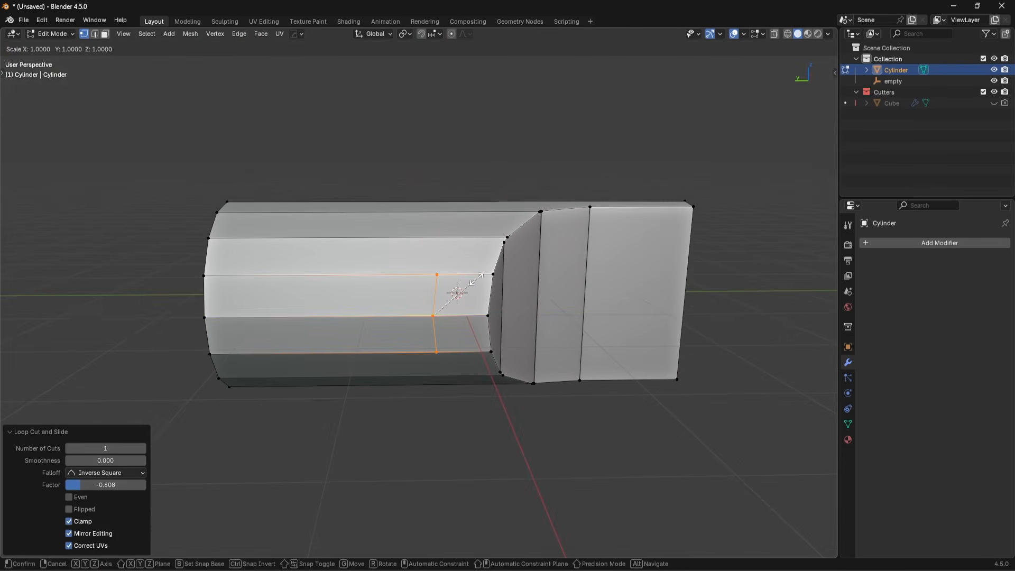
key("y")
key("0")
key("Return")
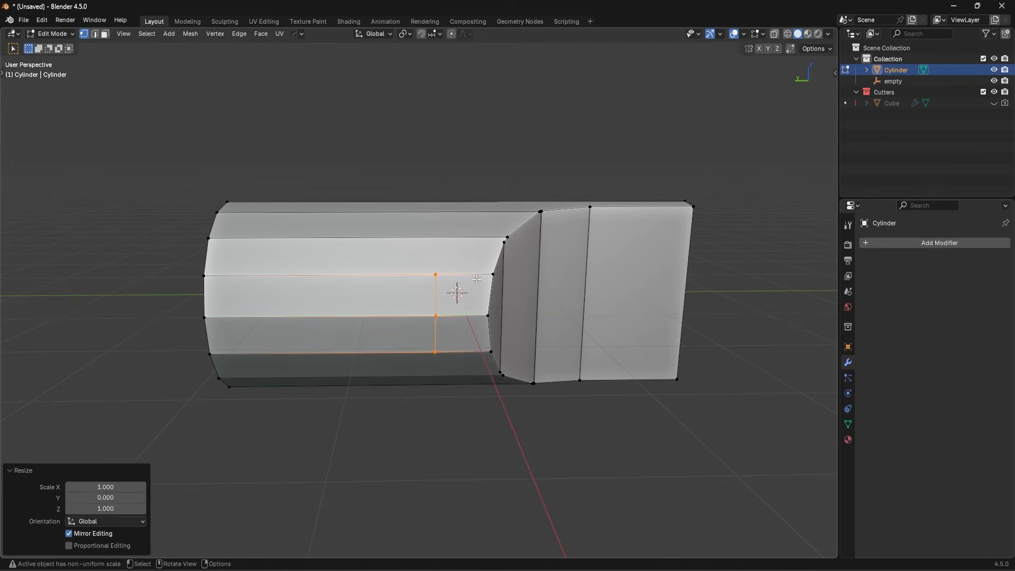
middle_click_drag(486, 252, 355, 263)
key("ctrl+r")
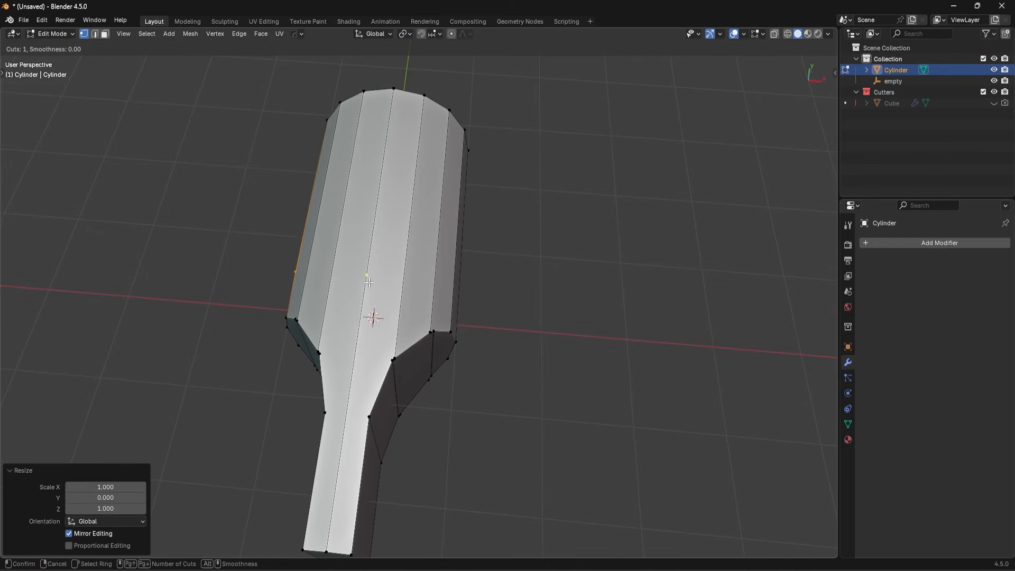
right_click(470, 289)
middle_click_drag(470, 289, 453, 323)
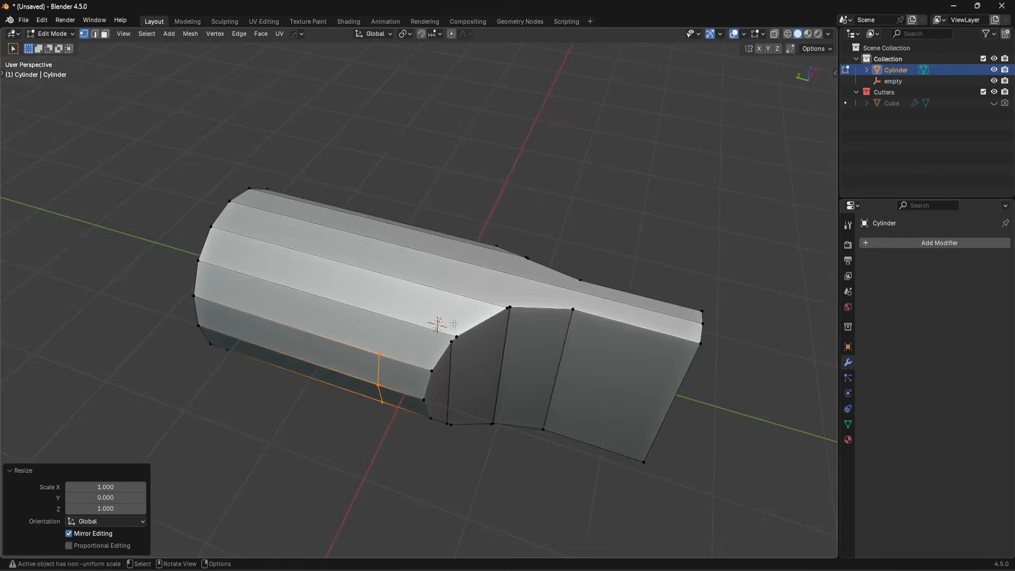
scroll(472, 353, "up", 5)
left_click(472, 353)
Try a cut-through Knife cut across the cylinder's body from the top view
key("KP_7")
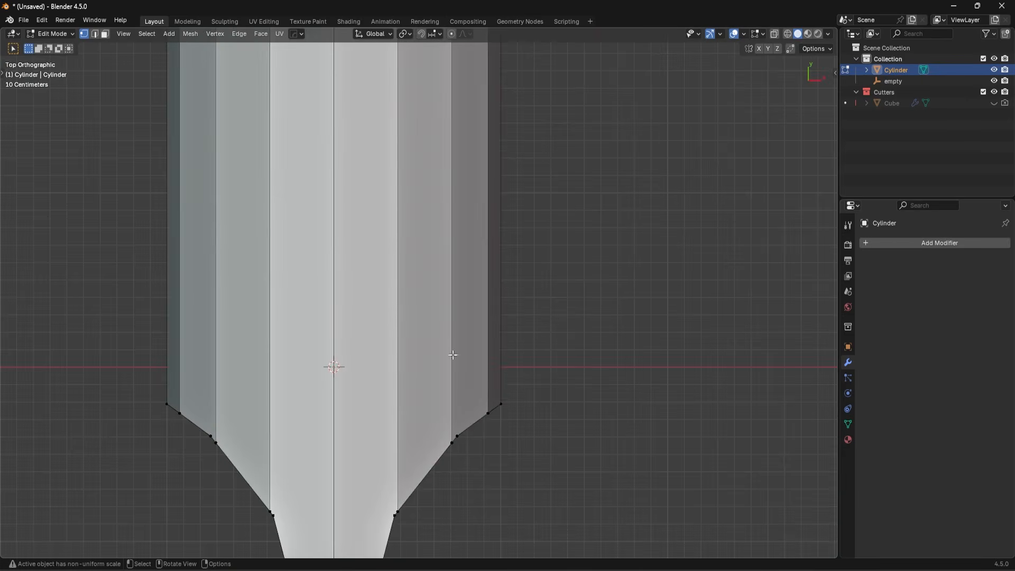
scroll(451, 351, "down", 4)
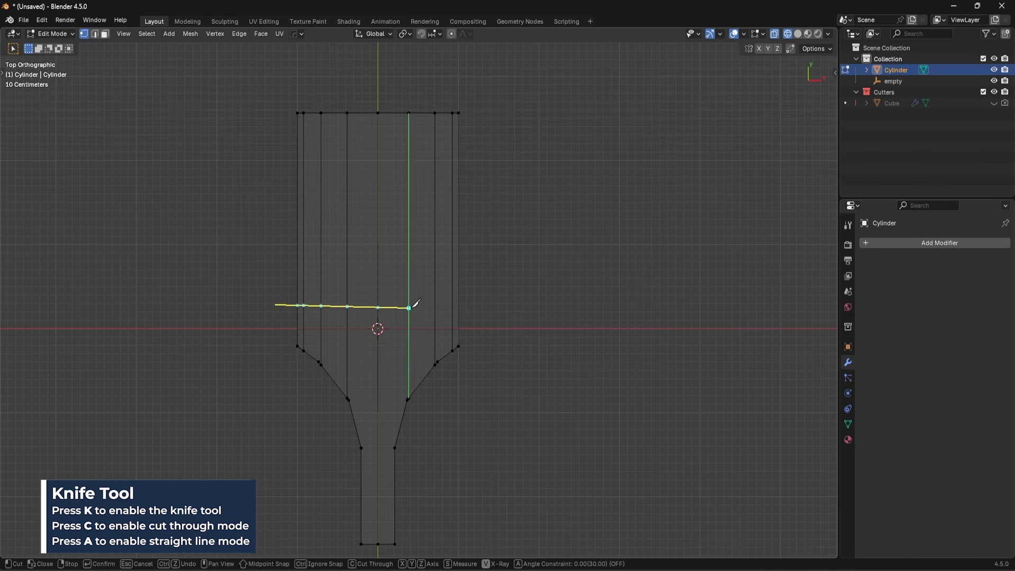
key("c")
key("z")
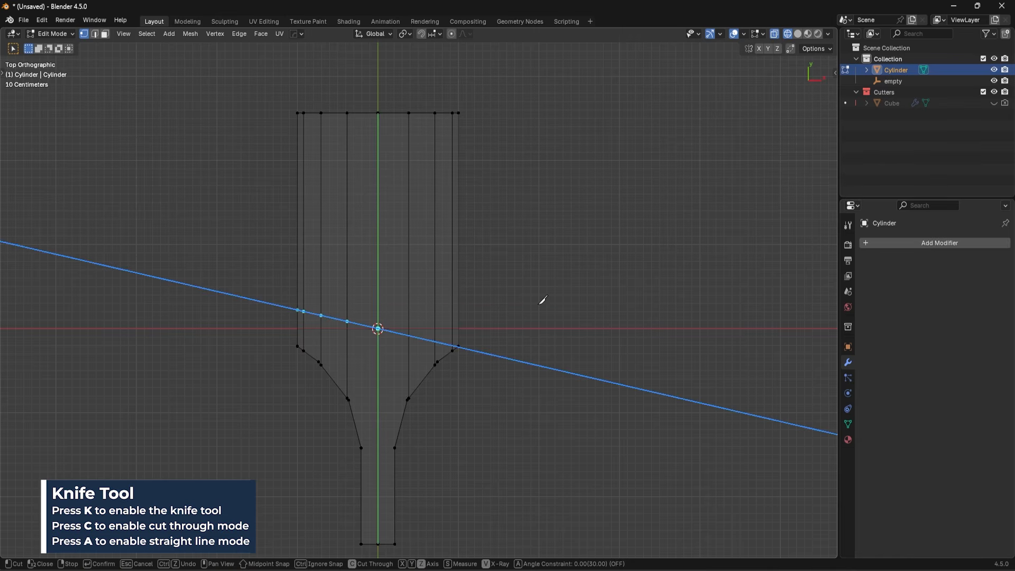
key("z")
key("Escape")
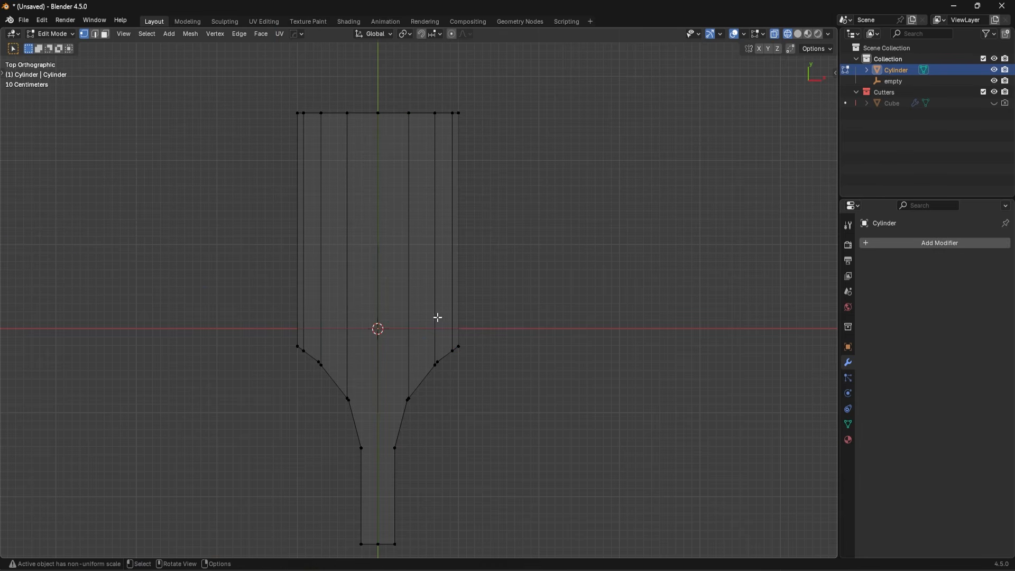
Cut across the whole cylinder body with the Knife tool, constrained to the X axis, between the 3D cursor and the uncut end
key("k")
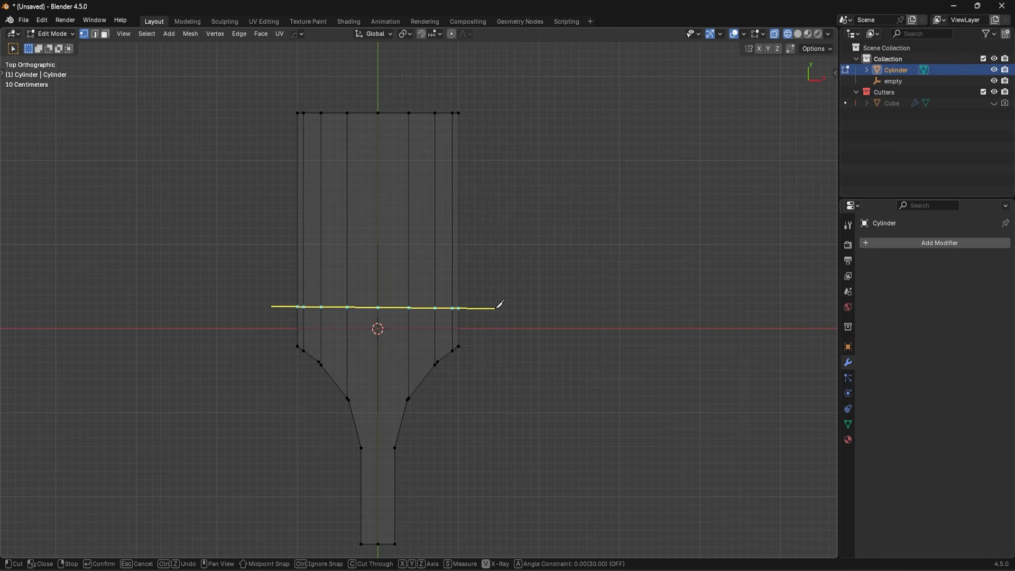
key("x")
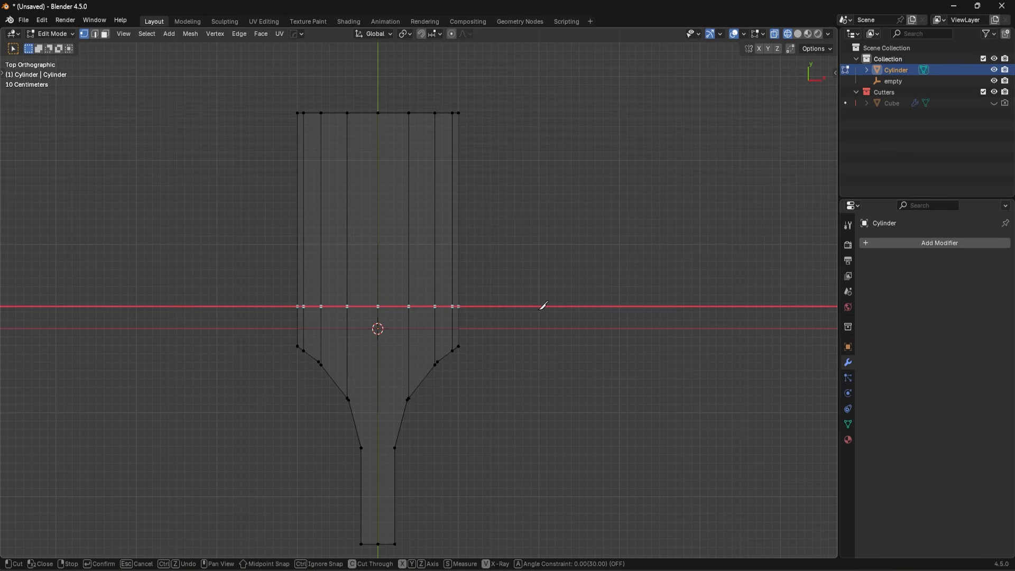
key("Return")
Turn off X-ray and move the new edge loop along negative Y, closer to the boolean cut
middle_click_drag(537, 309, 534, 285)
key("alt+z")
key("g")
key("y")
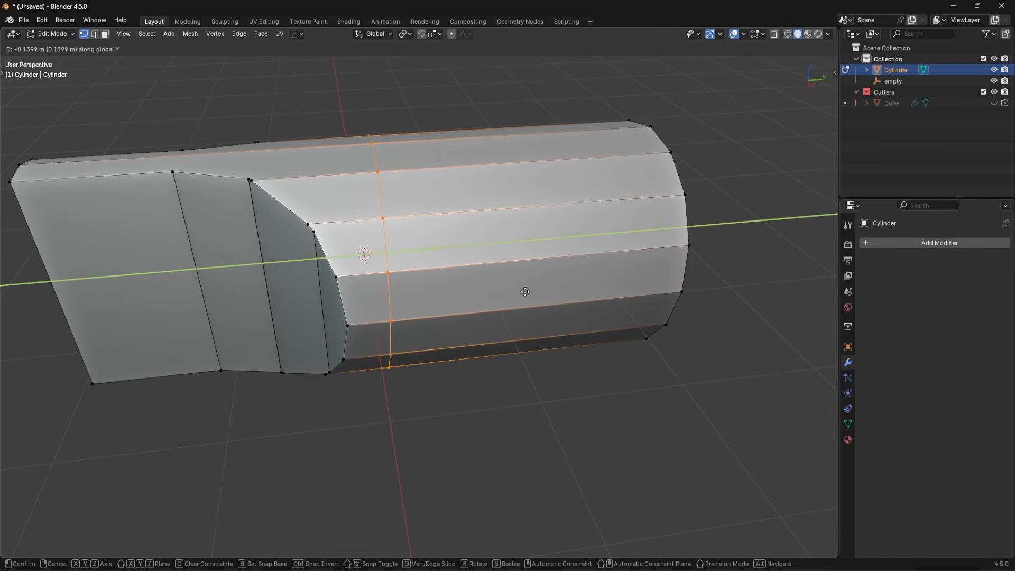
left_click(518, 298)
Merge the two nearly coincident vertices at the middle corner of the cut's rim into the last selected one
left_click(311, 224)
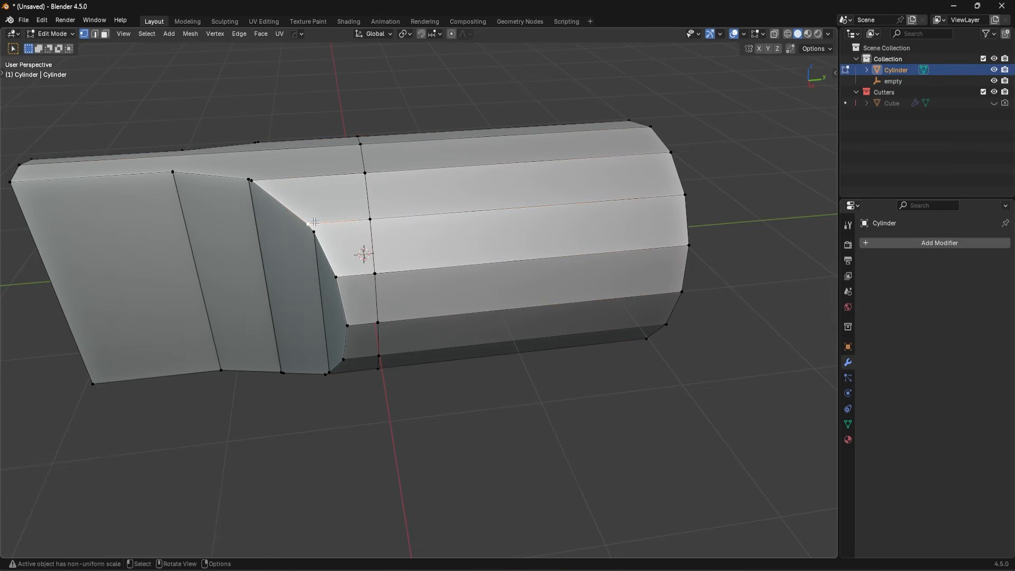
key("g")
right_click(352, 229)
scroll(354, 199, "up", 3)
middle_click_drag(264, 178, 298, 175, "shift")
left_click(298, 175, "shift")
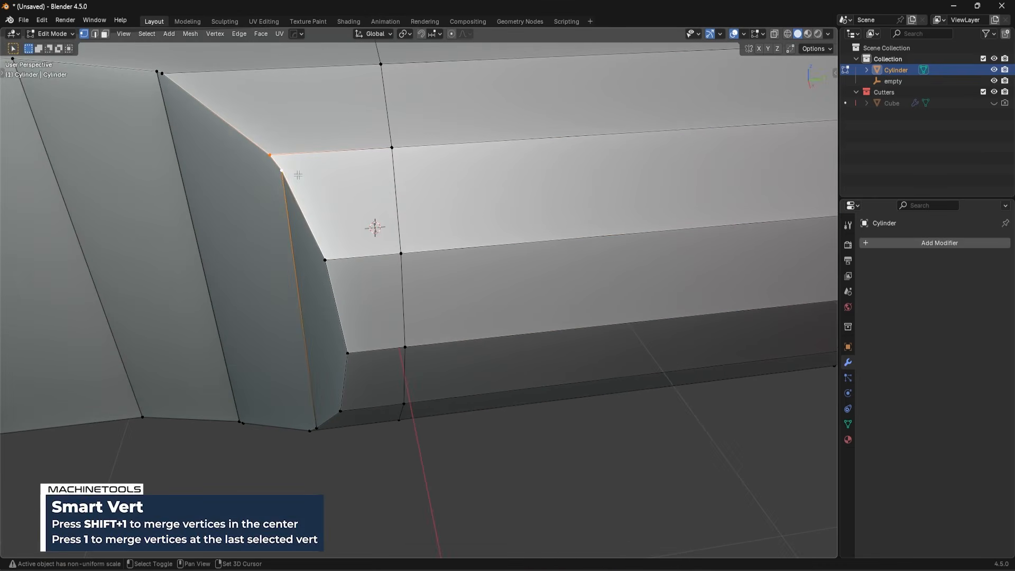
key("1")
Merge the two nearly coincident vertices at the upper corner of the cut's rim into the last selected one
middle_click_drag(374, 227, 443, 230)
left_click(332, 247)
left_click(313, 243, "shift")
key("1")
scroll(534, 321, "down", 4)
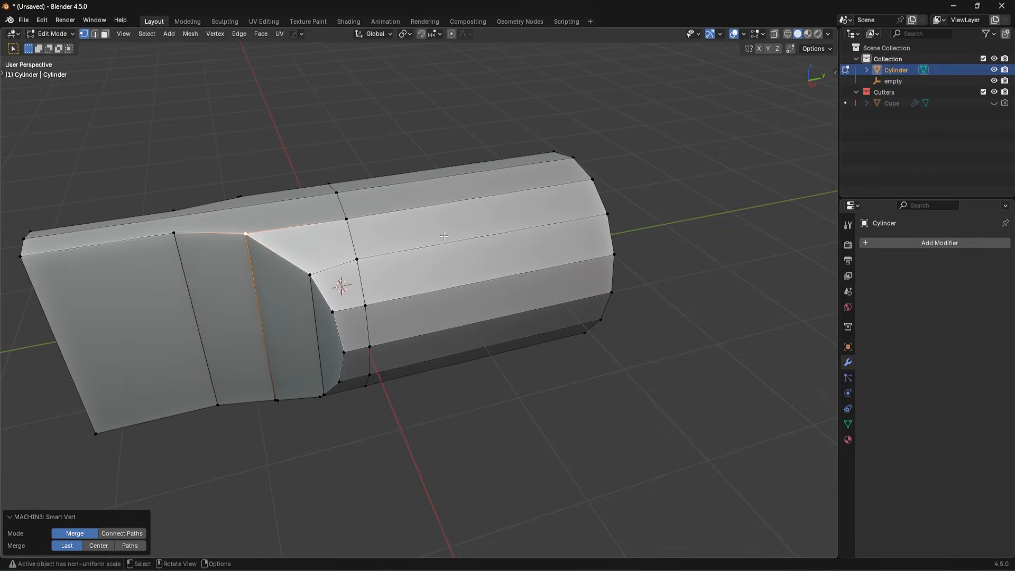
Add four evenly spaced loop cuts around the uncut cylinder body with no slide
key("ctrl+r")
scroll(443, 229, "up", 2)
scroll(443, 230, "up", 1)
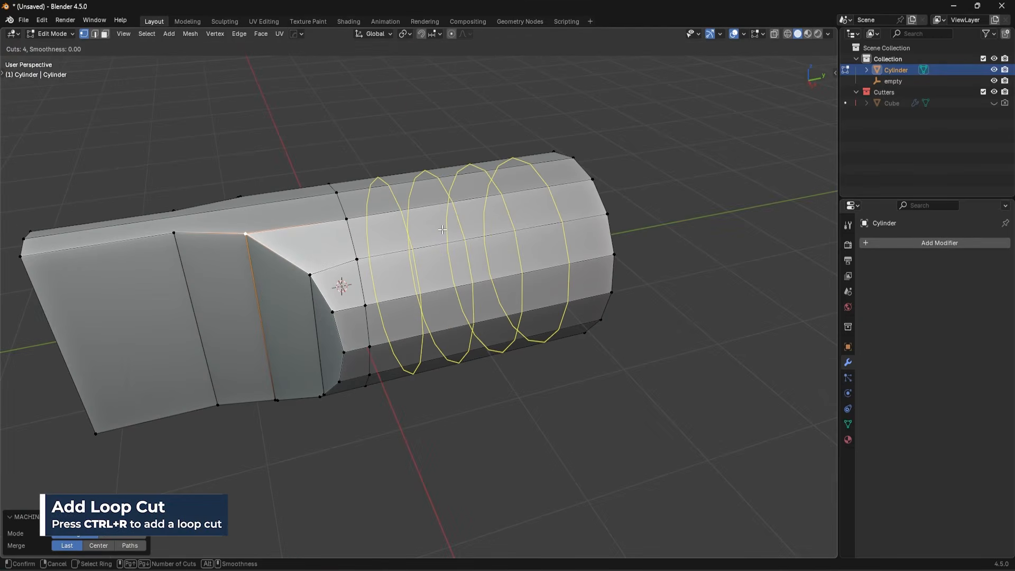
scroll(442, 230, "up", 1)
scroll(443, 229, "down", 1)
left_click(470, 218)
right_click(470, 219)
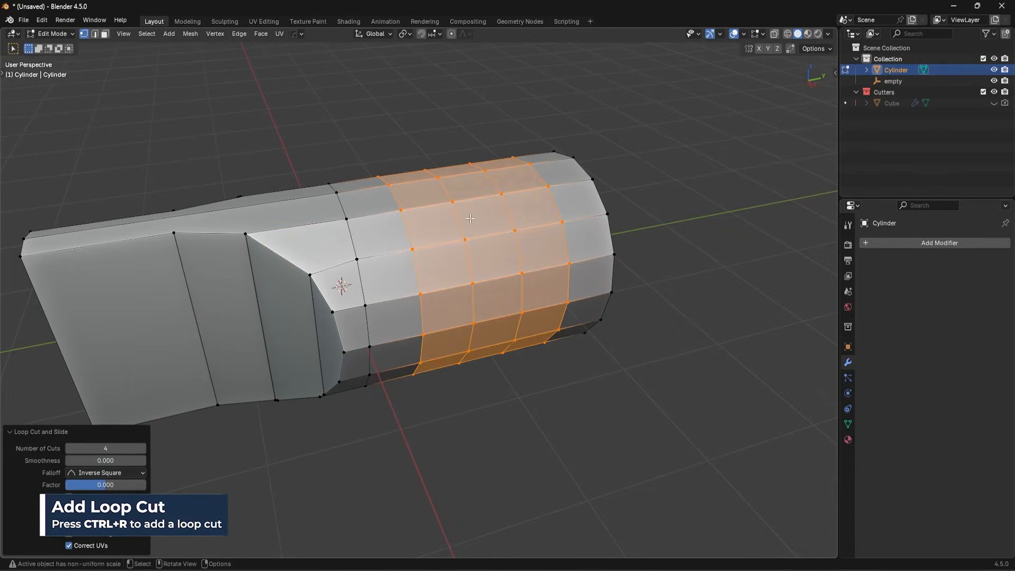
Connect the vertices across the narrow tab's upper face where the taper starts, and add two evenly spaced loop cuts along the tab
middle_click_drag(317, 208, 477, 263)
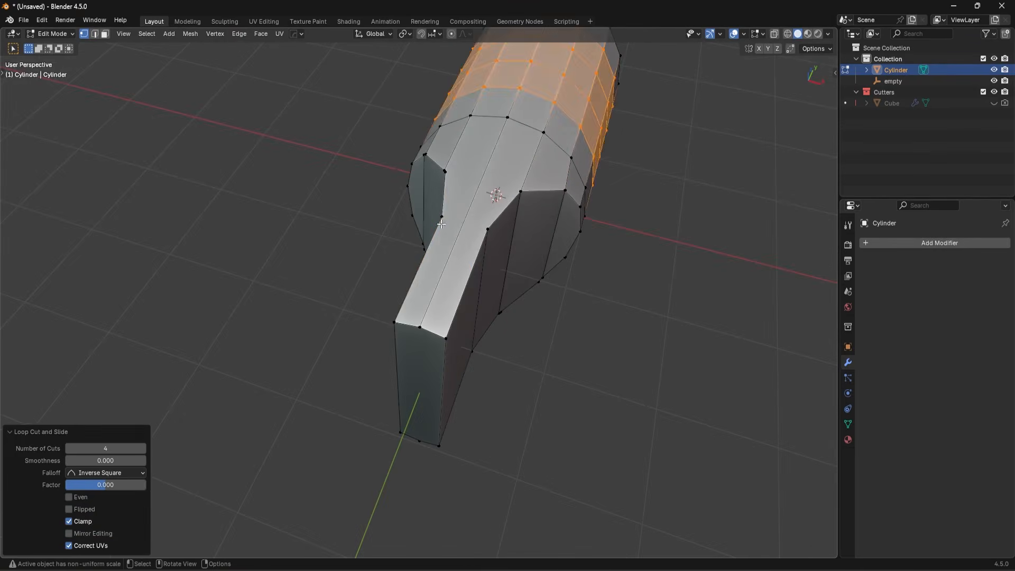
left_click(441, 222)
middle_click_drag(479, 226, 669, 281)
key("ctrl+r")
scroll(382, 230, "up", 1)
left_click(382, 231)
right_click(382, 231)
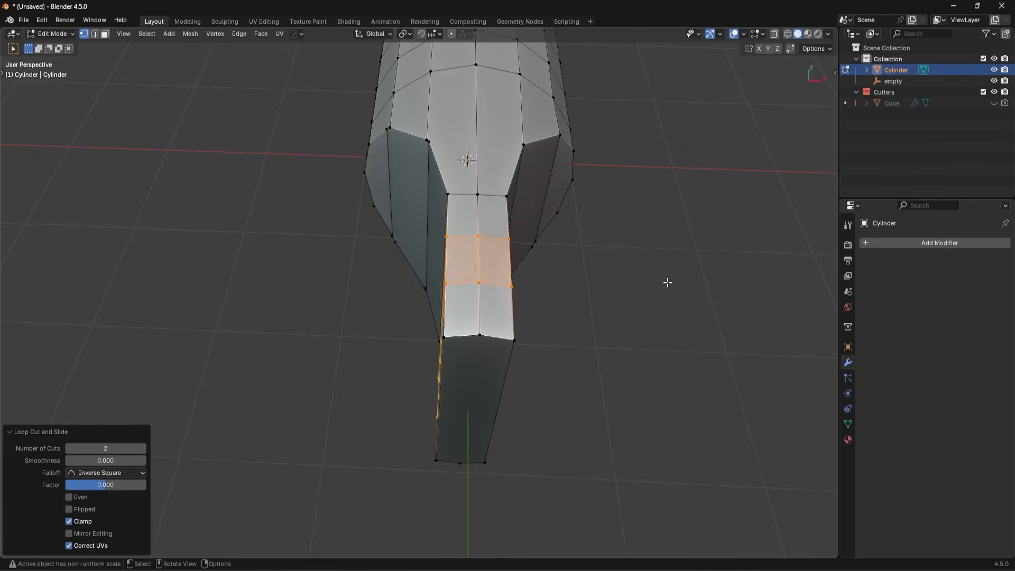
Symmetrize the mesh with MESHmachine so the new tab cuts match on both sides
key("alt+x")
middle_click_drag(604, 270, 490, 252)
key("alt+x")
Connect the opposite shoulder vertices across the upper face and slide the new middle vertex slightly toward the cylinder body
left_click(484, 247, "shift")
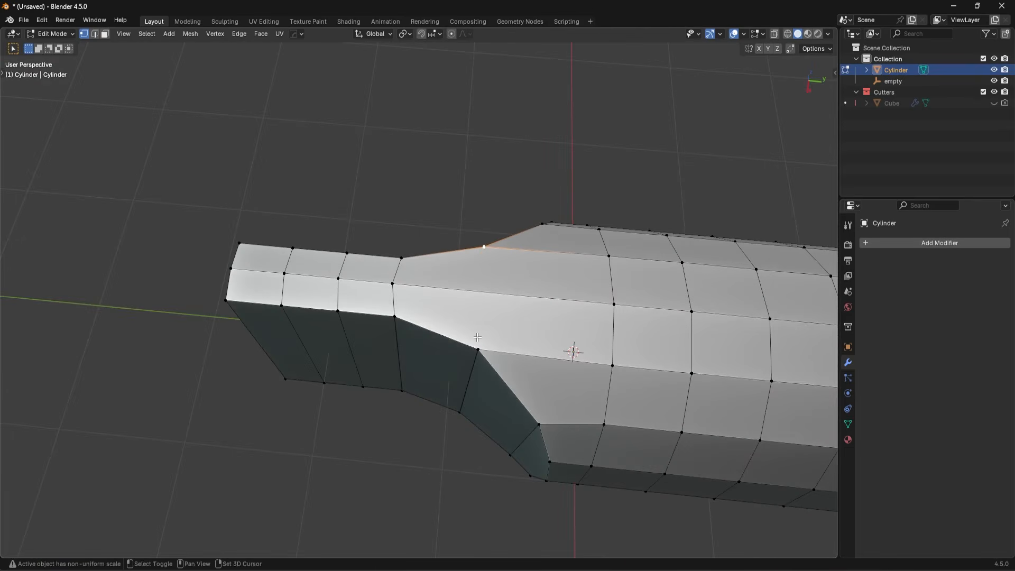
left_click(467, 290)
key("shift+v")
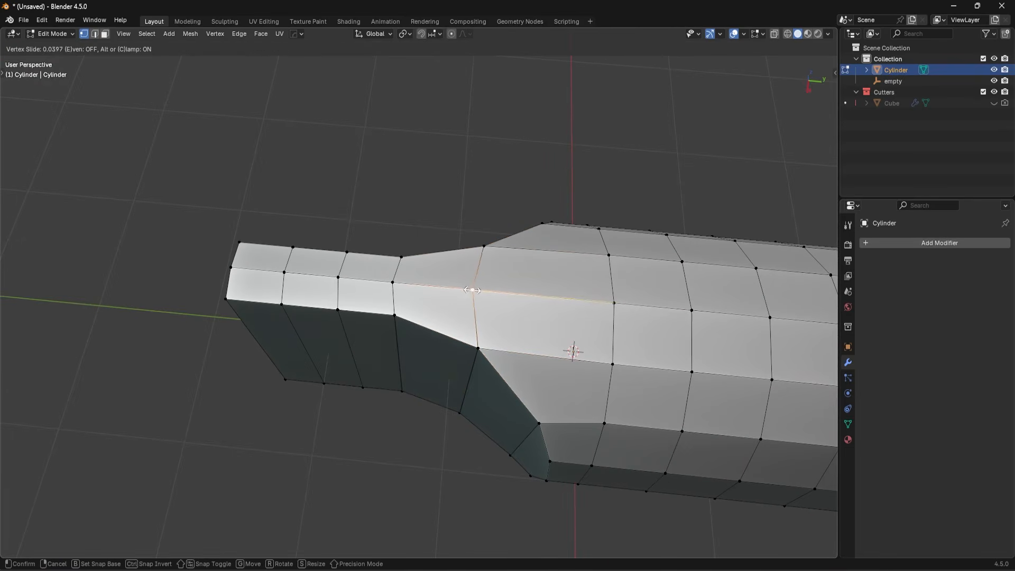
left_click(474, 292)
middle_click_drag(474, 291, 424, 281)
Add one centered loop cut between the cut's rim and the nearest edge loop, and dissolve the older loop beside it
key("ctrl+r")
left_click(525, 304)
right_click(525, 303)
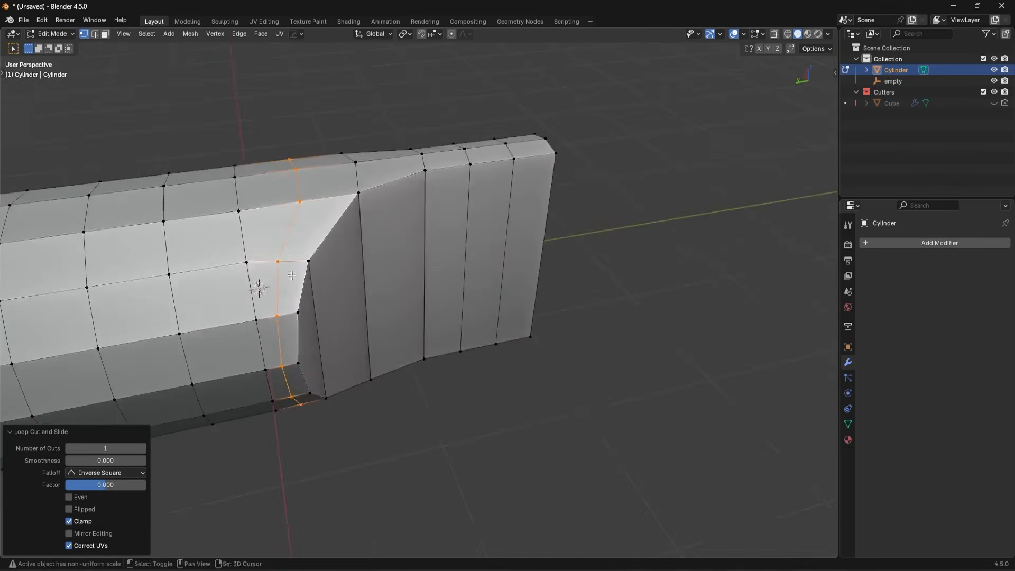
middle_click_drag(275, 309, 355, 297, "shift")
key("2")
key("ctrl+x")
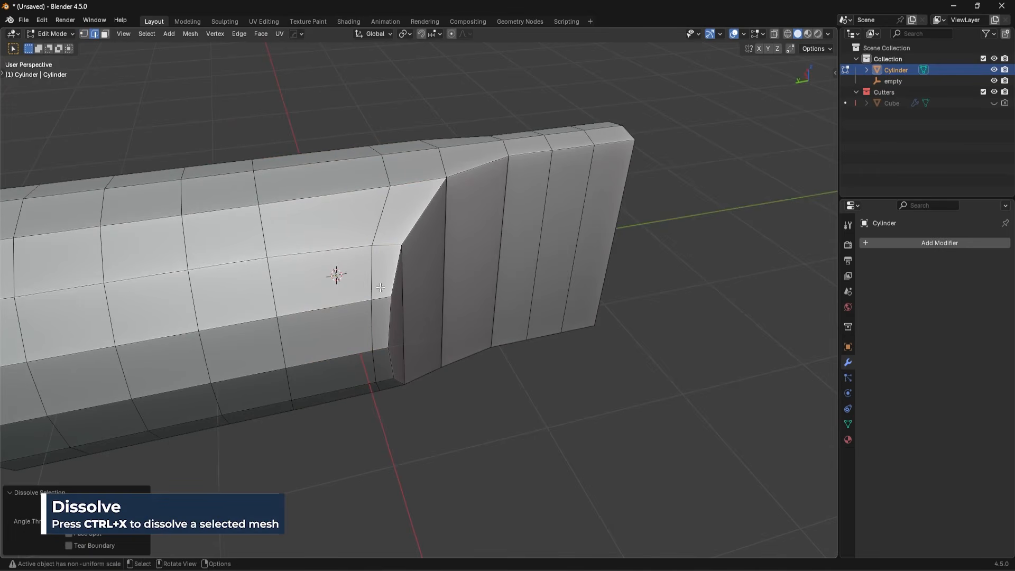
Slide the edge loop nearest the cut slightly away from the cut's rim
left_click(371, 268, "alt")
key("g")
key("g")
left_click(461, 301)
key("g")
key("g")
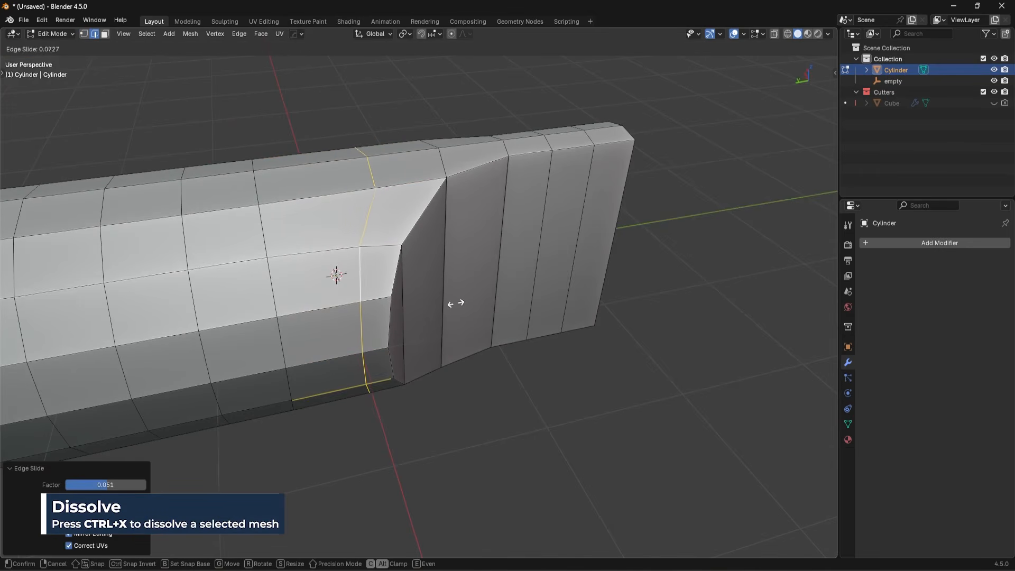
left_click(452, 303)
Slide the next two body edge loops toward the cut to even out their spacing
middle_click_drag(251, 272, 491, 297)
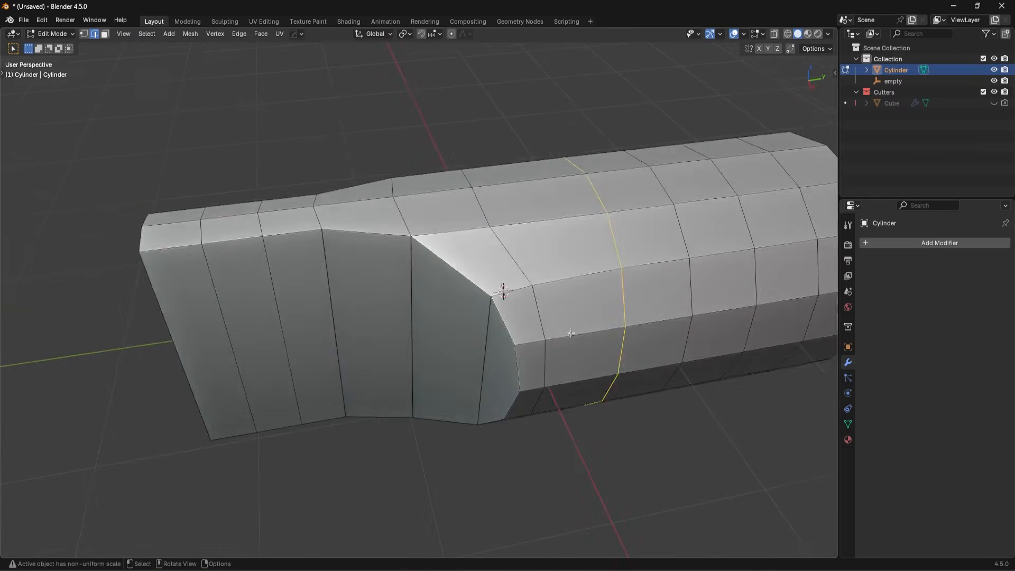
key("g")
key("g")
left_click(588, 314)
left_click(550, 248, "alt")
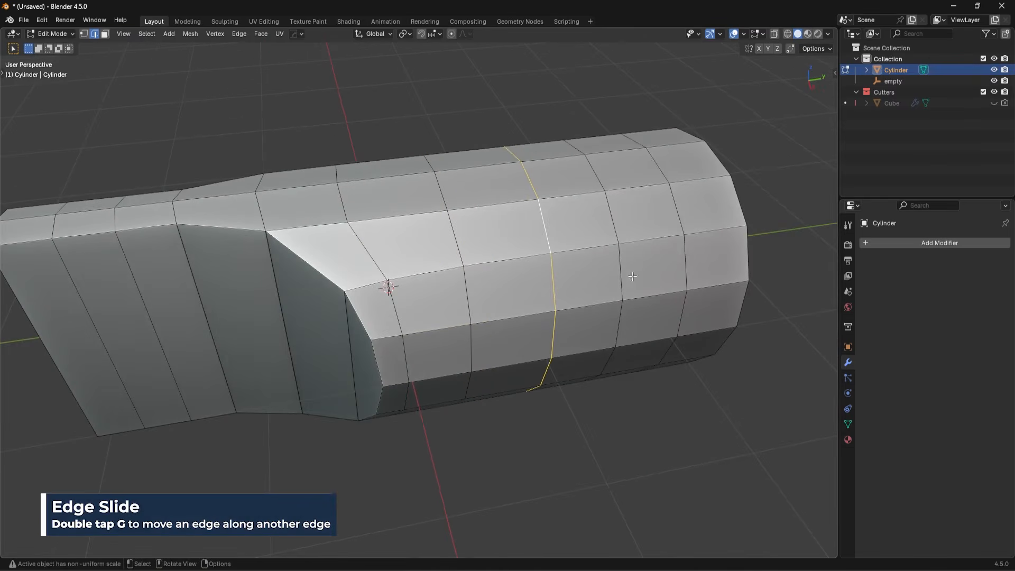
key("g")
key("g")
left_click(624, 277)
Slide the two edge loops nearest the uncut end slightly toward the cut to even out the spacing
left_click(622, 275, "alt")
key("g")
key("g")
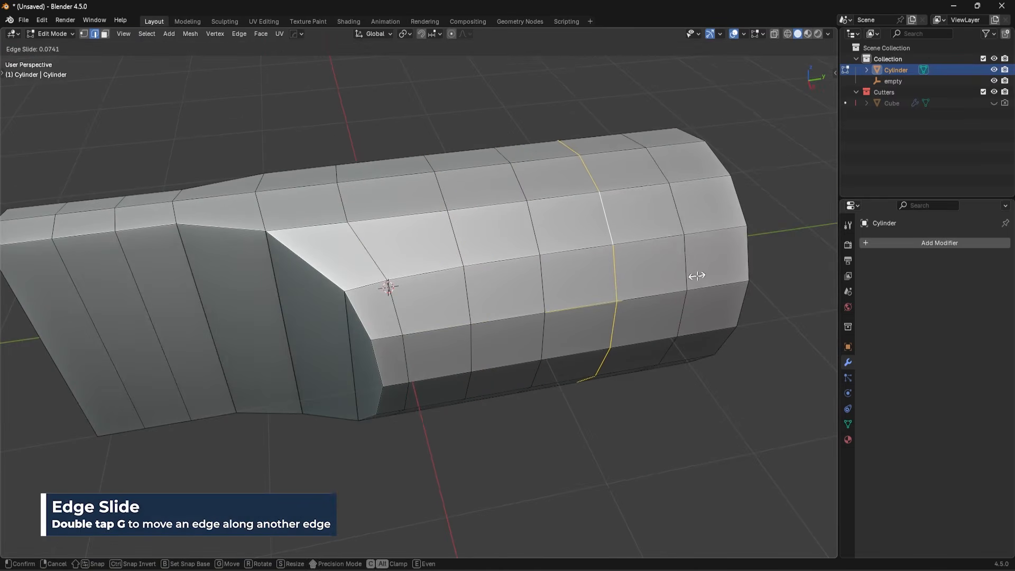
left_click(695, 276)
left_click(678, 217, "alt")
key("g")
key("g")
left_click(730, 245)
scroll(455, 275, "down", 3)
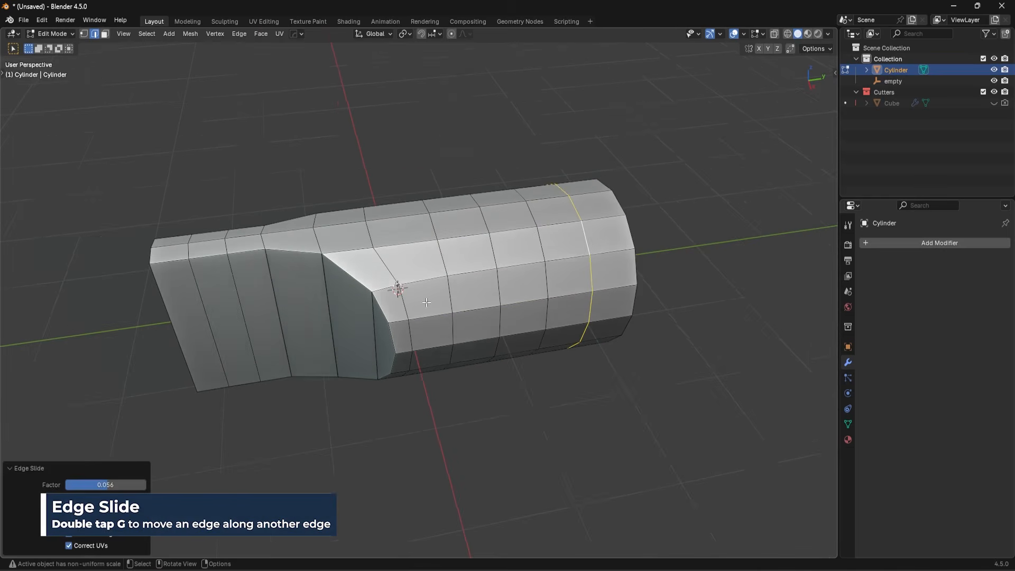
Fine-tune the spacing of the two body loops after the one beside the cut, sliding them by factors 0.065 and 0.022
left_click(442, 252, "alt")
key("g")
key("g")
left_click(518, 279)
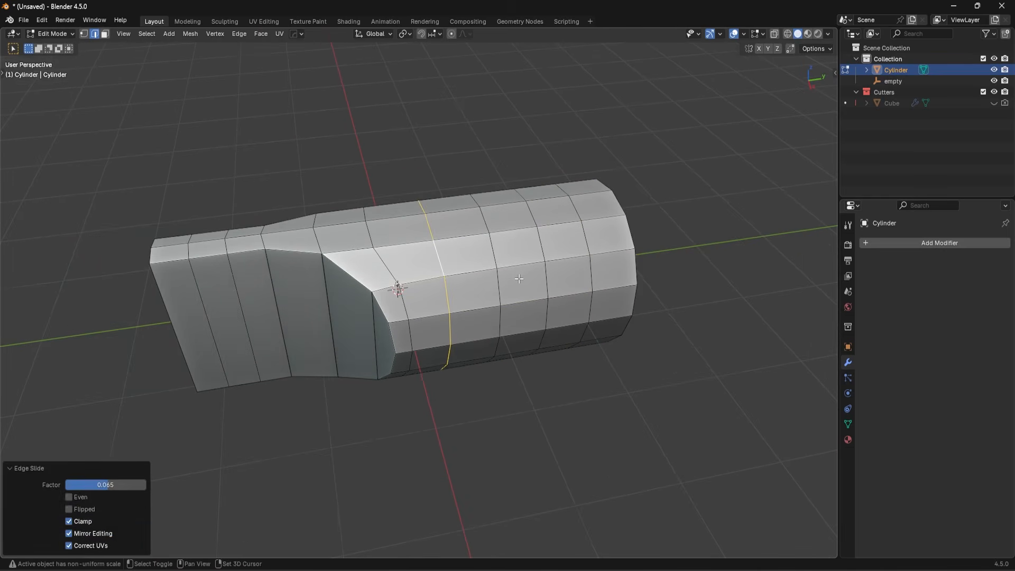
left_click(495, 256, "alt")
key("g")
key("g")
left_click(538, 270)
Try MESHmachine Symmetrize on the Y axis from + to - with Remove Redundant Center disabled
middle_click_drag(538, 271, 408, 266)
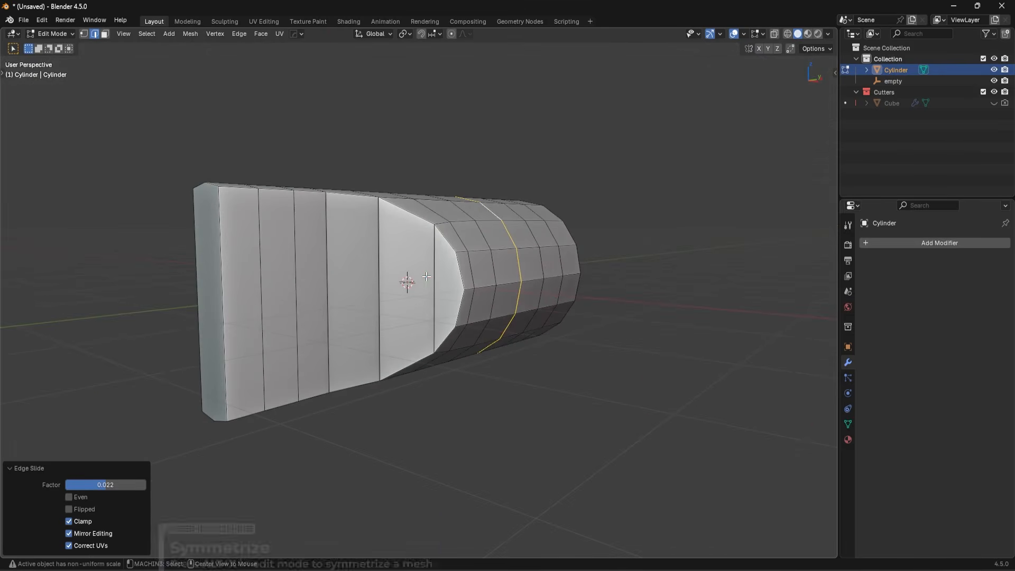
key("alt+x")
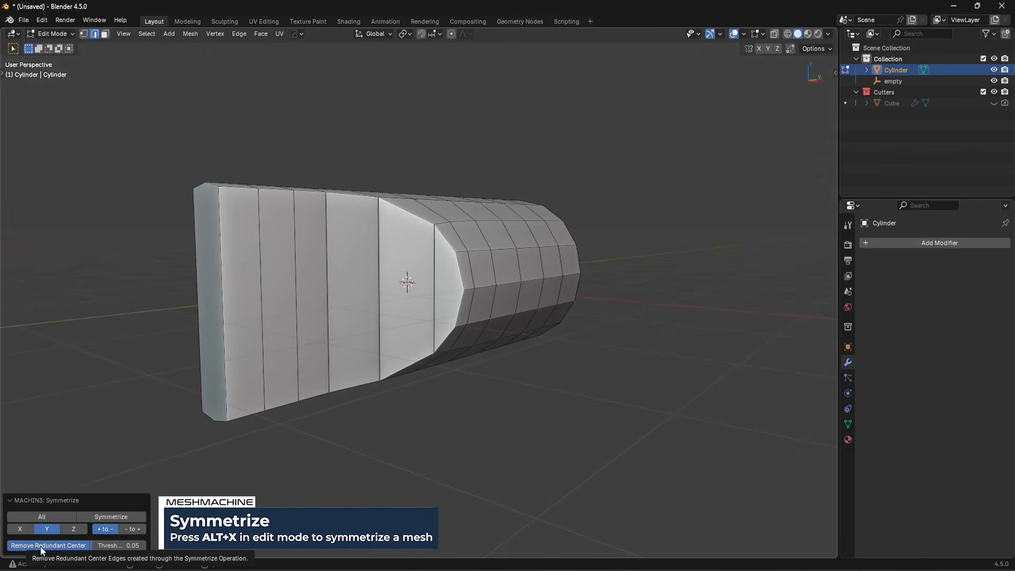
left_click(40, 545)
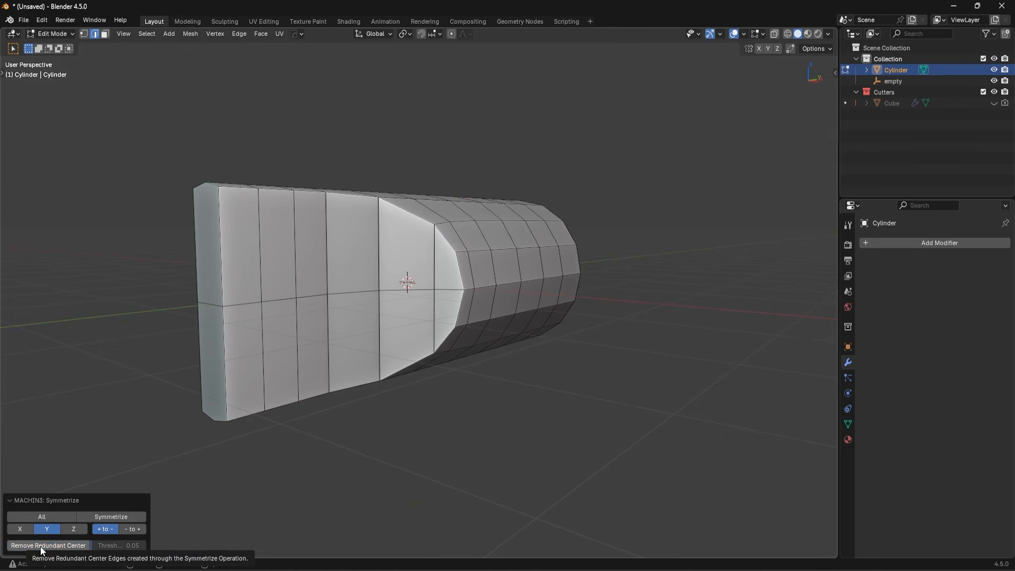
middle_click_drag(559, 335, 521, 341)
Try the built-in Symmetrize on the whole linked mesh in the +Z to -Z direction, and undo it
left_click(505, 342, "alt")
key("ctrl+l")
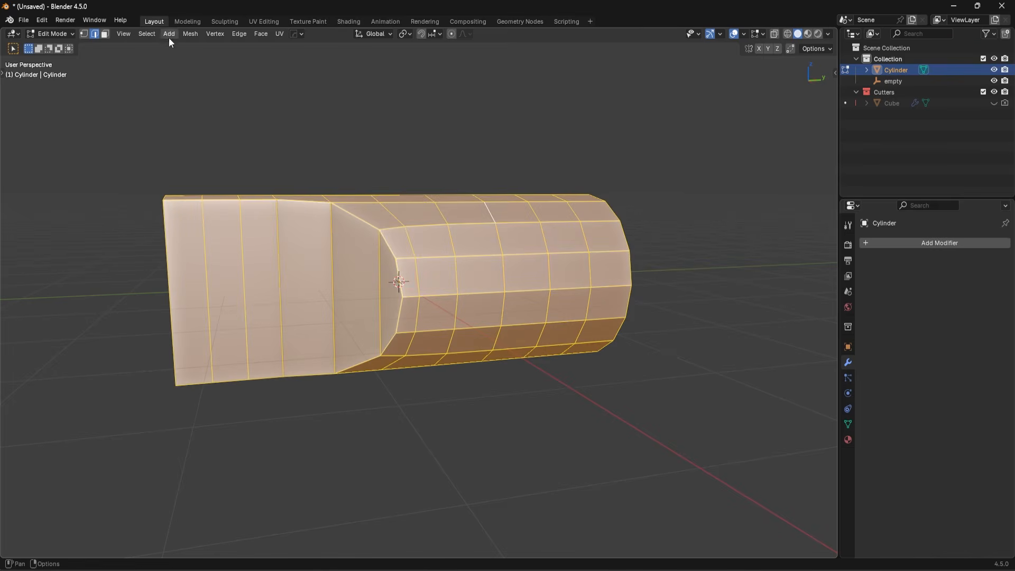
left_click(190, 33)
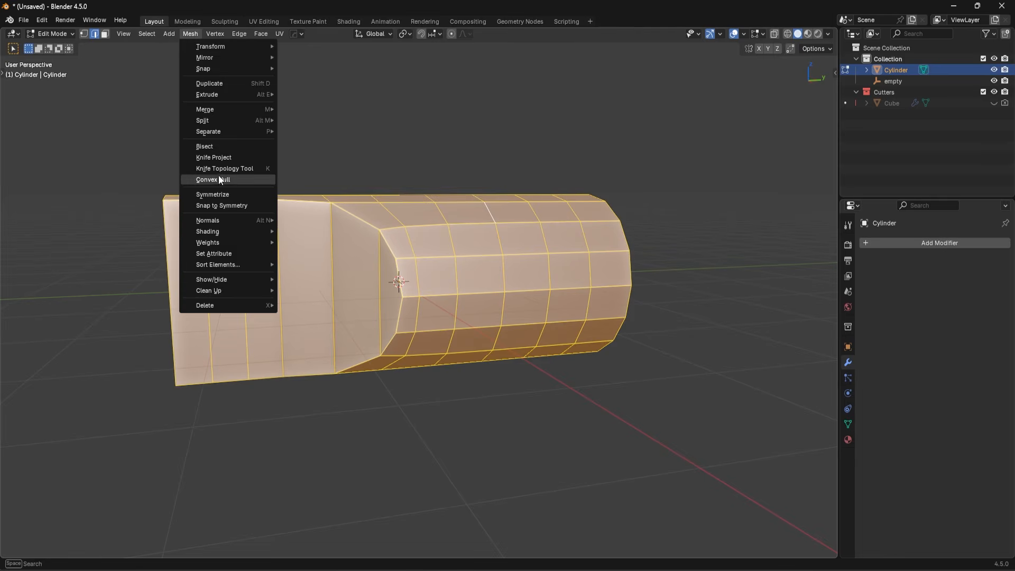
left_click(220, 195)
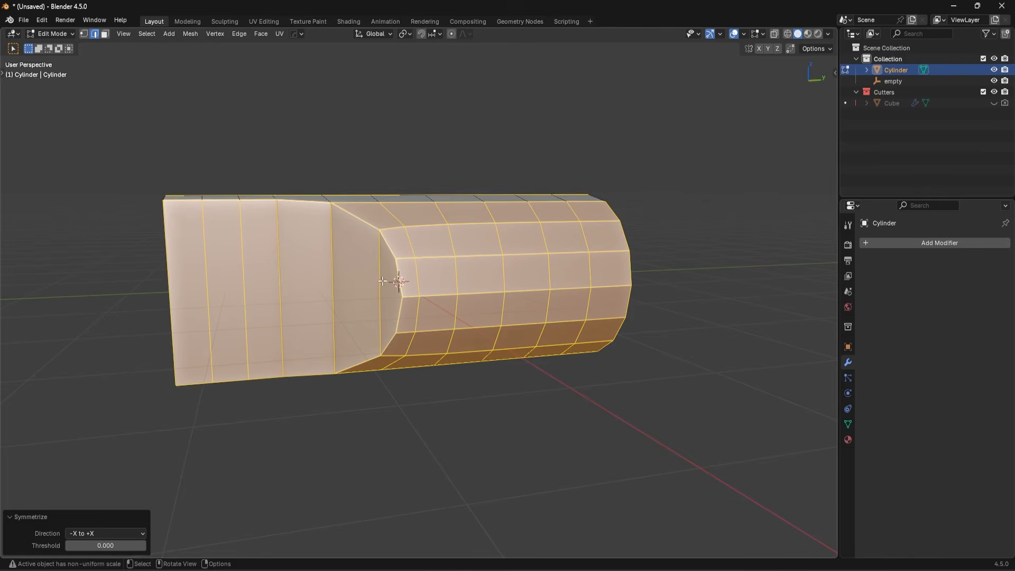
middle_click_drag(383, 281, 561, 168)
left_click(103, 533)
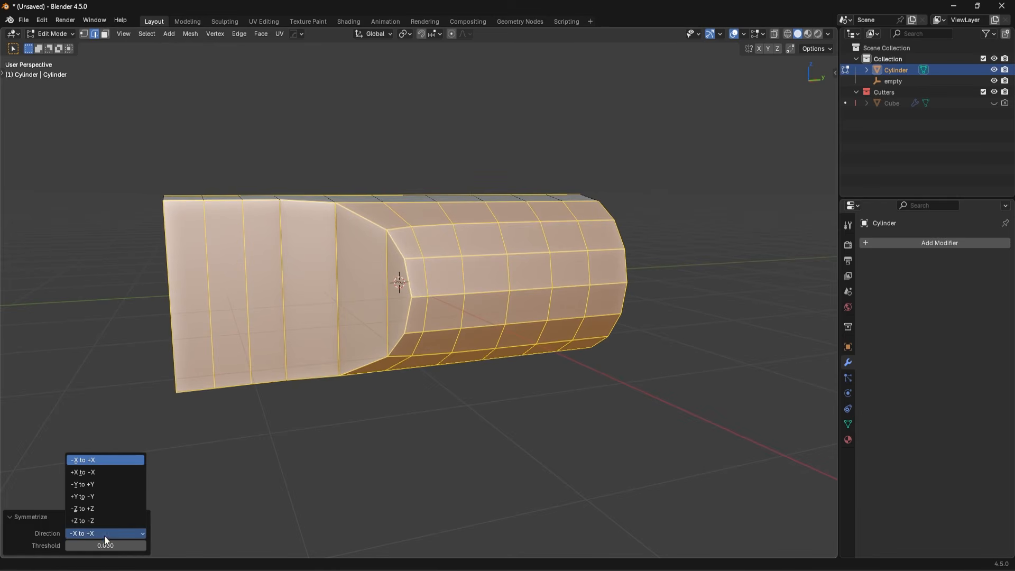
left_click(94, 520)
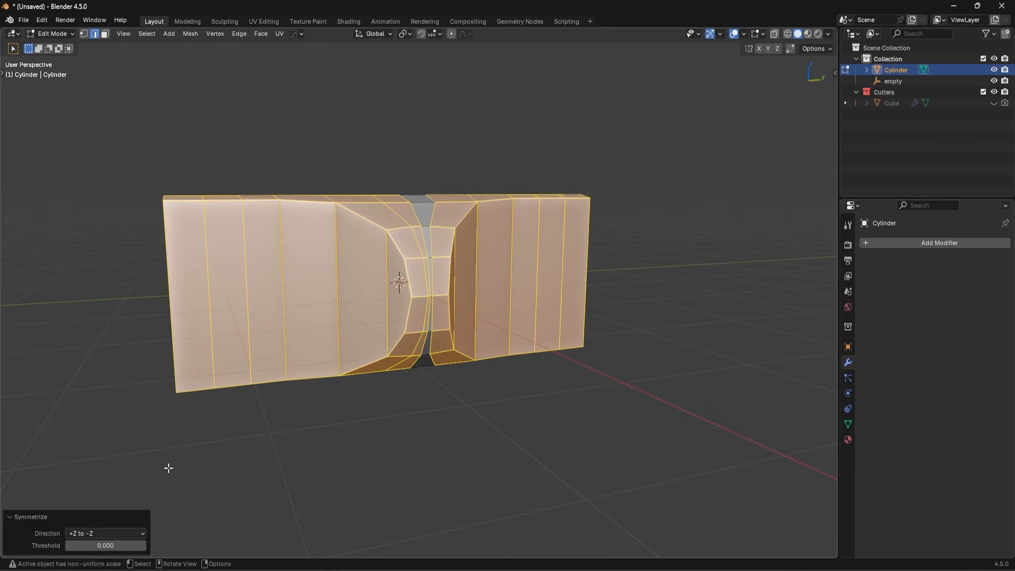
key("ctrl+z")
Return to Object Mode, check the cylinder's transform values and apply its scale
key("Tab")
key("n")
left_click(832, 70)
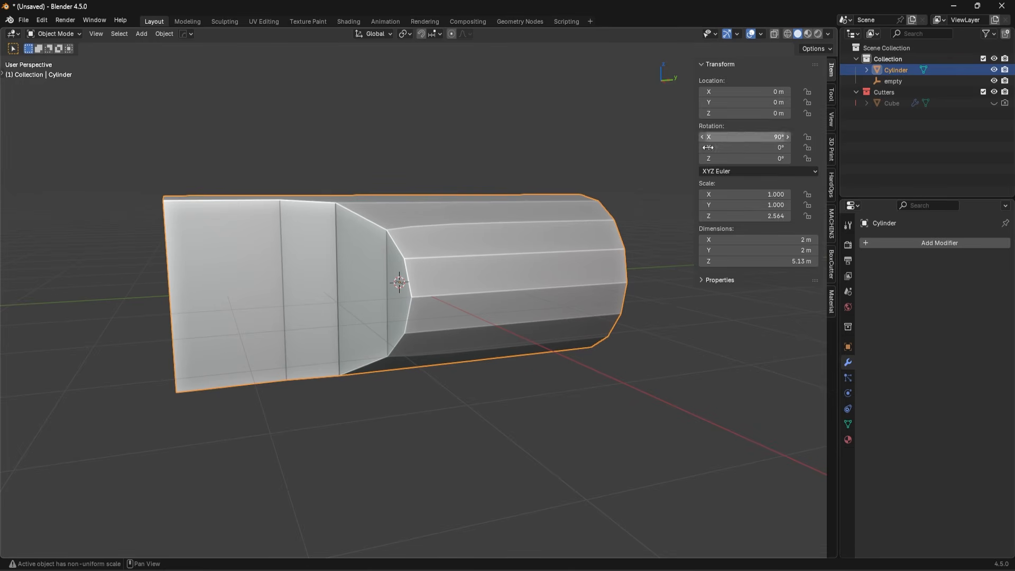
key("n")
key("ctrl+a")
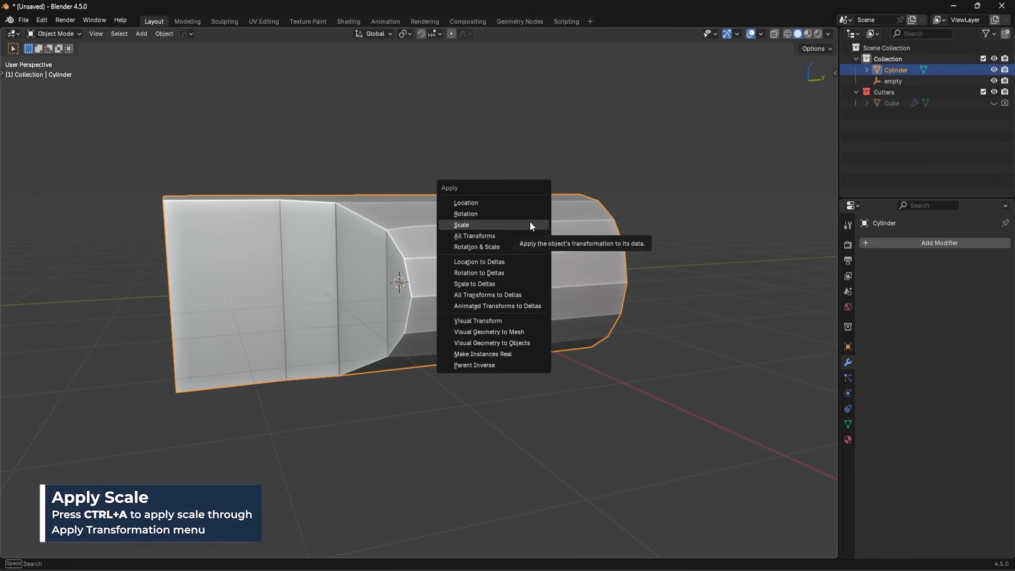
left_click(529, 222)
Symmetrize the whole mesh in Edit Mode from its upper half to its lower half, and deselect everything in vertex mode
key("Tab")
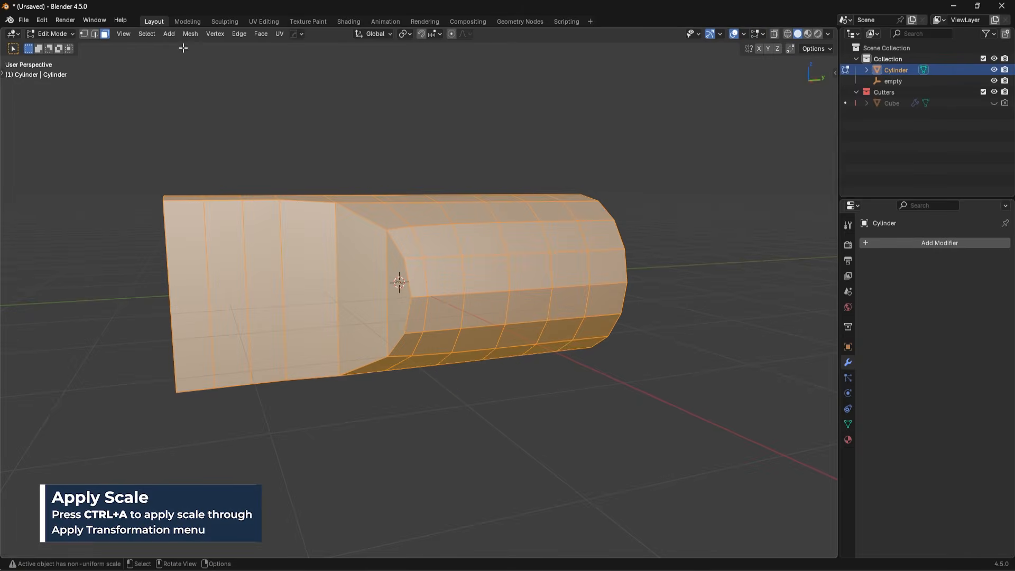
left_click(190, 34)
left_click(218, 195)
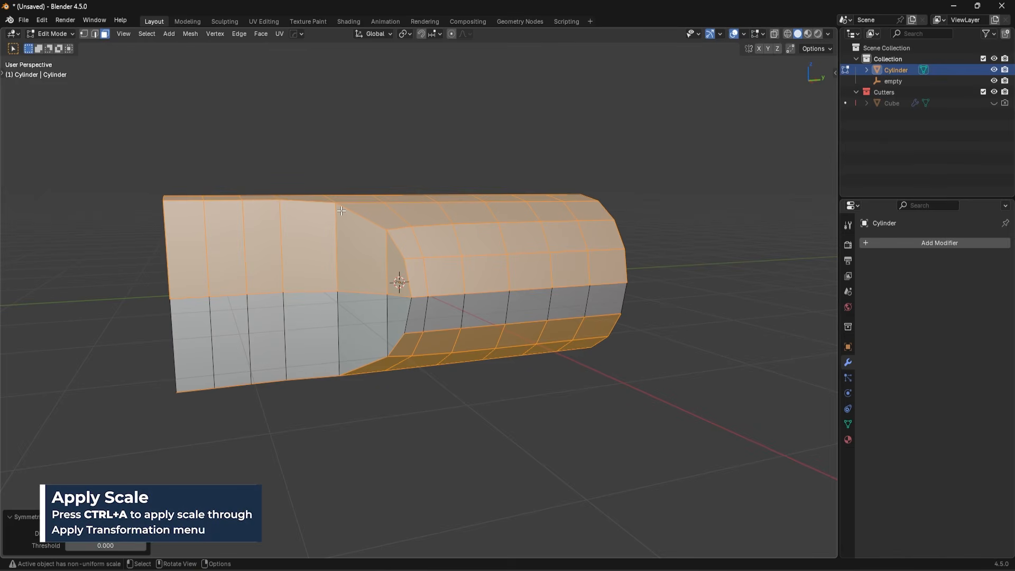
middle_click_drag(436, 340, 480, 381)
key("1")
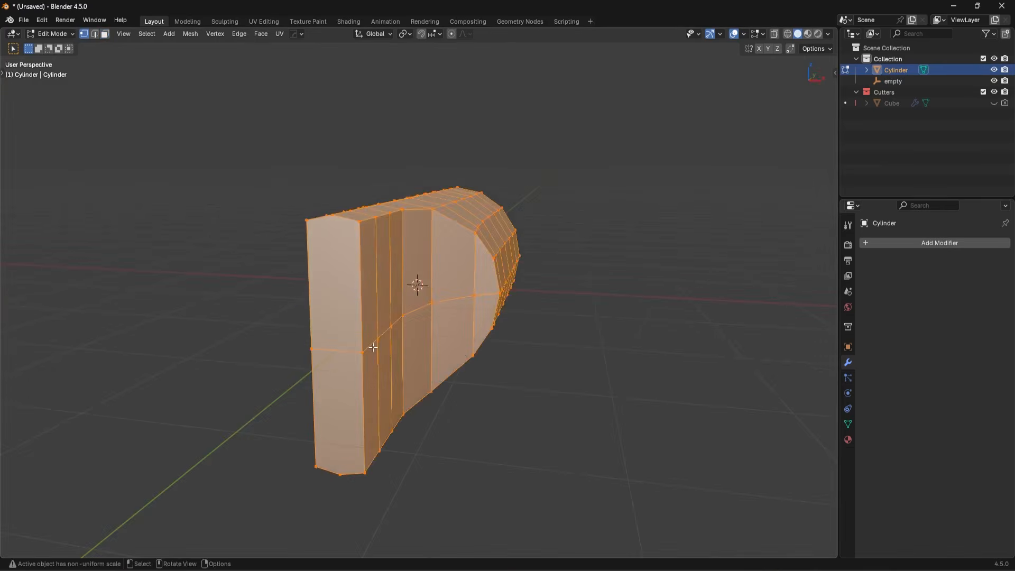
middle_click_drag(374, 347, 443, 367)
key("alt+a")
middle_click_drag(521, 389, 448, 399)
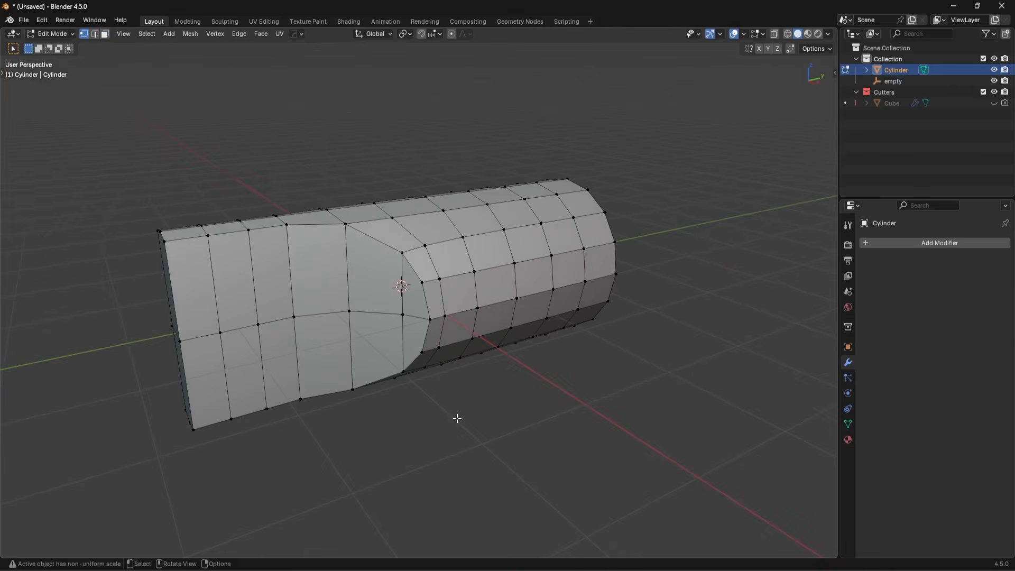
key("Tab")
key("Escape")
middle_click_drag(386, 313, 360, 328)
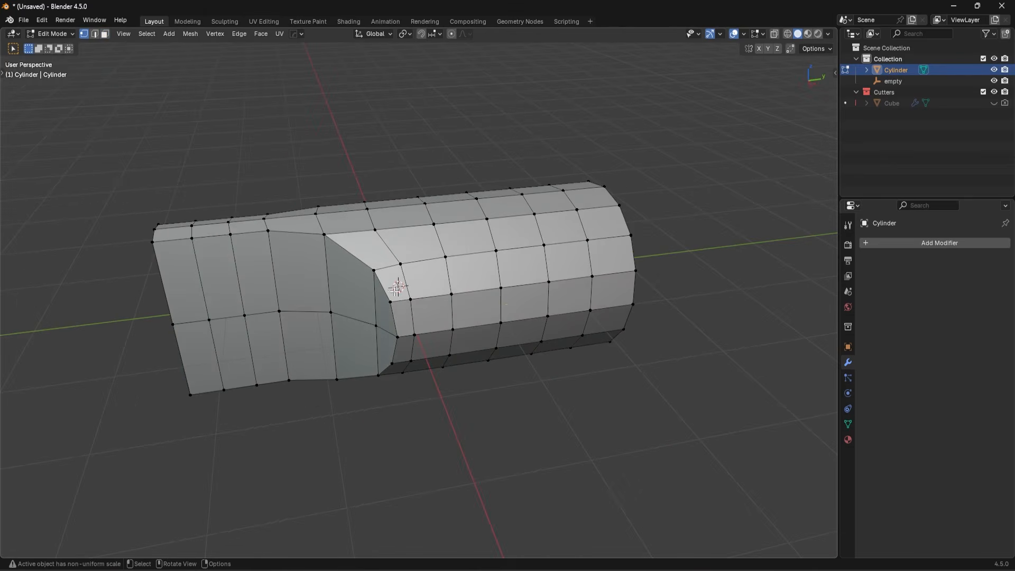
key("ctrl+r")
key("Escape")
middle_click_drag(582, 359, 513, 317)
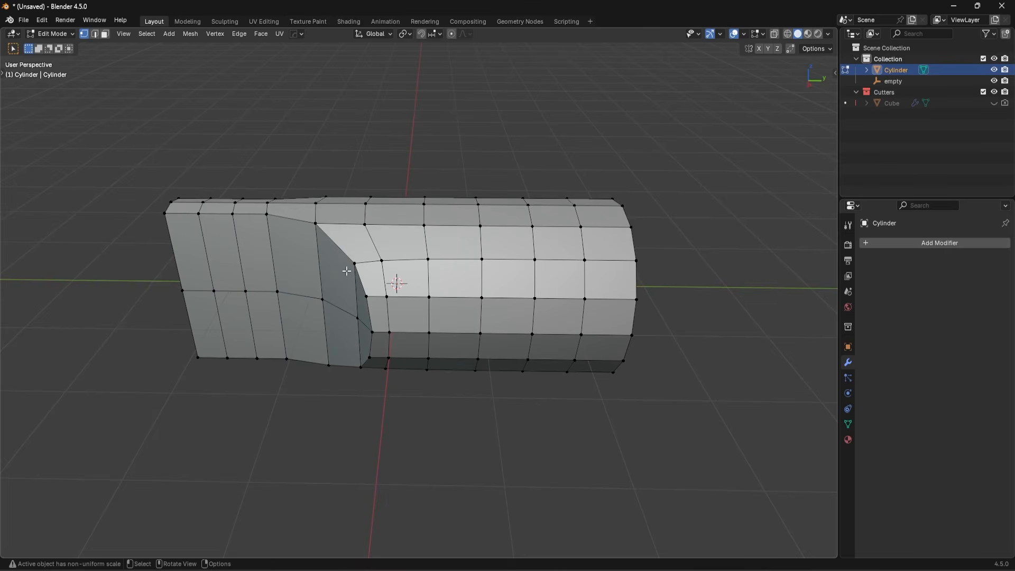
Return to Object Mode and add a Catmull-Clark Subdivision modifier at viewport level 1 to the cylinder
key("Tab")
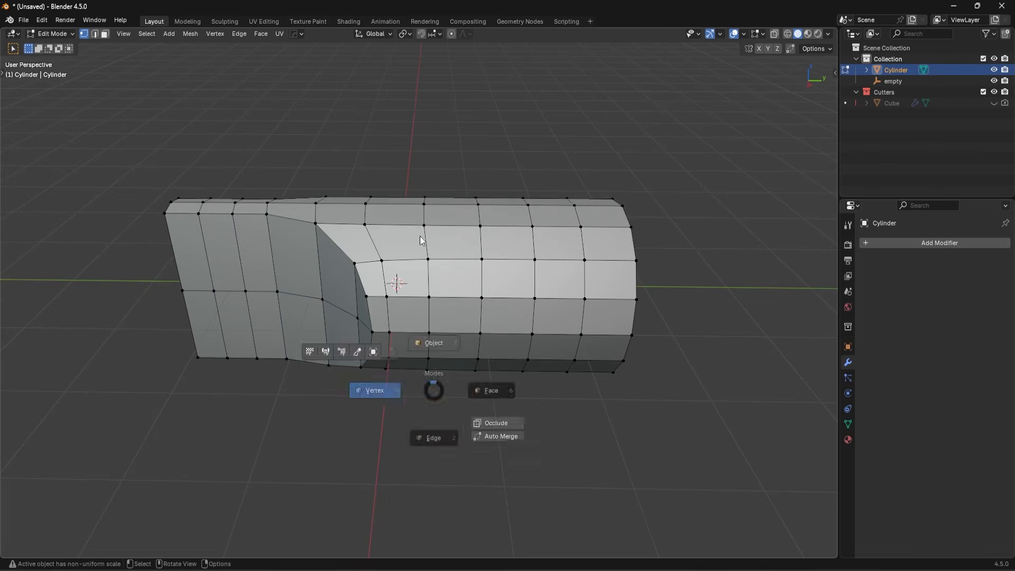
middle_click_drag(423, 237, 507, 218)
key("ctrl+3")
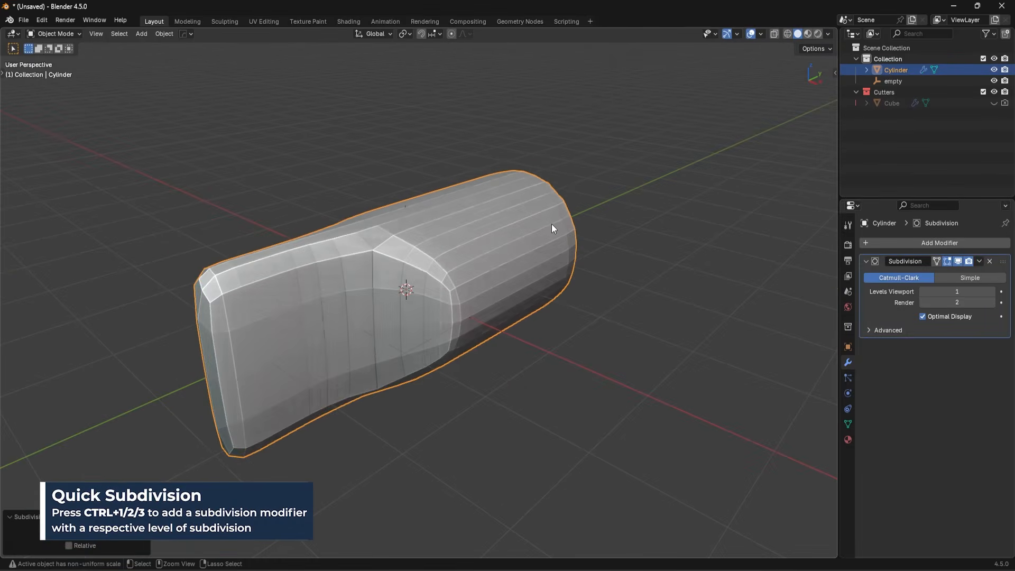
Check the cylinder at Subdivision viewport level 3, undo back to before the modifier was added, and enter Edit Mode
middle_click_drag(515, 299, 444, 258)
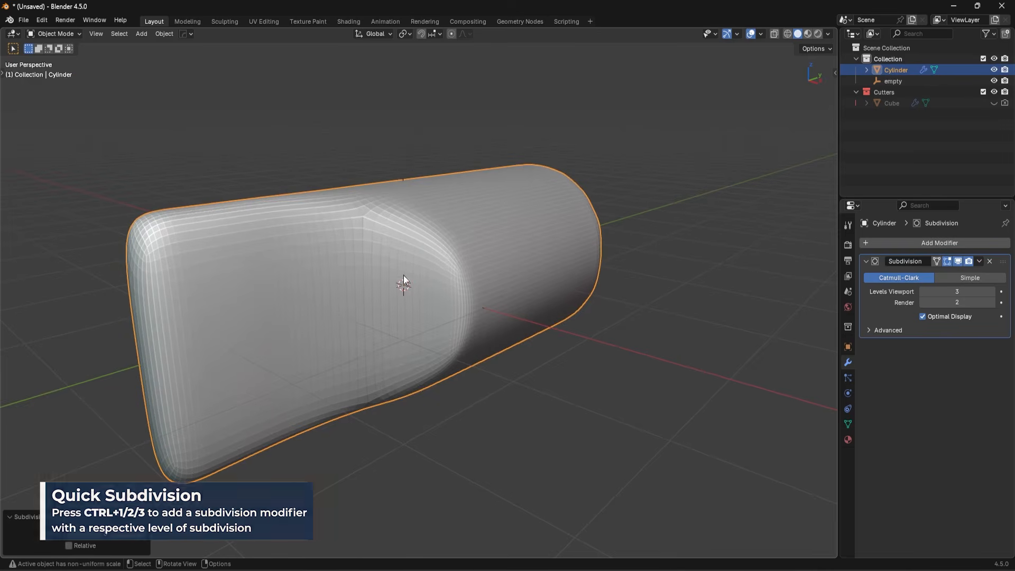
key("ctrl+z")
key("ctrl+z")
key("ctrl+z")
key("Tab")
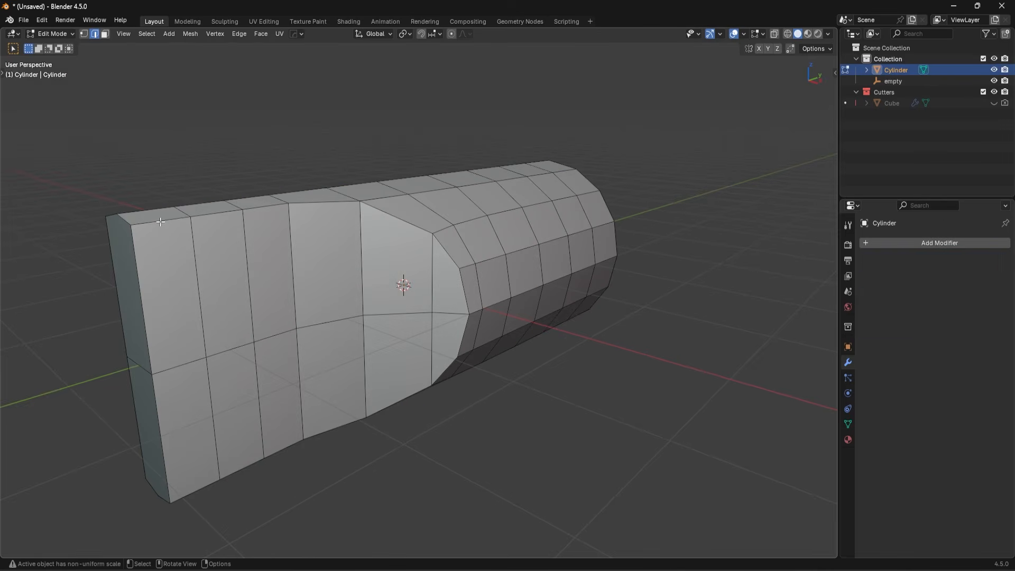
Try to select the outline of the side cut as a shortest path of edges
middle_click_drag(435, 262, 404, 259)
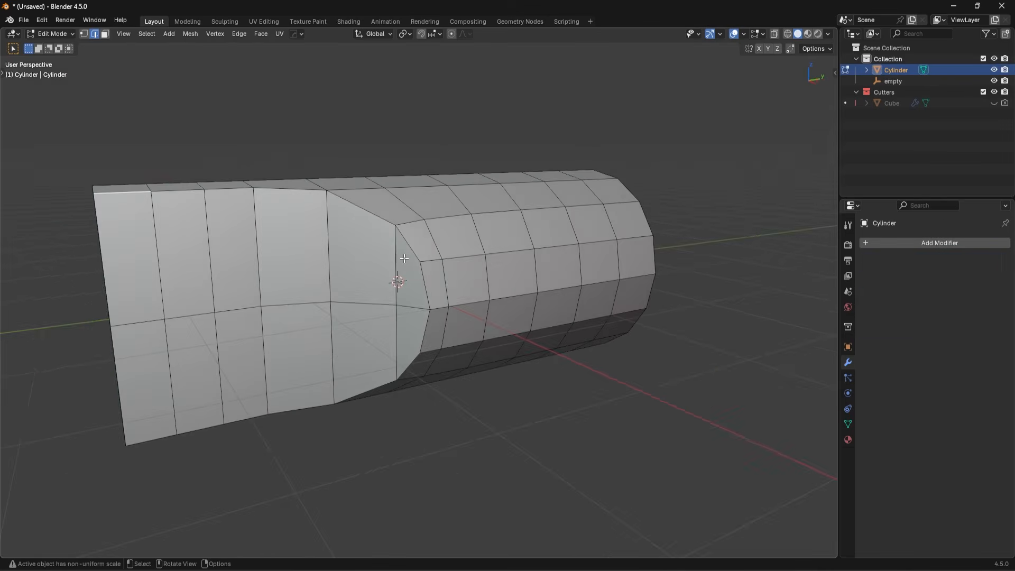
left_click(423, 288, "ctrl")
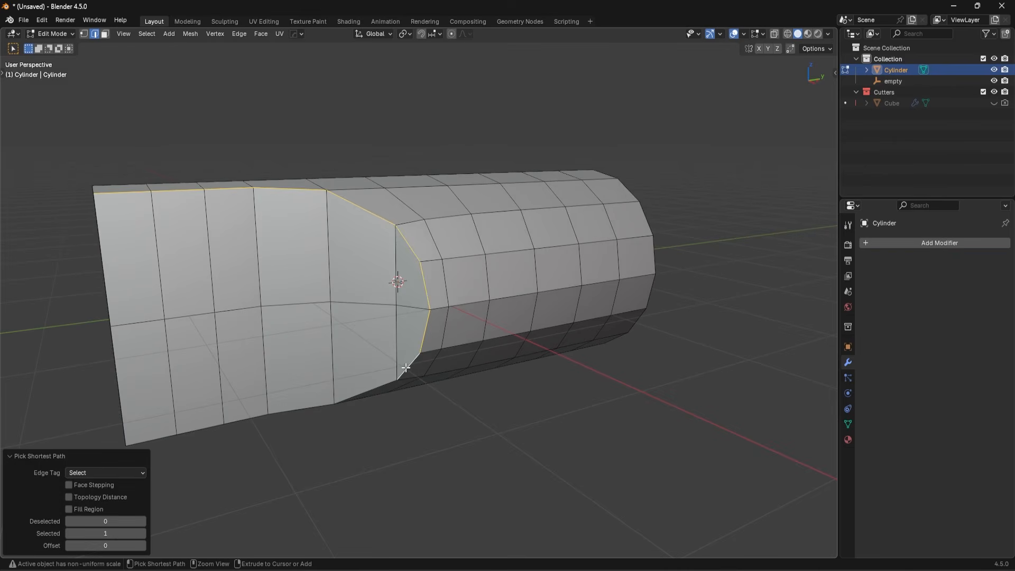
middle_click_drag(335, 383, 460, 340)
Select the mesh's sharp edges with a sharpness threshold of 56.5°
left_click(168, 68)
left_click(147, 34)
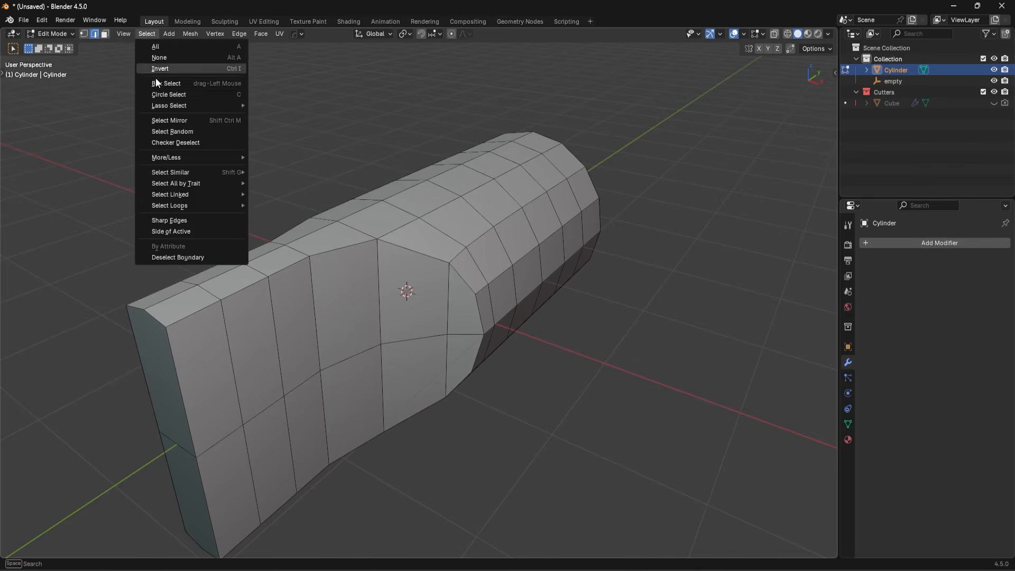
left_click(175, 222)
middle_click_drag(490, 265, 141, 511)
middle_click_drag(523, 273, 152, 496)
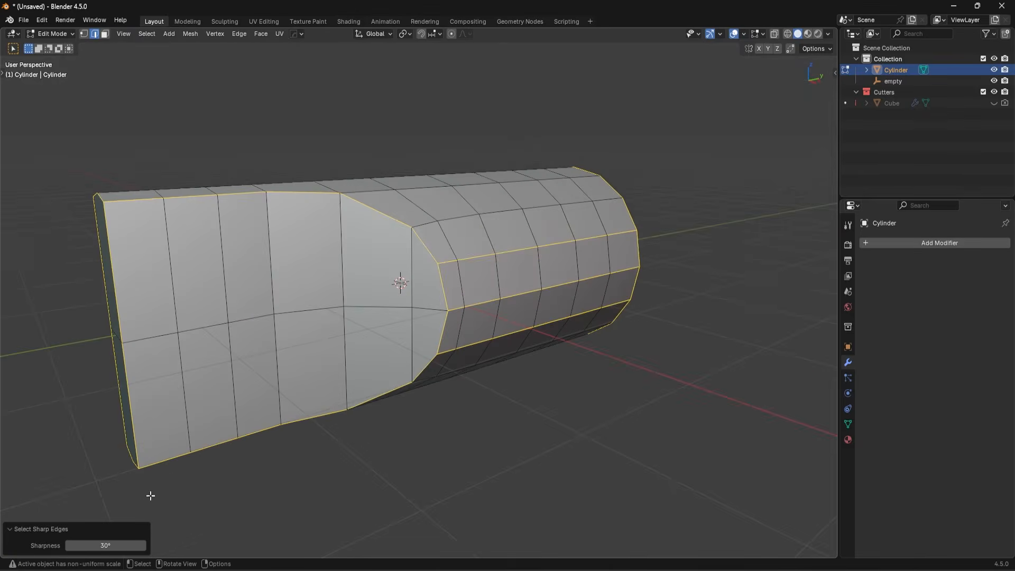
left_click_drag(105, 545, 105, 545)
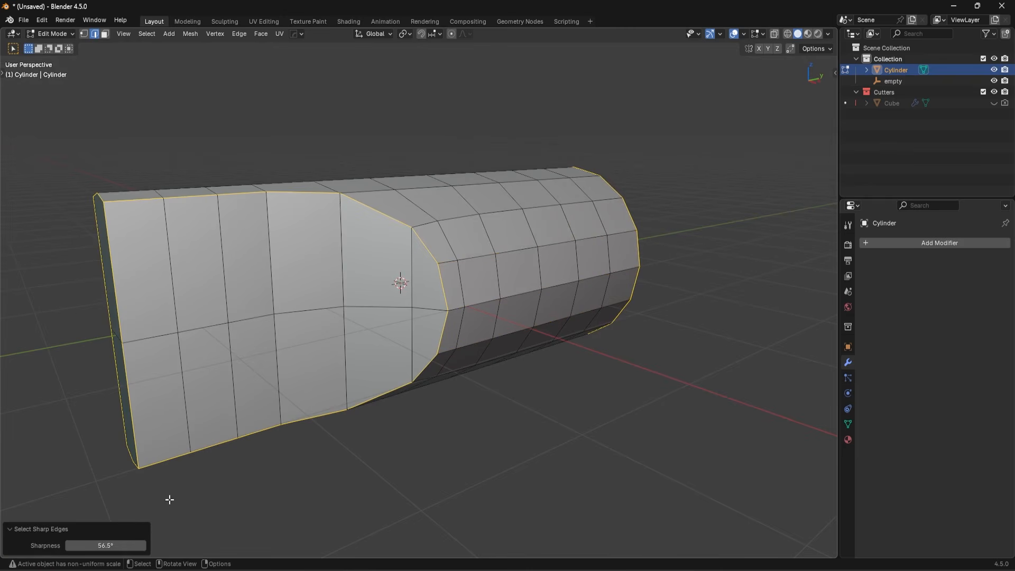
Add a Subdivision modifier at viewport level 3 and set the selected sharp edges' mean crease to 1.00
middle_click_drag(169, 499, 413, 266)
key("n")
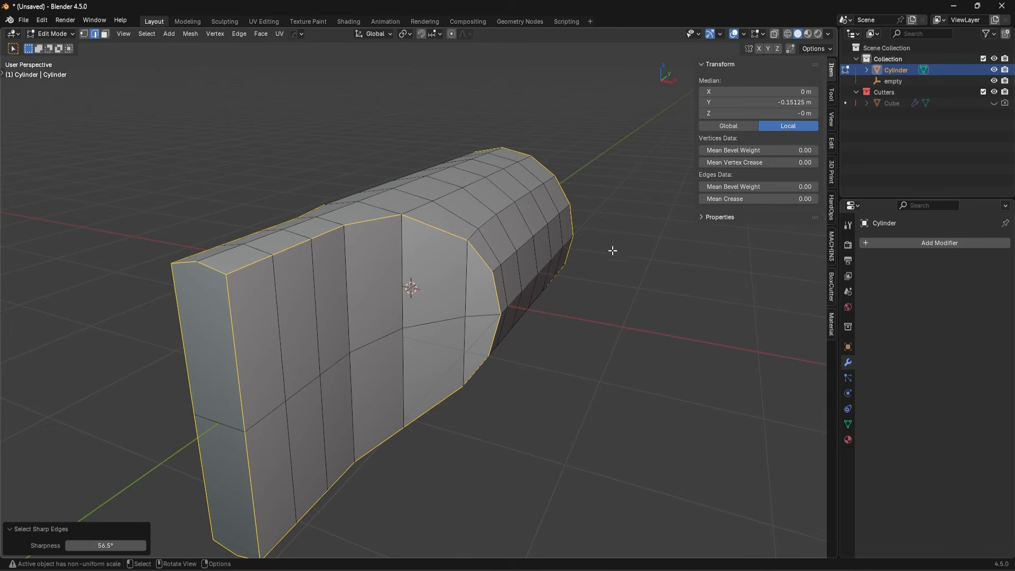
left_click_drag(756, 199, 668, 217)
key("Tab")
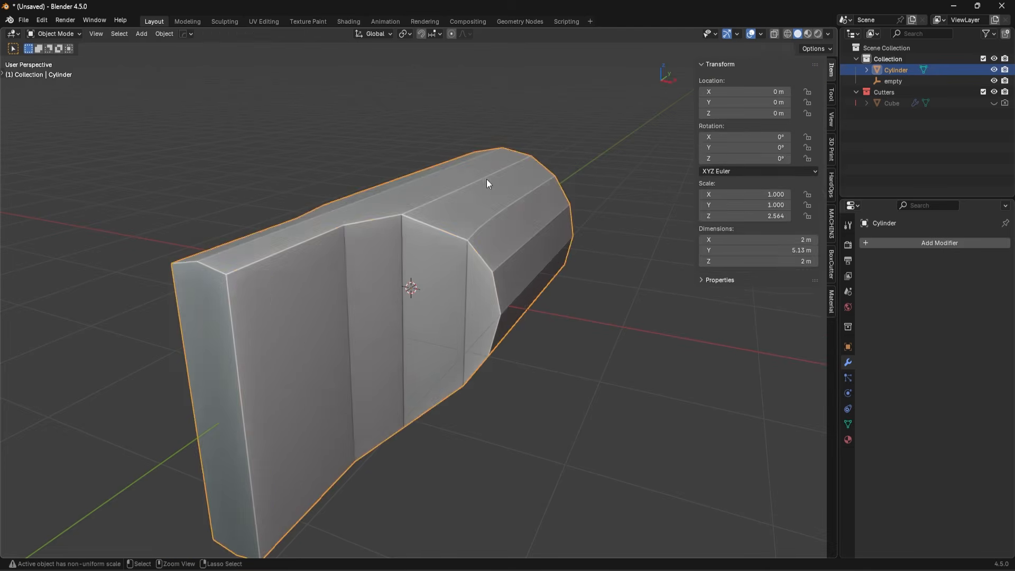
key("ctrl+3")
key("Tab")
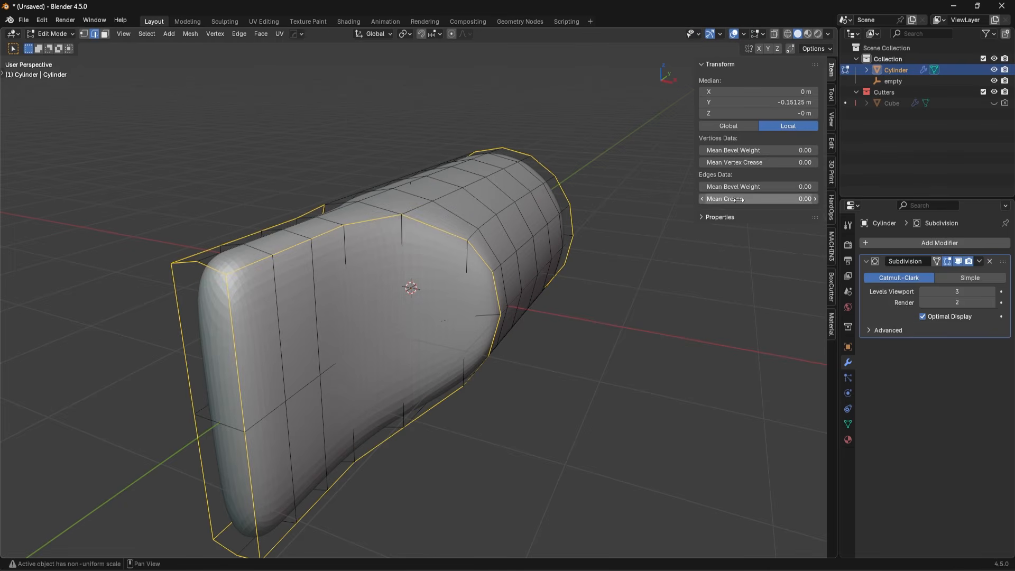
left_click_drag(756, 199, 809, 198)
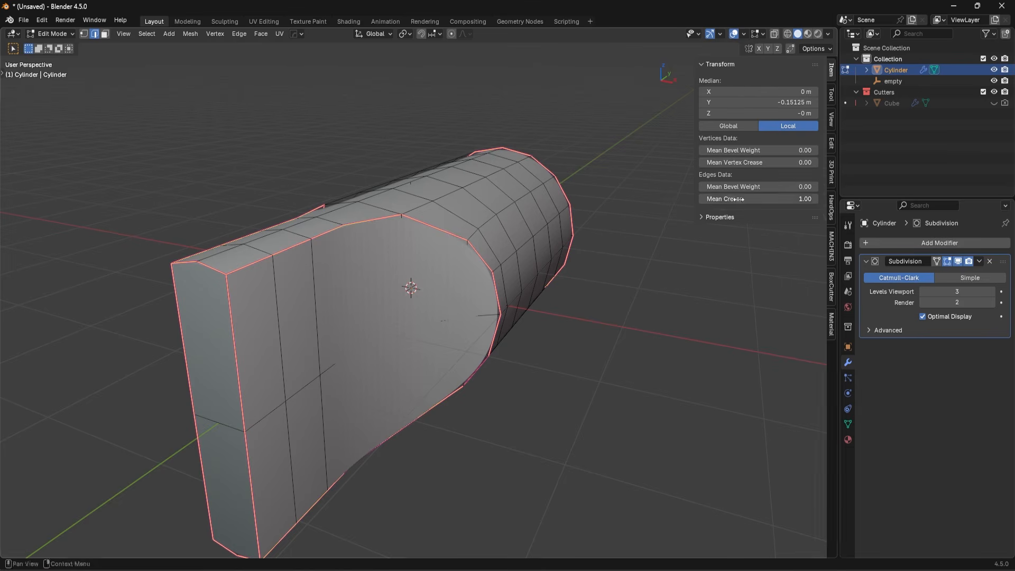
Try to crease the row of edges running lengthwise along the cylinder's side, and view the shape in Object Mode
middle_click_drag(406, 294, 404, 335)
left_click(408, 300)
left_click(659, 286, "ctrl")
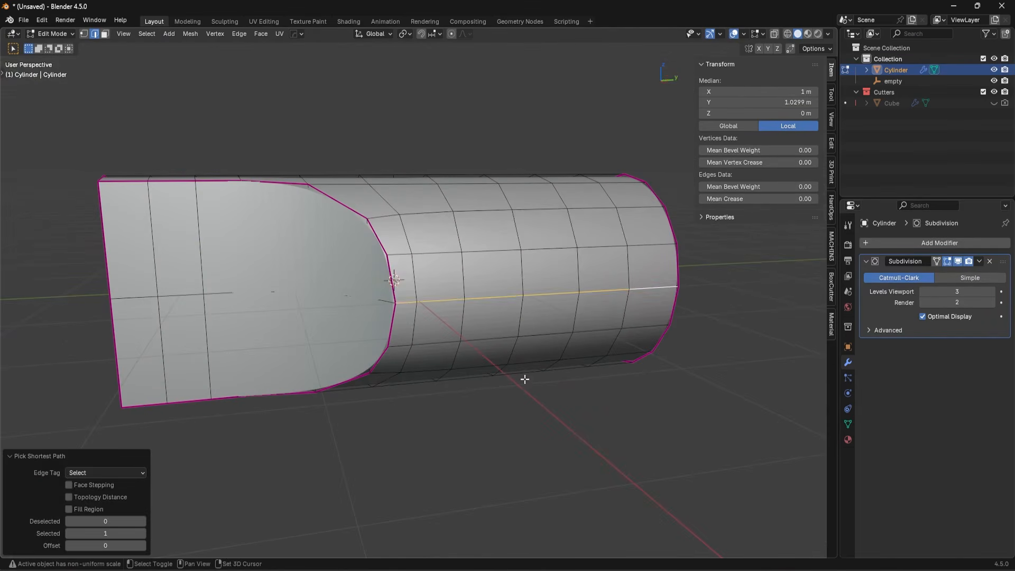
key("shift+e")
left_click(727, 461)
key("Tab")
key("Tab")
key("Tab")
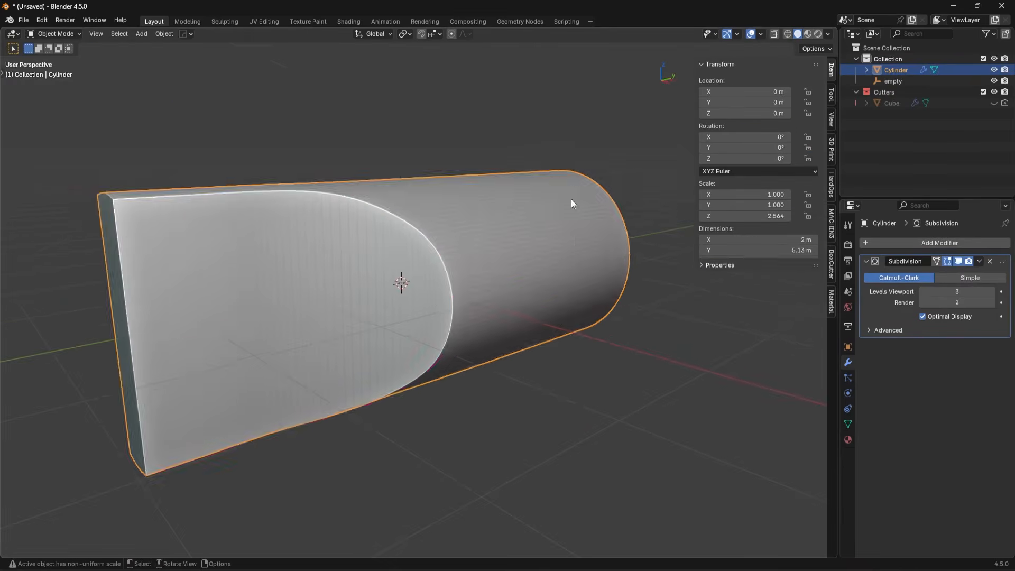
In vertex mode, connect the middle vertices of the narrow end face's upper and lower borders with a vertical edge
middle_click_drag(571, 198, 345, 309)
key("Tab")
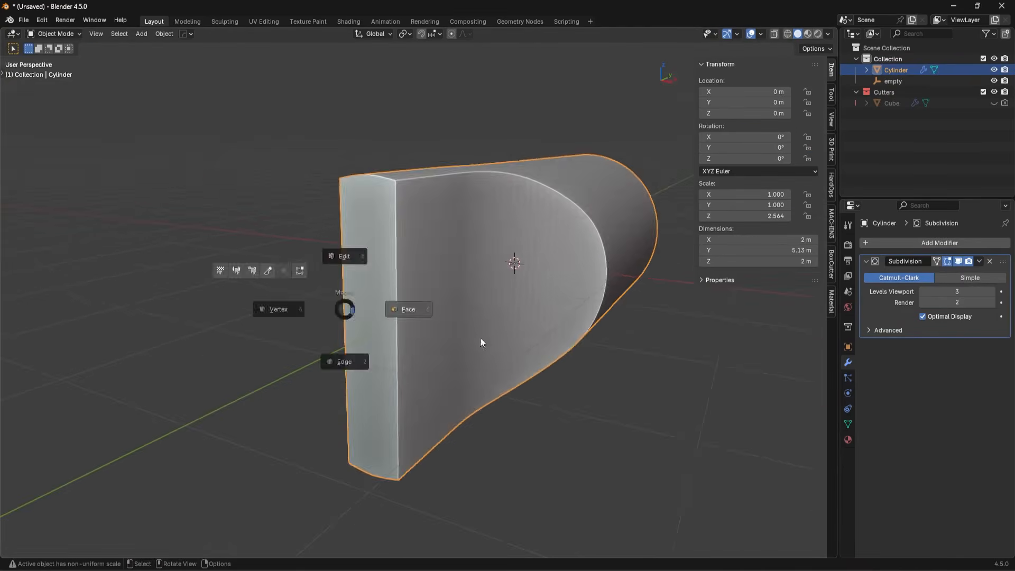
key("Tab")
middle_click_drag(480, 337, 408, 329)
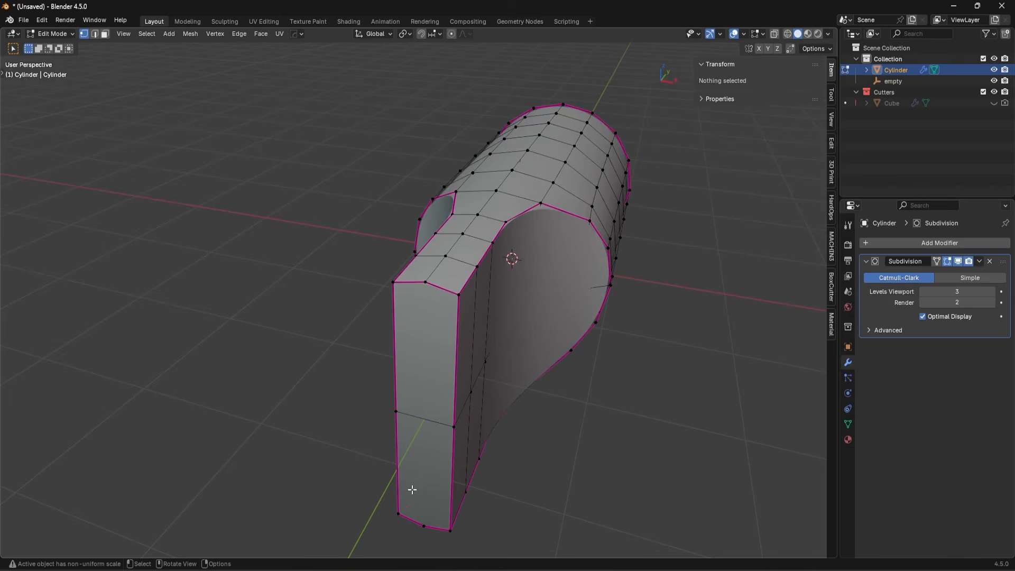
left_click(420, 521)
left_click(427, 288, "shift")
key("j")
middle_click_drag(514, 373, 443, 344)
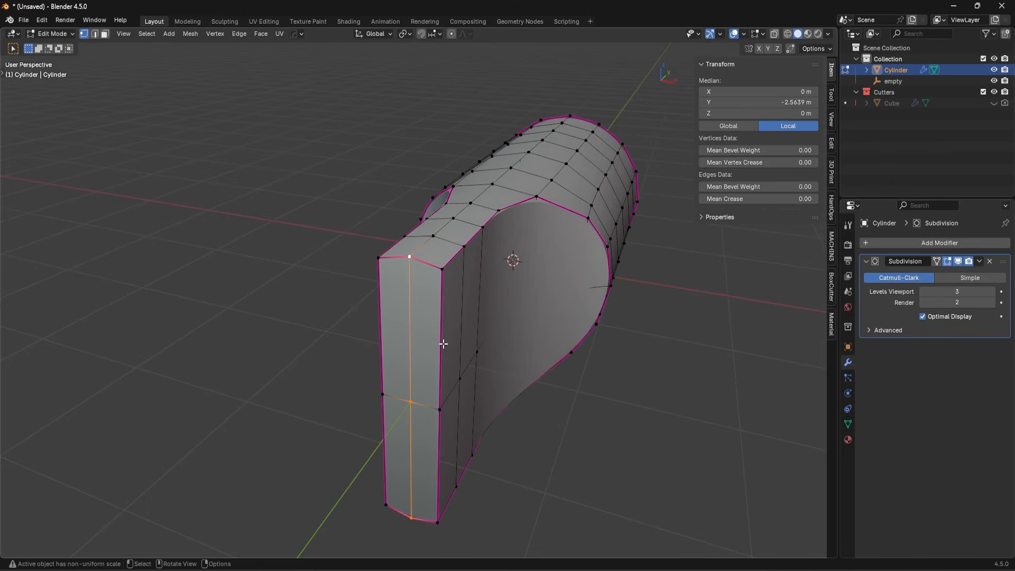
middle_click_drag(439, 336, 421, 279)
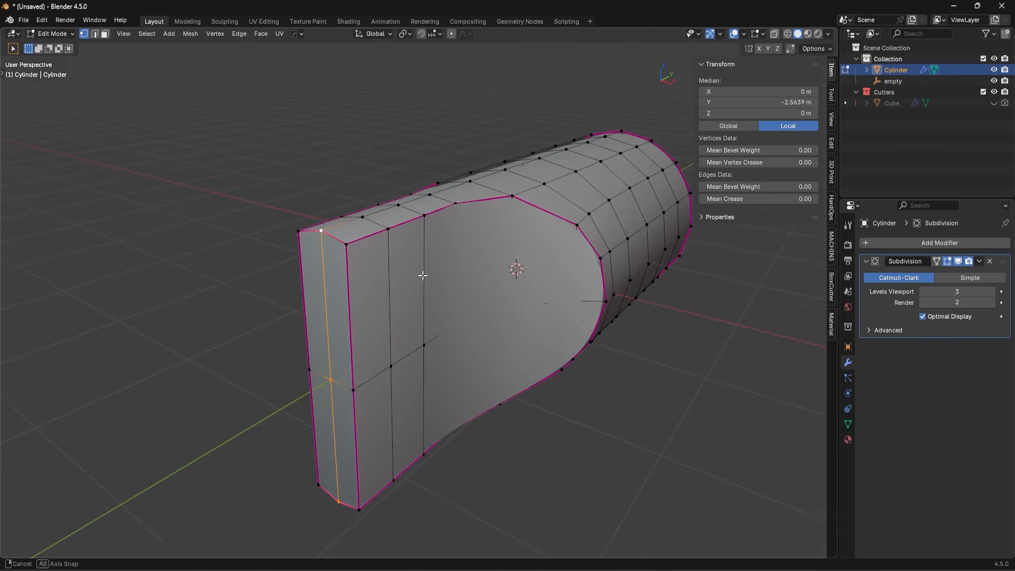
Return to Object Mode, apply Shade Auto Smooth to the cylinder, and set the Subdivision viewport level to 2
key("Tab")
middle_click_drag(547, 304, 486, 264)
right_click(486, 261)
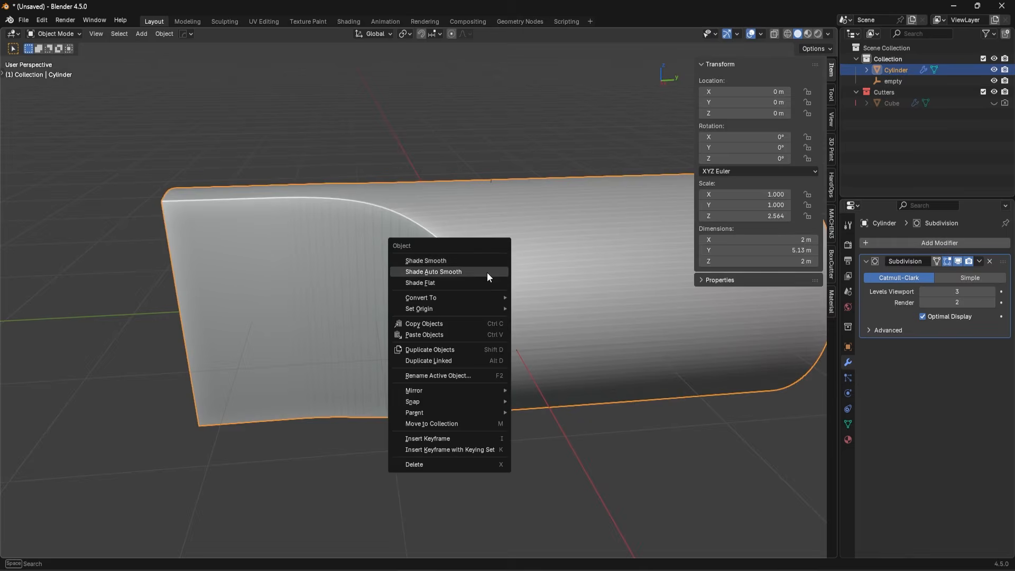
left_click(487, 272)
key("ctrl+2")
scroll(487, 272, "down", 3)
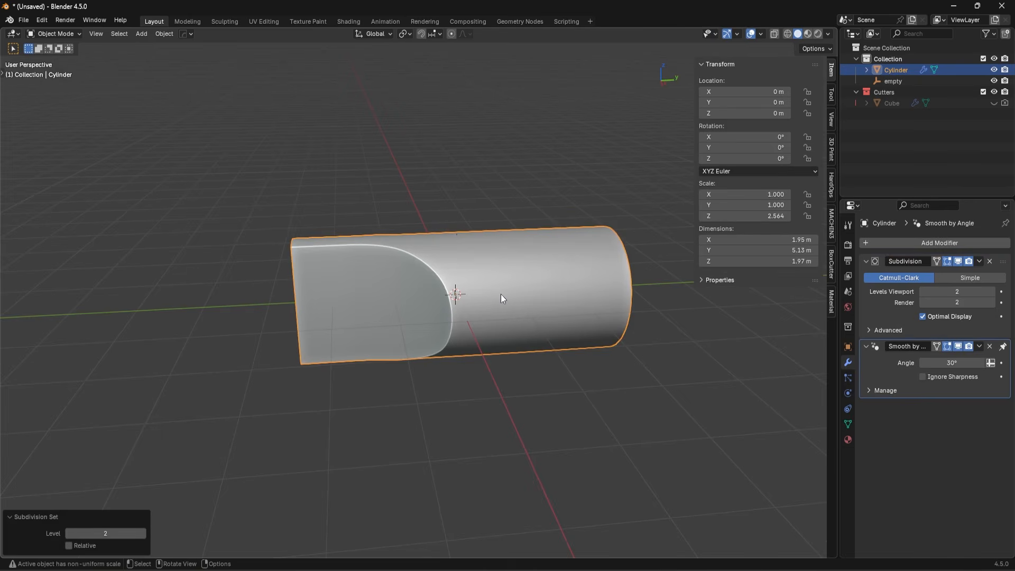
Turn off Optimal Display in the Subdivision modifier, showing the wireframe overlay for the check and hiding it again
scroll(501, 294, "up", 4)
key("alt+v")
left_click(350, 348)
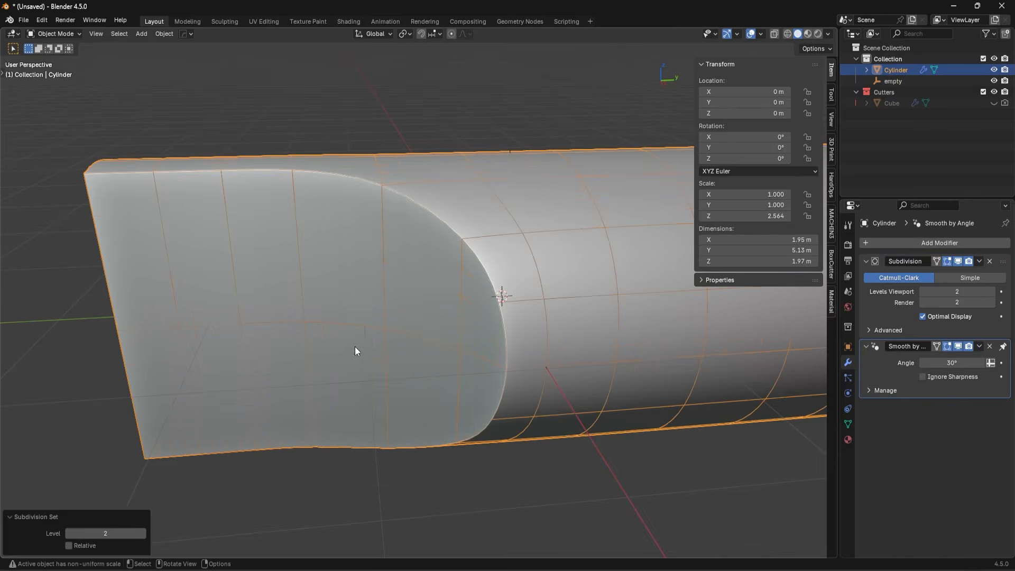
left_click(923, 316)
key("alt+v")
left_click(420, 204)
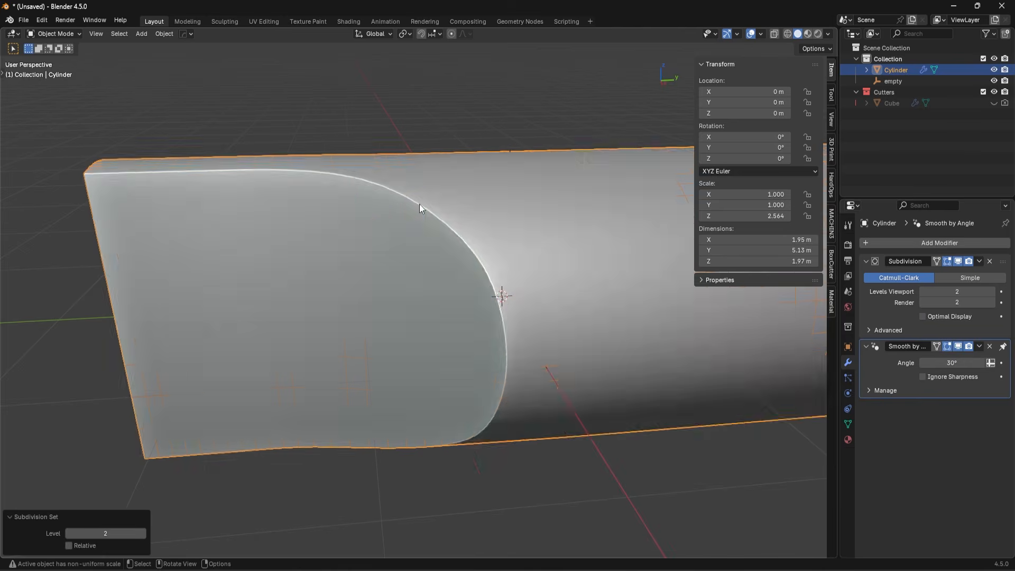
Inspect the cylinder in both modes and apply its Subdivision modifier in Object Mode
scroll(422, 232, "down", 4)
middle_click_drag(423, 260, 671, 293)
left_click(979, 261)
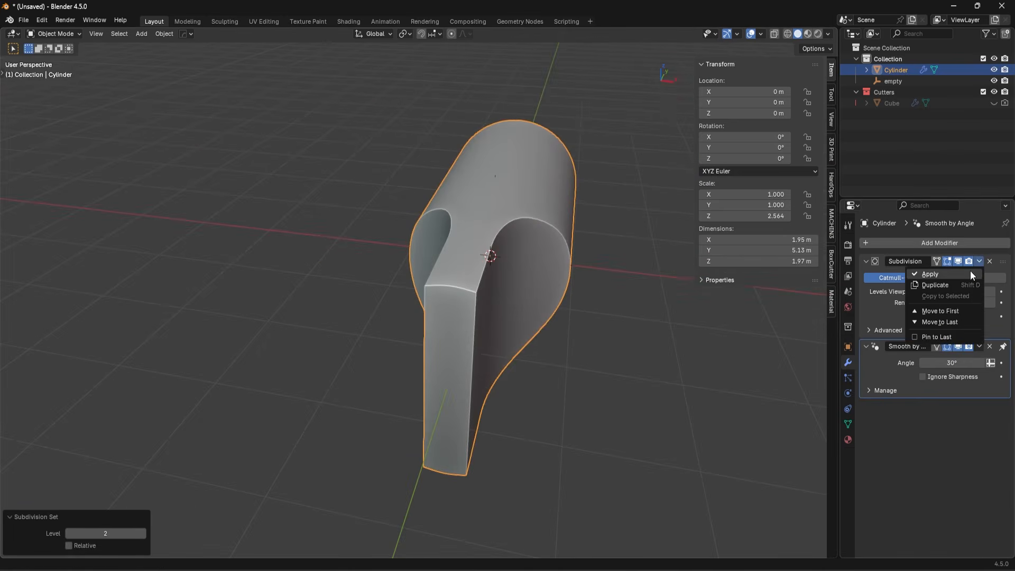
key("Tab")
middle_click_drag(537, 355, 493, 178)
key("Tab")
left_click(980, 261)
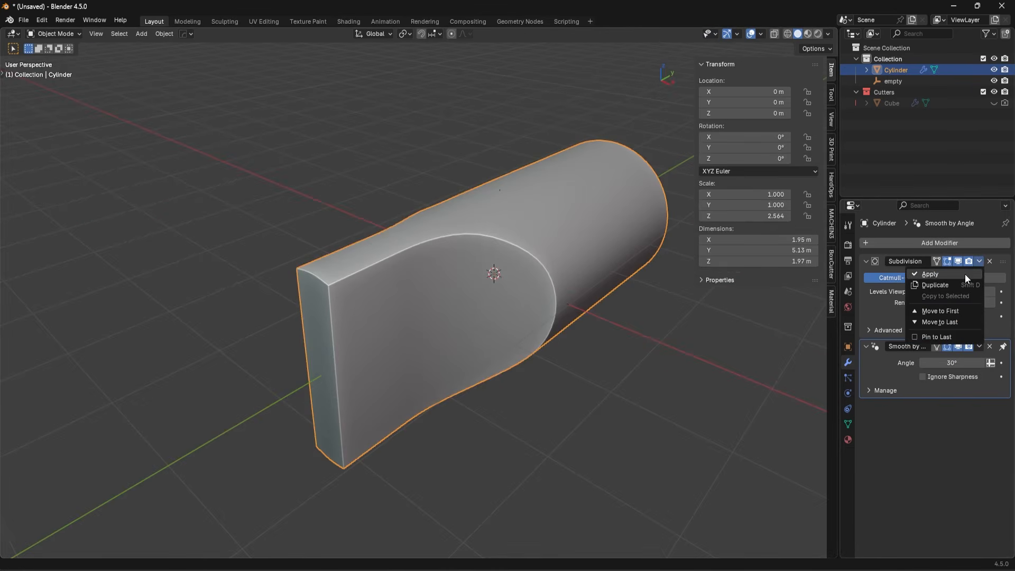
left_click(965, 274)
Try to bevel the upper border edges of the narrow end face with 2 segments
key("Tab")
middle_click_drag(380, 337, 531, 353)
key("alt+a")
scroll(531, 353, "up", 4)
left_click(488, 500)
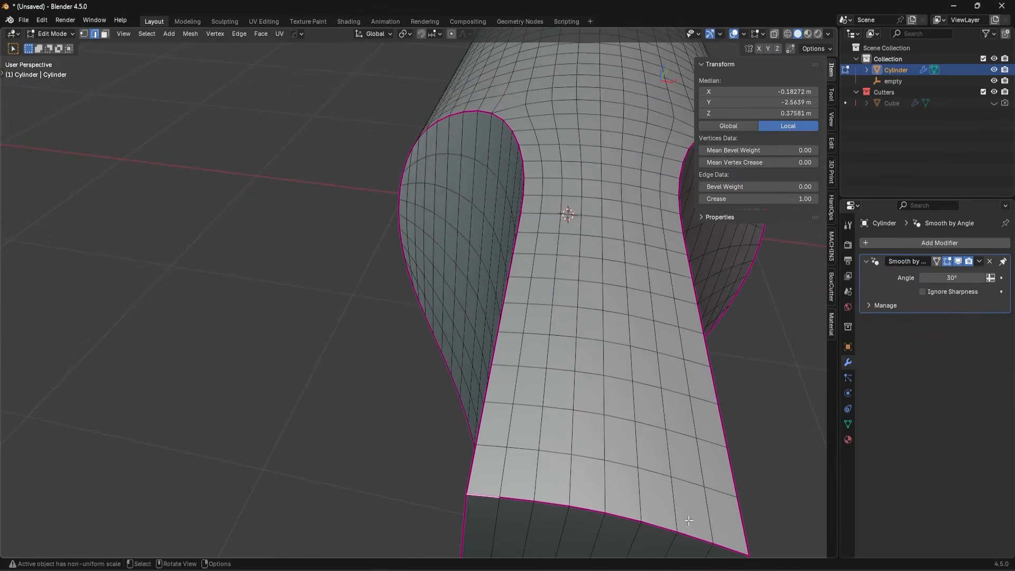
left_click(723, 544, "ctrl")
scroll(584, 402, "down", 5)
key("ctrl+b")
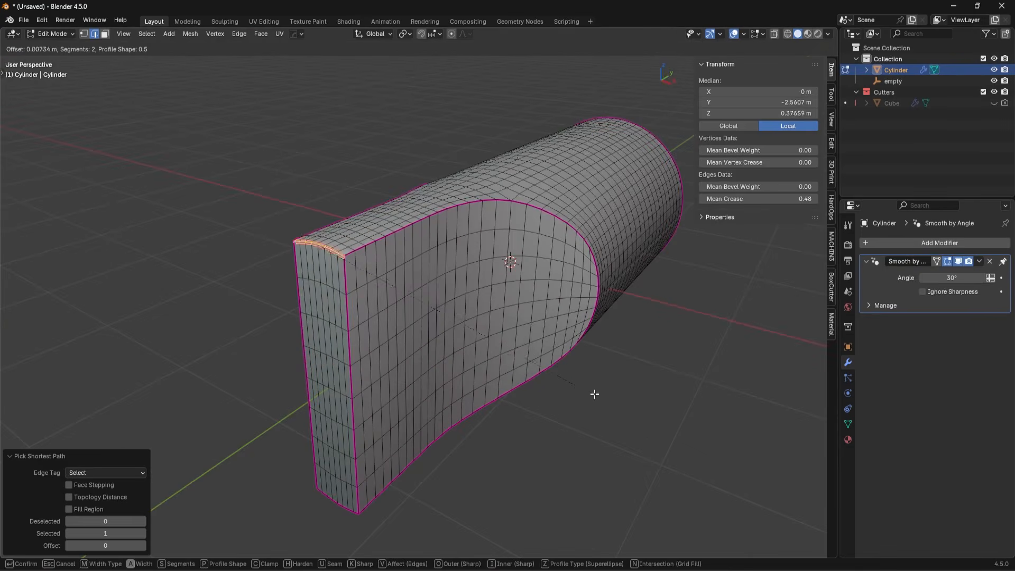
left_click(629, 398)
middle_click_drag(629, 399, 472, 371)
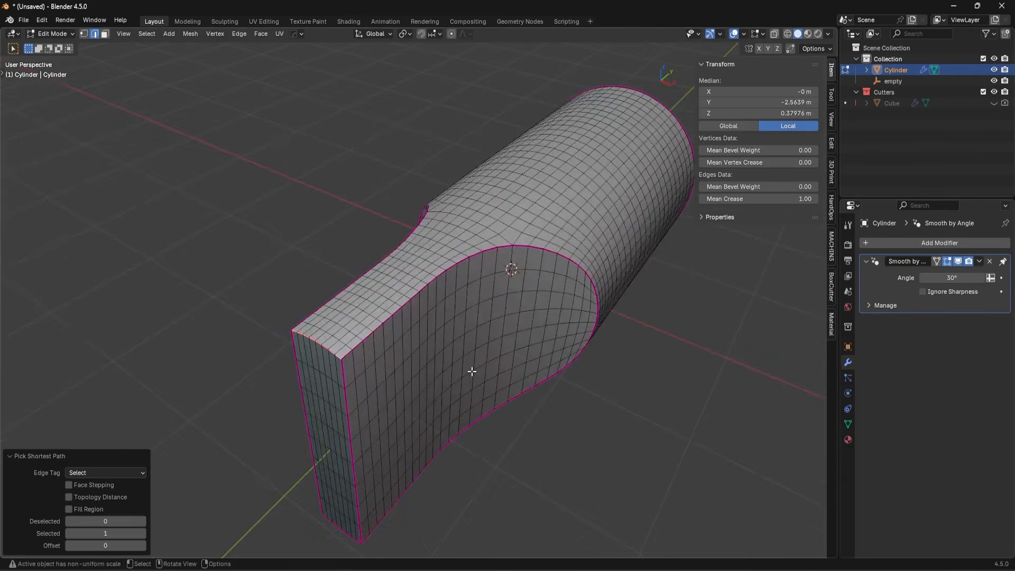
Try Limited Dissolve on the whole mesh with a max angle of 0.0001°
key("a")
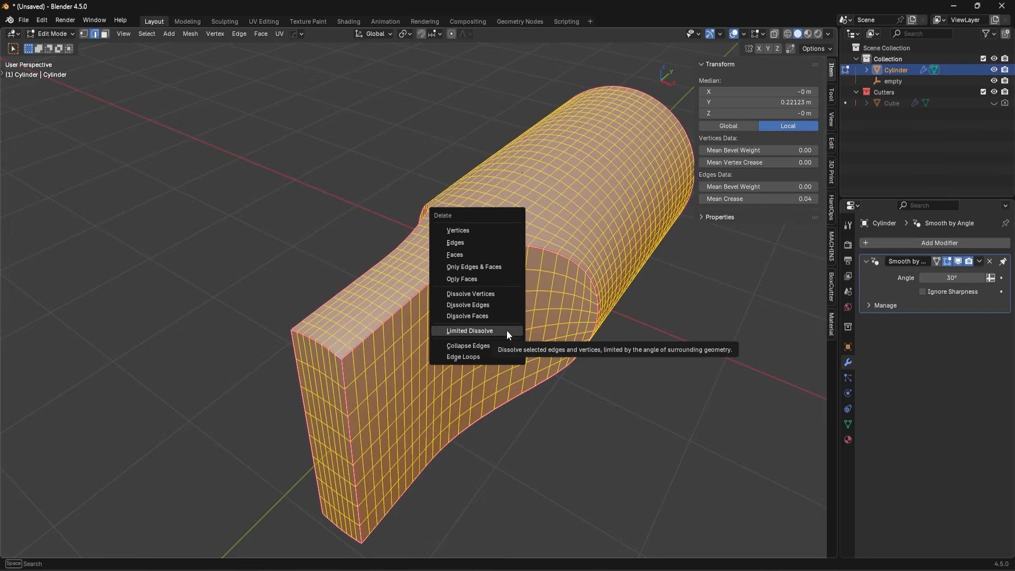
left_click(507, 330)
scroll(188, 445, "up", 2)
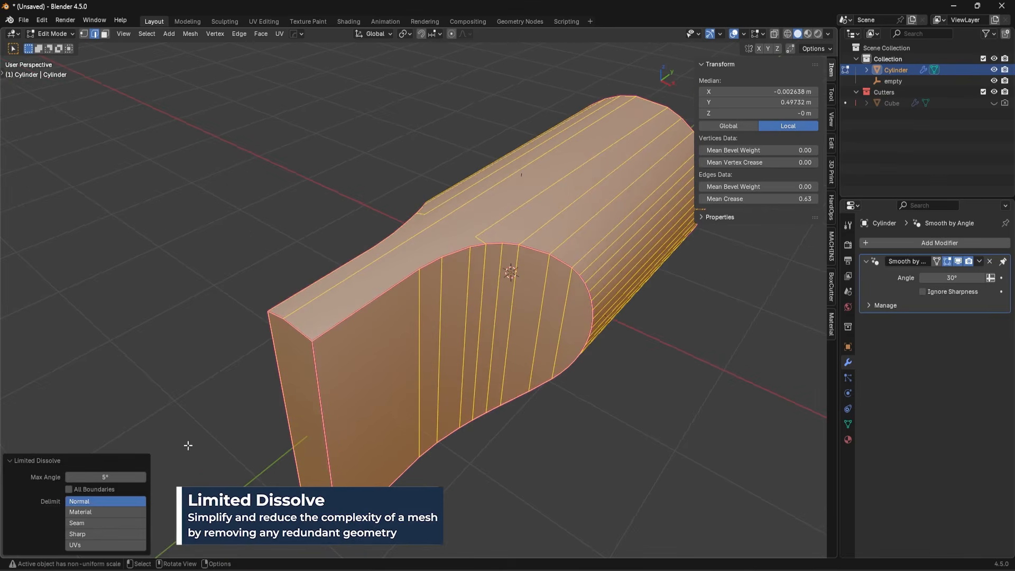
left_click_drag(134, 477, 134, 477)
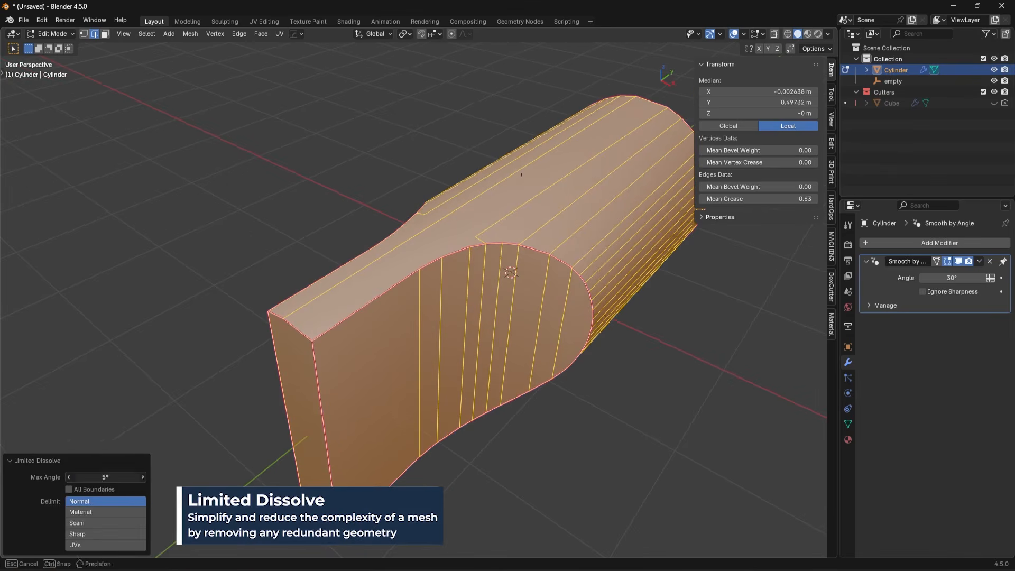
type(".0001")
key("Return")
Try Limited Dissolve max angles of 0.01° and 0.1° on the whole mesh
left_click(101, 479)
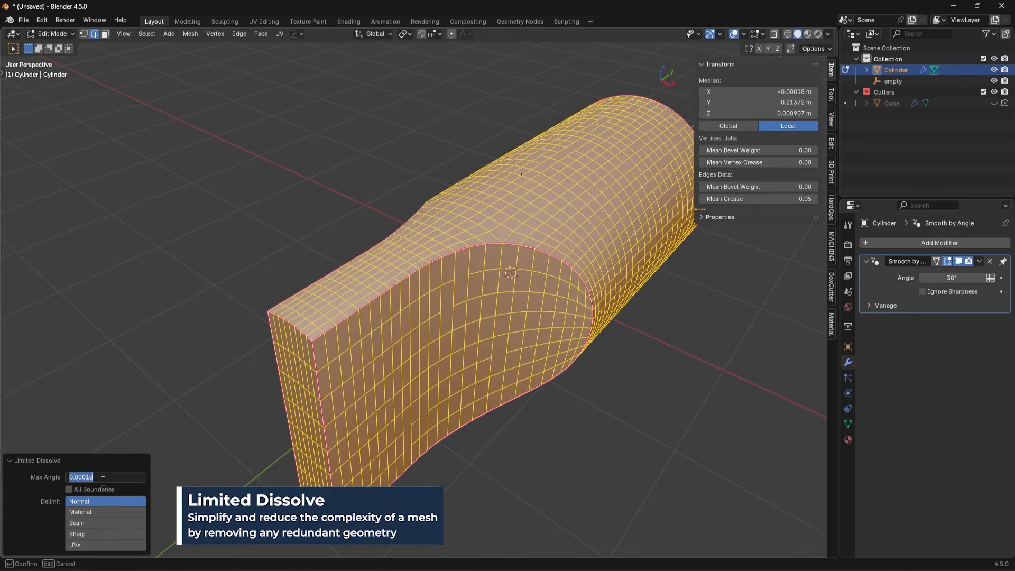
type(".01")
key("Return")
left_click(108, 479)
type(".")
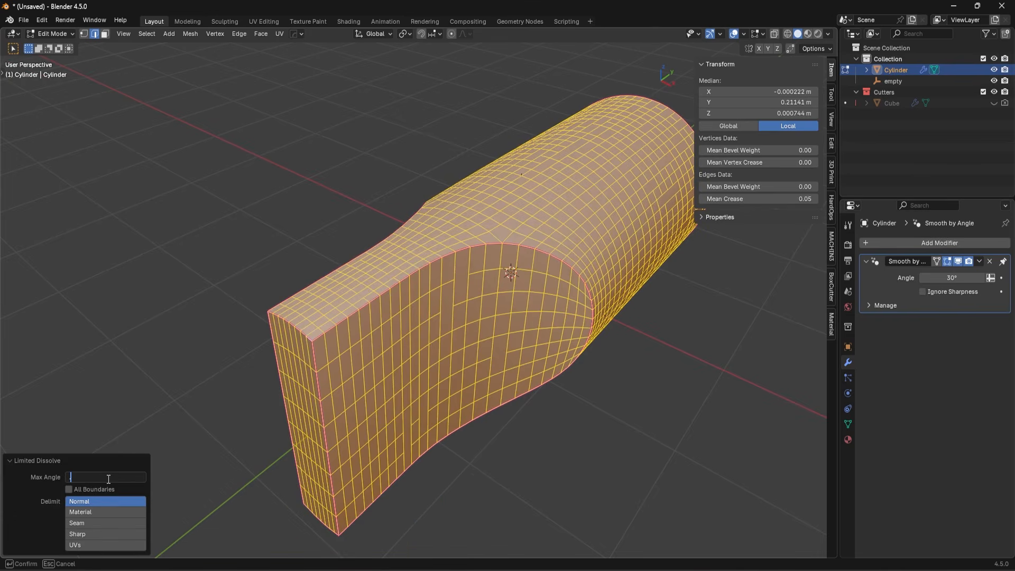
type("1")
key("Return")
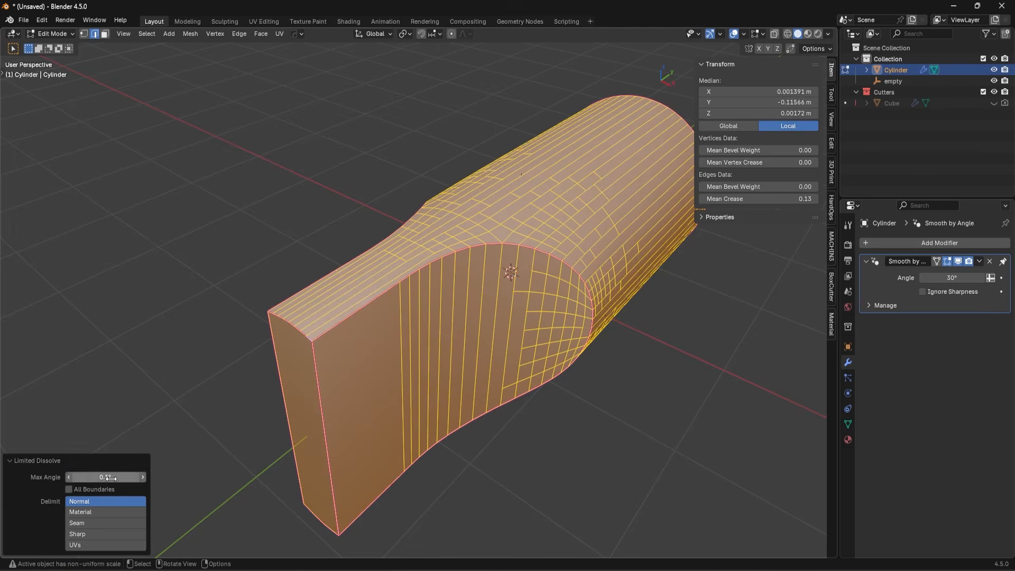
middle_click_drag(296, 370, 420, 312)
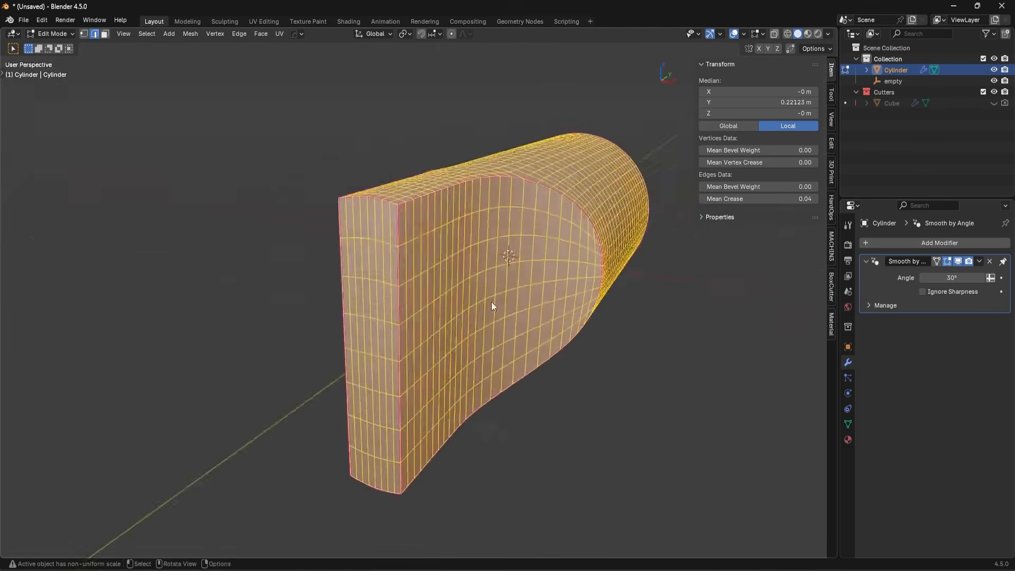
Merge all coplanar faces of the narrow end cap into a single face, using Select Similar by Coplanar
key("alt+a")
key("Tab")
middle_click_drag(307, 317, 382, 330)
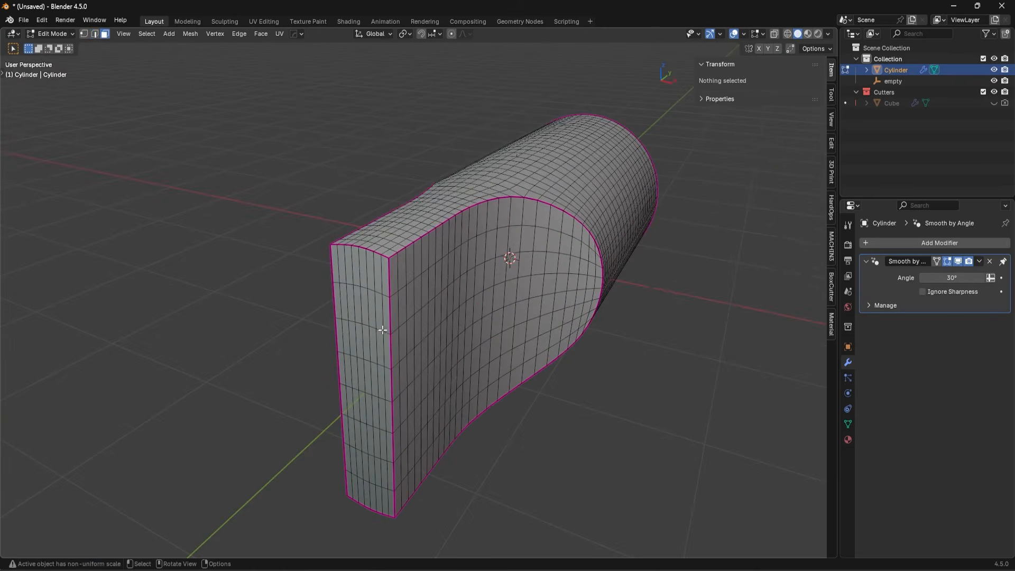
left_click(358, 304)
key("shift+g")
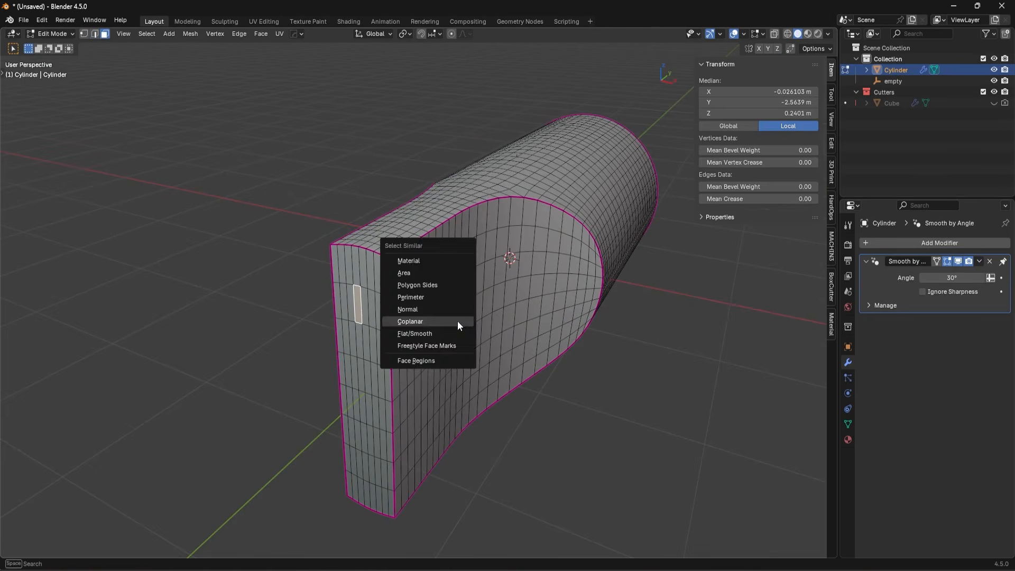
left_click(458, 321)
Merge the coplanar faces of the flat side next to the curved cut into one face
middle_click_drag(462, 321, 385, 328)
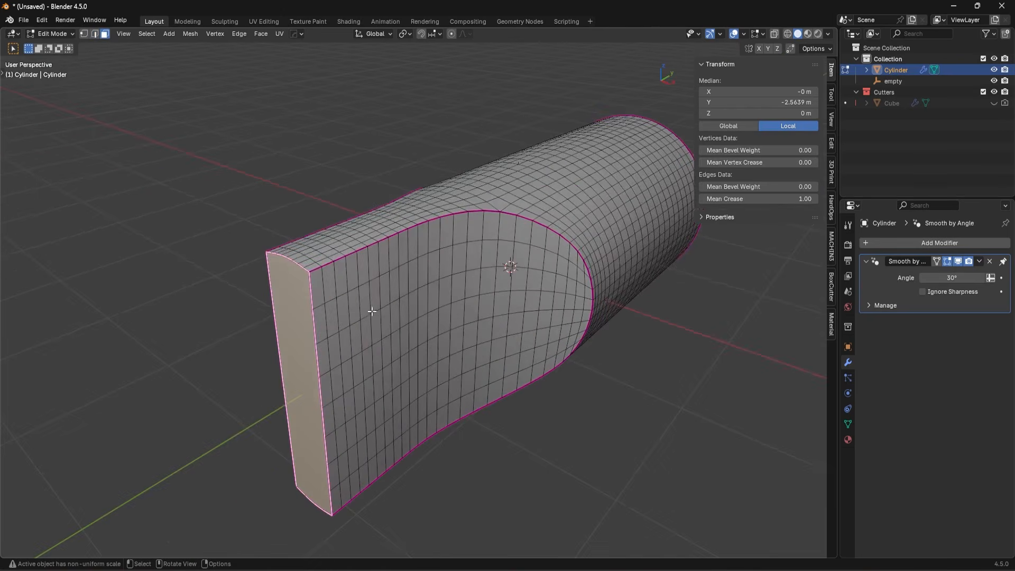
left_click(340, 322)
key("shift+g")
left_click(376, 322)
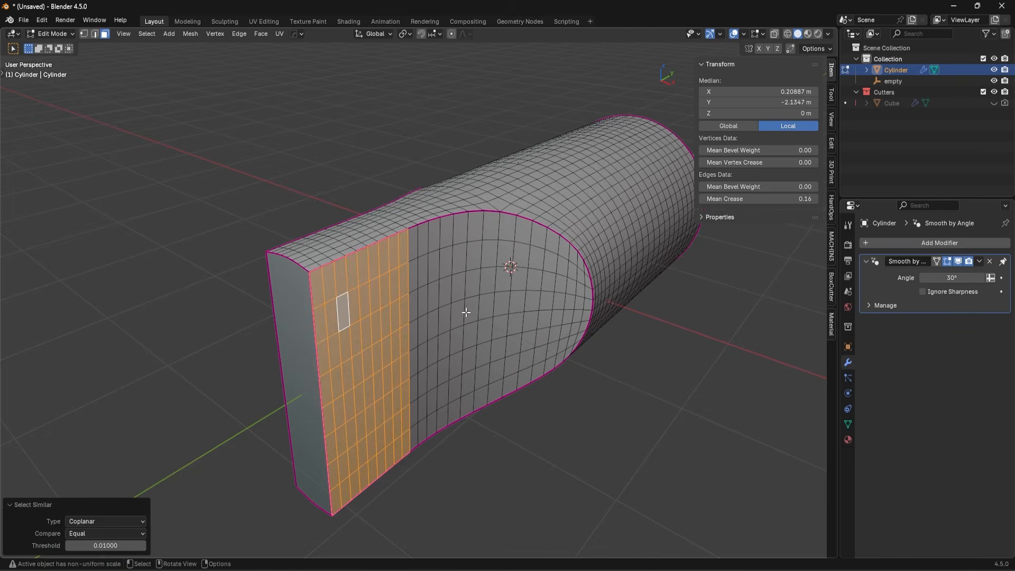
middle_click_drag(410, 340, 293, 286)
key("KP_3")
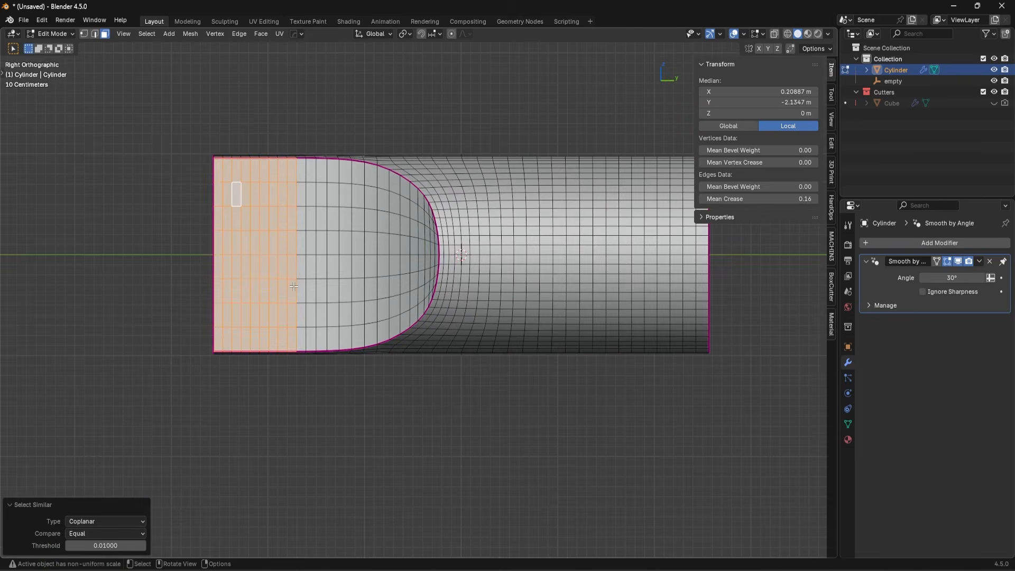
middle_click_drag(323, 232, 333, 218)
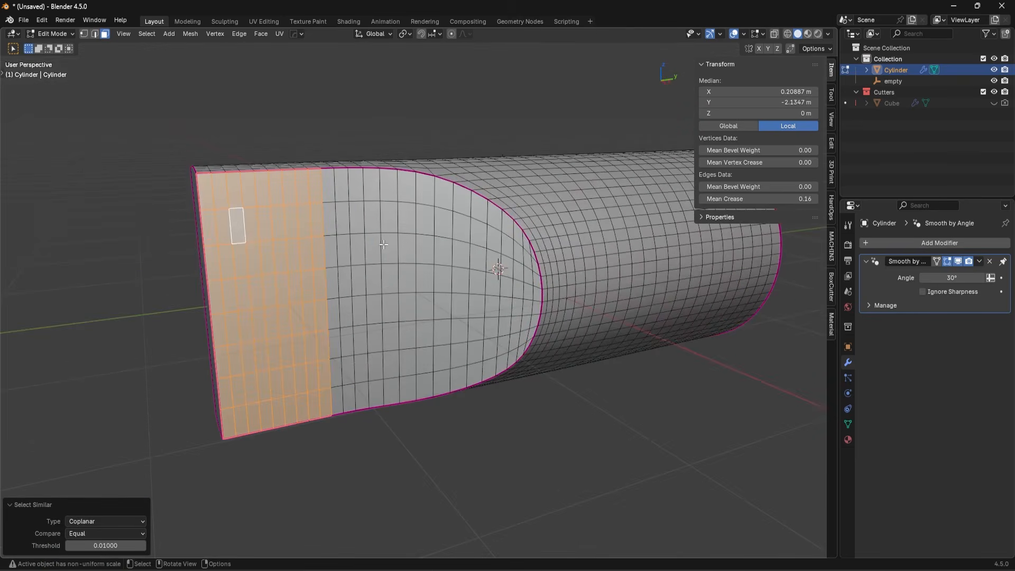
Merge the coplanar faces on the opposite flat side into one face and switch to edge selection
middle_click_drag(384, 244, 494, 320)
left_click(597, 281)
key("shift+g")
left_click(599, 282)
key("f")
key("2")
scroll(321, 428, "up", 5)
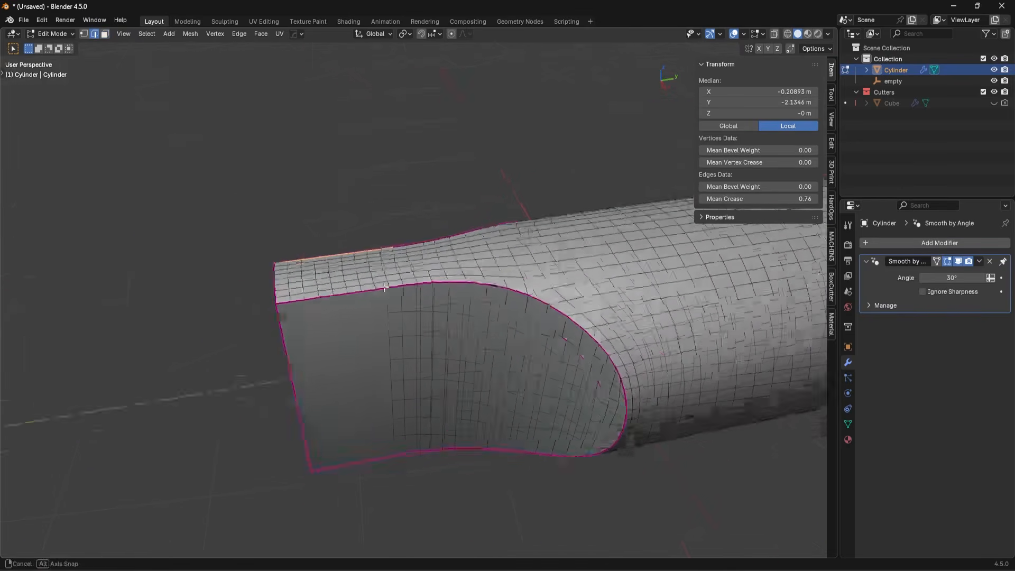
left_click(319, 271, "alt")
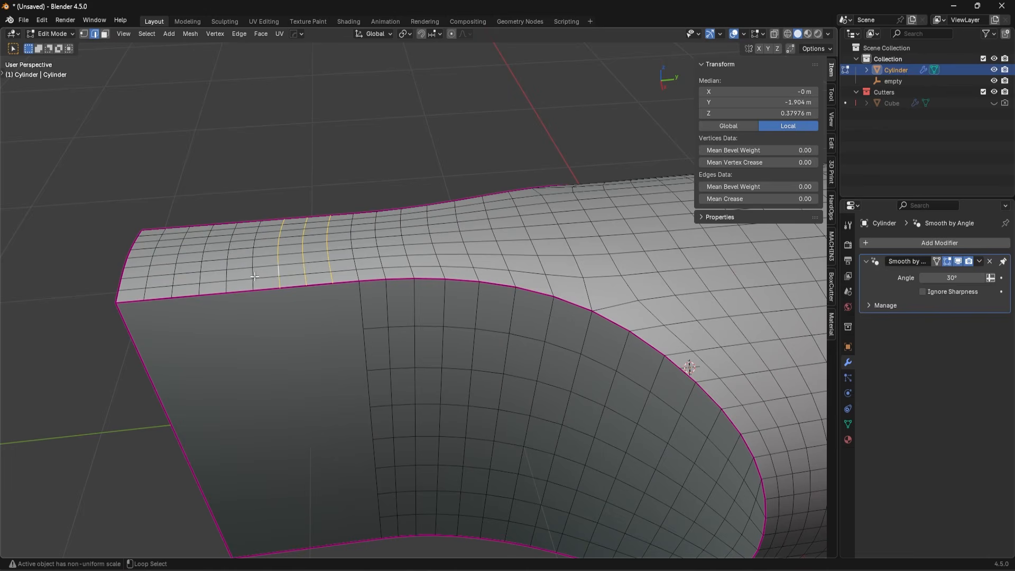
key("a")
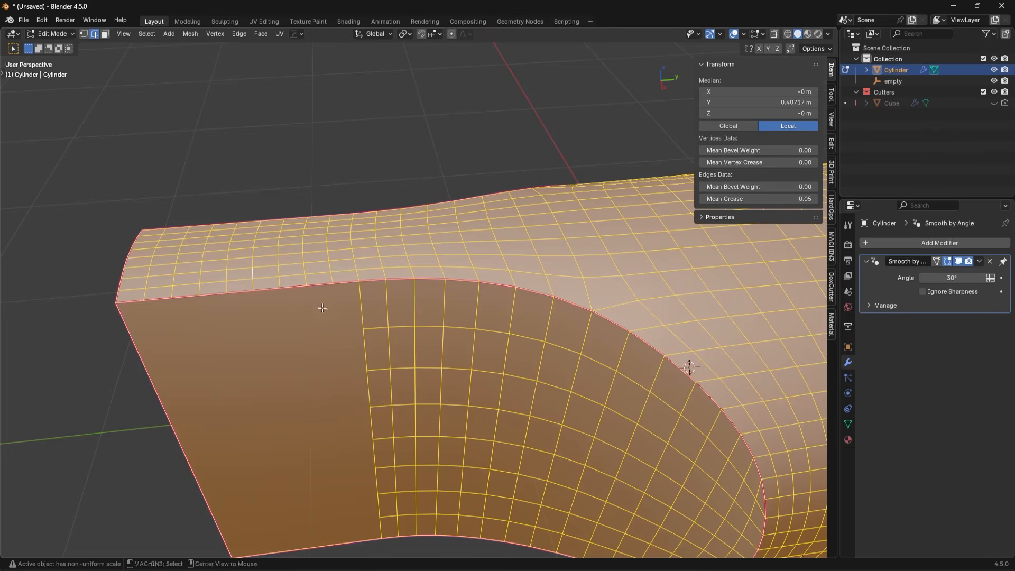
key("alt+a")
Try Limited Dissolve on the flat end section, box-selected from the top view, with a max angle of 0.1°
key("KP_7")
key("shift+z")
middle_click_drag(566, 411, 451, 338, "shift")
key("b")
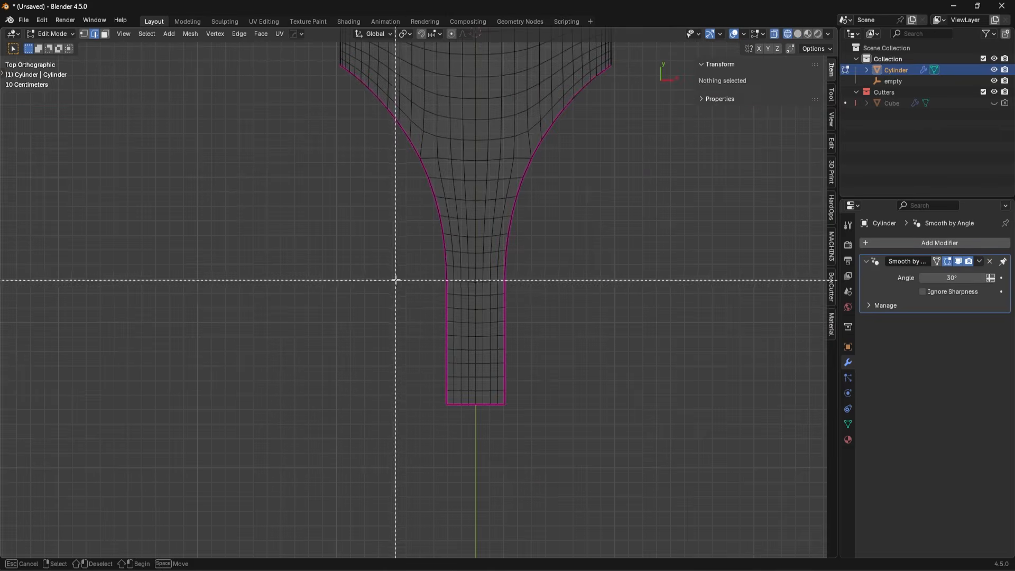
left_click_drag(396, 280, 657, 471)
key("shift+z")
middle_click_drag(658, 471, 507, 322)
scroll(595, 370, "up", 4)
key("x")
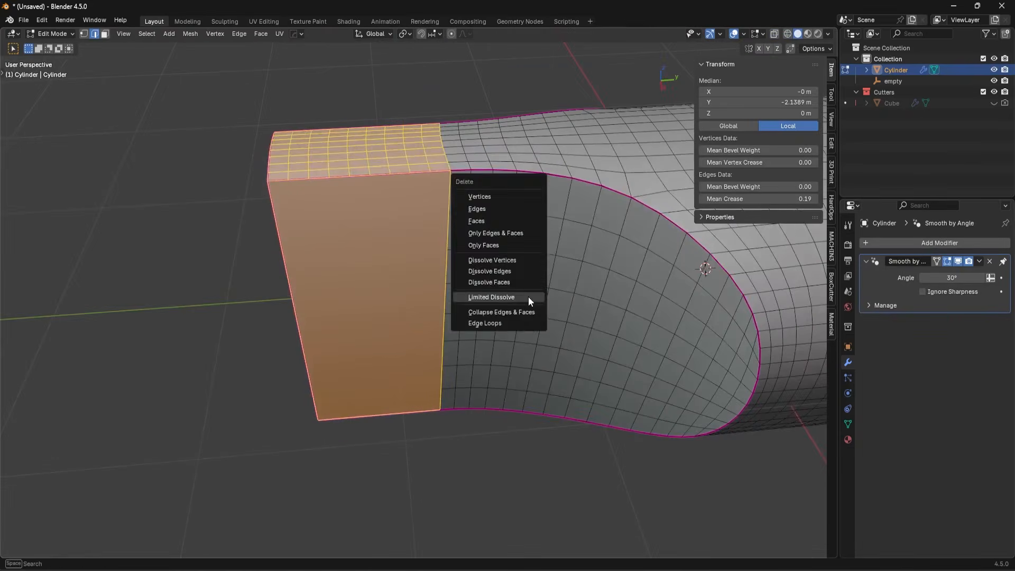
left_click(528, 297)
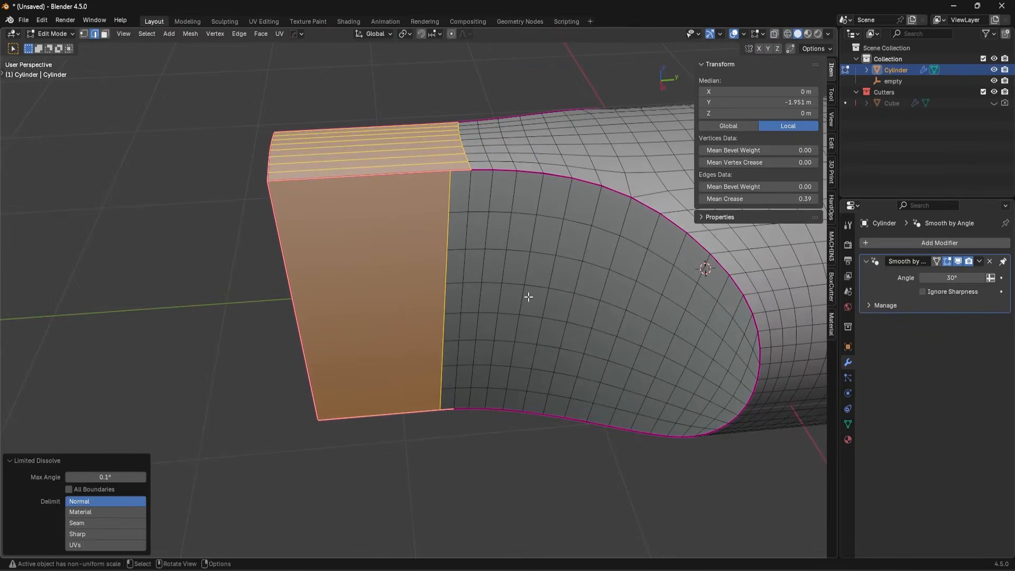
left_click_drag(119, 477, 131, 477)
key("ctrl+z")
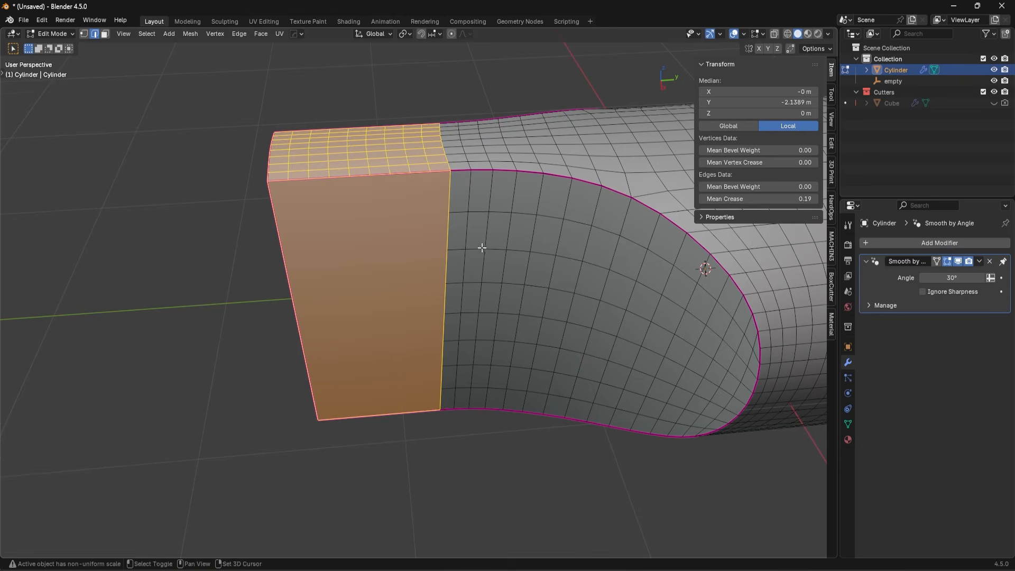
Dissolve the crosswise edge loops on the upper surface of the flat end section, keeping Dissolve Vertices enabled
middle_click_drag(481, 244, 456, 256)
scroll(456, 256, "up", 3)
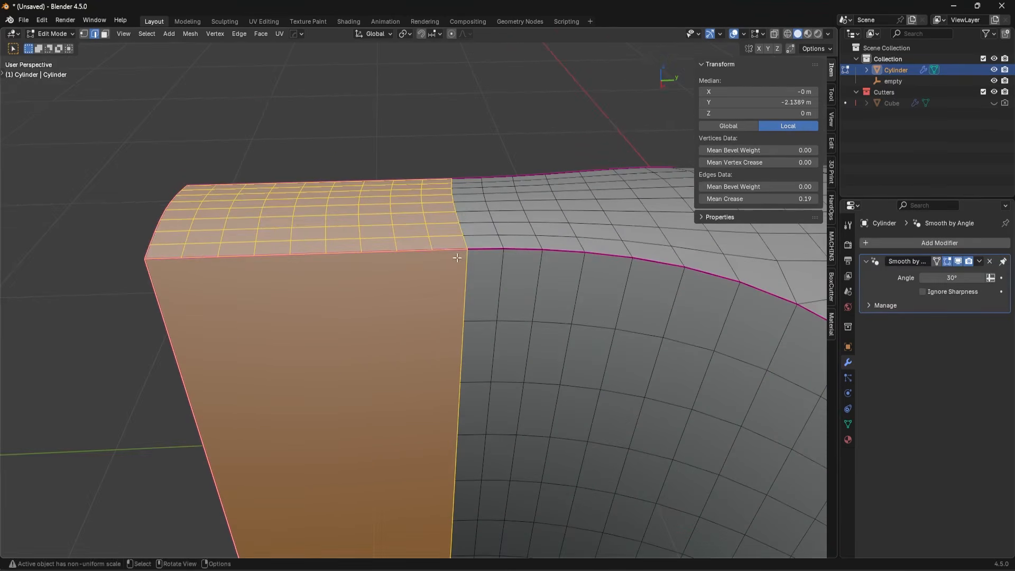
middle_click_drag(373, 254, 399, 267)
key("Tab")
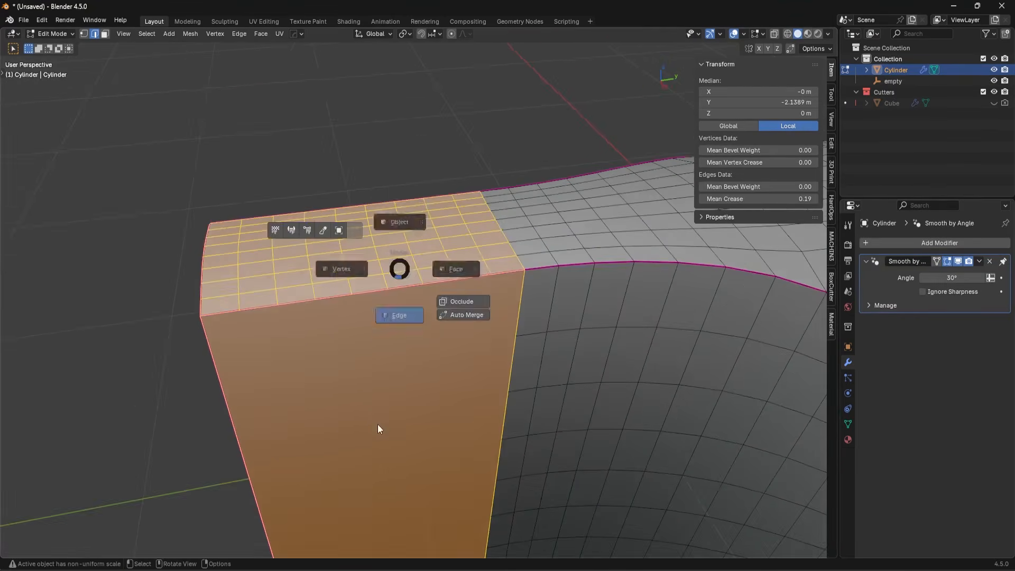
left_click(238, 282, "alt")
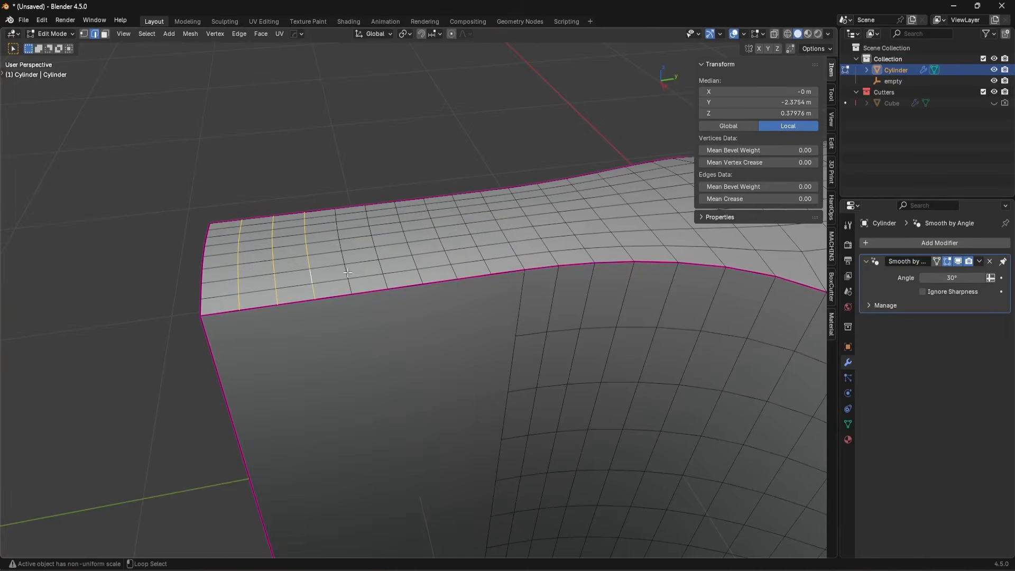
key("ctrl+x")
middle_click_drag(464, 315, 463, 249)
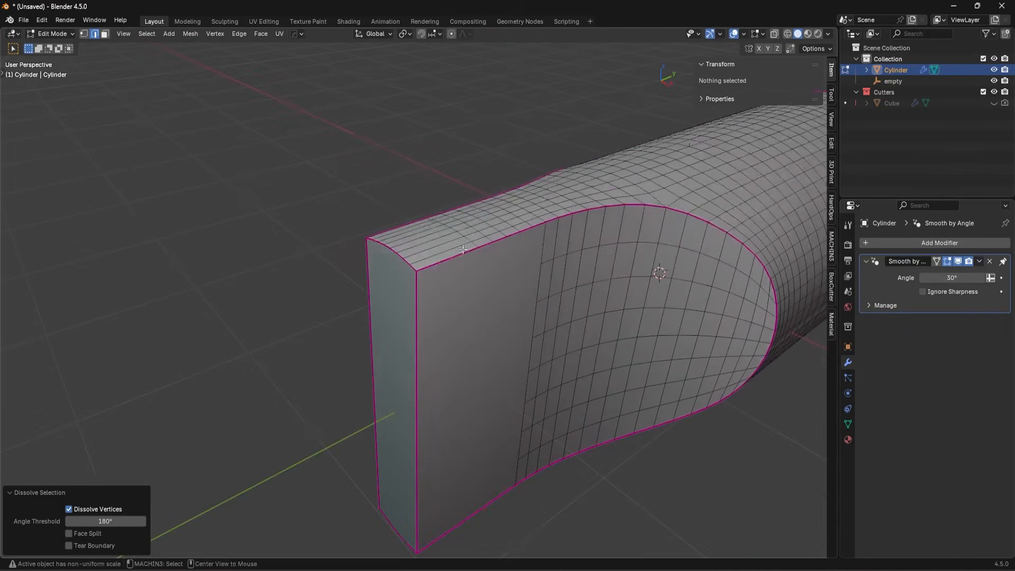
left_click(463, 248, "alt")
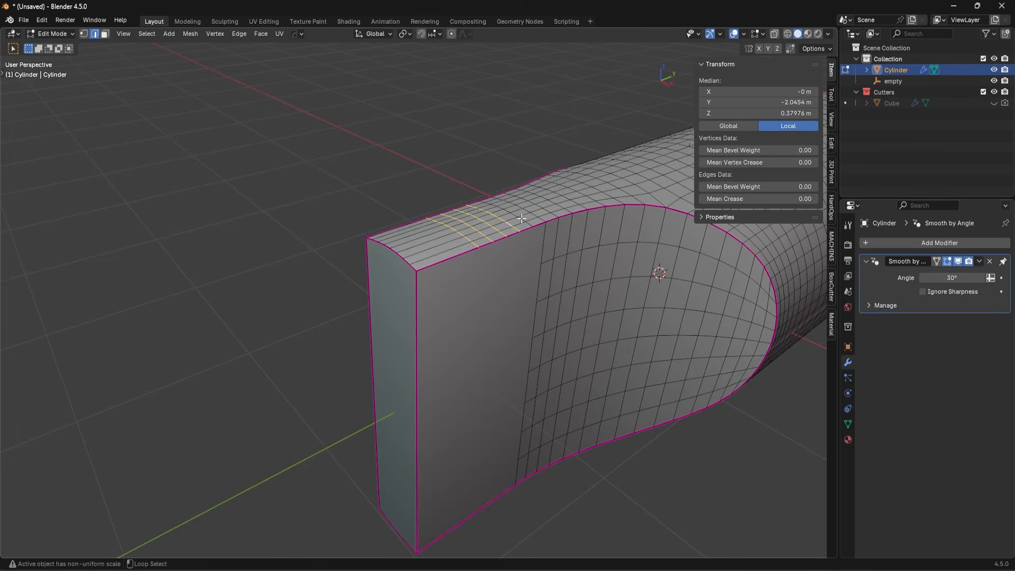
key("ctrl+x")
Try to bevel the upper edge path of the narrow end with 2 segments and an offset of about 0.08 m
middle_click_drag(476, 306, 513, 325)
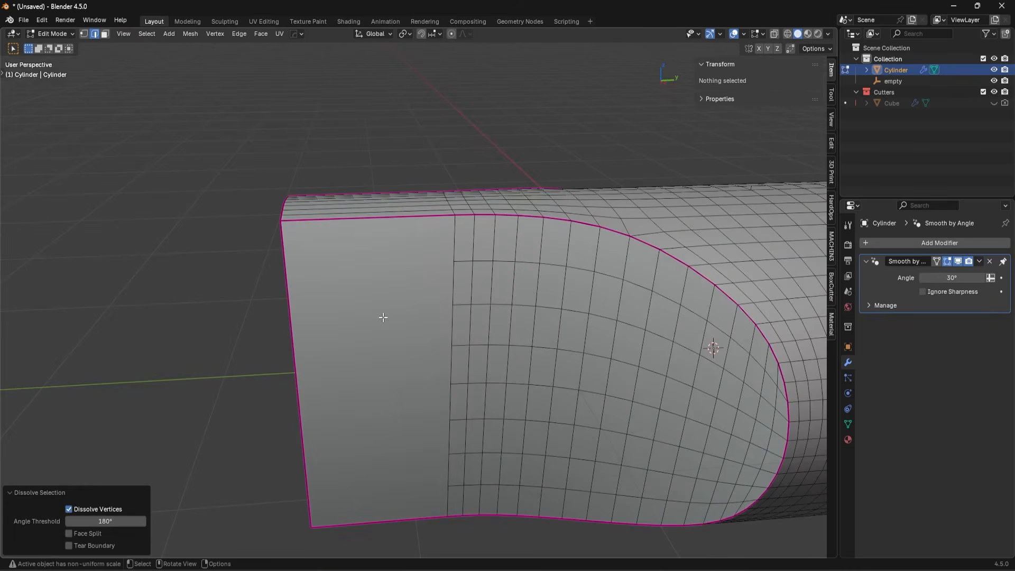
left_click(513, 325, "alt")
left_click(514, 325, "ctrl")
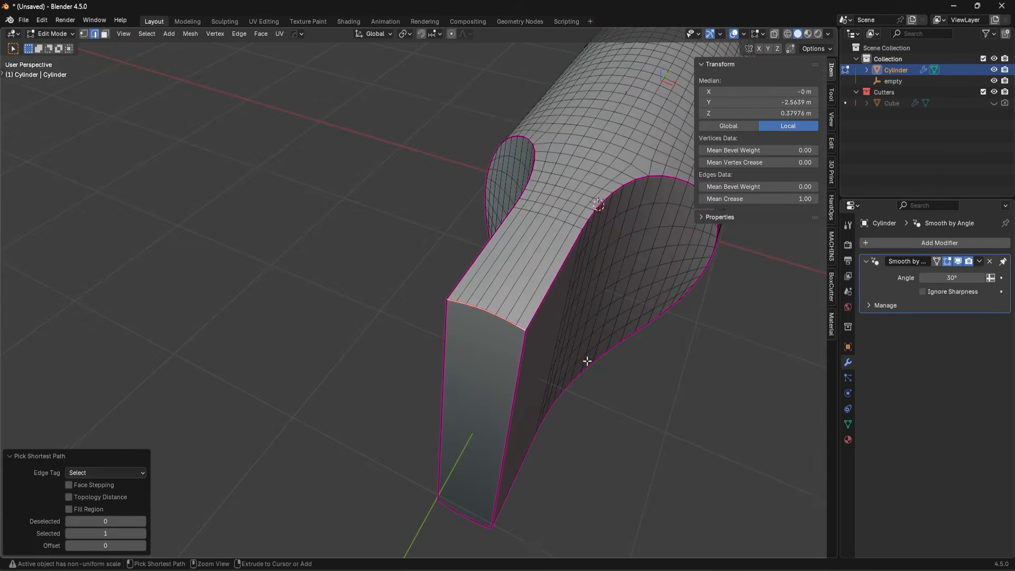
middle_click_drag(587, 358, 613, 355)
key("ctrl+b")
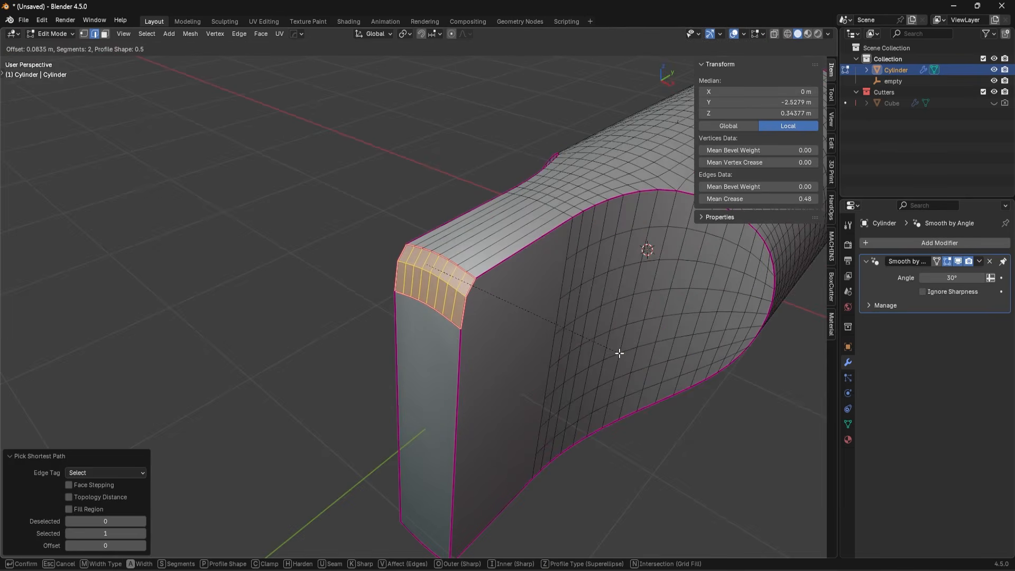
left_click(619, 354)
Apply the cylinder's scale in Object Mode
key("Tab")
key("ctrl+a")
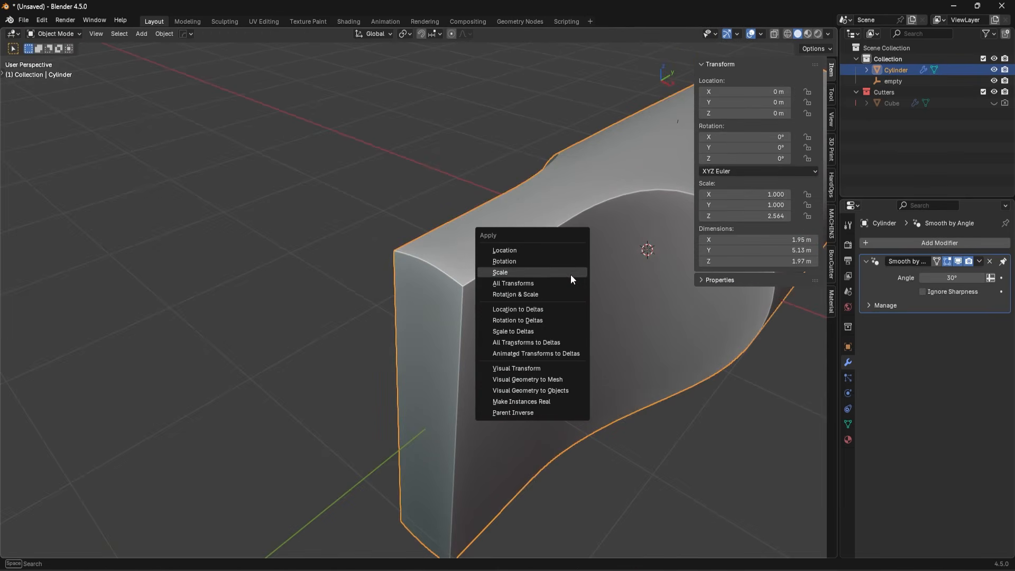
left_click(547, 272)
Retry the 2-segment bevel on the upper edge of the narrow end with an offset of about 0.33 m
key("Tab")
key("ctrl+b")
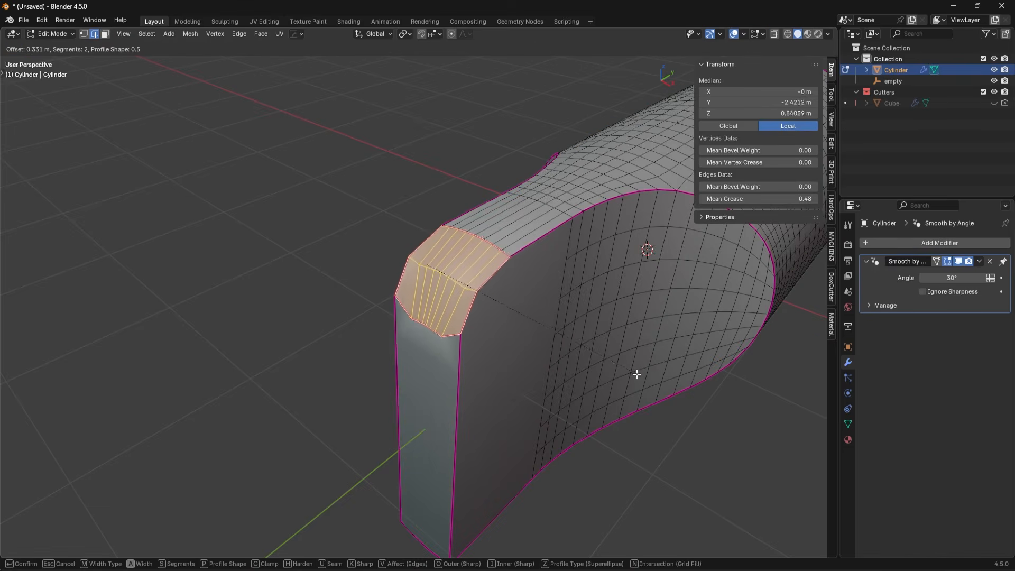
key("Escape")
Try the MACHIN3 Clean Up operator on the whole mesh
mouse_move(487, 412)
middle_mouse_down()
mouse_move(514, 421)
mouse_move(501, 411)
middle_mouse_up()
key("a")
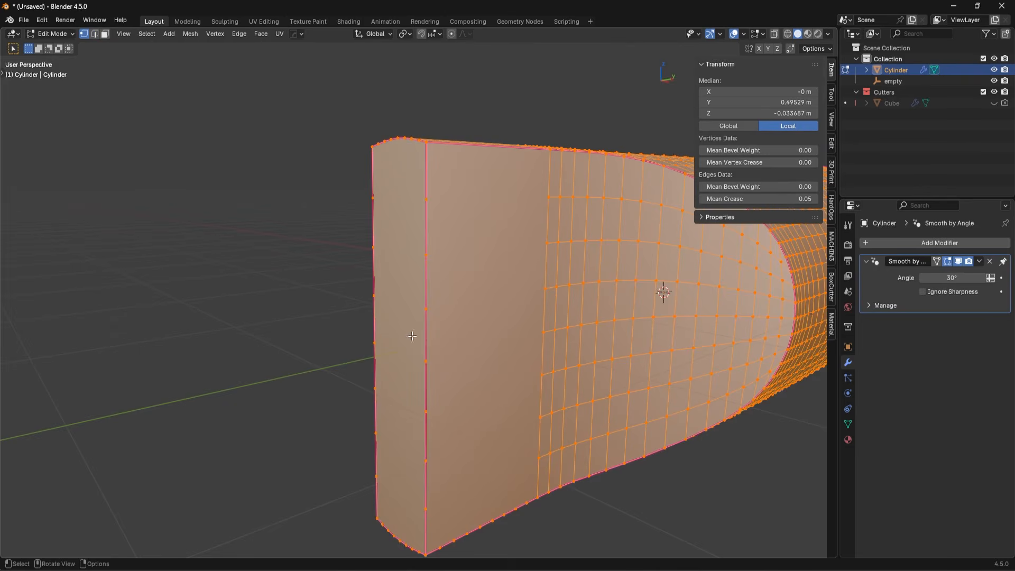
key("3")
Search the add-on preferences for "machin3" and examine the MACHIN3tools add-on's activated tools and settings
left_click(41, 20)
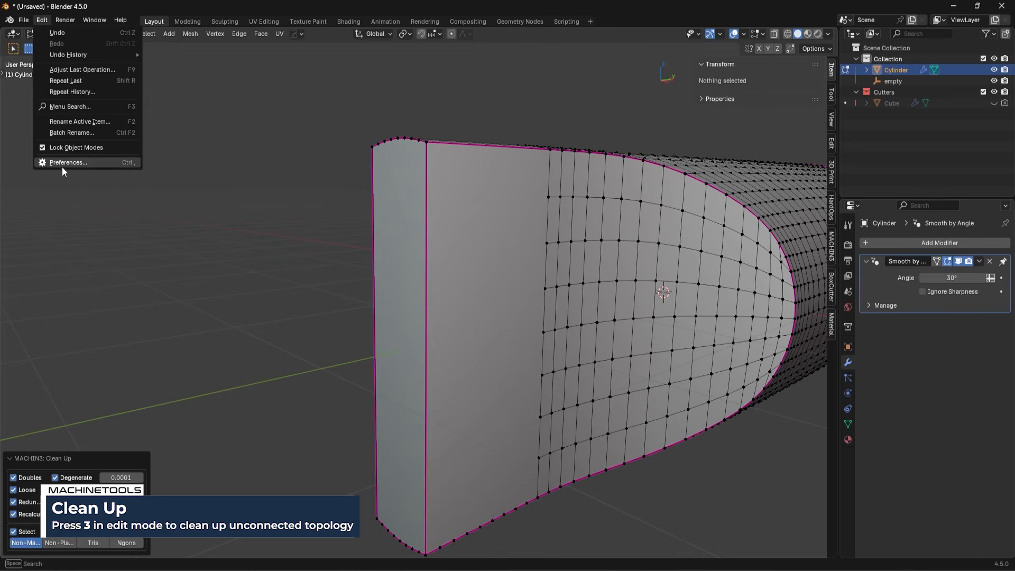
left_click(62, 165)
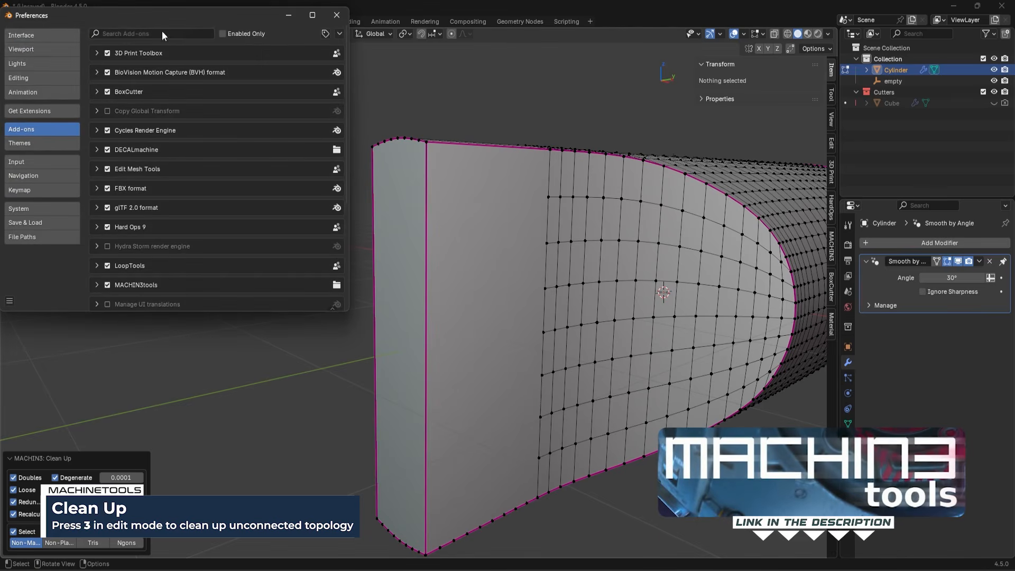
type("machin3")
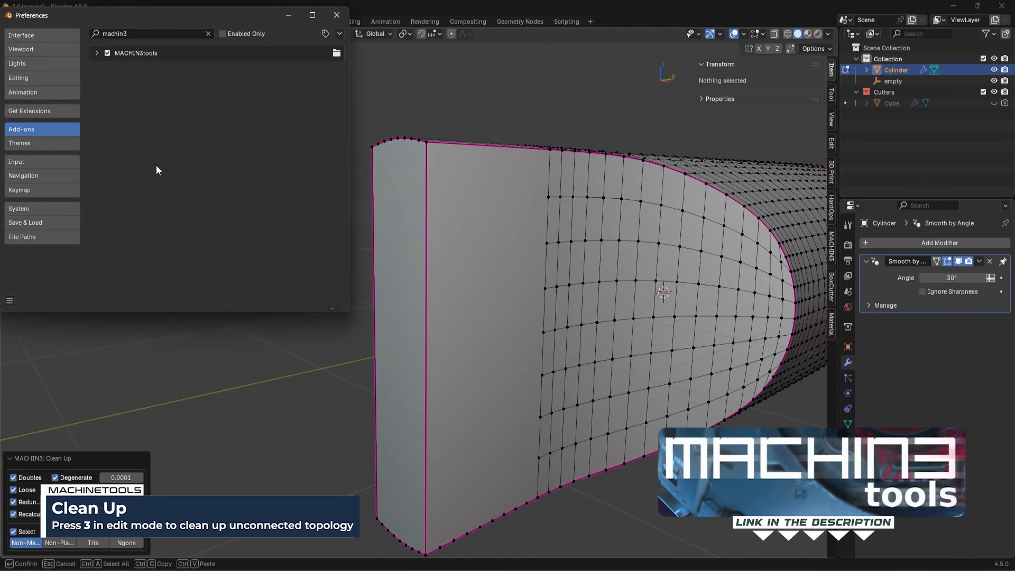
left_click(96, 54)
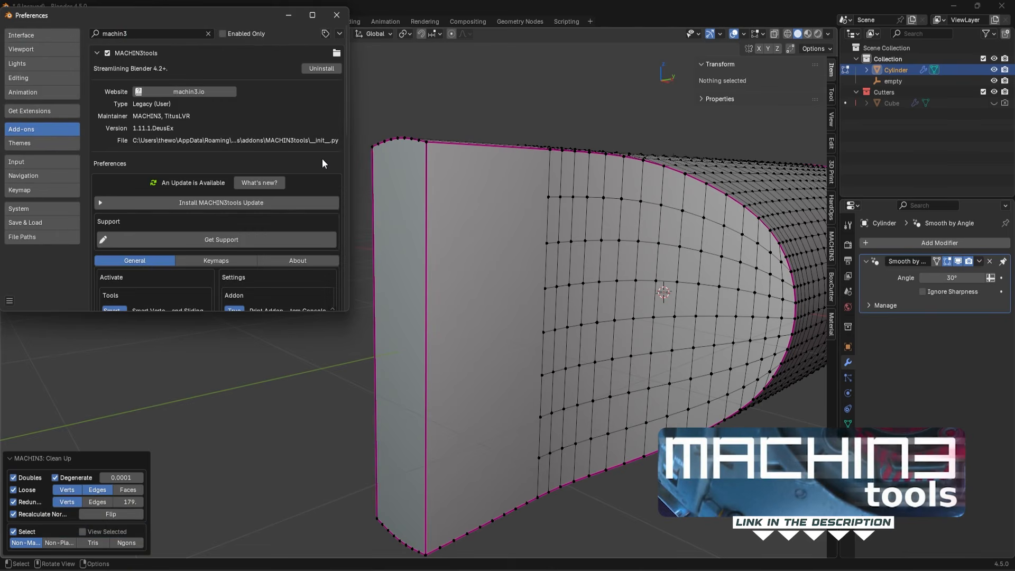
scroll(269, 238, "down", 5)
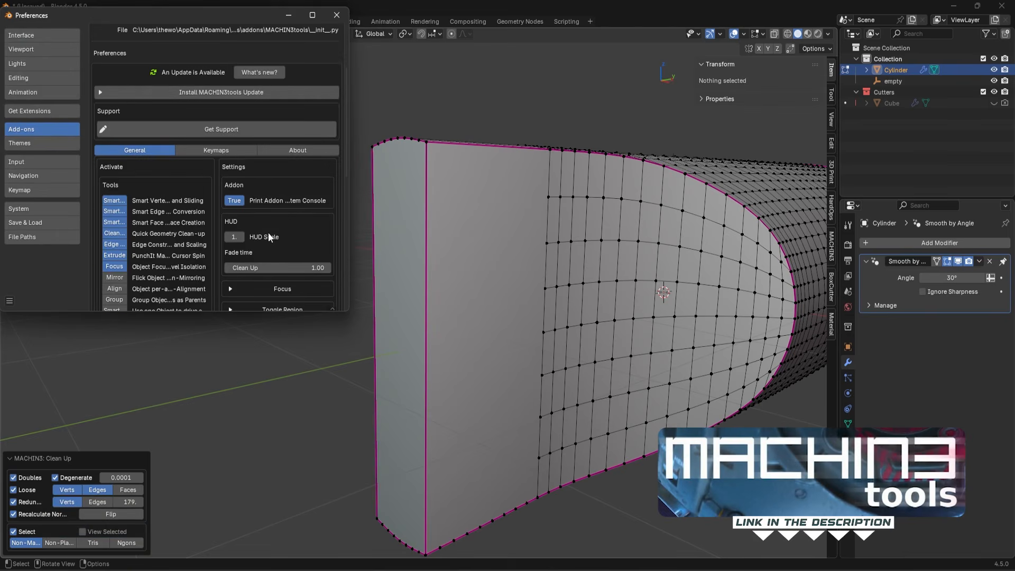
left_click_drag(345, 317, 594, 504)
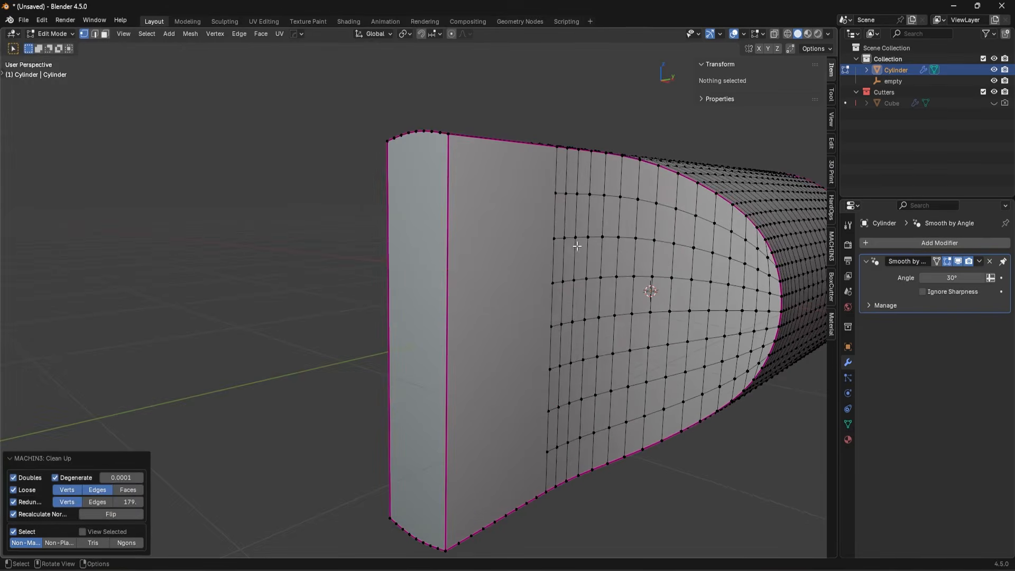
Run MACHIN3 Clean Up on the whole mesh to remove redundant vertices, and switch to edge selection
key("a")
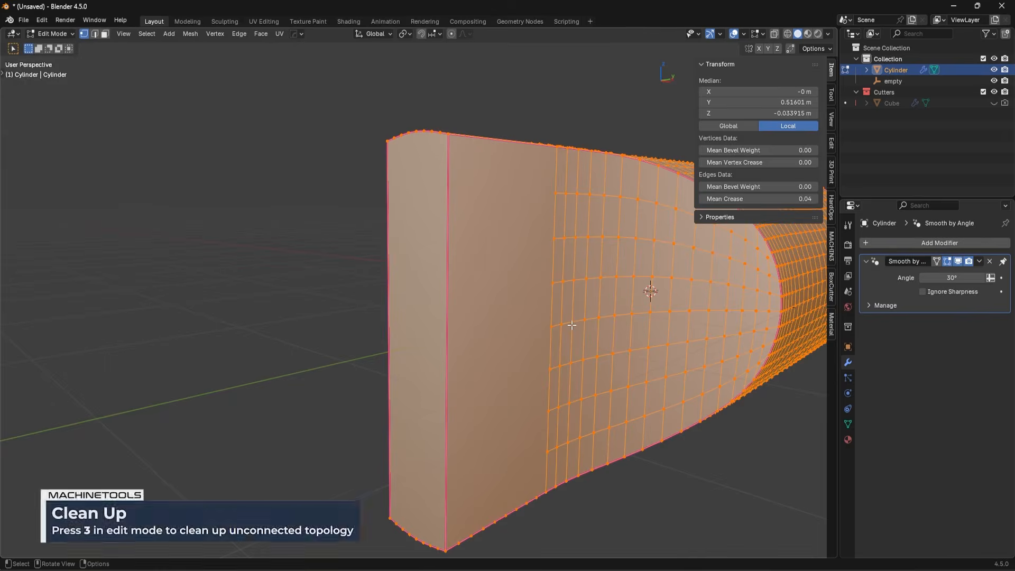
key("3")
key("a")
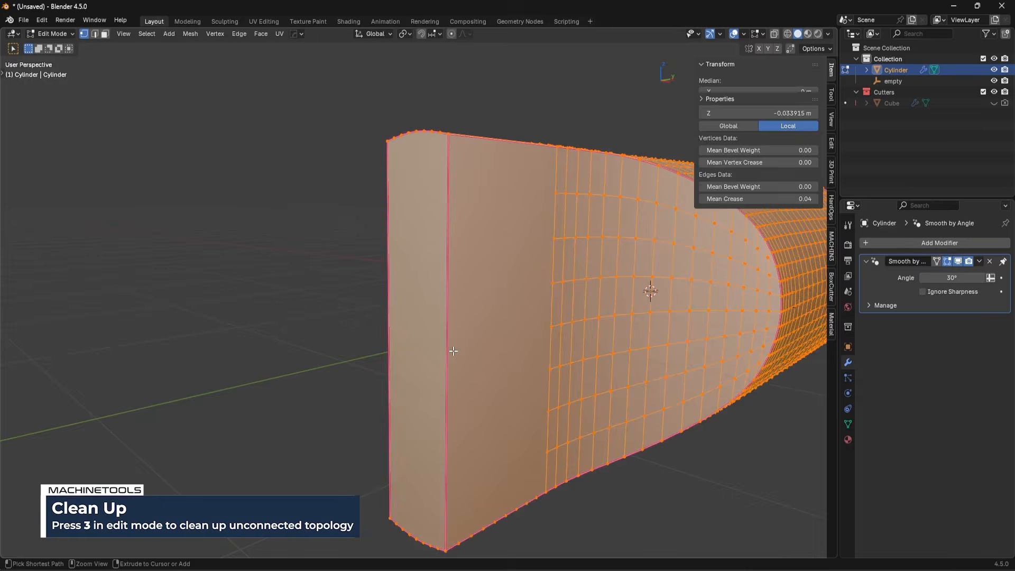
key("alt+a")
key("a")
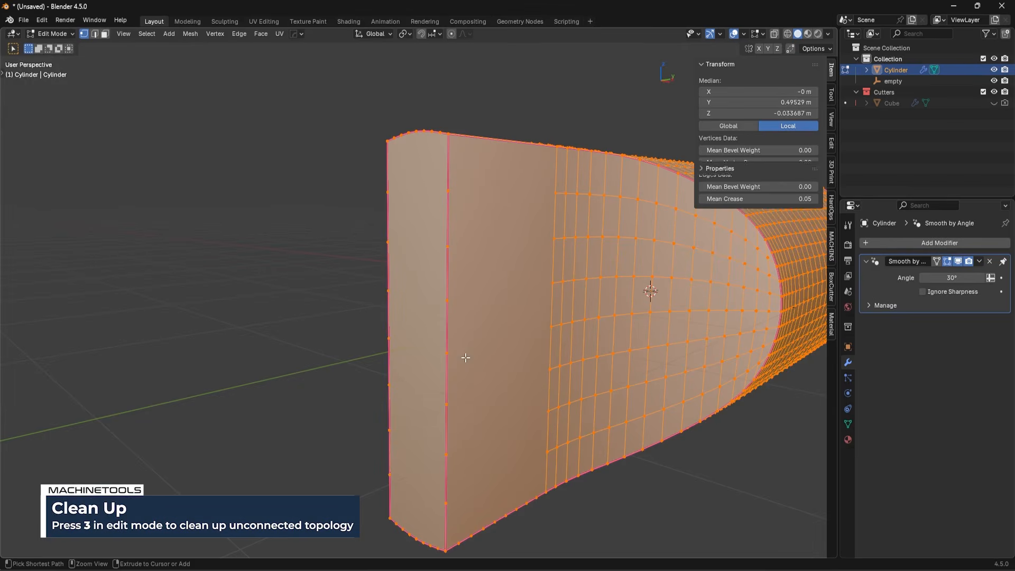
key("alt+a")
key("a")
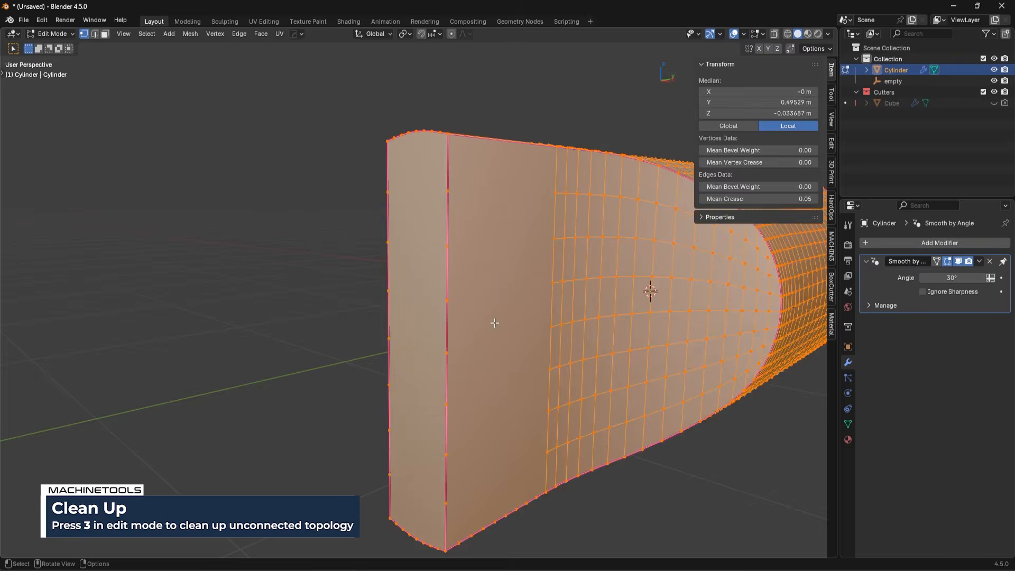
key("3")
middle_click_drag(494, 320, 496, 269)
key("2")
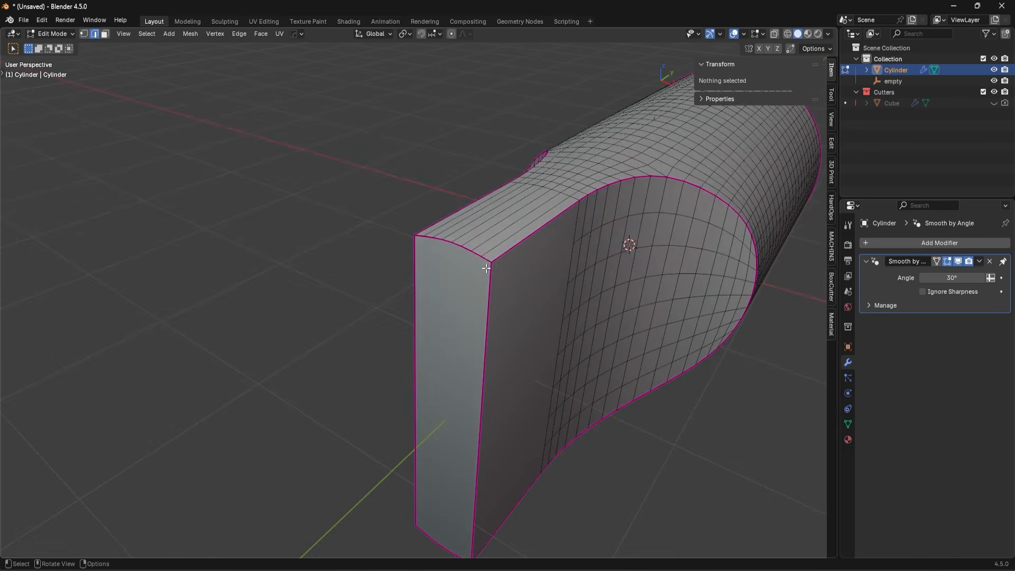
Bevel the upper edge of the narrow end with 11 segments and an offset of about 0.41 m
left_click(486, 260)
left_click(426, 236, "ctrl")
key("ctrl+b")
scroll(613, 350, "up", 9)
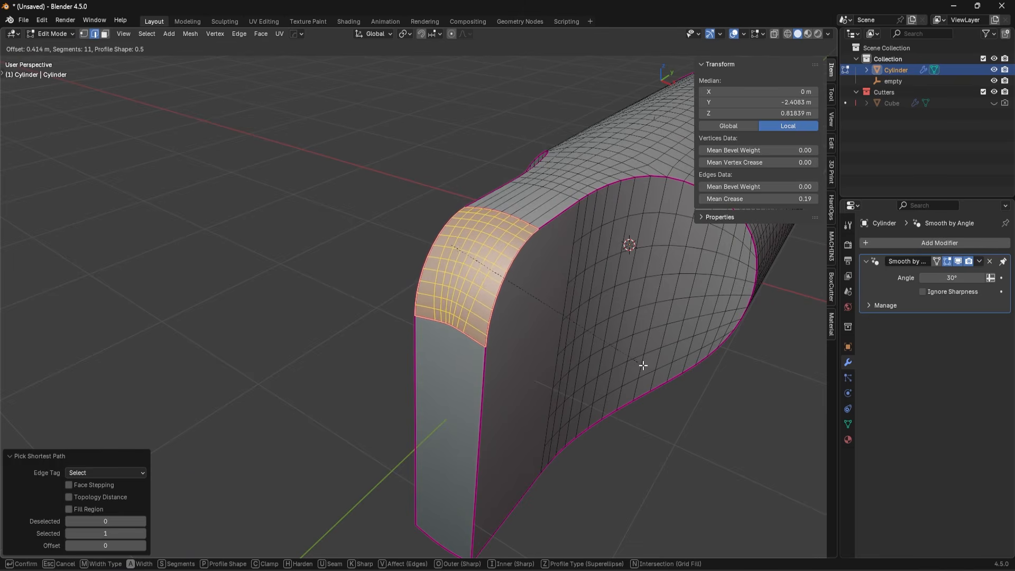
left_click(643, 365)
Symmetrize the mesh vertically so the lower edge gets the same rounding, and return to Object Mode
scroll(643, 365, "down", 3)
middle_click_drag(592, 319, 576, 307)
key("alt+x")
middle_click_drag(580, 422, 576, 265)
key("Tab")
scroll(455, 224, "down", 2)
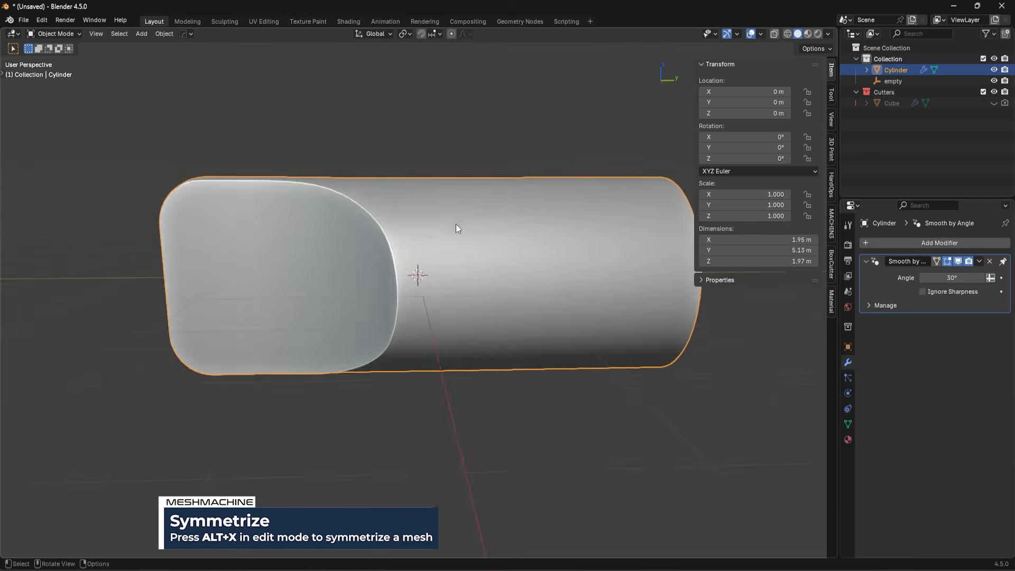
Examine the shading and mesh topology of the rounded narrow end and the flat cut side
middle_click_drag(456, 228, 499, 268)
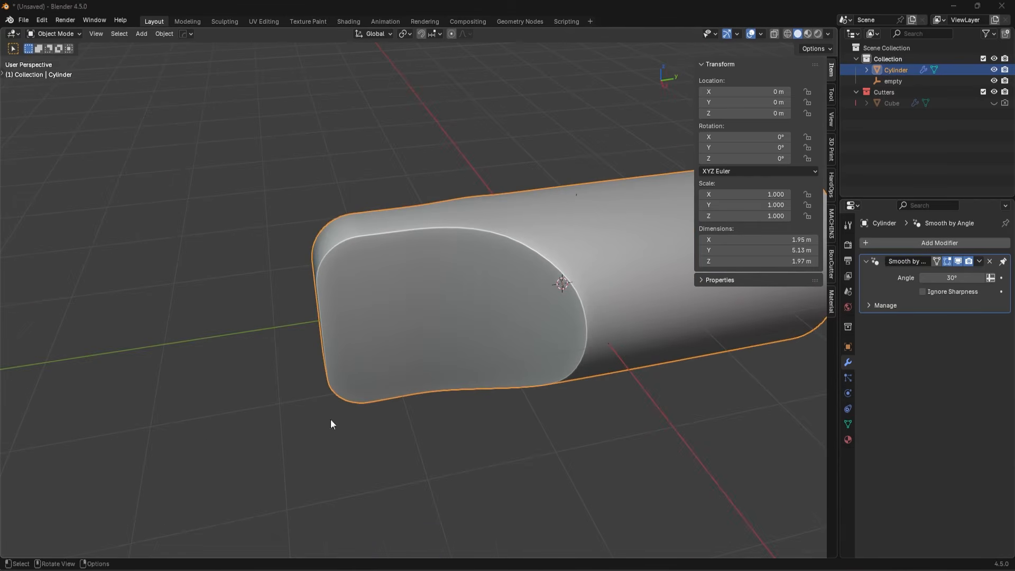
middle_click_drag(331, 420, 418, 378)
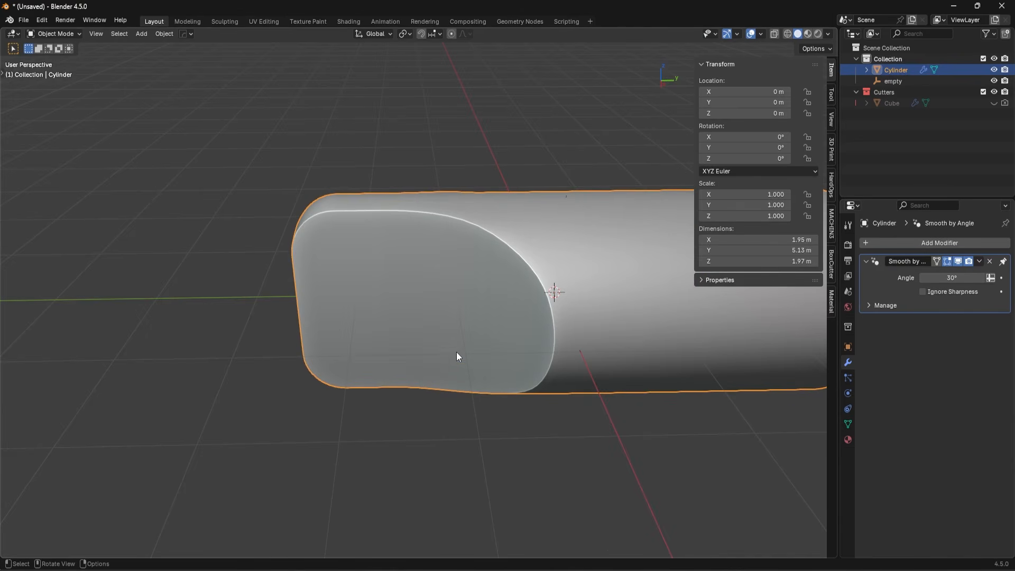
middle_click_drag(457, 354, 512, 333)
key("Tab")
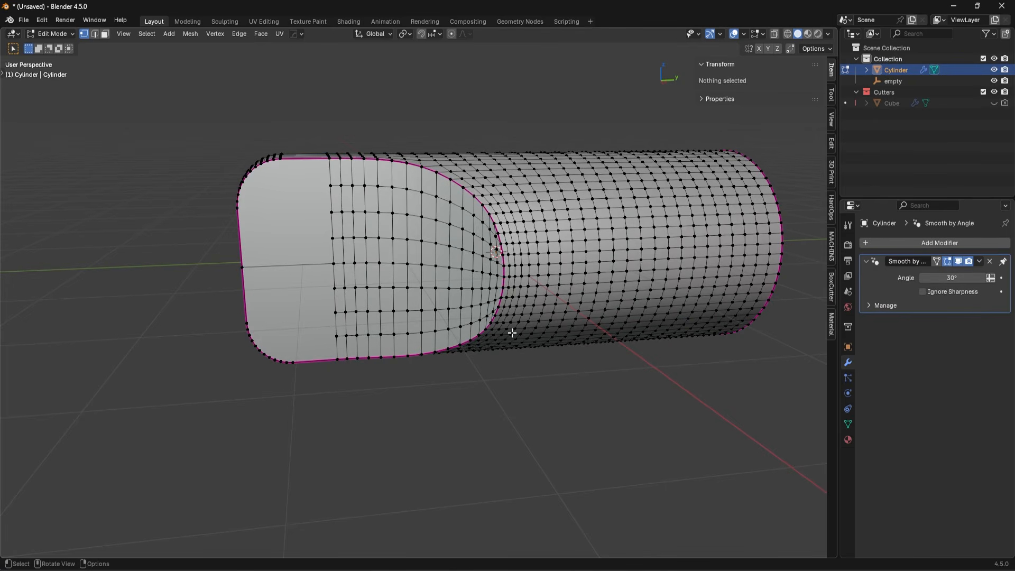
key("Tab")
middle_click_drag(521, 245, 561, 253)
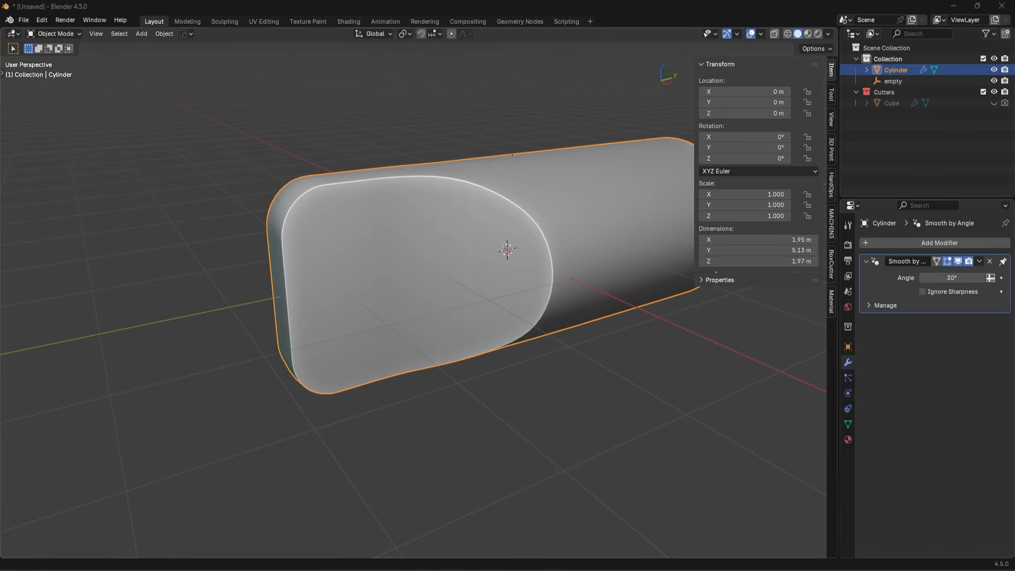
middle_click_drag(498, 360, 526, 256)
Hide the sidebar and select the sharp edges where the upper bevel meets the top surface and the end face
key("n")
key("Tab")
middle_click_drag(477, 327, 497, 183)
scroll(388, 285, "up", 4)
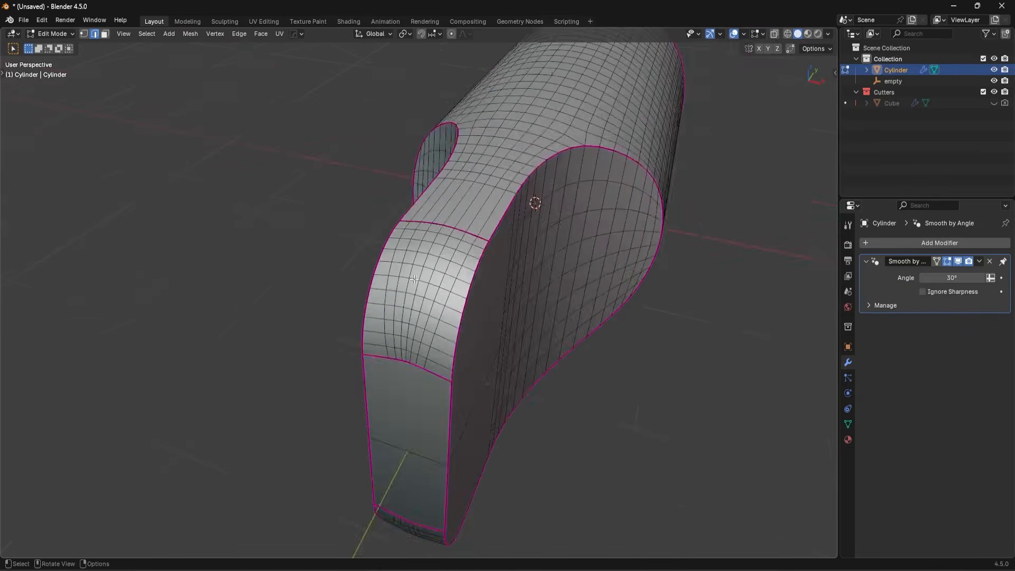
scroll(501, 179, "up", 4)
left_click(408, 468, "alt+shift")
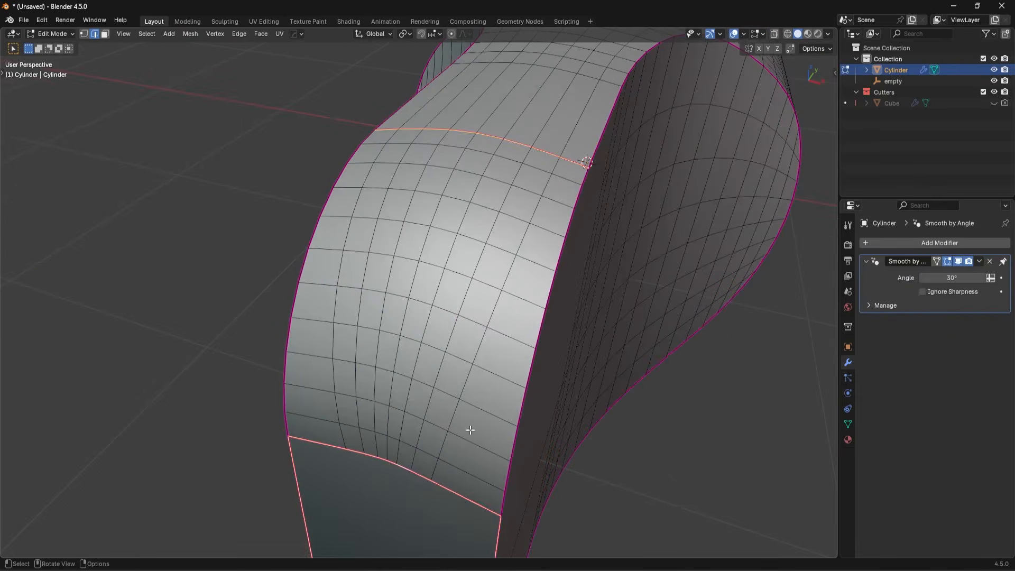
Recalculate all sharp edges of the cylinder with HardOps Sharpen and check the bevel boundary in Edit Mode
scroll(469, 248, "down", 3)
key("Tab")
middle_click_drag(468, 230, 428, 316)
scroll(429, 259, "up", 3)
middle_click_drag(470, 290, 470, 279)
key("q")
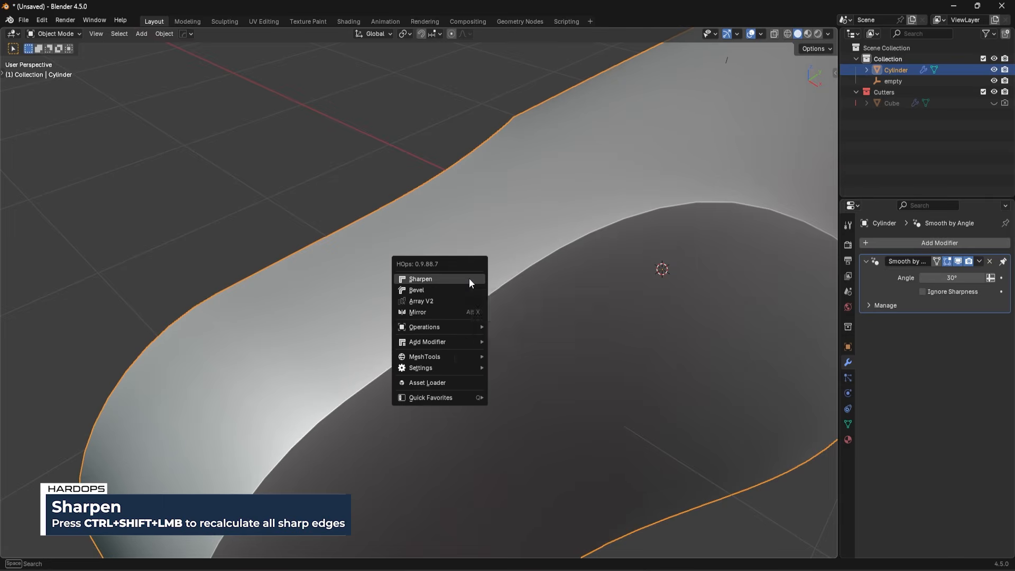
left_click(469, 278, "ctrl+shift")
middle_click_drag(425, 302, 446, 292)
key("Tab")
left_click(446, 338)
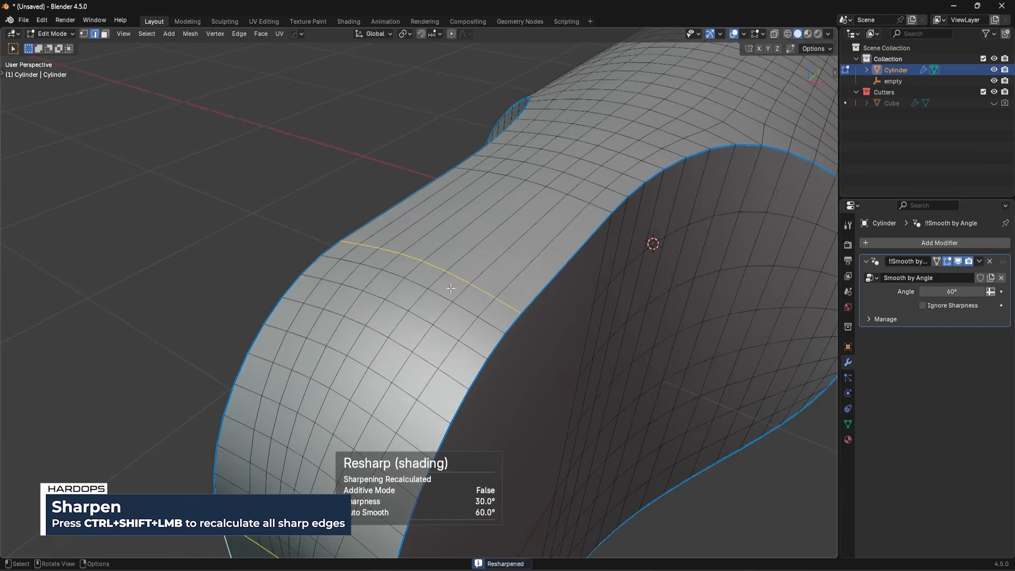
Undo the recalculated sharpening and reopen the cylinder's mesh with its original sharp edges
key("ctrl+z")
key("ctrl+z")
key("Tab")
left_click(456, 344)
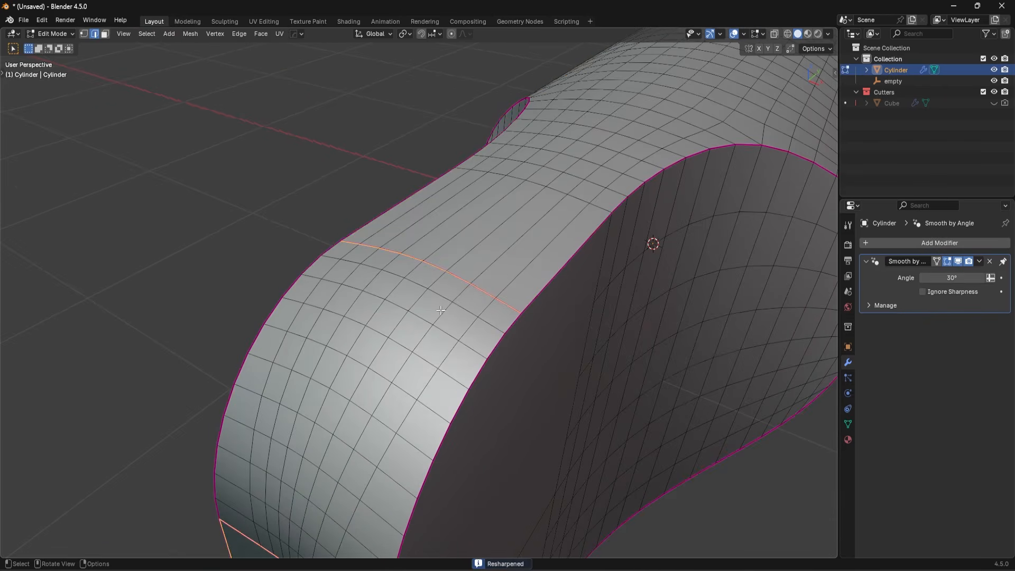
Try the HardOps Sharpen recalculation again and inspect the edges bordering the bevel
key("Tab")
key("q")
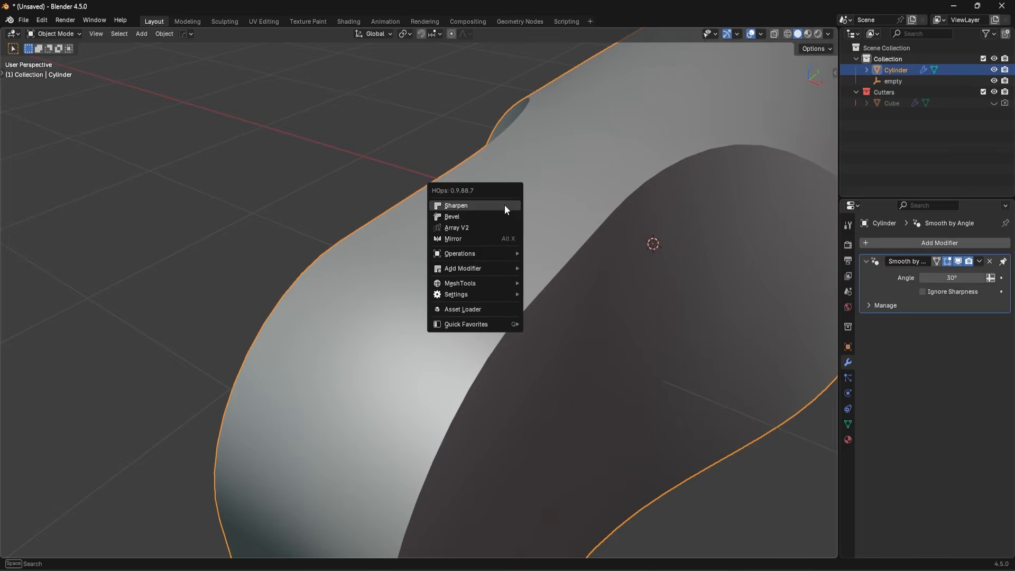
left_click(505, 205, "ctrl+shift")
key("Tab")
middle_click_drag(512, 322, 619, 240)
right_click(622, 238)
right_click(581, 278)
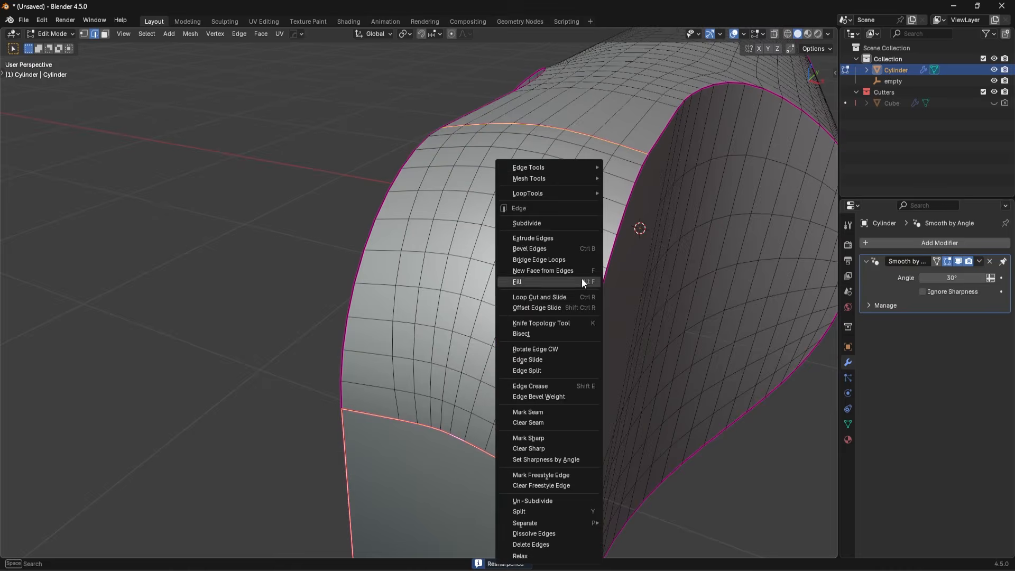
middle_click_drag(419, 420, 466, 375)
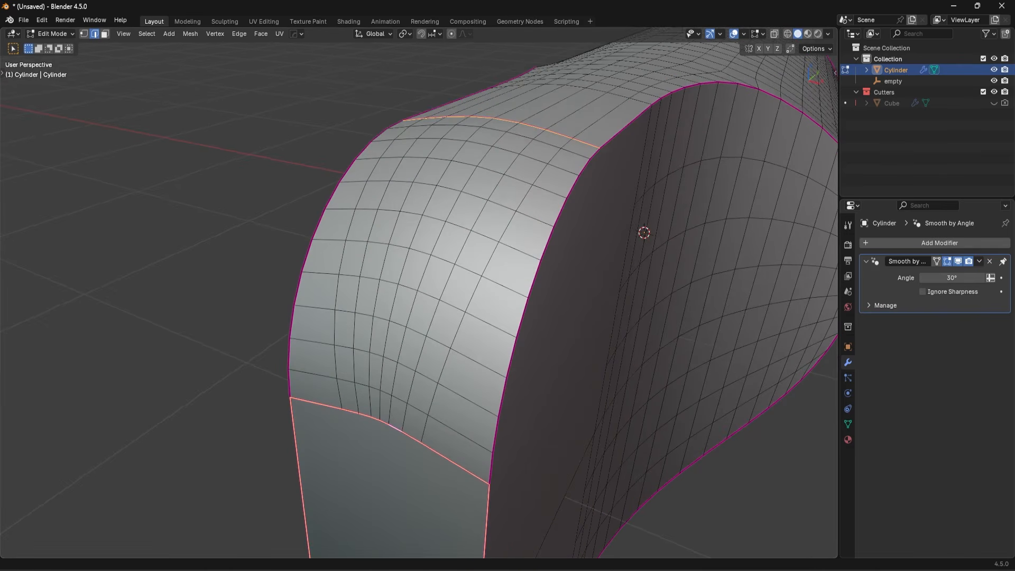
scroll(331, 388, "down", 5)
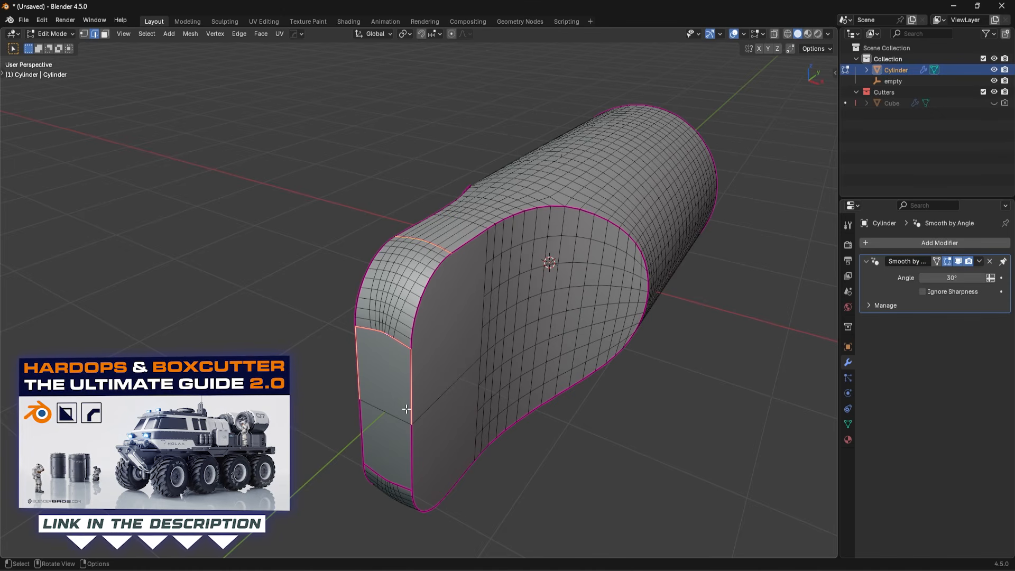
Run HardOps Sharpen in Object Mode to recalculate the cylinder's sharp edges with 30° sharpness and 60° auto smooth
middle_click_drag(501, 293, 494, 342)
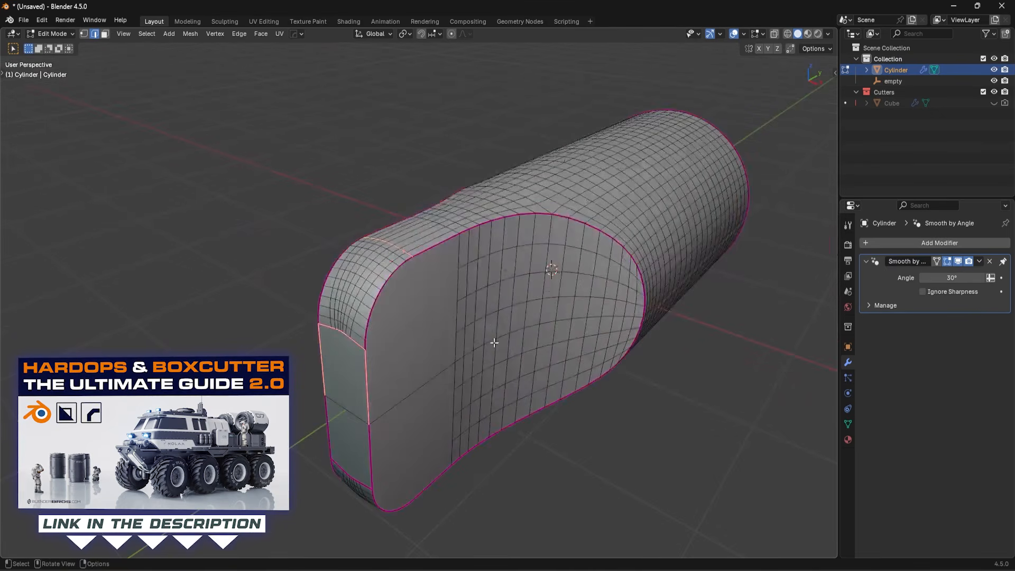
key("Tab")
key("q")
left_click(497, 227)
Enable Cavity in the viewport shading options
key("alt+v")
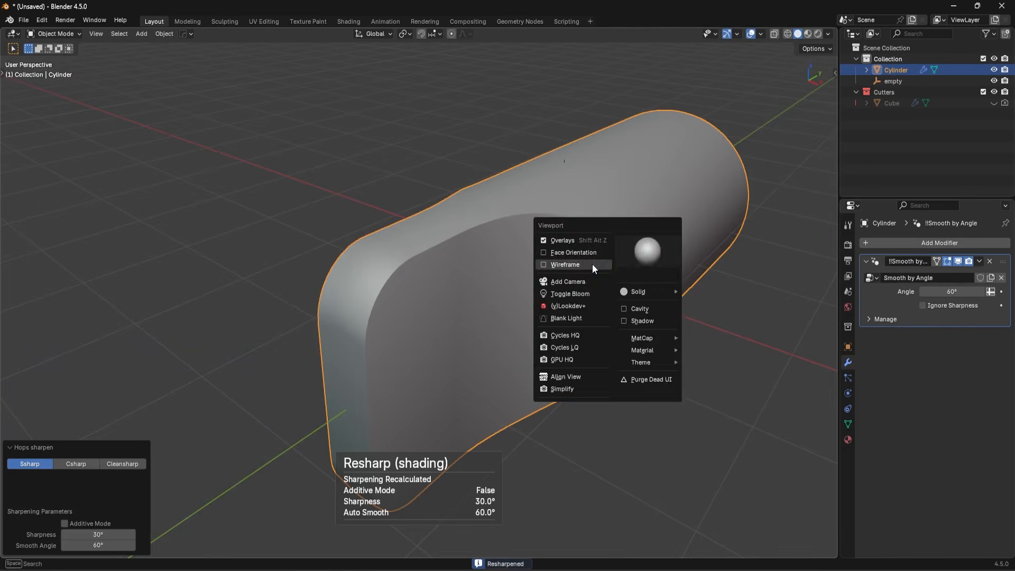
left_click(828, 34)
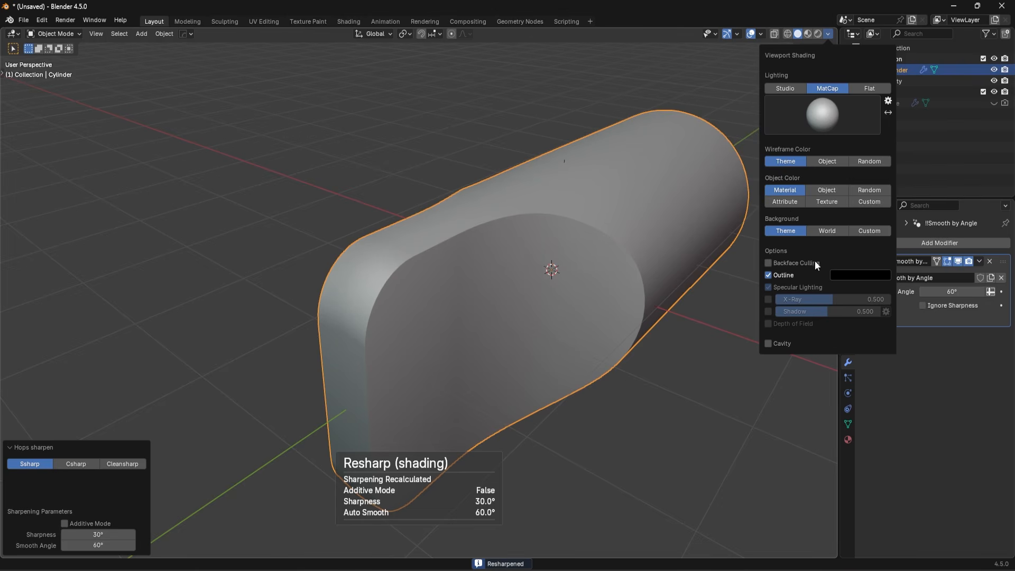
left_click(768, 344)
mouse_move(703, 339)
middle_mouse_down()
mouse_move(430, 254)
mouse_move(462, 262)
mouse_move(424, 292)
middle_mouse_up()
Select the complete sharp outline around the near cut side using shortest-path edge selection
key("Tab")
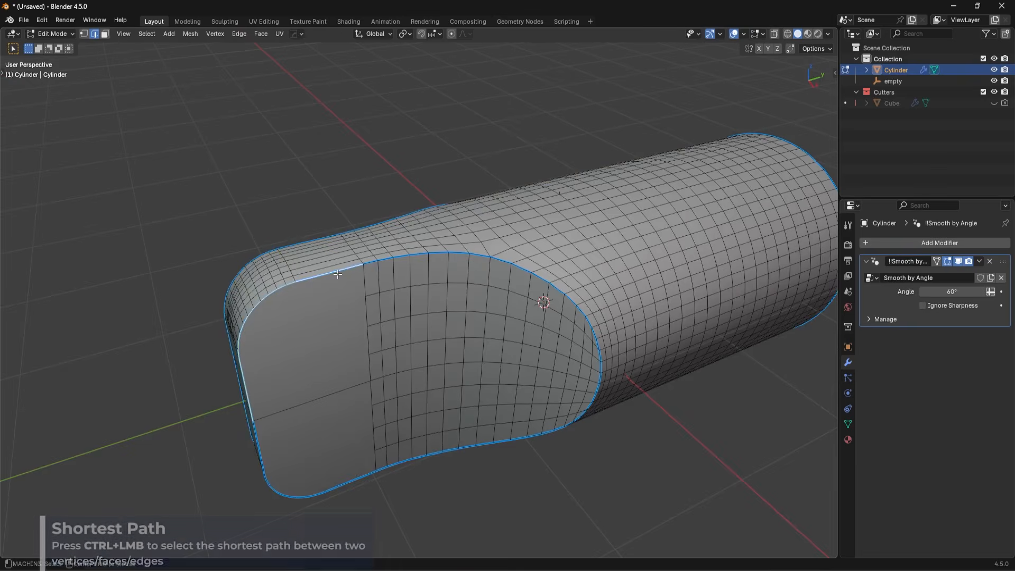
left_click(349, 275)
middle_click_drag(351, 272, 405, 269)
scroll(405, 269, "up", 1)
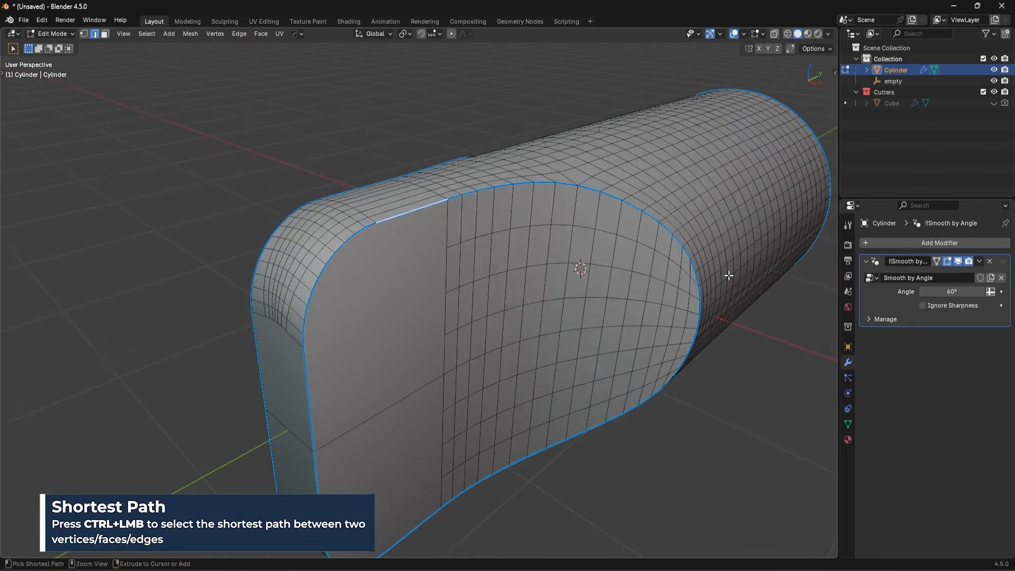
left_click(701, 290, "ctrl")
middle_click_drag(701, 289, 637, 324)
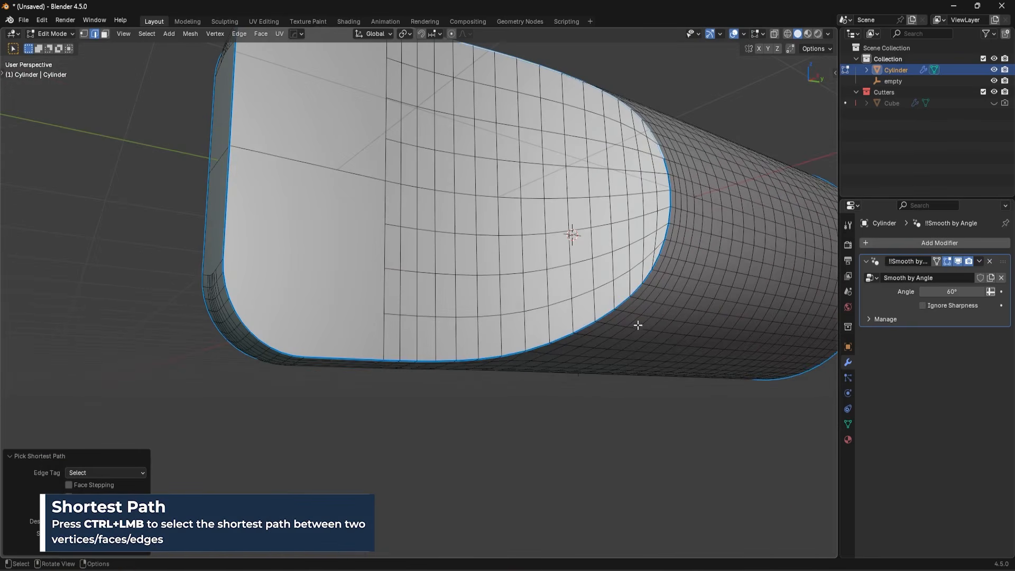
left_click(269, 341, "ctrl")
middle_click_drag(269, 340, 345, 229)
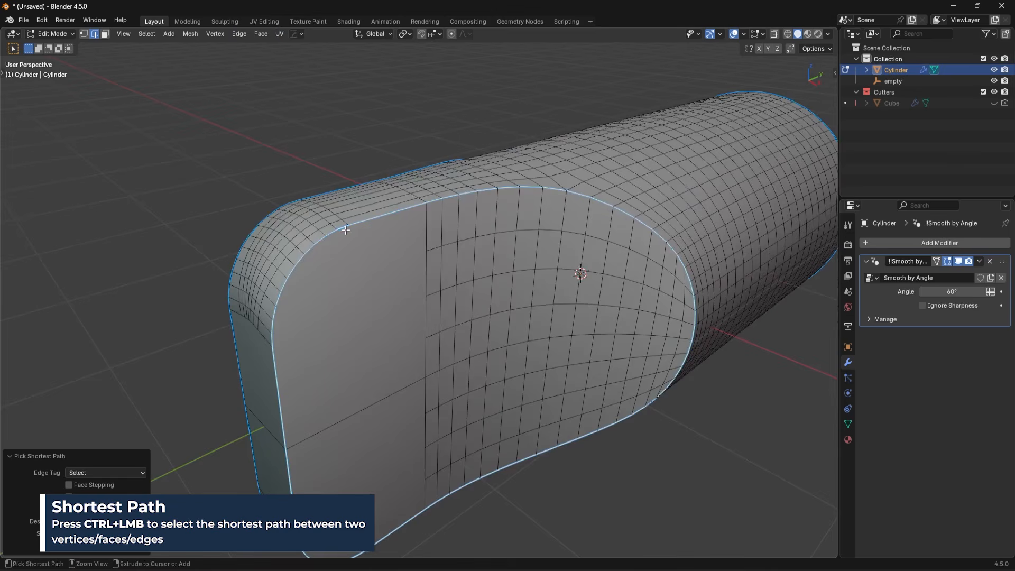
scroll(580, 317, "down", 3)
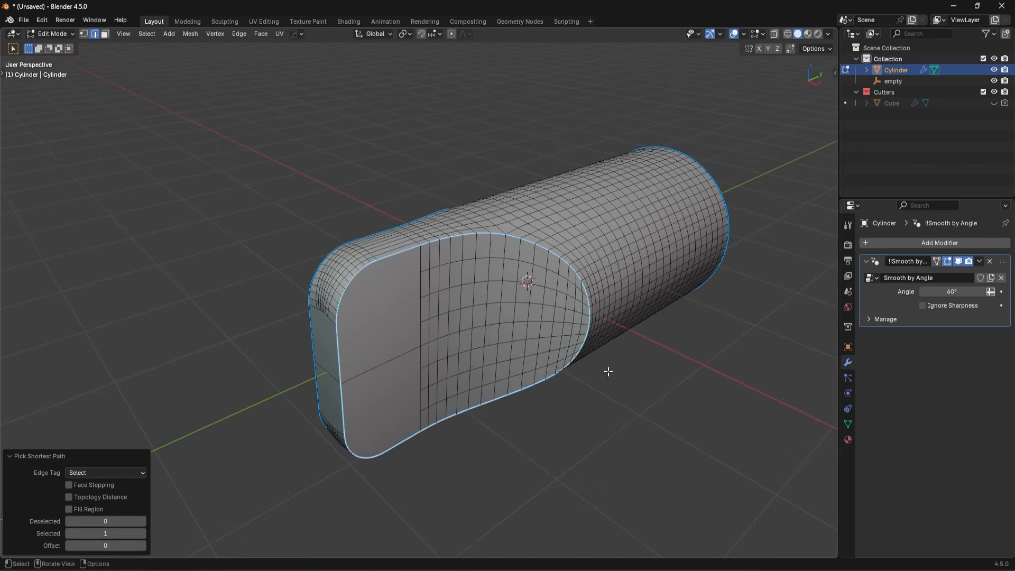
Duplicate the selected outline and move the copy outward along the X axis, away from the cylinder
key("shift+d")
right_click(587, 339)
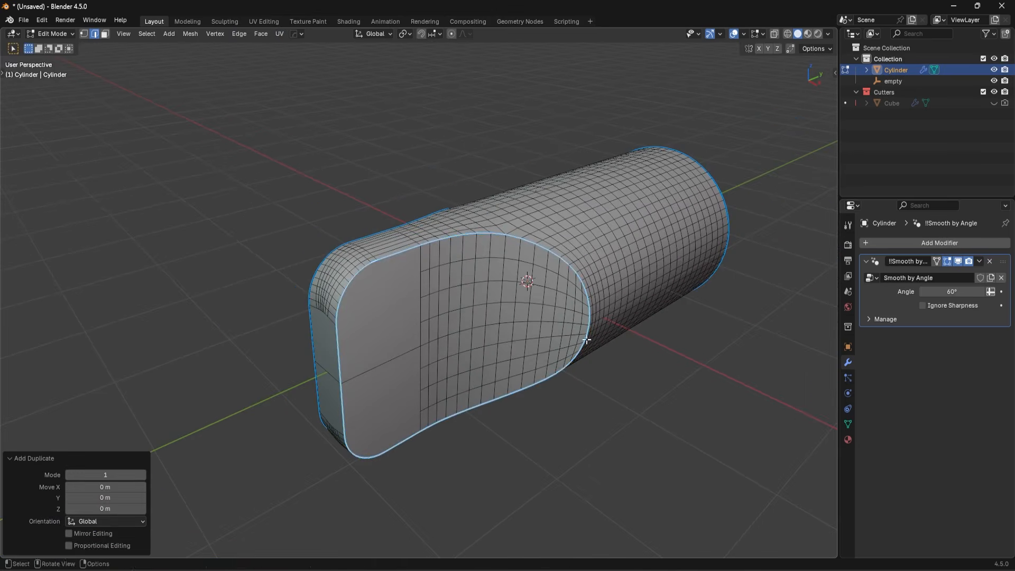
key("g")
key("x")
left_click(623, 374)
Fill the duplicated outline with a face and switch to vertex selection
middle_click_drag(623, 373, 612, 340)
key("f")
key("1")
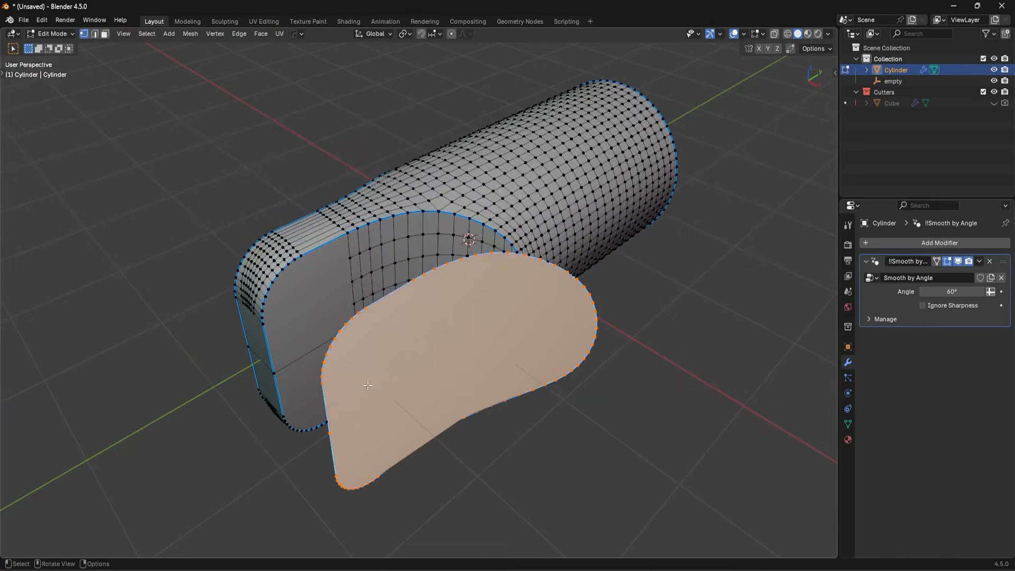
middle_click_drag(528, 378, 601, 290)
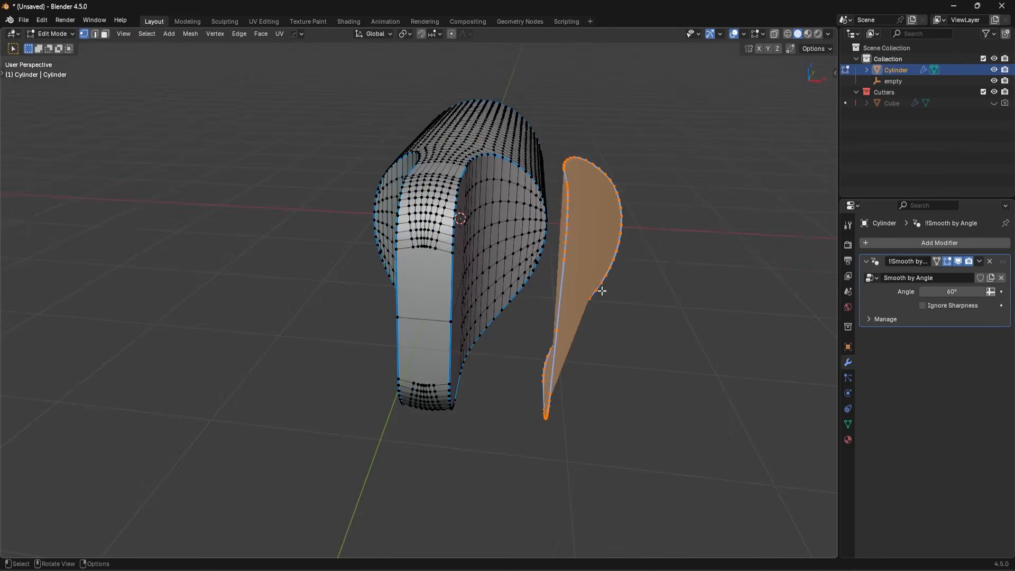
middle_click_drag(613, 254, 565, 328)
Flatten the duplicated face by scaling it to 0 along the X axis
key("KP_3")
key("s")
key("x")
key("0")
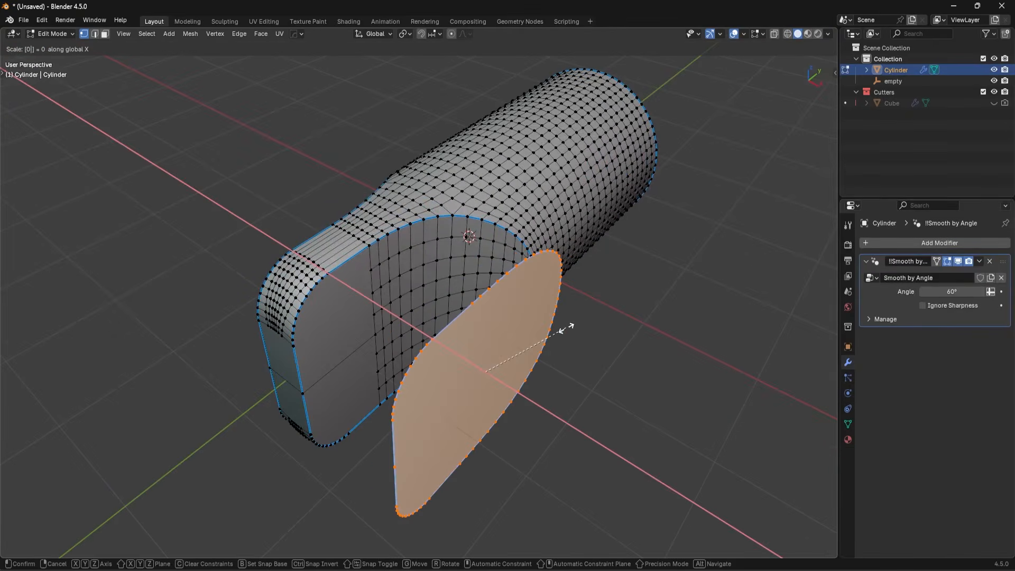
key("Return")
Inset the flattened face by about 0.072 m in the right orthographic view
key("KP_3")
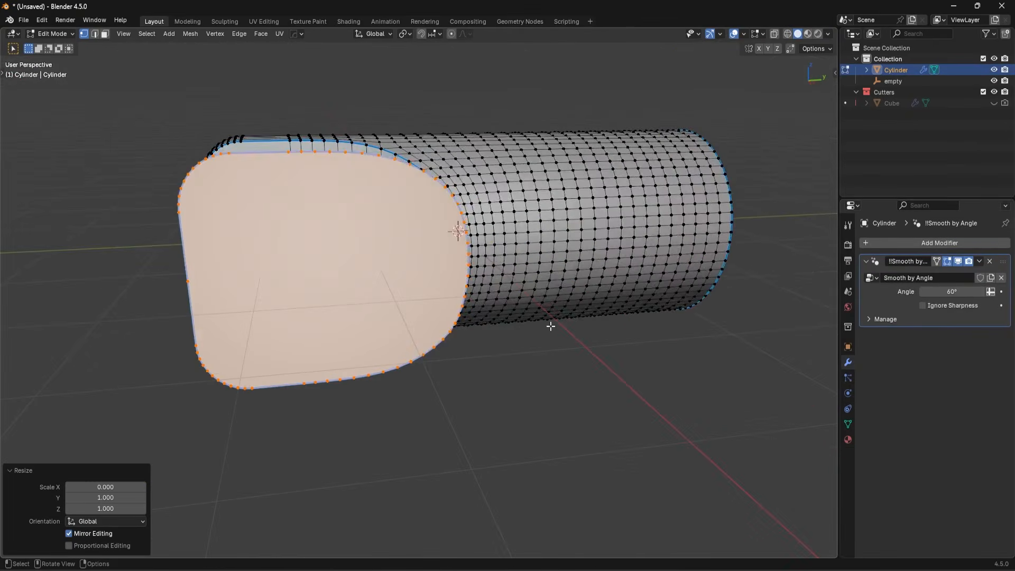
left_click(617, 327)
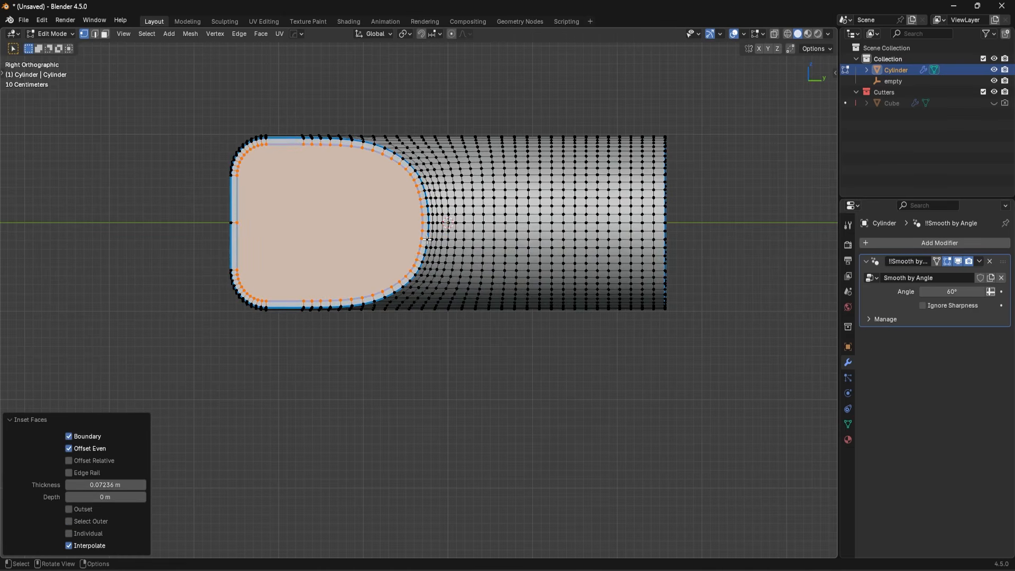
middle_click_drag(428, 240, 529, 314)
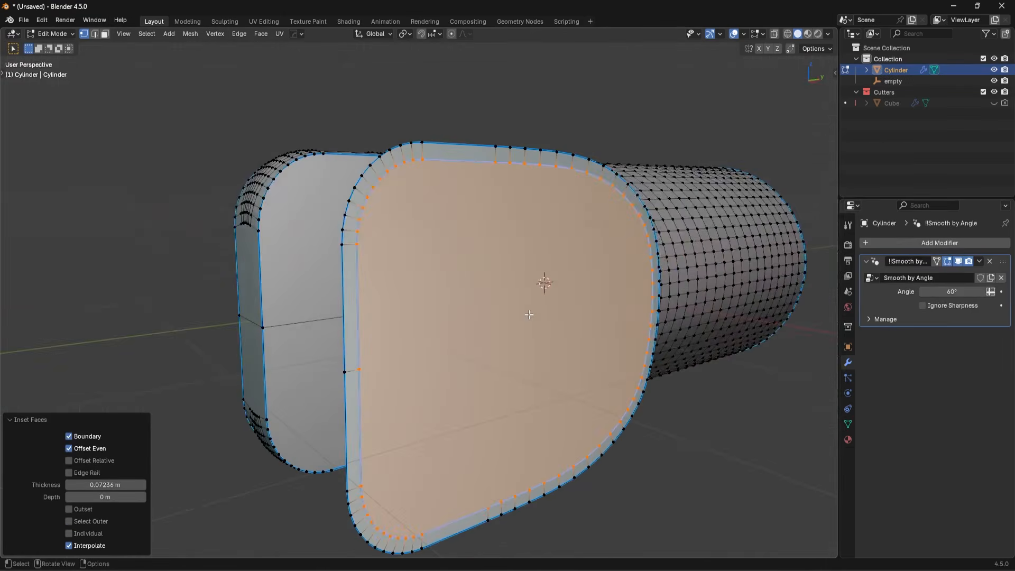
key("ctrl+i")
key("ctrl+z")
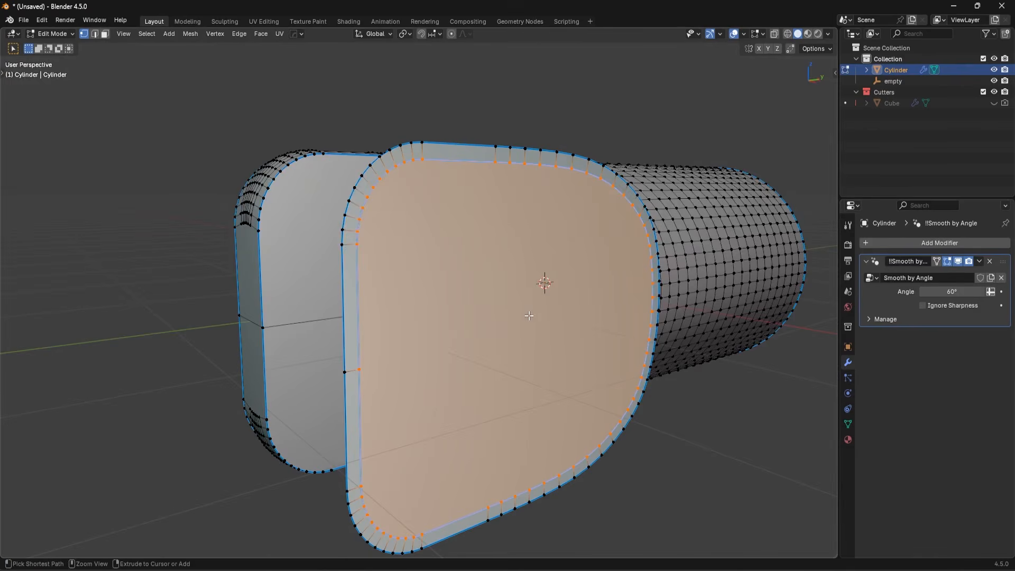
middle_click_drag(390, 319, 384, 291)
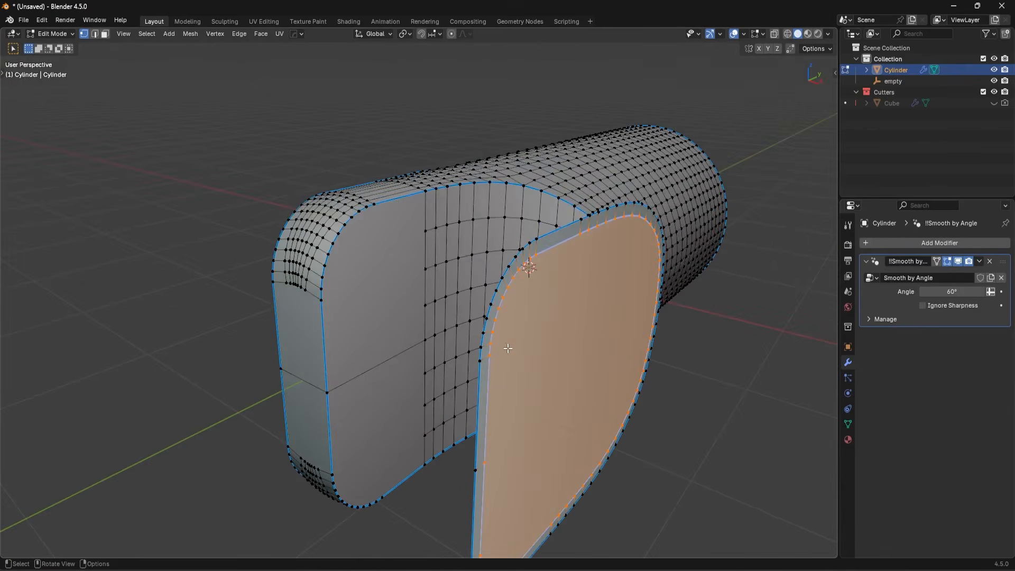
Select all geometry linked to the flat plate, separate it into its own object, and make that object active
scroll(544, 351, "down", 2)
key("alt+a")
scroll(531, 335, "down", 3)
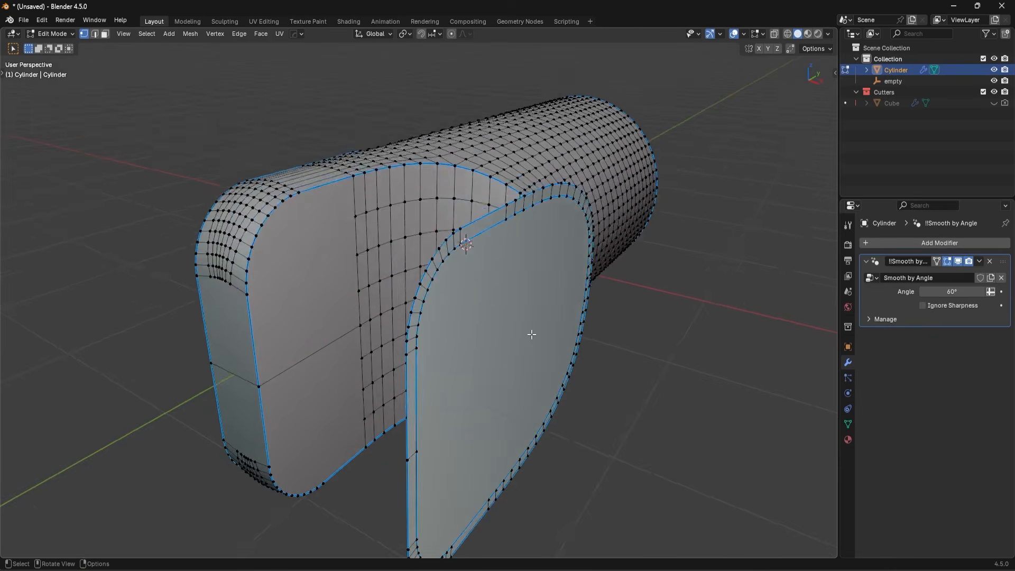
key("l")
middle_click_drag(522, 229, 557, 262)
key("p")
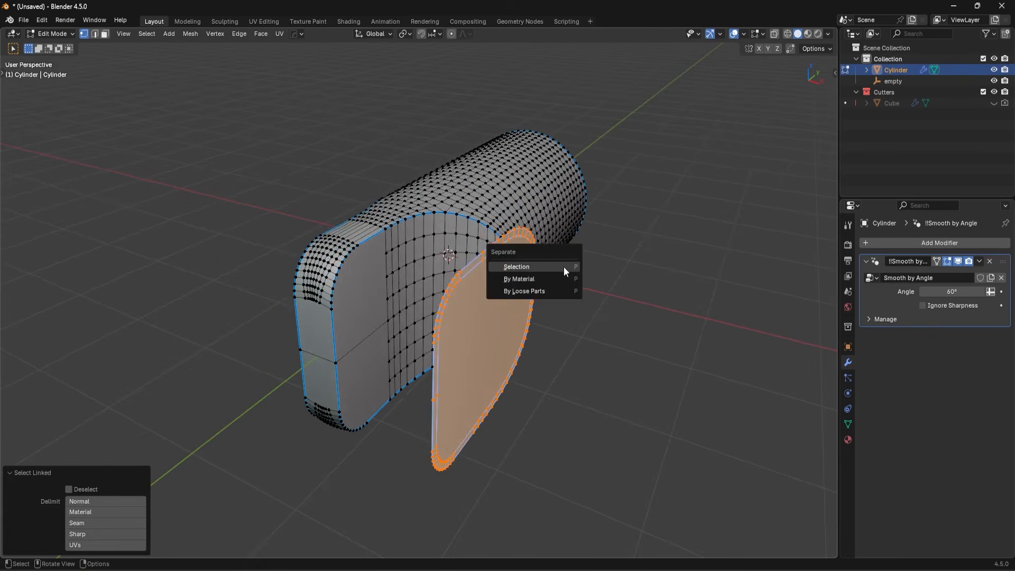
left_click(563, 267)
key("Tab")
left_click(508, 290)
key("Tab")
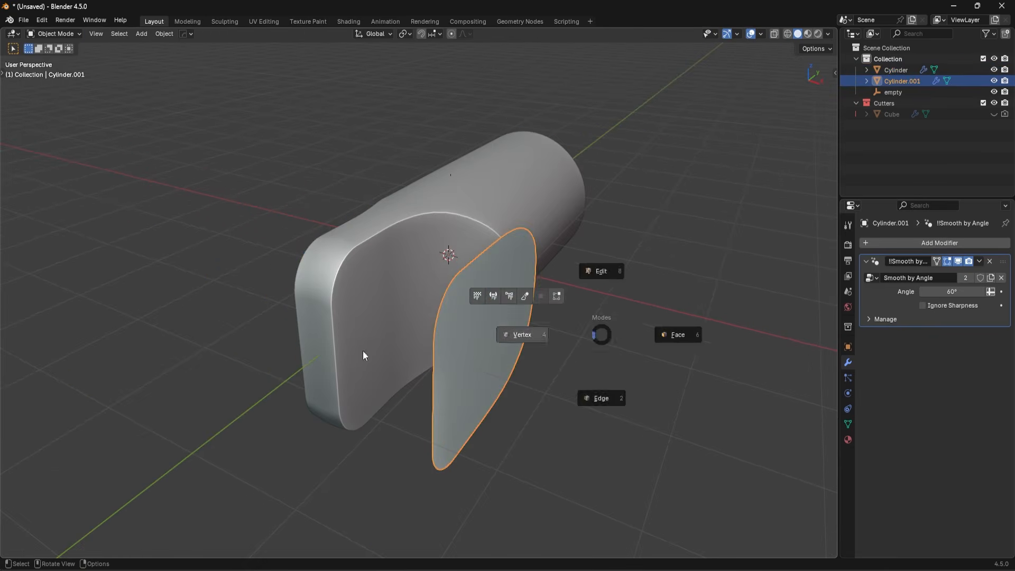
Delete the flat panel's outer edge loop, keeping only the inset outline face
scroll(423, 333, "up", 3)
middle_click_drag(445, 336, 426, 318)
scroll(428, 319, "up", 2)
double_click(344, 250)
scroll(343, 250, "down", 3)
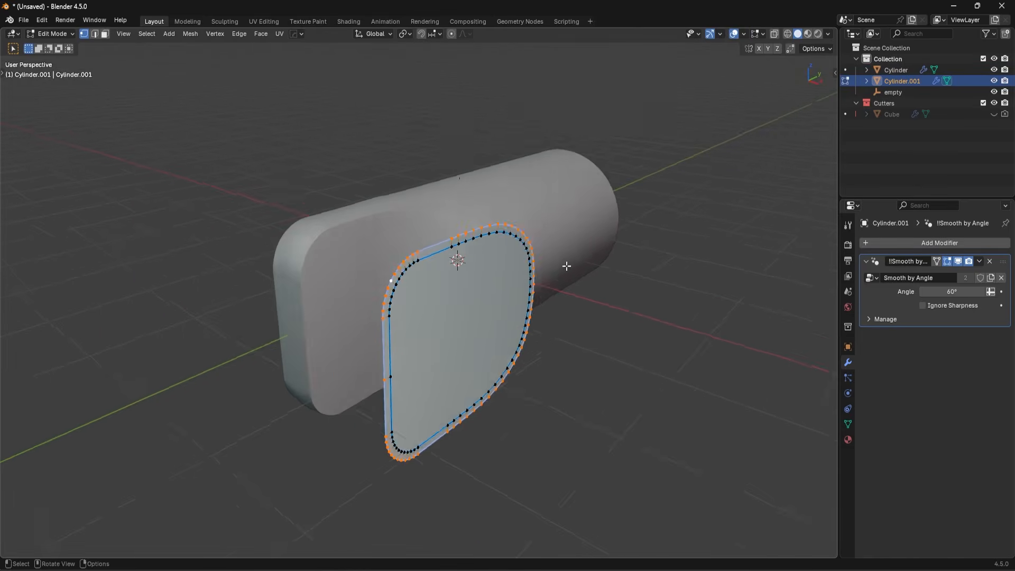
key("x")
left_click(534, 165)
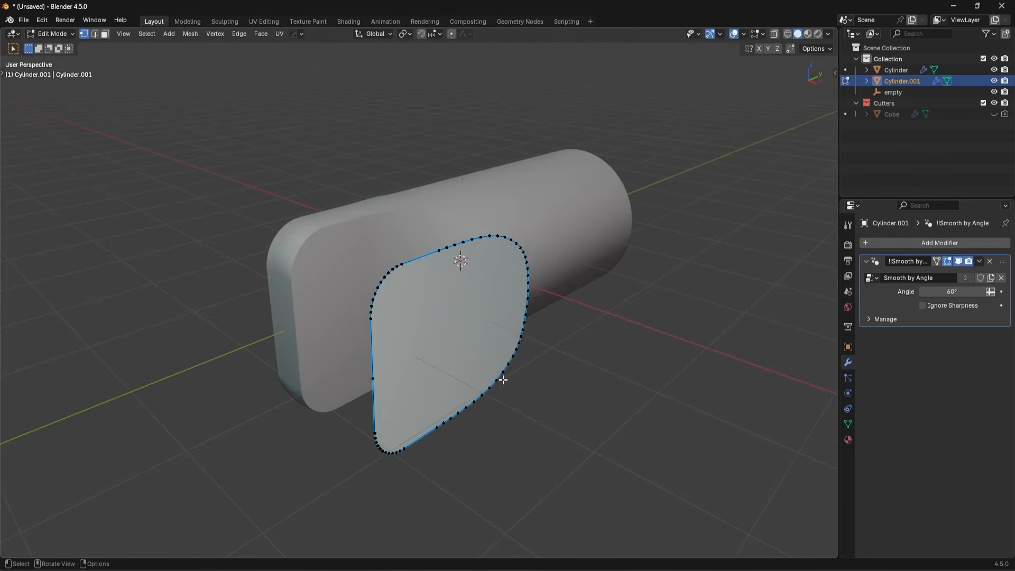
Extrude the whole panel face about 2.1 m through the cylinder's cut end and recalculate the normals
key("a")
middle_click_drag(503, 380, 611, 360)
key("e")
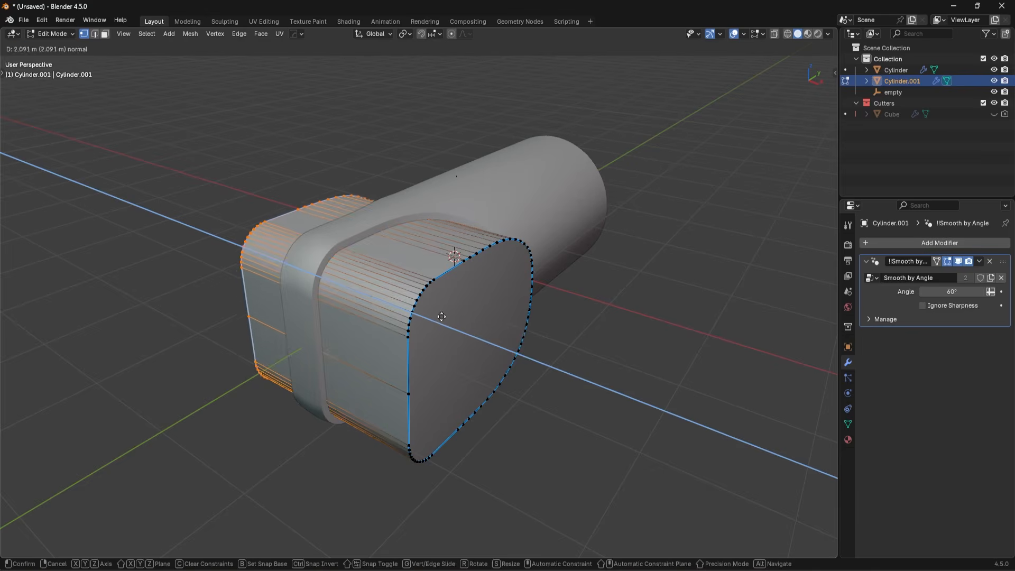
left_click(441, 316)
key("shift+n")
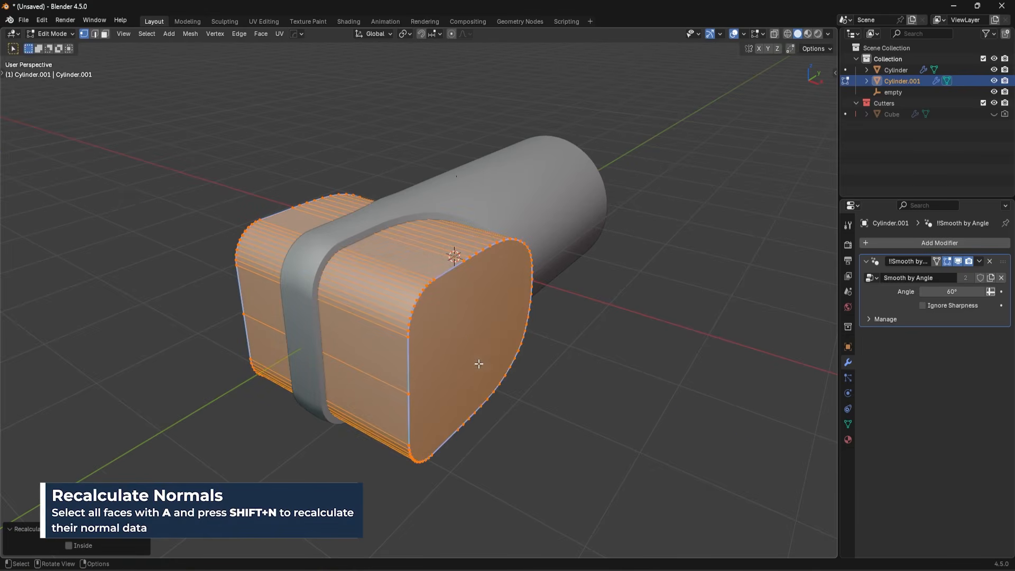
Shade the extruded block auto smooth and subtract it from the cylinder with a difference boolean
key("Tab")
right_click(516, 271)
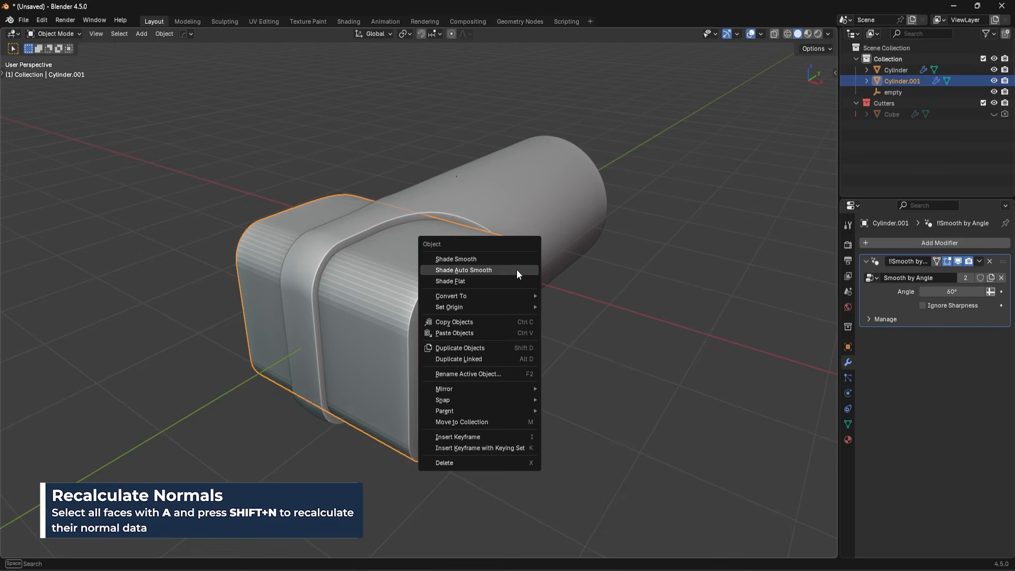
left_click(516, 270)
middle_click_drag(599, 282, 525, 313)
left_click(552, 256, "shift")
key("ctrl+KP_Subtract")
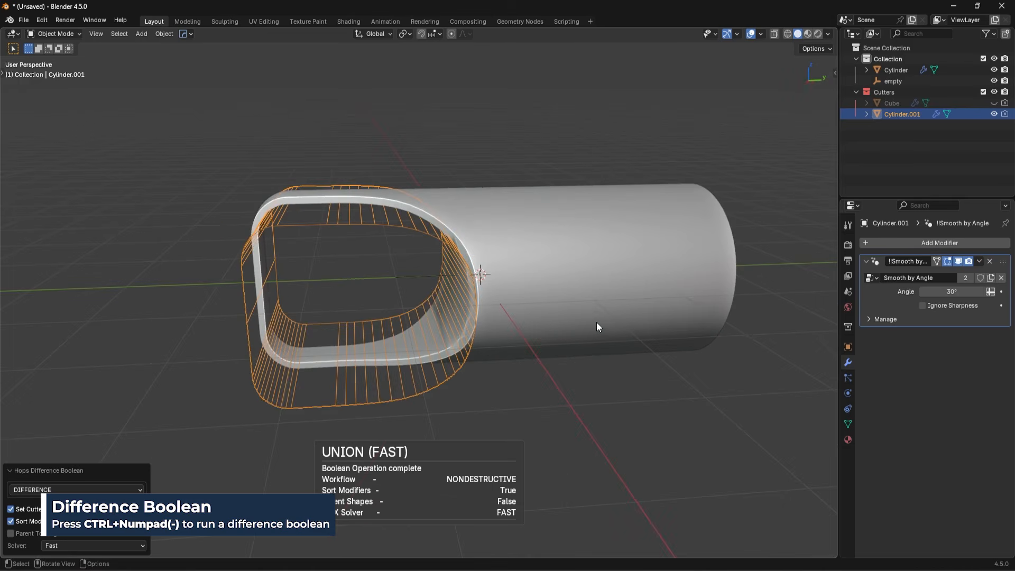
Shrink the cutter slightly along its normals in the right orthographic view to thicken the wall around the opening
key("KP_3")
key("Tab")
key("alt+s")
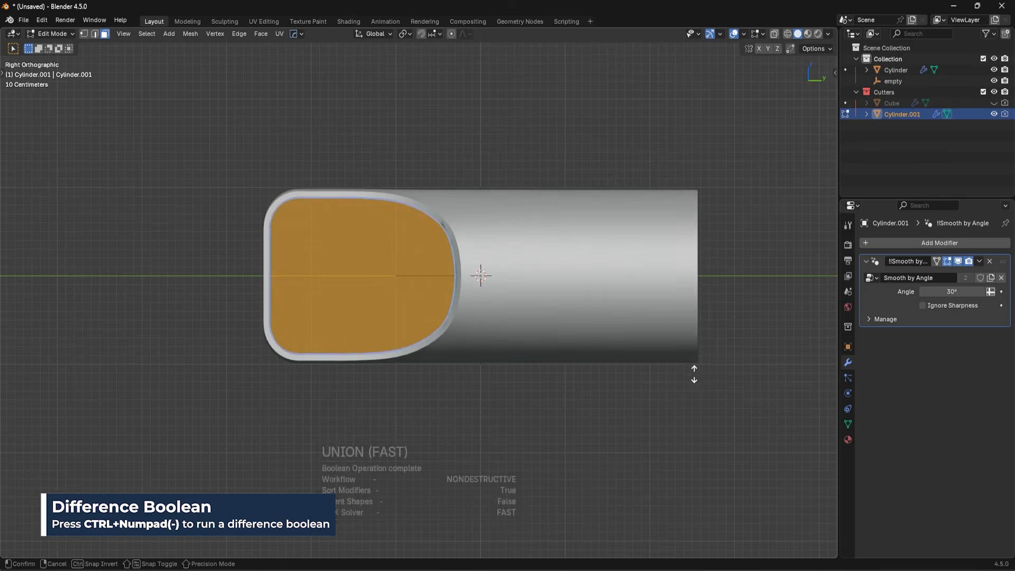
left_click(674, 404)
key("Tab")
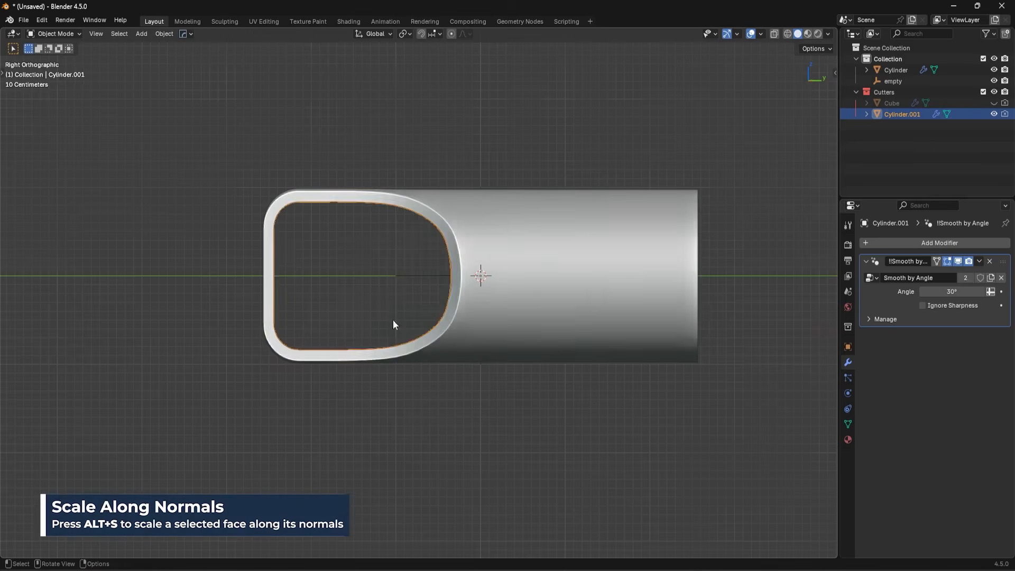
middle_click_drag(392, 319, 490, 359)
key("h")
left_click(515, 267)
middle_click_drag(587, 310, 547, 296)
key("ctrl+z")
key("ctrl+z")
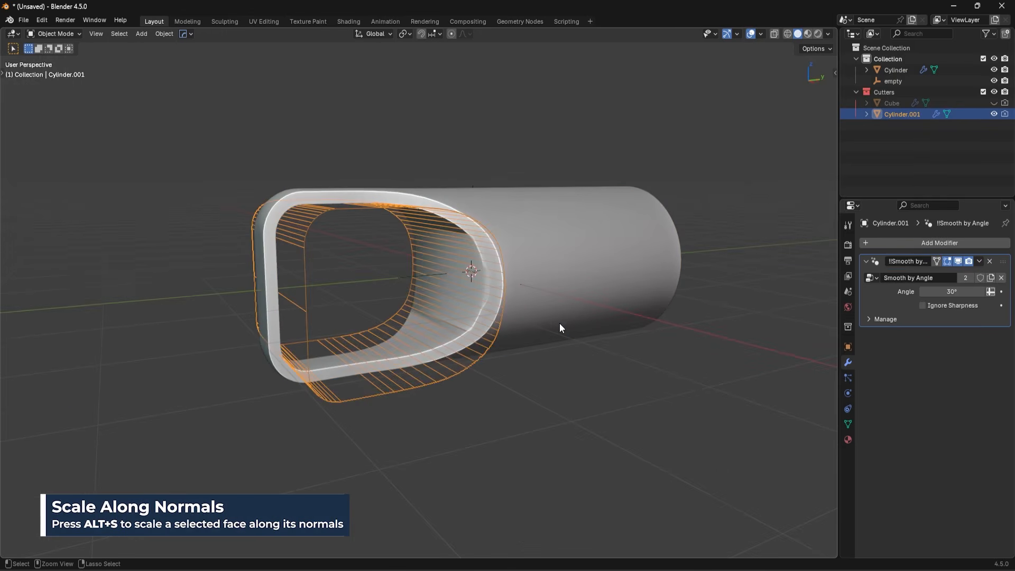
Sharpen the cylinder with HardOps and set its auto smooth angle to 32.8°
scroll(529, 307, "up", 3)
left_click(606, 252)
scroll(605, 254, "down", 2)
middle_click_drag(601, 260, 573, 272)
scroll(510, 269, "up", 3)
scroll(563, 221, "down", 1)
key("q")
left_click(566, 221, "shift")
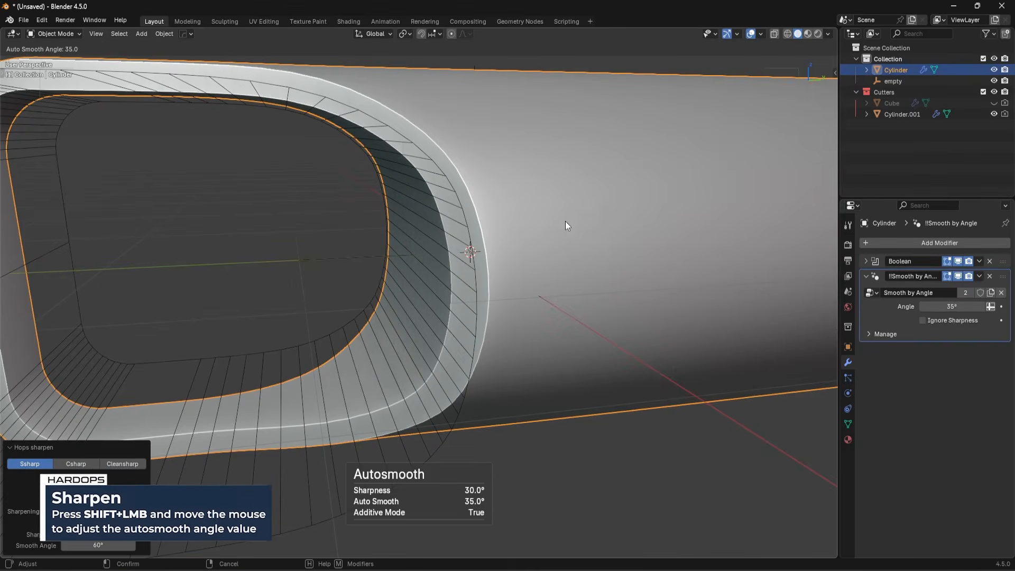
left_click(600, 224)
middle_click_drag(537, 229, 568, 234)
scroll(568, 234, "down", 2)
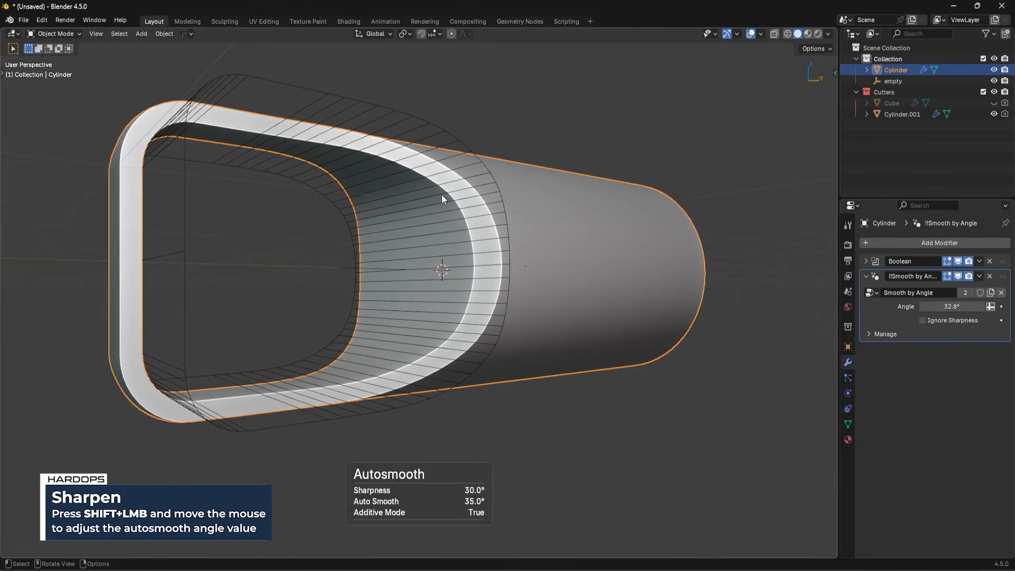
Apply the cylinder's Boolean modifier
middle_click_drag(184, 203, 480, 369)
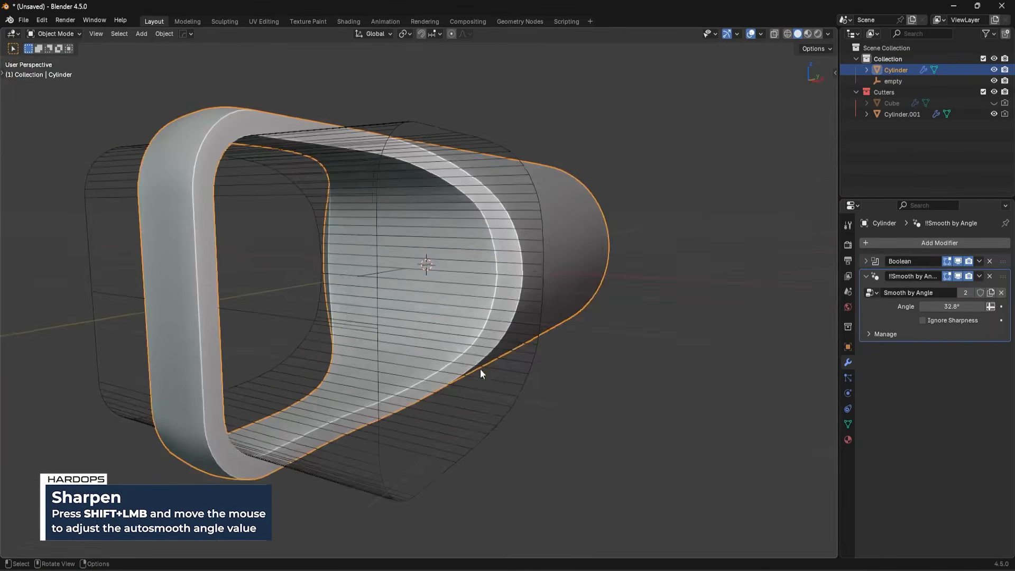
left_click(979, 261)
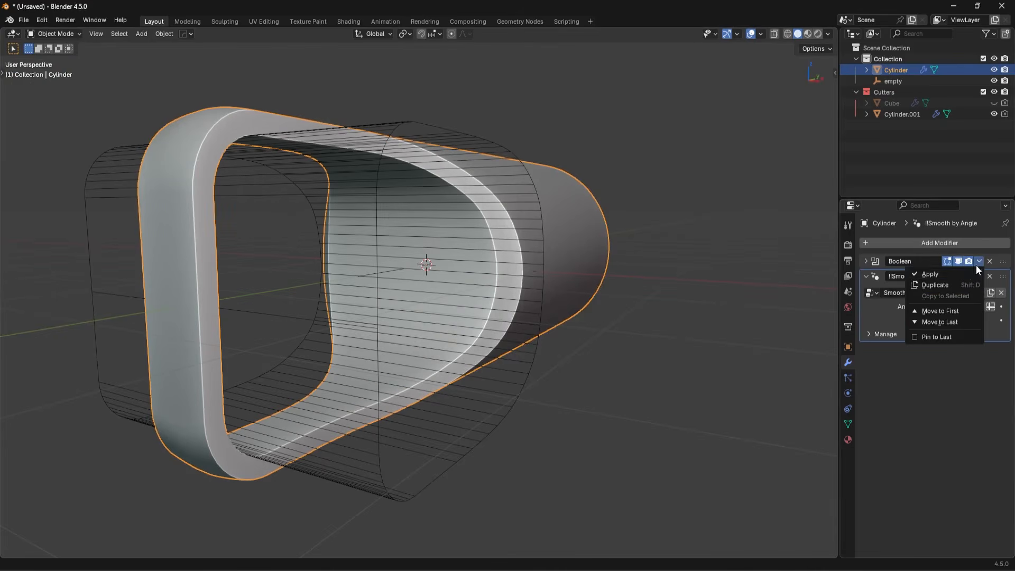
left_click(956, 277)
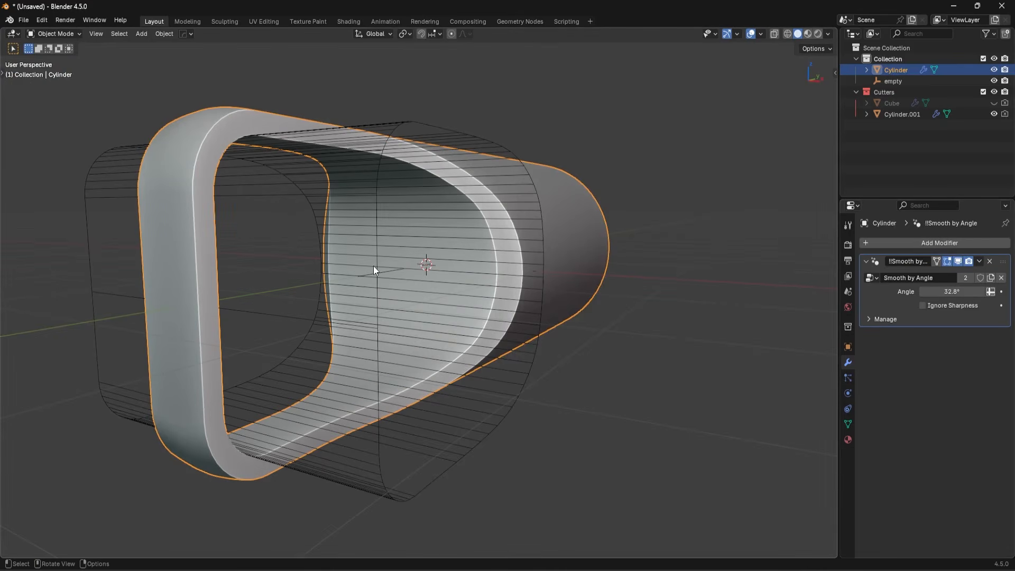
Enter edit mode on the cylinder and try a loop cut with 4 cuts
middle_click_drag(374, 268, 310, 437)
key("Tab")
scroll(414, 329, "up", 3)
scroll(397, 355, "down", 4)
key("ctrl+r")
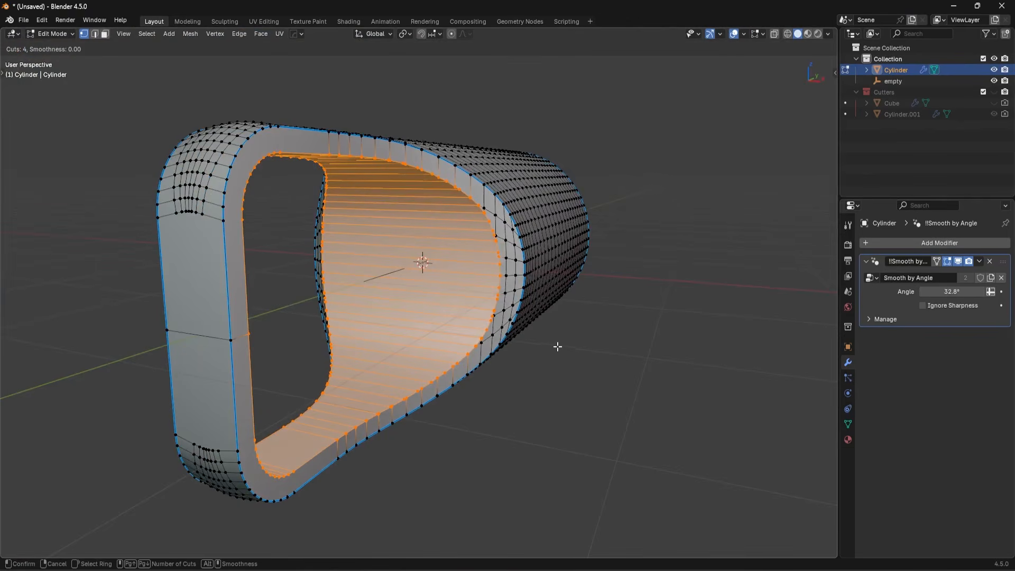
right_click(558, 347)
Pick individual long faces on the opening's inner wall to check them, and switch to edge selection
scroll(560, 349, "up", 3)
middle_click_drag(598, 365, 585, 351)
key("3")
left_click(525, 325)
left_click(520, 304)
left_click(522, 284)
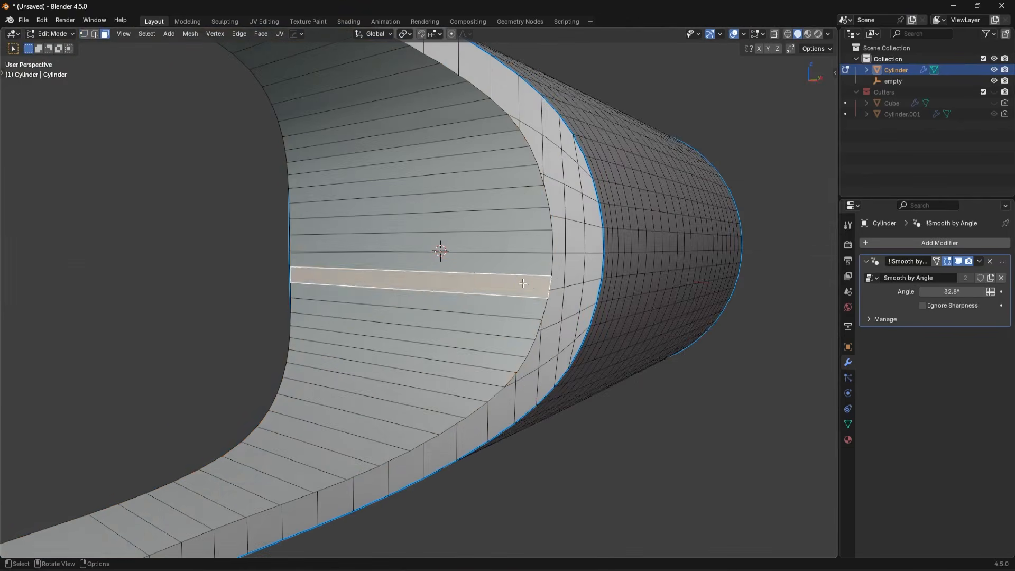
key("1")
key("2")
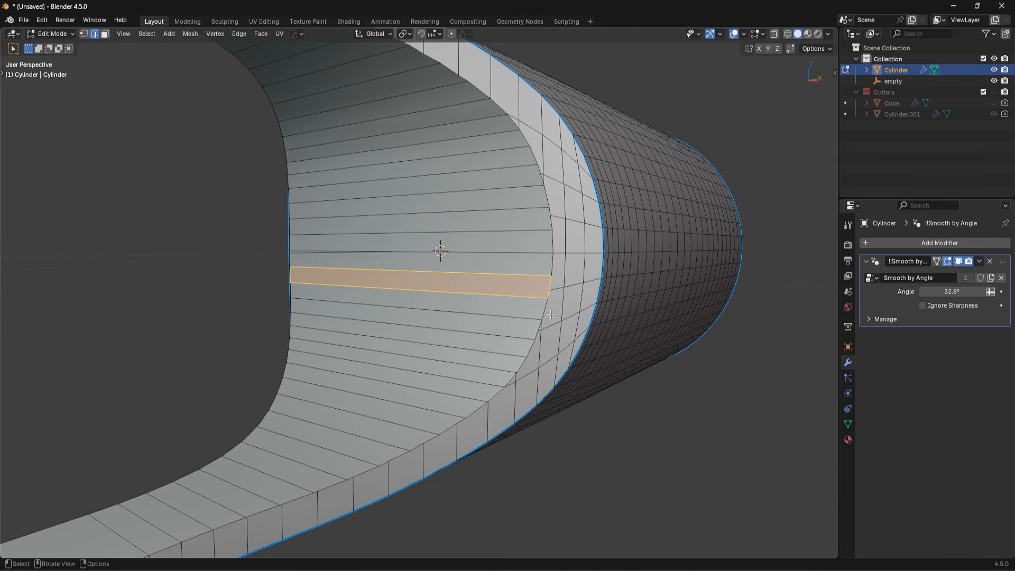
Select the full edge loop around the opening's near rim with MACHIN3 Loop Select at a minimum angle of 60
left_click(553, 264, "alt")
scroll(550, 275, "down", 3)
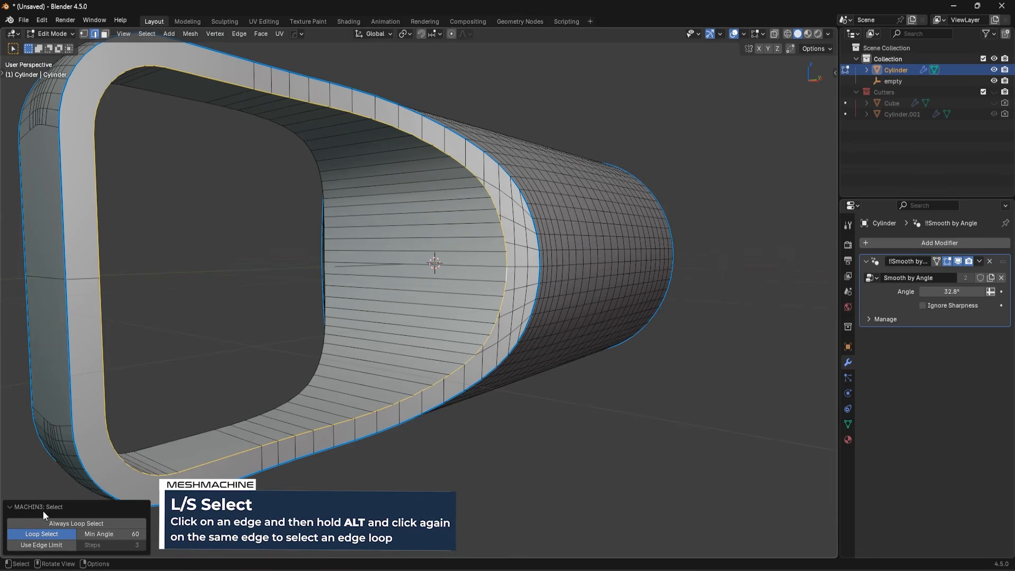
middle_click_drag(416, 356, 410, 363)
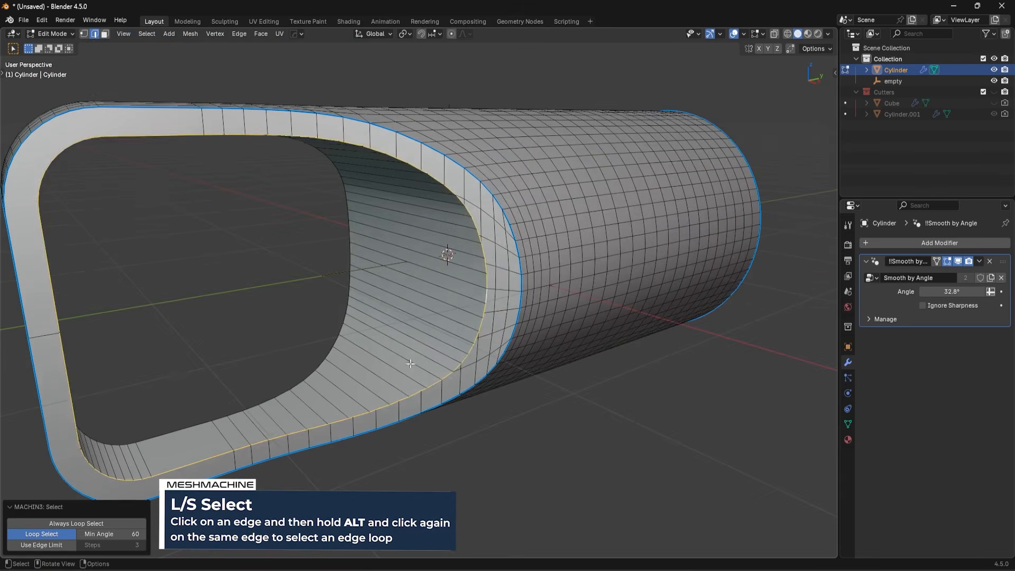
left_click(231, 148)
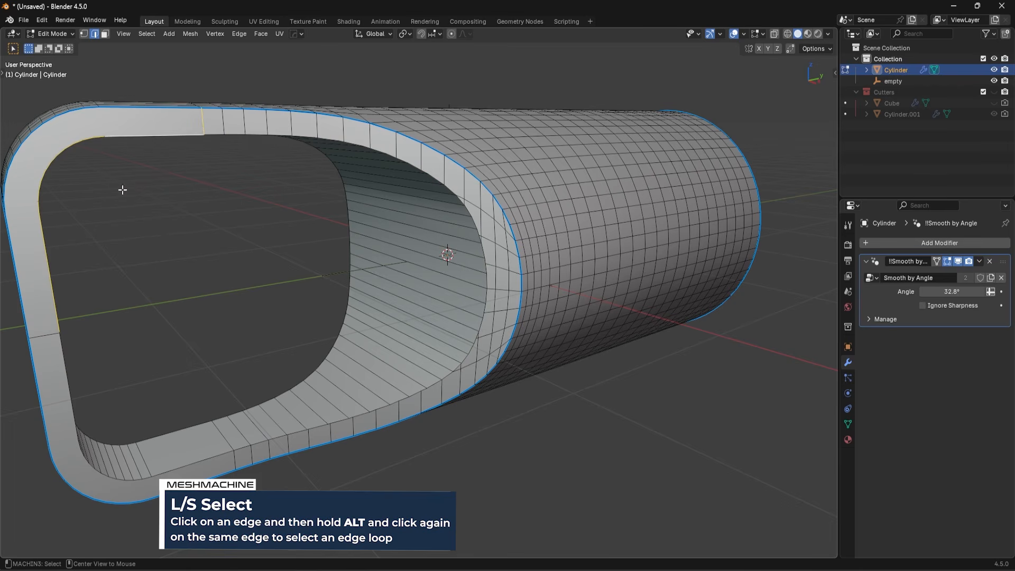
left_click(481, 322)
left_click(481, 322, "alt")
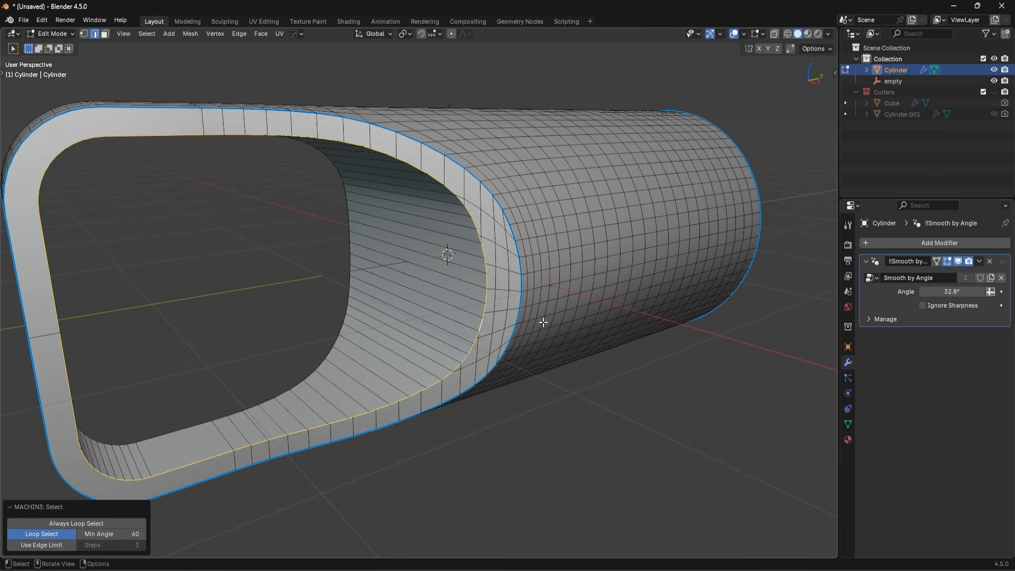
Switch to vertex selection and run MESHmachine Boolean Cleanup on the rim loop, using side A and a threshold of about 0.25
key("Tab")
left_click(471, 325)
key("y")
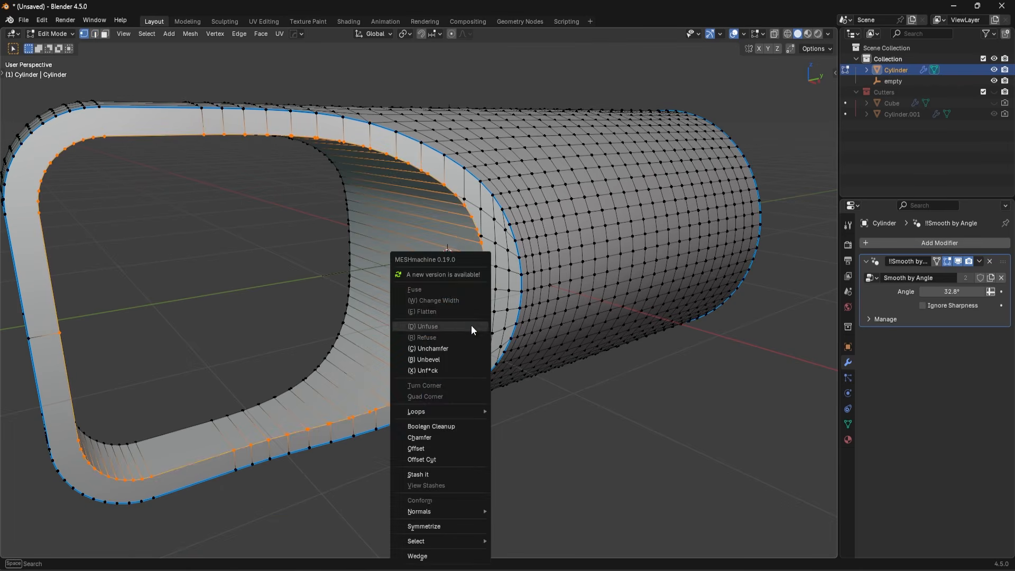
left_click(463, 421)
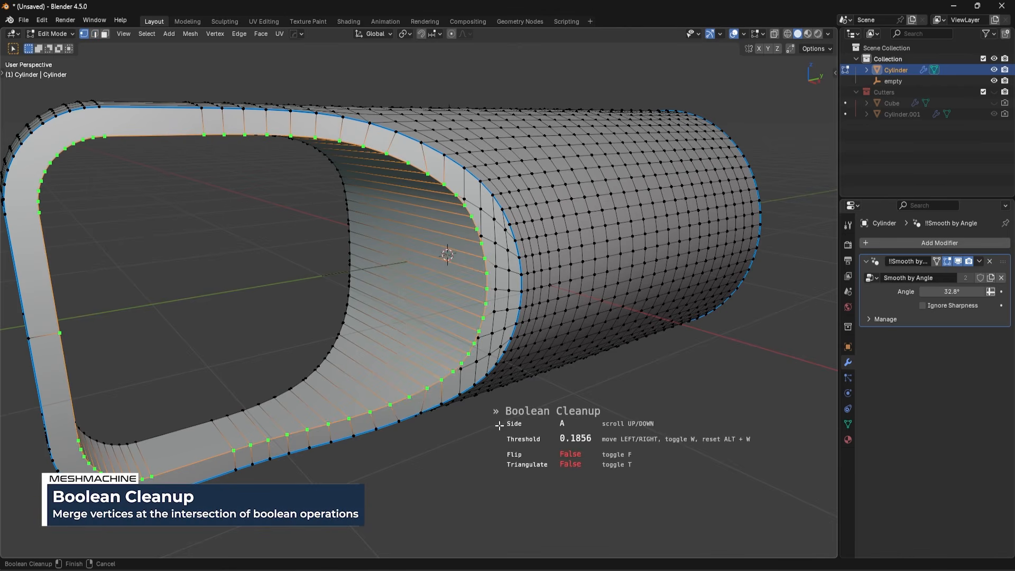
scroll(513, 426, "down", 1)
scroll(513, 427, "up", 1)
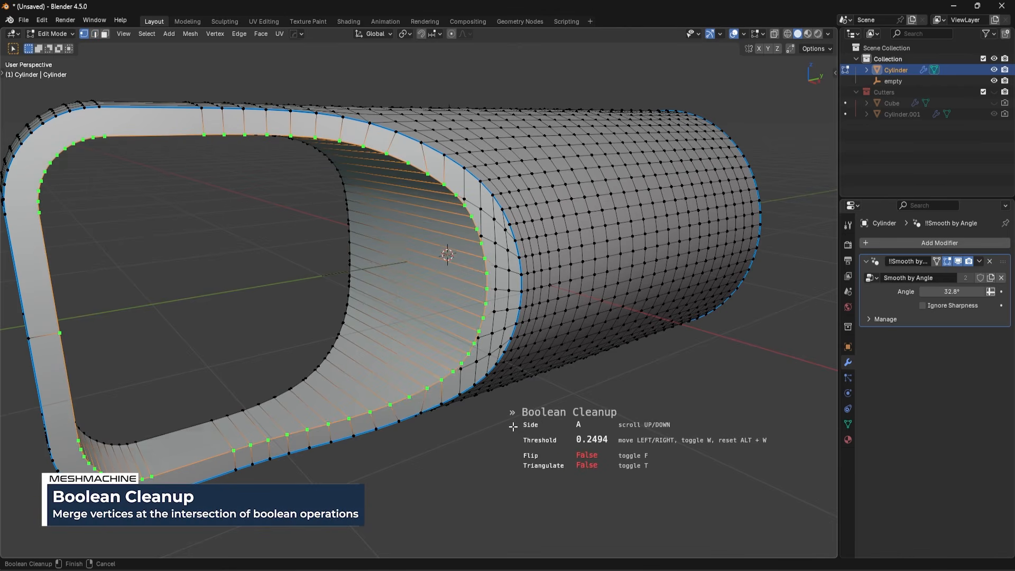
left_click(514, 426)
middle_click_drag(514, 426, 671, 421)
key("super+z")
key("Escape")
Symmetrize the mesh across X and try an 11-segment bevel on the centre edge loop of the opening's inner wall
middle_click_drag(557, 341, 587, 348)
key("alt+x")
middle_click_drag(376, 362, 386, 326)
key("2")
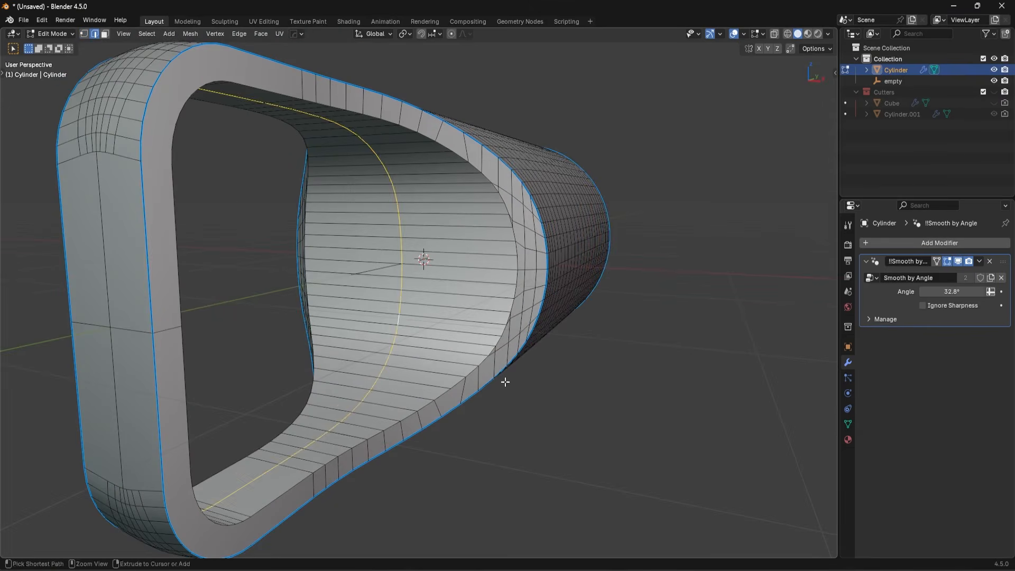
key("ctrl+b")
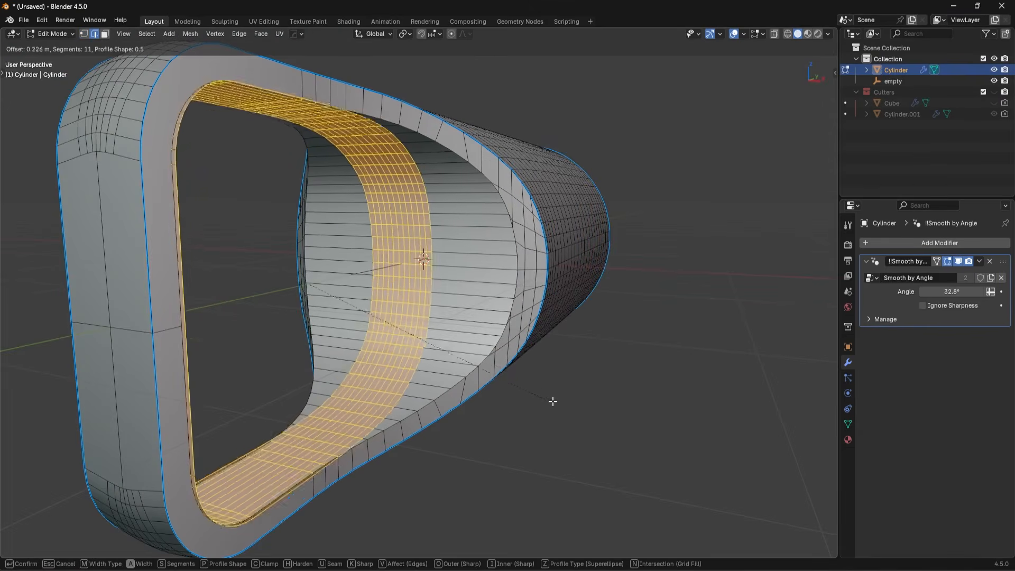
key("Escape")
Slide the inner wall's centre edge loop towards the near rim by a factor of about 0.78, testing the Even and Flipped options
middle_click_drag(562, 392, 421, 396)
key("g")
key("g")
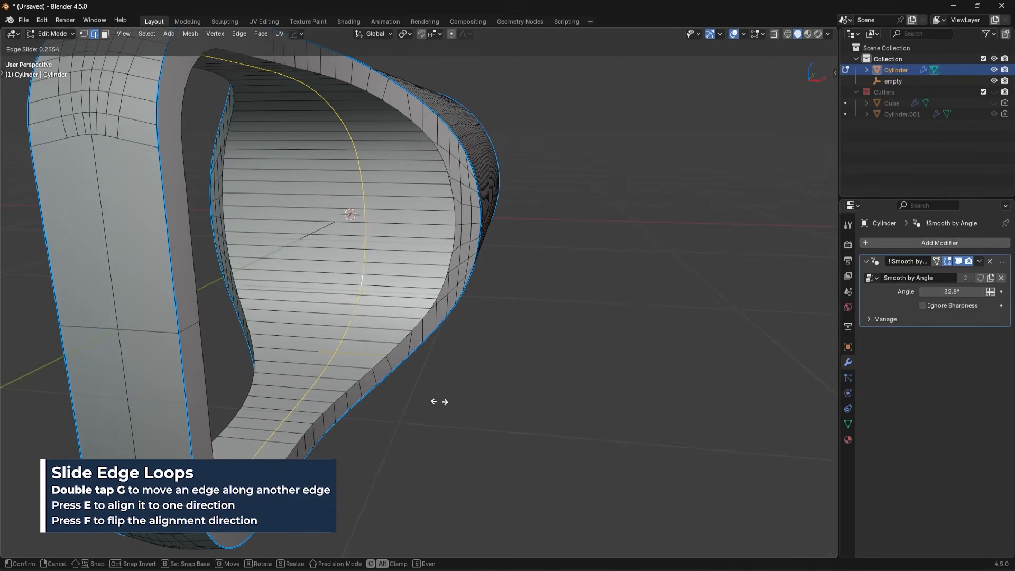
key("e")
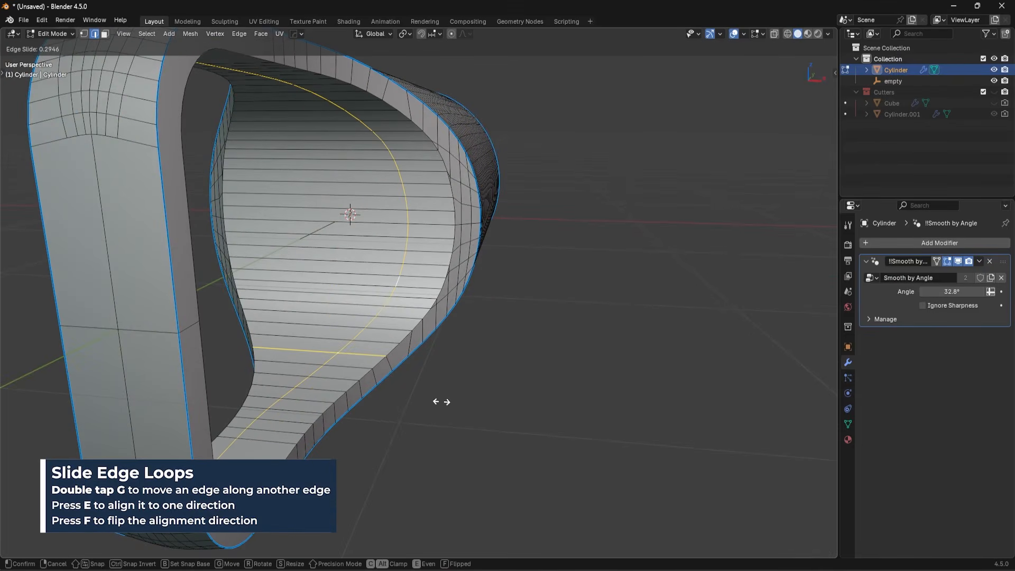
key("f")
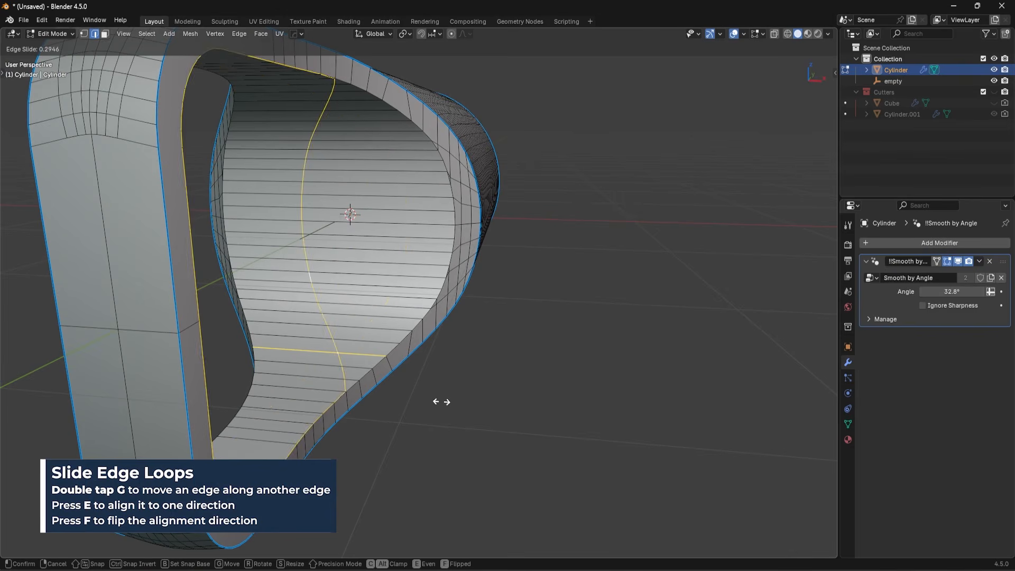
key("f")
key("f")
key("f")
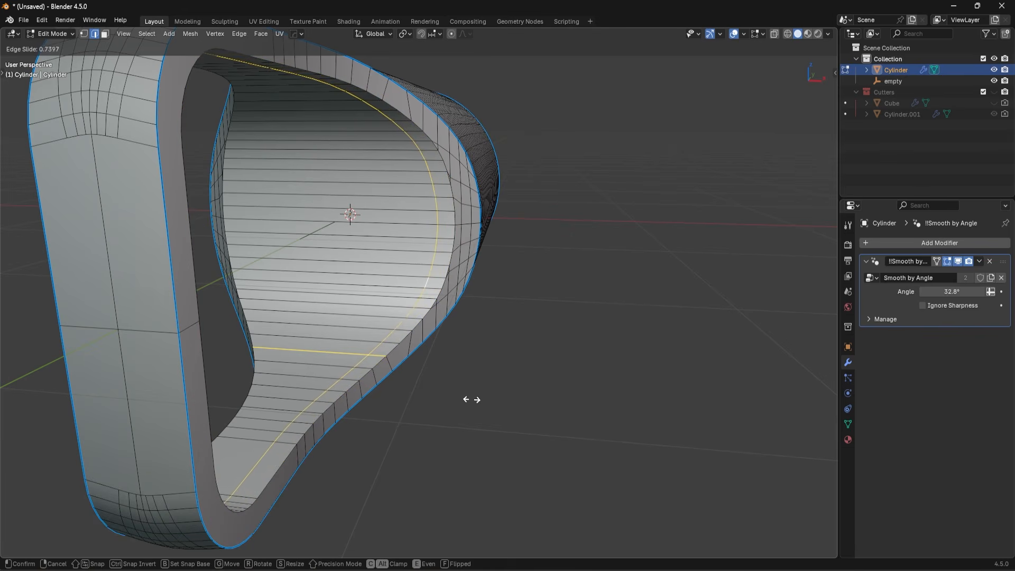
left_click(474, 400)
Add another edge loop on the inner wall and slide it towards the far rim with Even and Flipped alignment
key("g")
key("g")
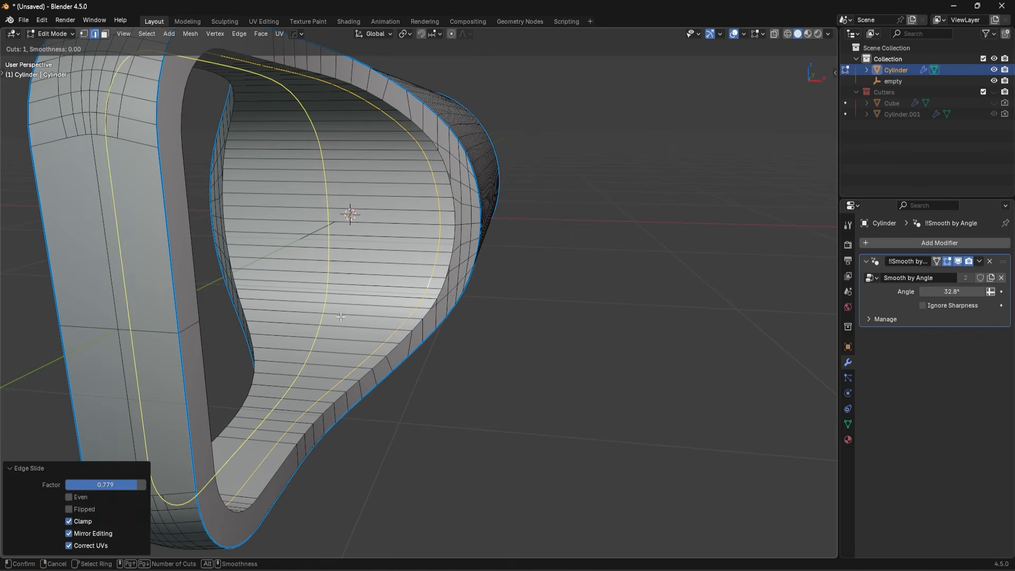
key("e")
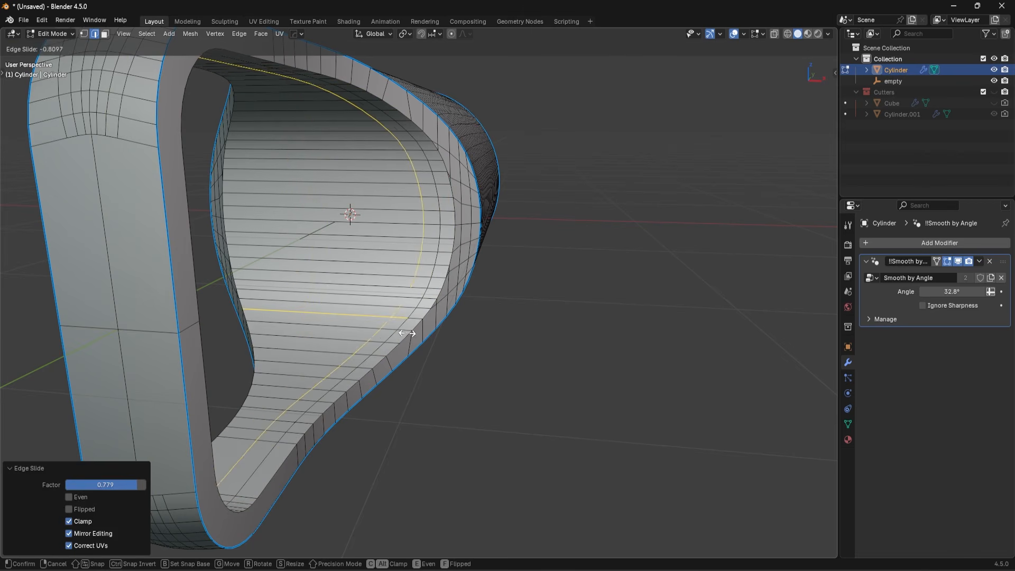
key("f")
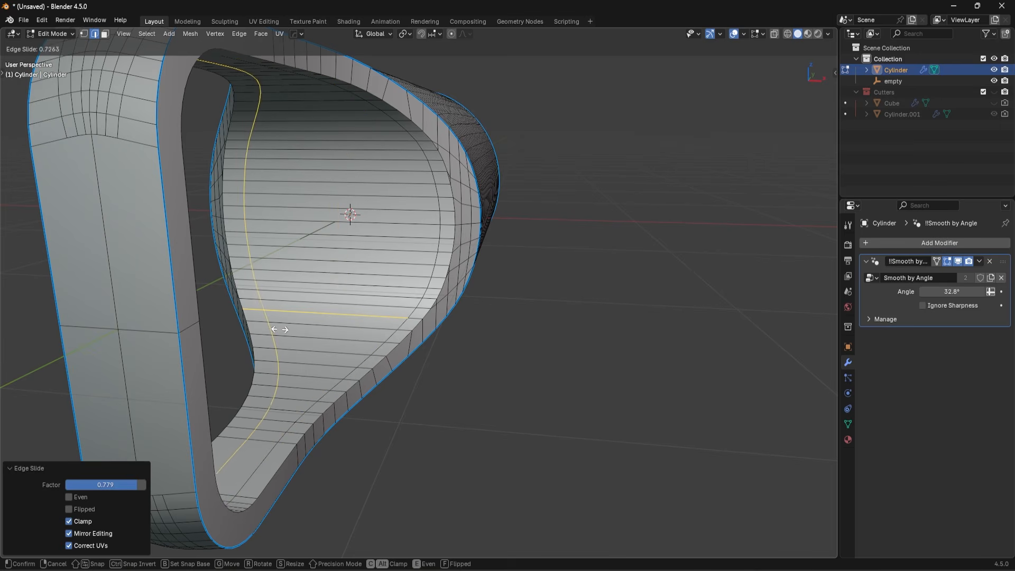
left_click(270, 330)
Symmetrize the mesh across X from the positive to the negative side
key("alt+x")
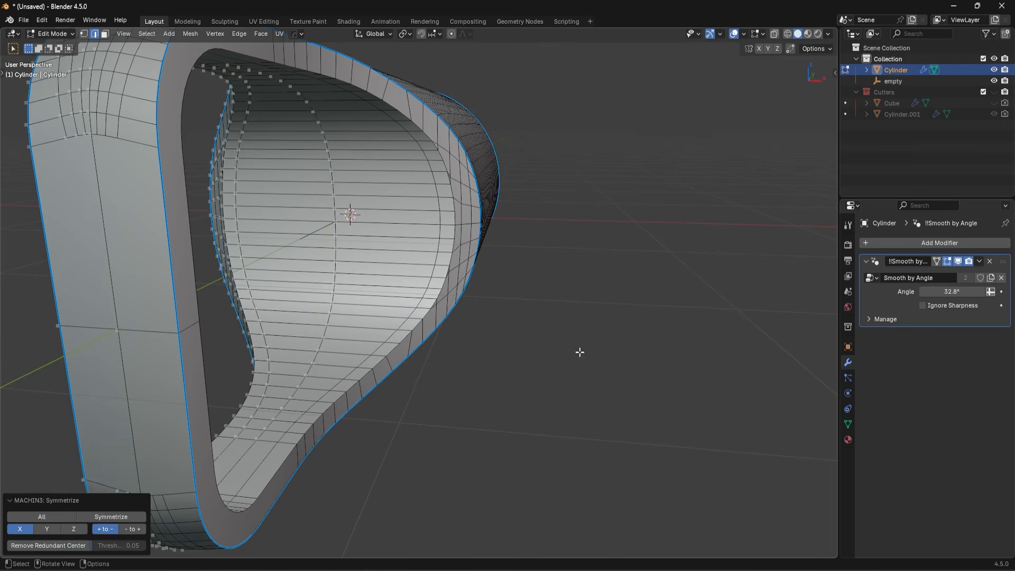
key("ctrl+r")
left_click(368, 348)
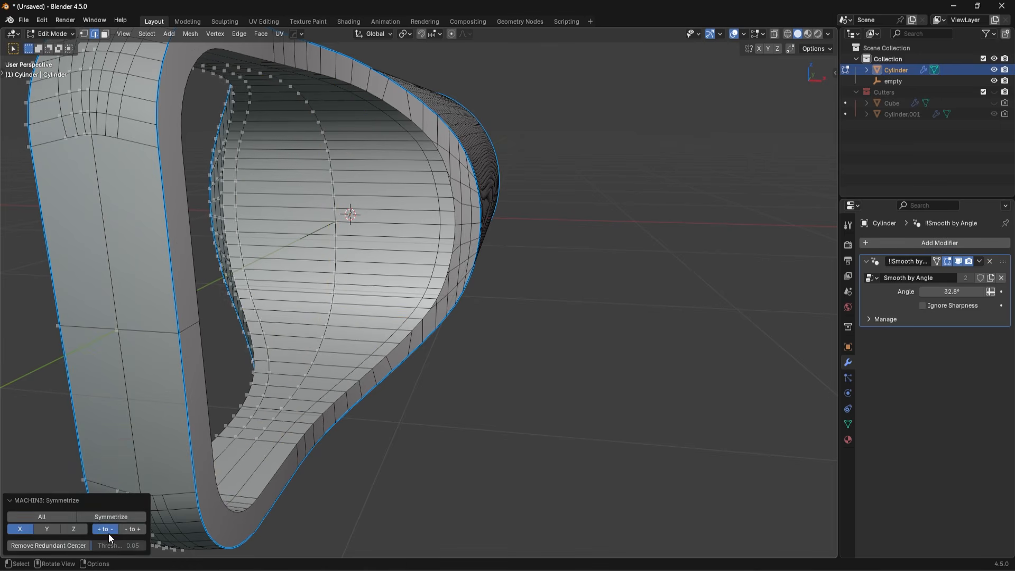
Enable redundant centre removal for the symmetrize, then select the middle face loop of the opening's inner wall
left_click(70, 547)
mouse_move(453, 339)
middle_mouse_down()
mouse_move(284, 351)
mouse_move(433, 340)
middle_mouse_up()
key("3")
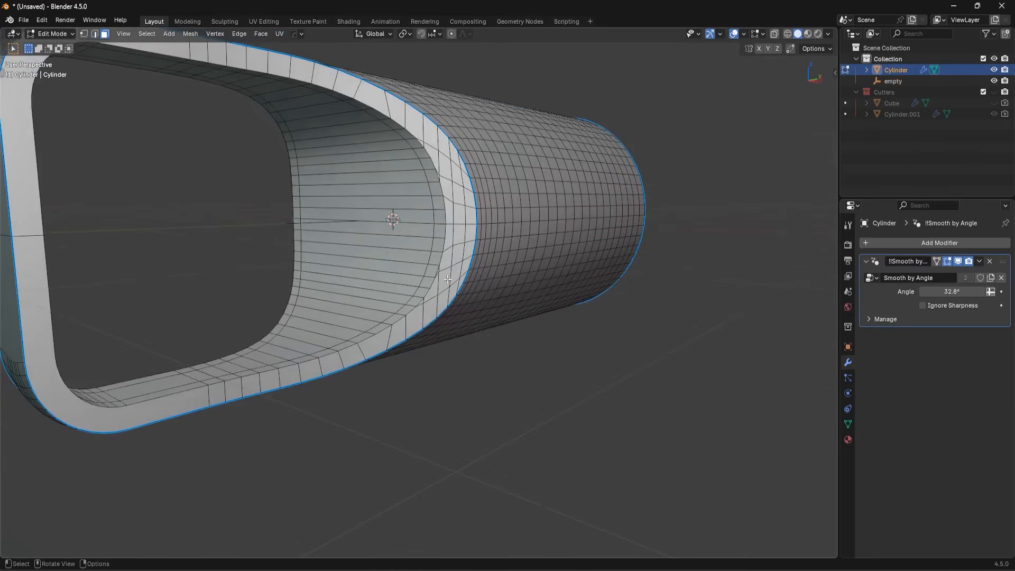
left_click(377, 219, "alt")
mouse_move(377, 219)
middle_mouse_down()
mouse_move(363, 249)
mouse_move(381, 243)
mouse_move(253, 229)
mouse_move(364, 214)
middle_mouse_up()
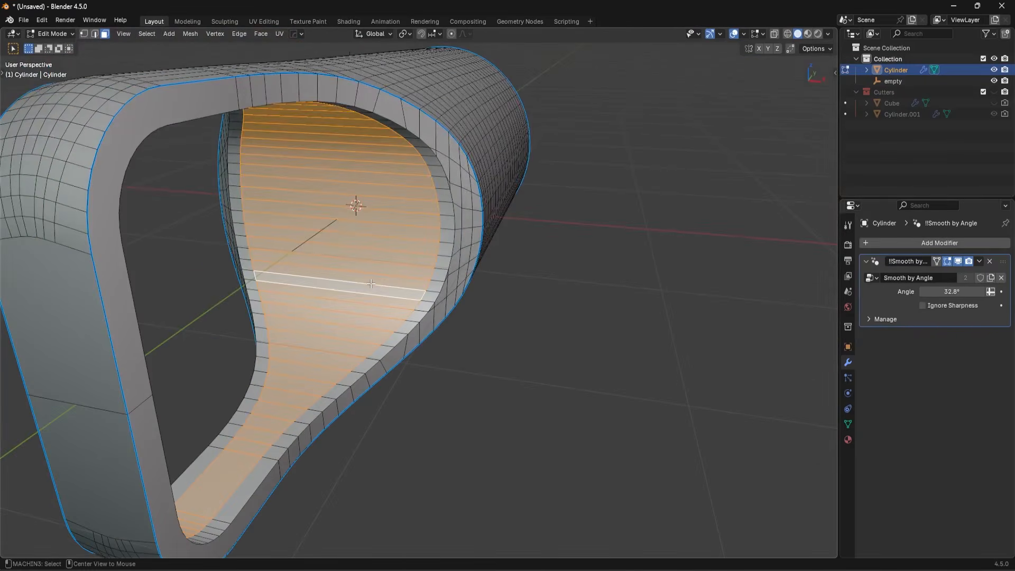
Extrude the selected inner-wall faces in place and shrink/fatten them by about 0.059 m into the opening
middle_click_drag(373, 345, 587, 383)
key("e")
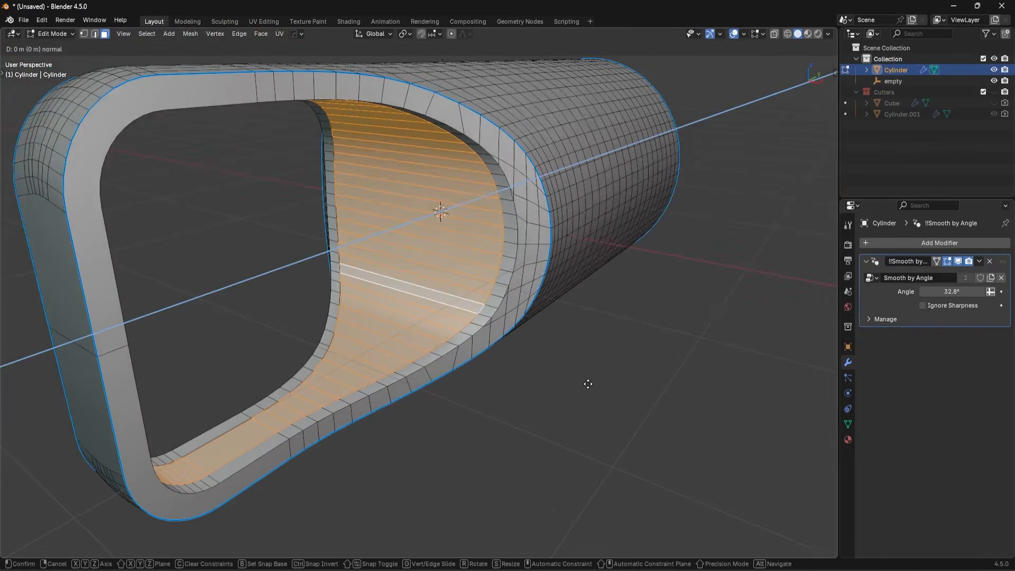
right_click(588, 384)
key("alt+s")
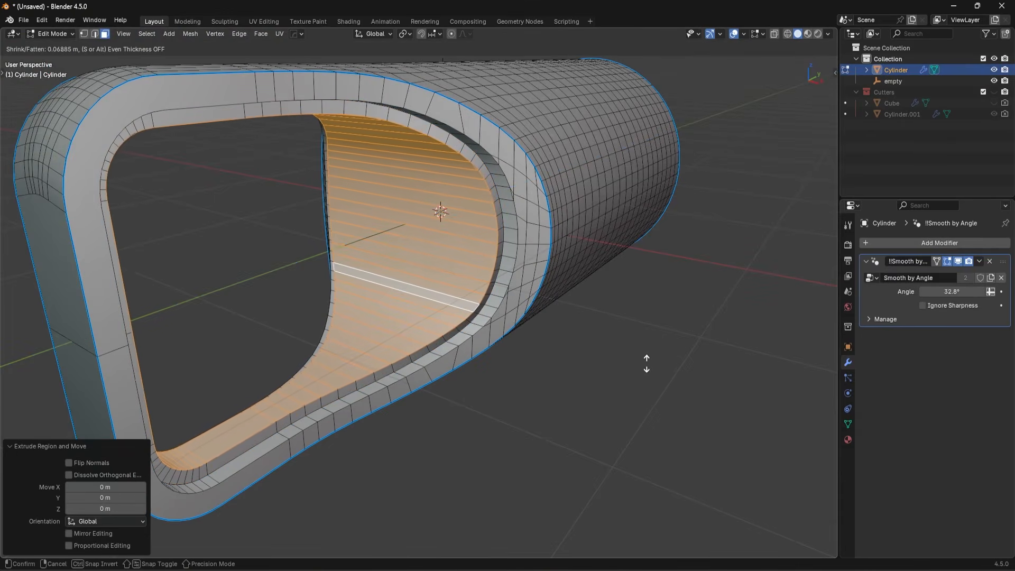
left_click(647, 377)
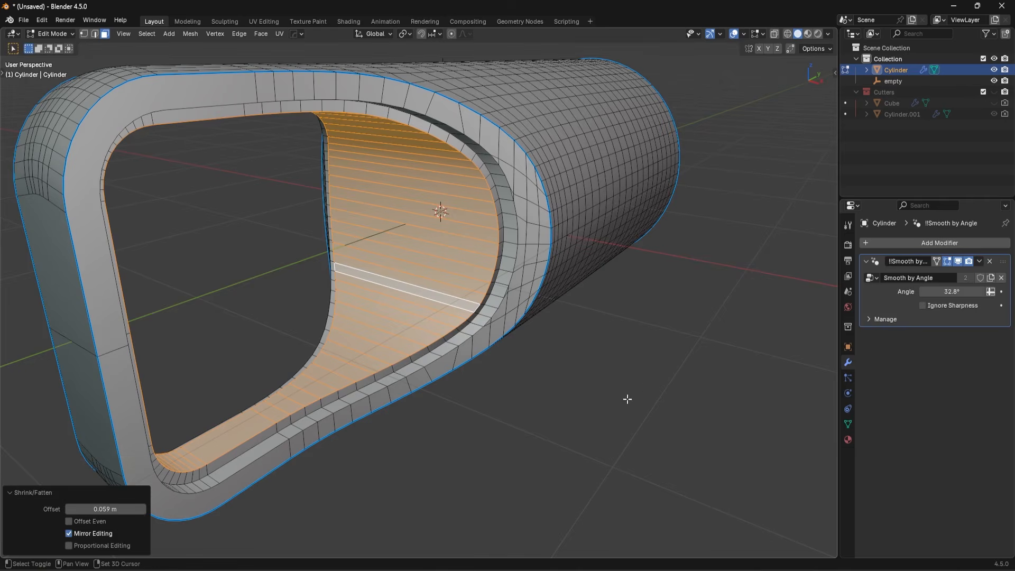
Scale the raised inner-wall face band along the global X axis to about 0.71
mouse_move(626, 399)
middle_mouse_down()
mouse_move(533, 386)
mouse_move(625, 410)
middle_mouse_up()
key("s")
key("x")
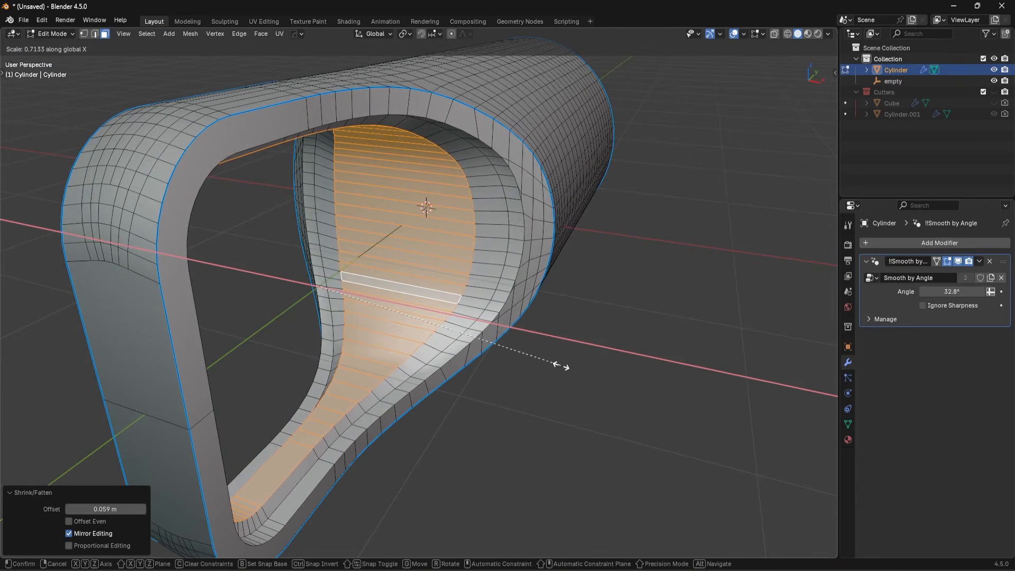
left_click(554, 367)
Bevel the edge loops bordering the raised inner band with 4 segments and a width of about 0.022 m
middle_click_drag(541, 379, 428, 367)
scroll(412, 369, "up", 4)
key("Tab")
left_click(424, 476)
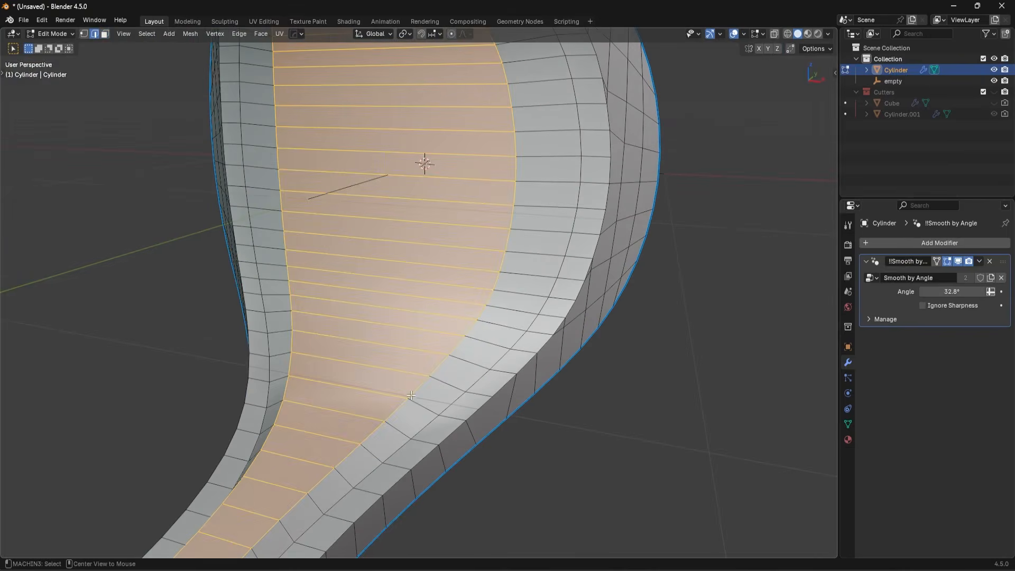
left_click(414, 392, "alt")
key("ctrl+b")
scroll(614, 454, "up", 3)
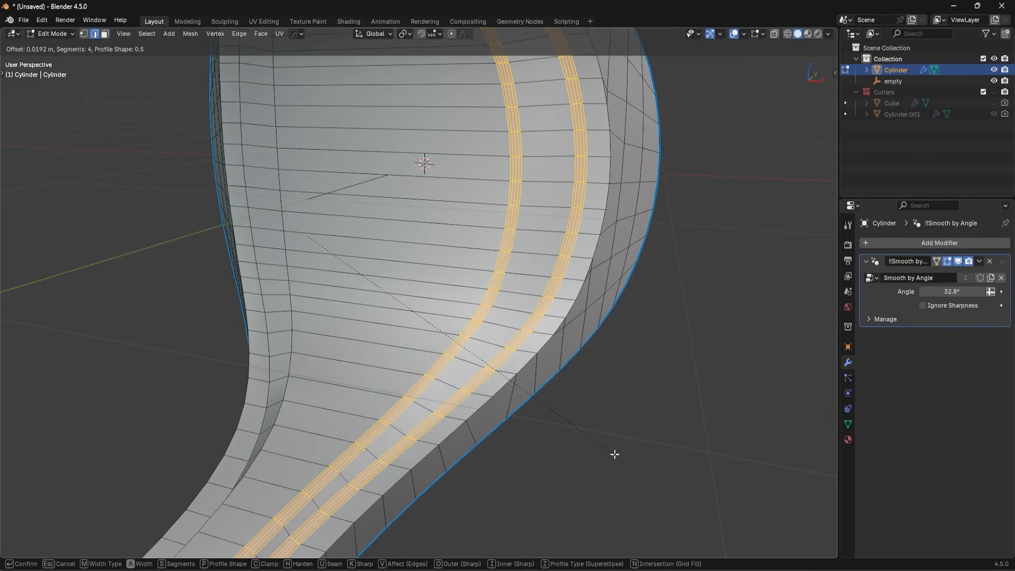
left_click(623, 457)
scroll(624, 458, "down", 5)
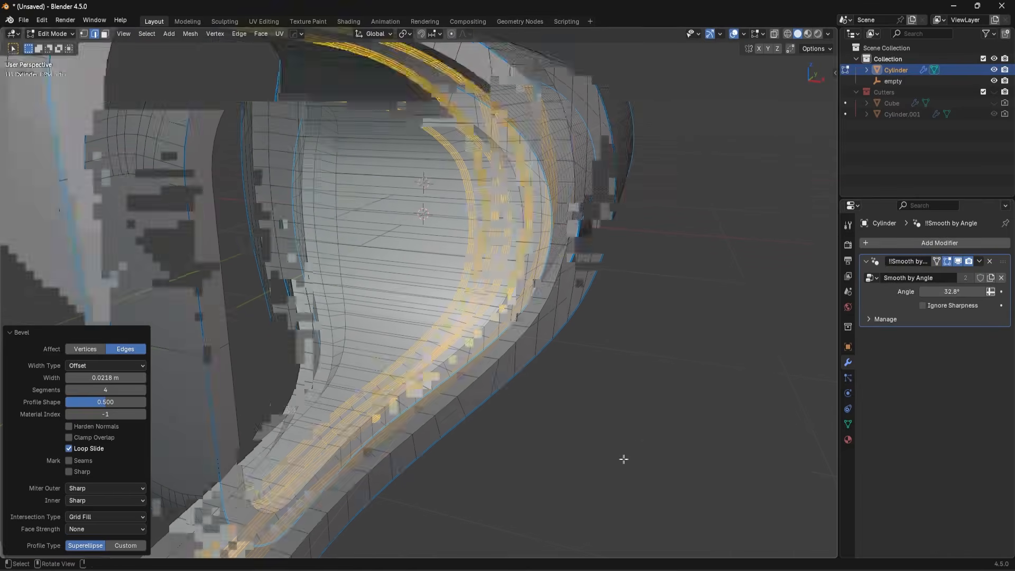
key("Tab")
Rotate the cylinder -90° about the global X axis and save the file as cyl.blend
scroll(550, 347, "down", 3)
middle_click_drag(550, 348, 455, 339)
left_click(494, 353)
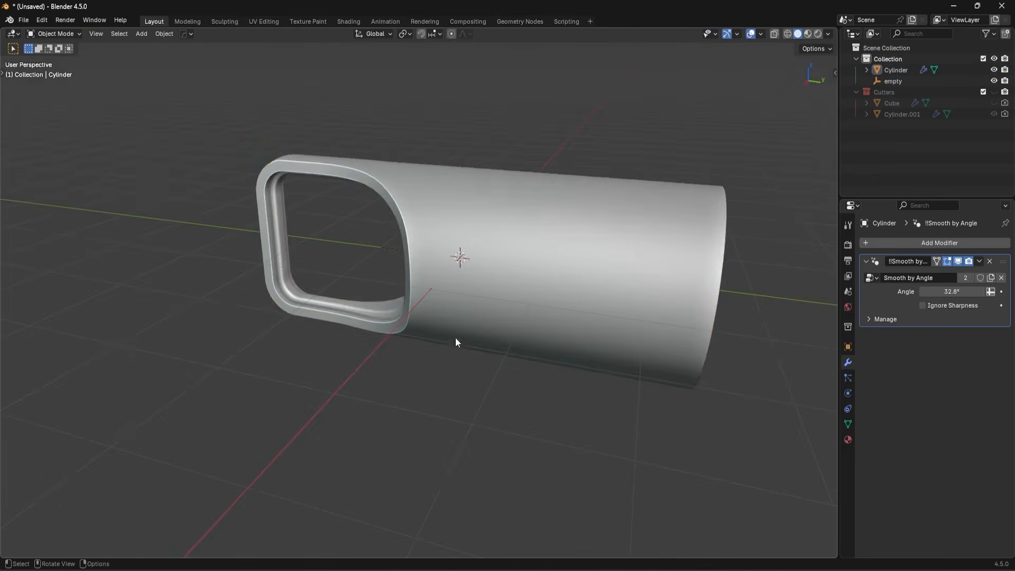
left_click(455, 338)
scroll(487, 386, "down", 2)
middle_click_drag(487, 390, 518, 373)
type("rx-90")
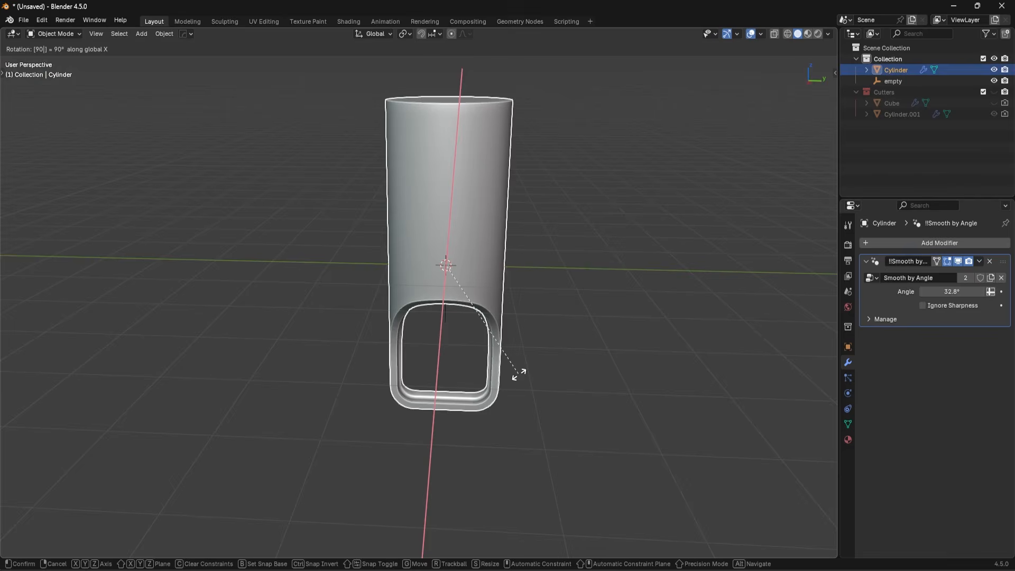
key("Return")
key("KP_3")
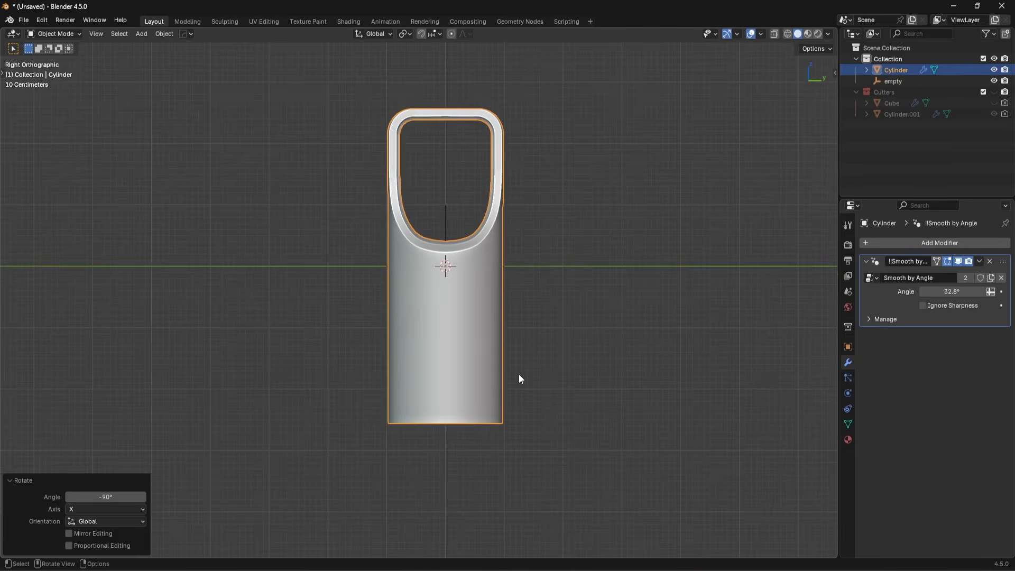
middle_click_drag(548, 330, 506, 208)
scroll(506, 212, "up", 4)
middle_click_drag(465, 269, 521, 264)
scroll(507, 261, "down", 4)
middle_click_drag(511, 317, 420, 196)
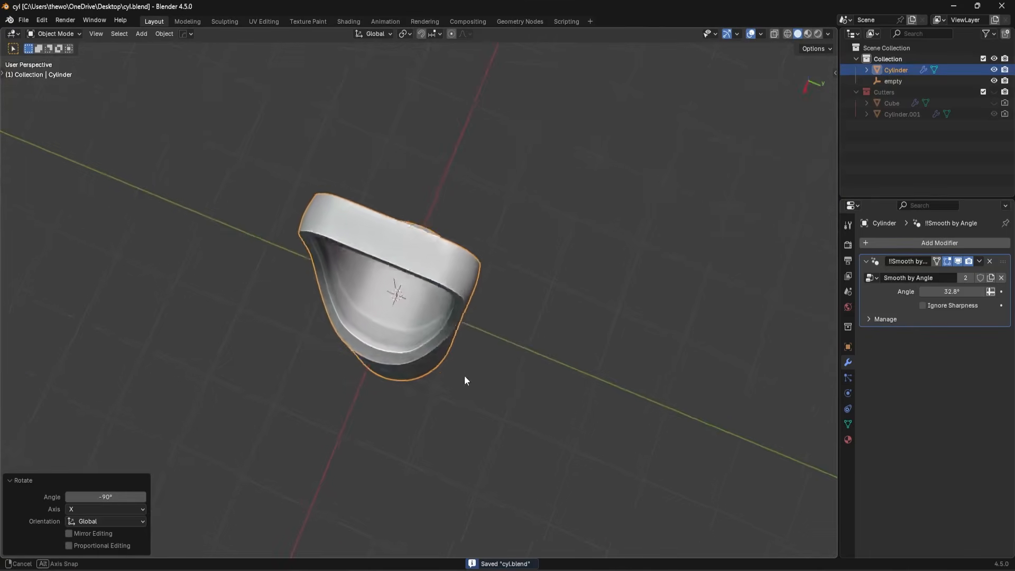
scroll(455, 271, "up", 3)
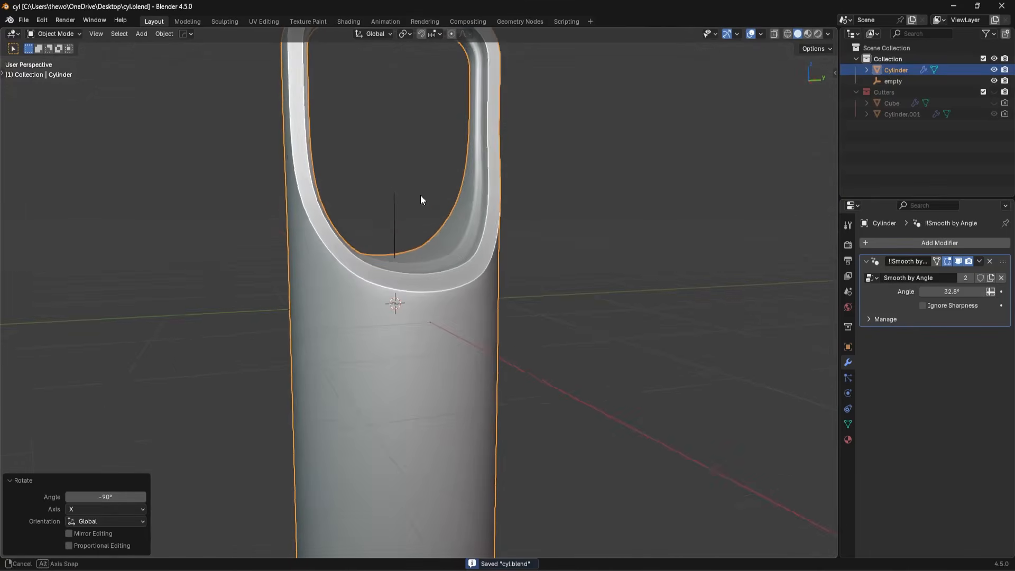
Bevel the outer edge loop of the opening's flat rim with one segment, about 0.019 m wide
key("Tab")
middle_click_drag(344, 267, 390, 296)
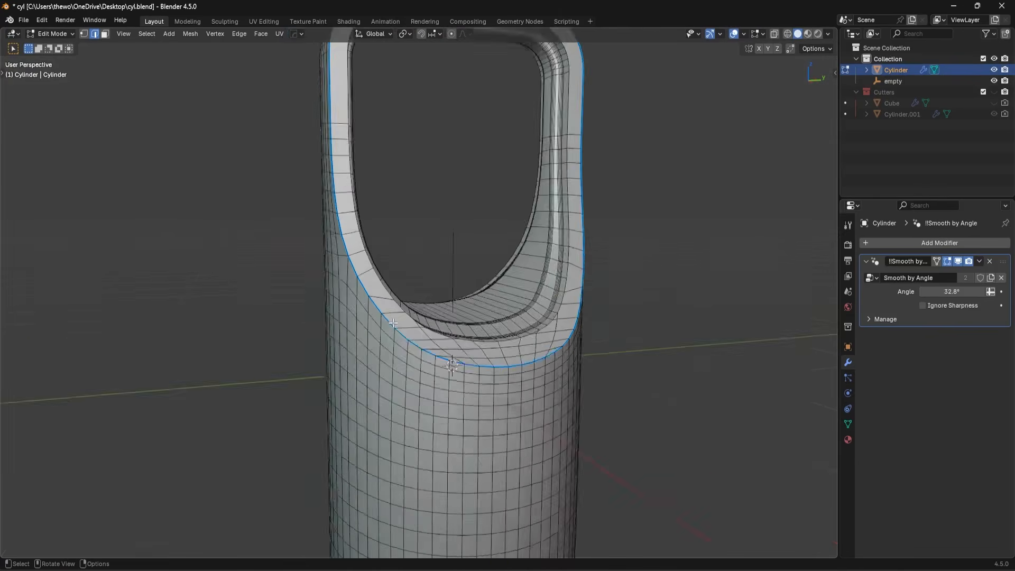
scroll(390, 334, "up", 3)
left_click(370, 341, "alt")
scroll(582, 317, "down", 3)
middle_click_drag(608, 312, 659, 365)
key("ctrl+b")
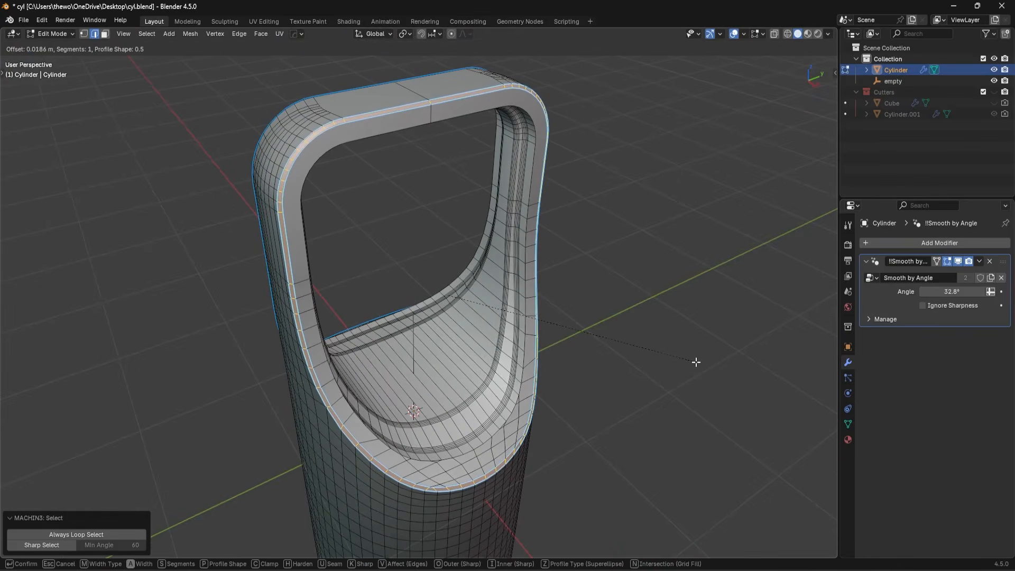
left_click(700, 363)
Symmetrize the body's mesh across X to carry the rim bevel to the other side
key("Tab")
scroll(618, 355, "down", 3)
middle_click_drag(618, 356, 660, 362)
key("Tab")
key("alt+x")
key("Tab")
middle_click_drag(489, 317, 413, 299)
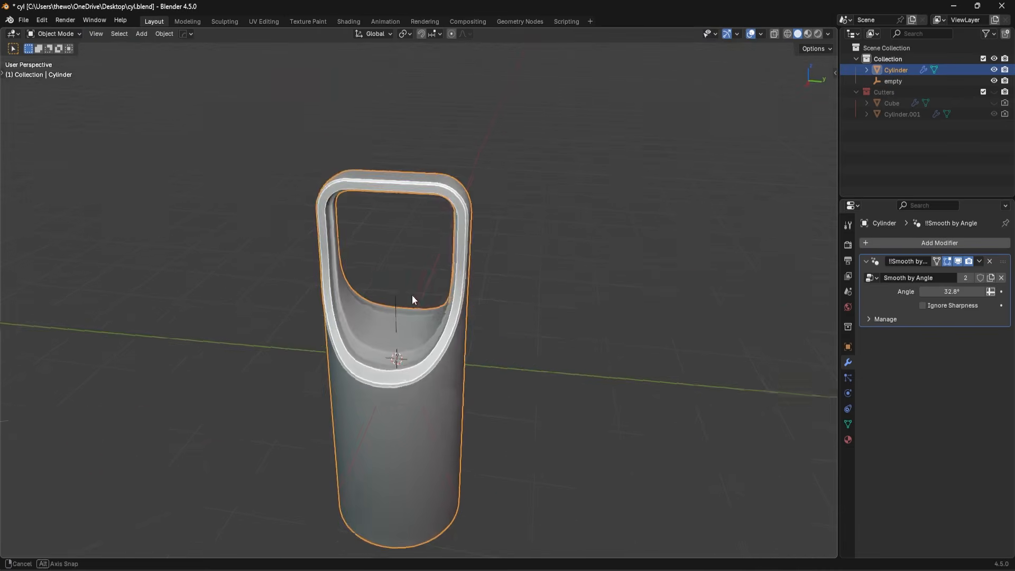
Add a new cylinder with 64 vertices and shade it auto smooth
scroll(521, 215, "up", 4)
key("shift+a")
mouse_move(523, 215)
left_click(578, 276)
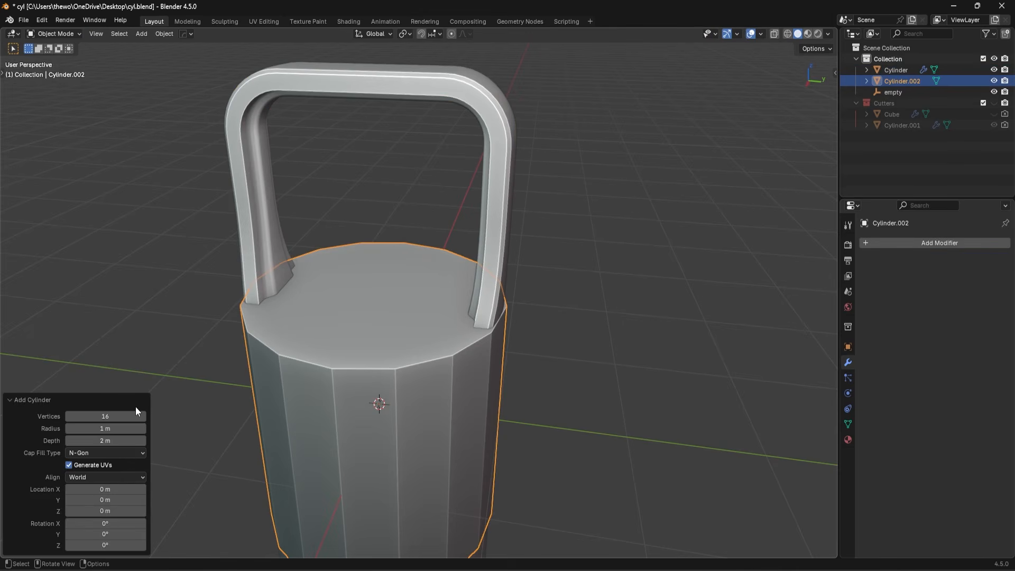
left_click(117, 417)
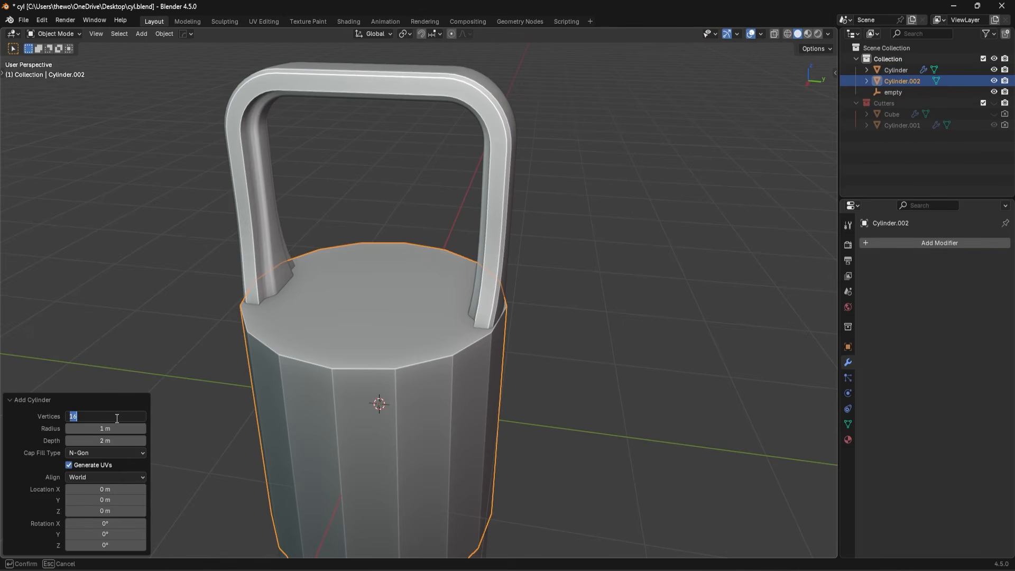
type("64")
key("Return")
right_click(474, 294)
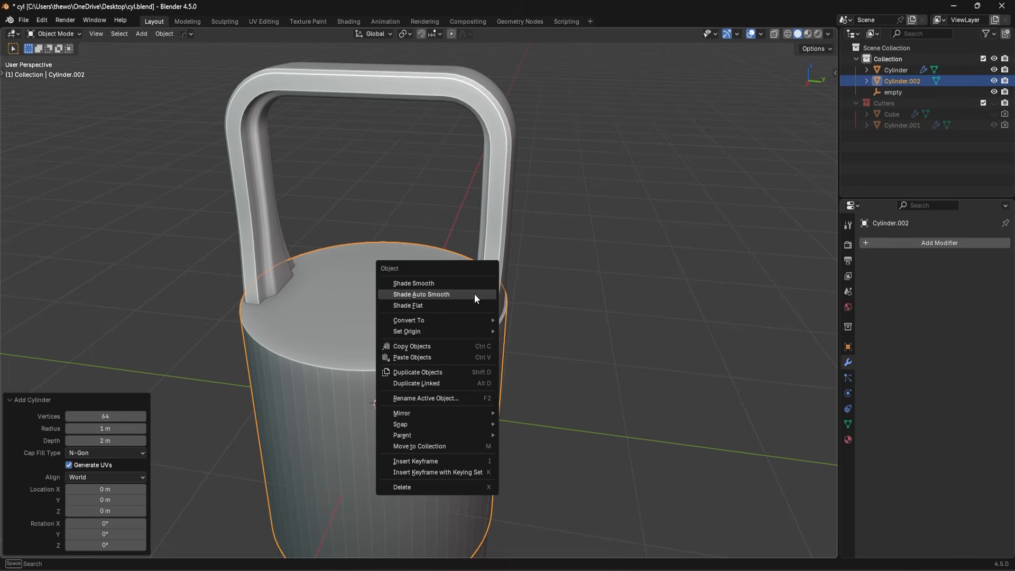
left_click(475, 293)
Scale the new cylinder to about 0.68 and move it up about 0.65 m along Z
key("s")
left_click(572, 400)
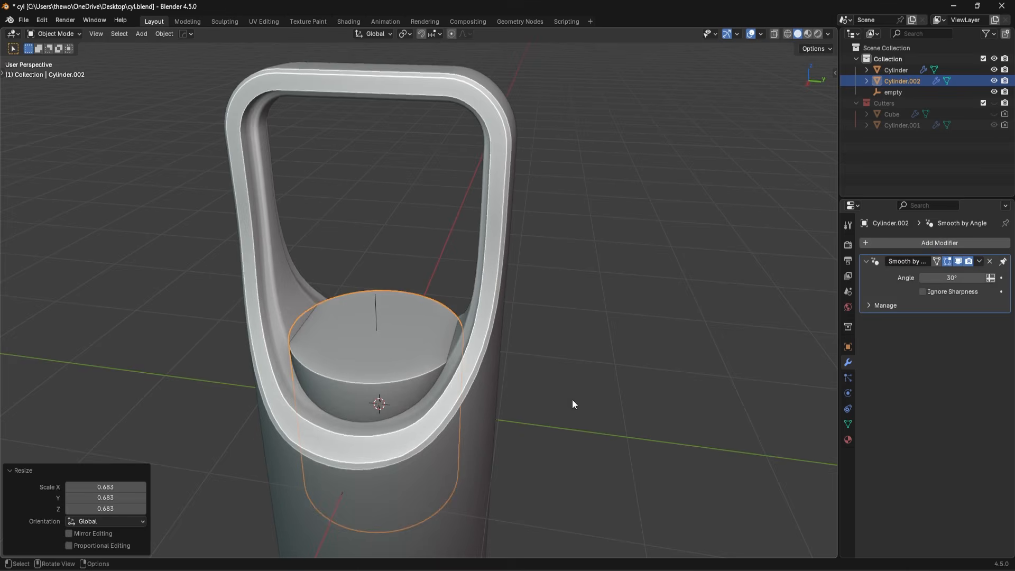
middle_click_drag(467, 372, 491, 397)
key("g")
key("z")
left_click(506, 336)
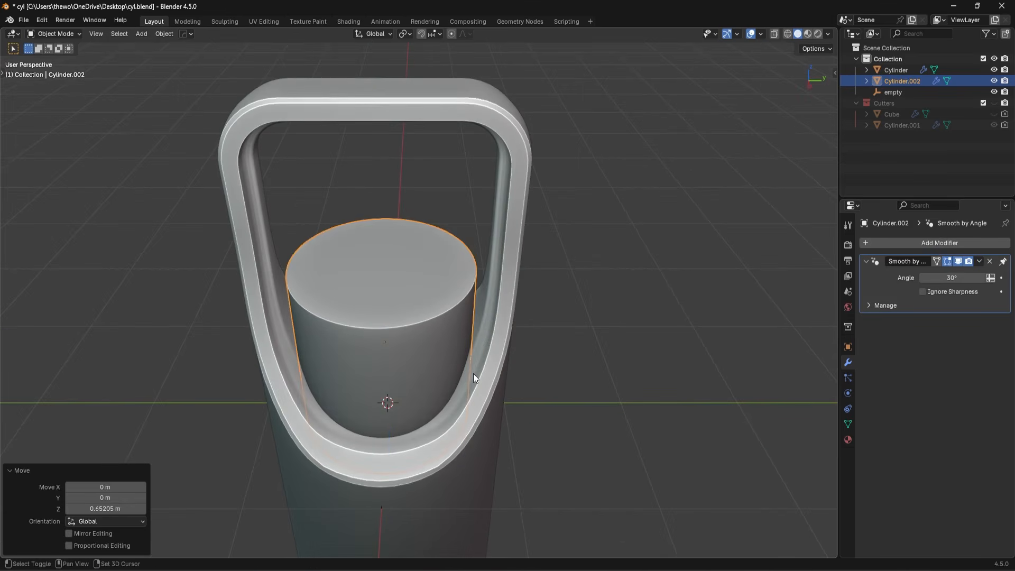
Subtract the new cylinder from the body with a difference boolean and lower the cutter about 0.36 m along Z
left_click(480, 370, "shift")
key("ctrl+KP_Subtract")
key("g")
middle_click_drag(481, 369, 507, 405)
key("z")
left_click(530, 420)
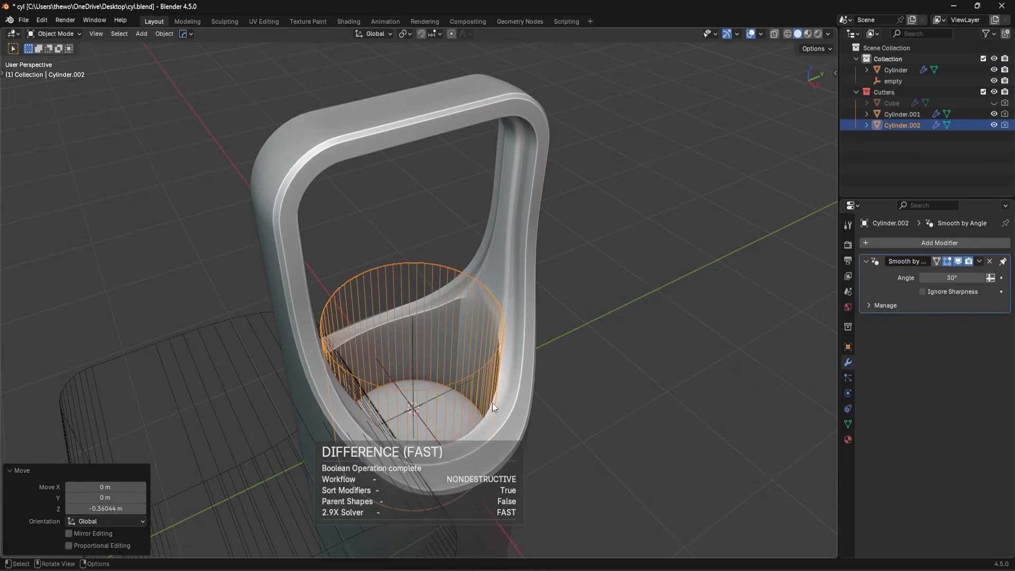
Scale the cylindrical cutter along Z by about 1.4 to deepen the pocket
key("s")
key("z")
left_click(609, 401)
middle_click_drag(609, 403, 618, 375)
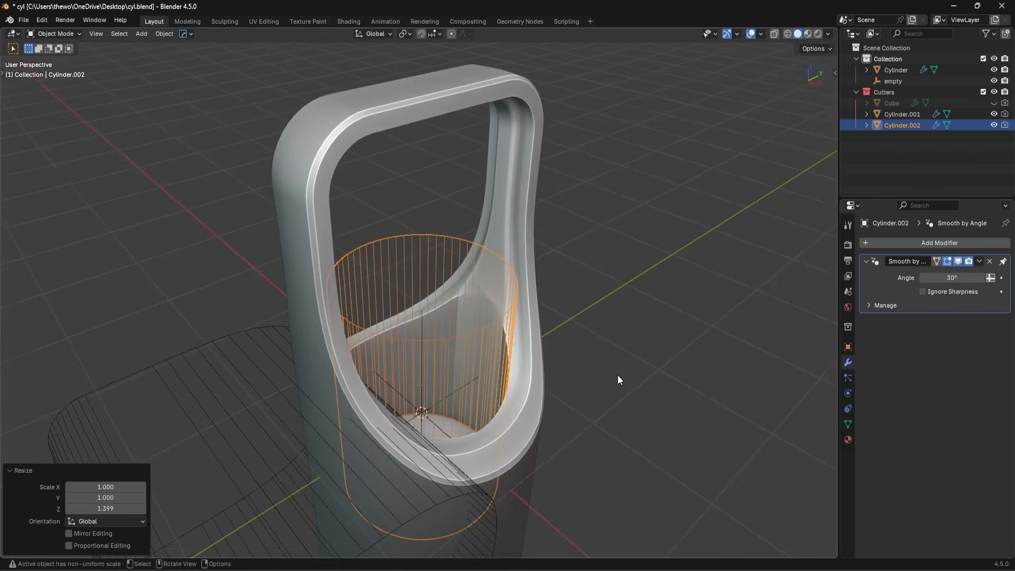
Fine-tune the cutter's overall scale with the viewport overlays temporarily hidden
left_click(751, 34)
middle_click_drag(629, 299, 639, 308)
key("s")
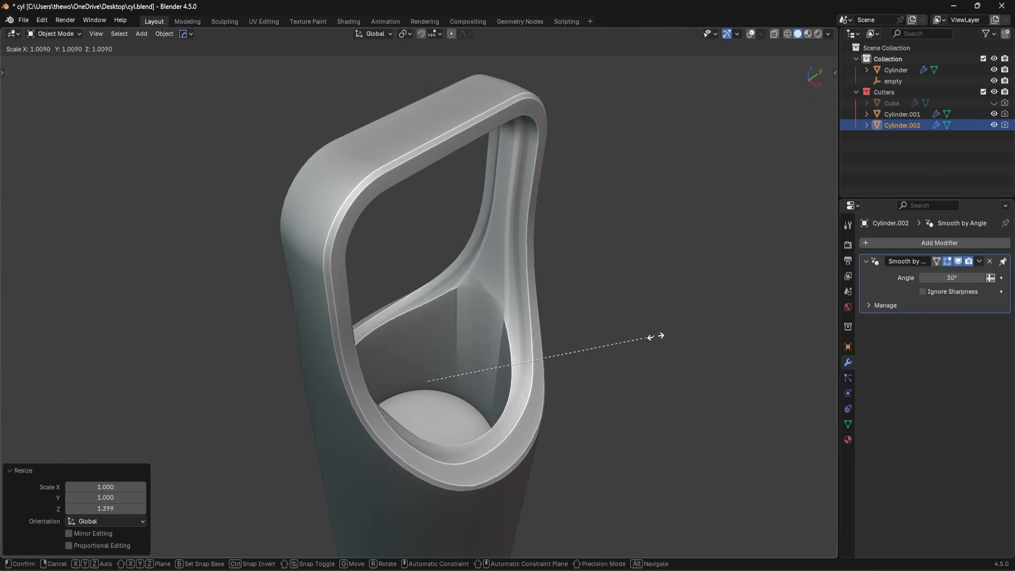
left_click(495, 363)
middle_click_drag(522, 362, 507, 272)
left_click(751, 34)
Set the body's auto smooth angle to 17.7°
mouse_move(597, 251)
middle_mouse_down()
mouse_move(517, 245)
mouse_move(584, 251)
middle_mouse_up()
left_click(517, 245)
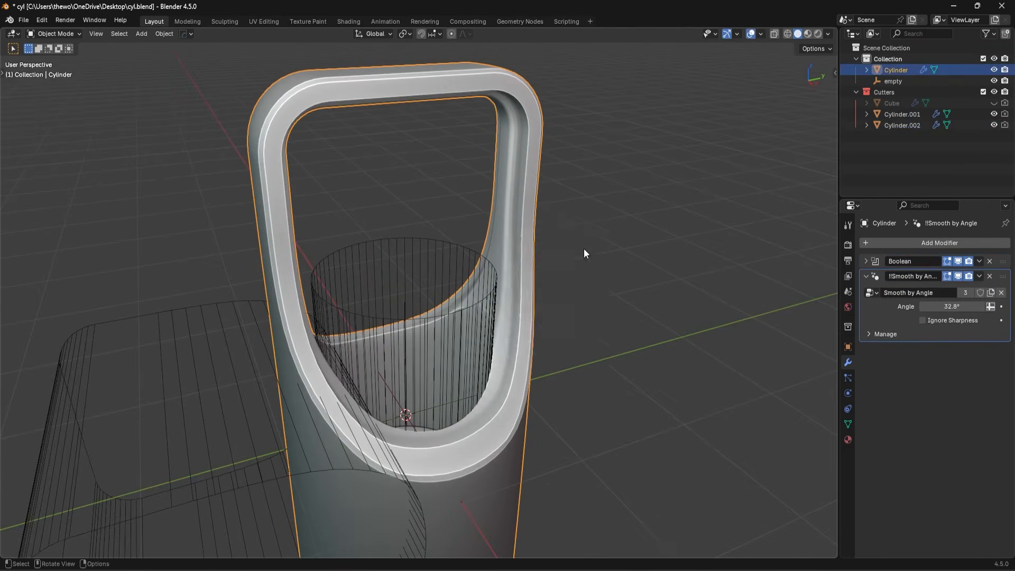
key("q")
left_click(584, 251)
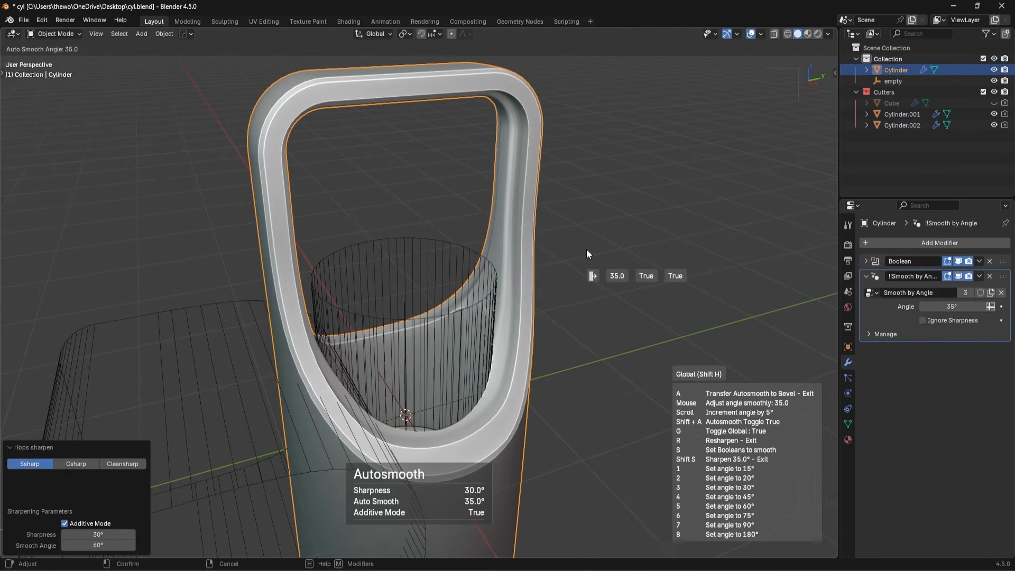
left_click(798, 281)
mouse_move(798, 281)
middle_mouse_down()
mouse_move(548, 322)
mouse_move(665, 322)
mouse_move(580, 318)
mouse_move(484, 339)
middle_mouse_up()
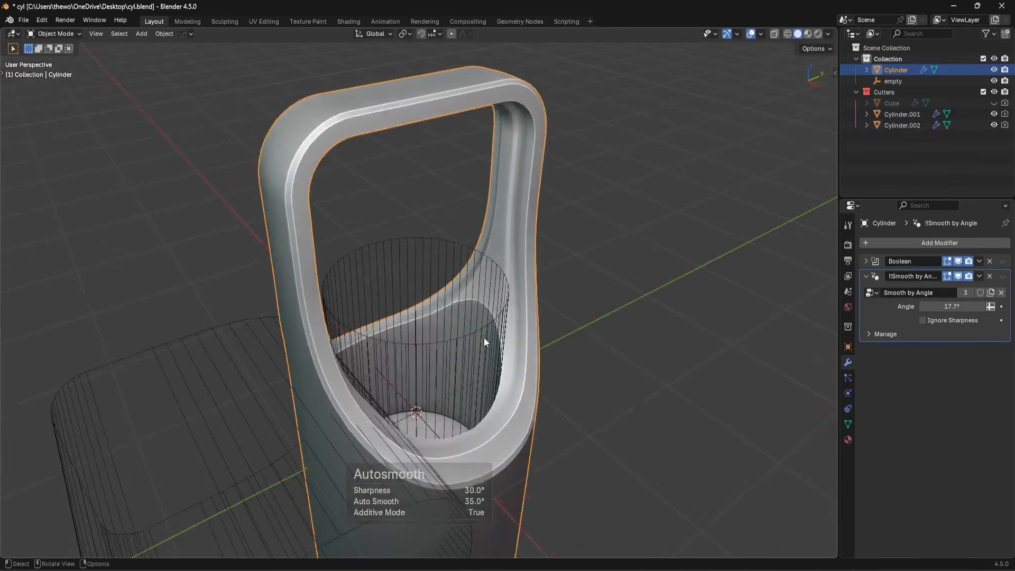
Select the bottom face of the cylindrical cutter and bevel its edges with 10 segments and about 0.39 m offset
left_click(483, 340)
key("Tab")
left_click(510, 373)
key("shift+z")
left_click(414, 458)
key("z")
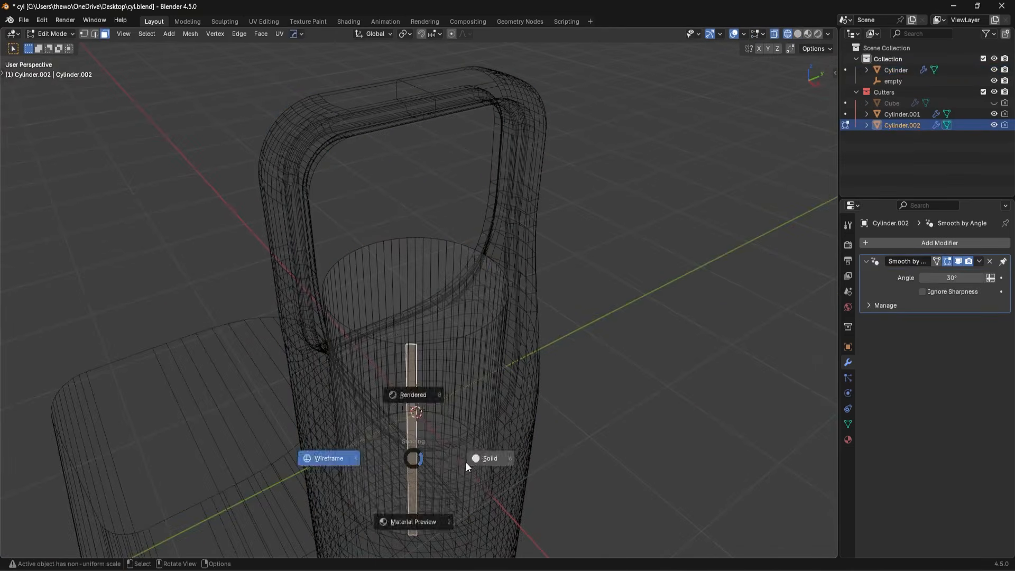
left_click(471, 462)
key("shift+z")
left_click(385, 471)
mouse_move(388, 470)
middle_mouse_down()
mouse_move(449, 462)
mouse_move(534, 473)
middle_mouse_up()
key("shift+z")
scroll(642, 462, "up", 5)
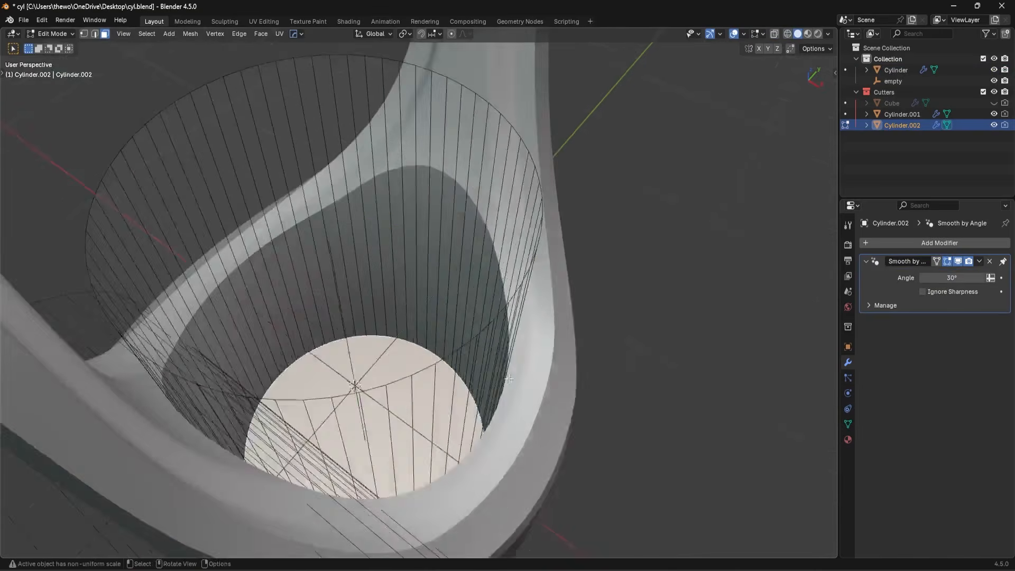
key("ctrl+b")
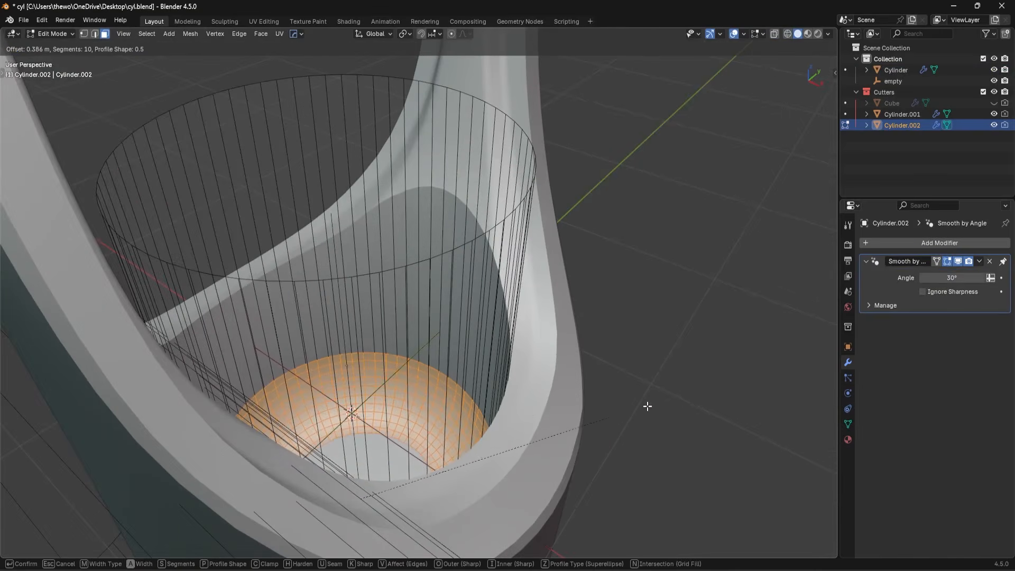
left_click(637, 427)
key("Tab")
Hide the cutters and apply the Boolean modifier on the body
middle_click_drag(636, 427, 541, 279)
scroll(524, 312, "down", 5)
key("shift+2")
left_click(465, 241)
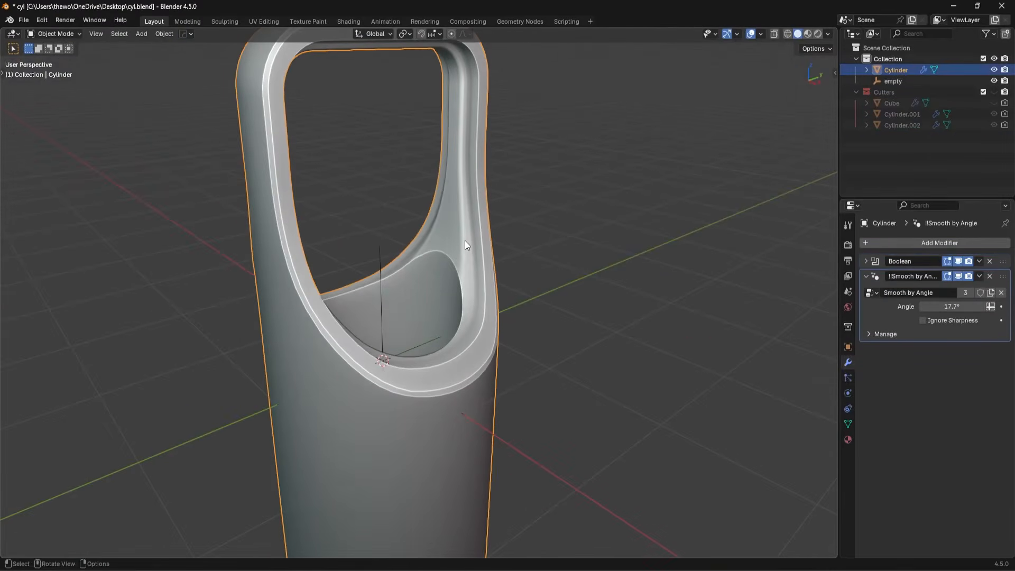
left_click(957, 262)
left_click(958, 261)
left_click(980, 262)
left_click(971, 276)
scroll(577, 284, "up", 4)
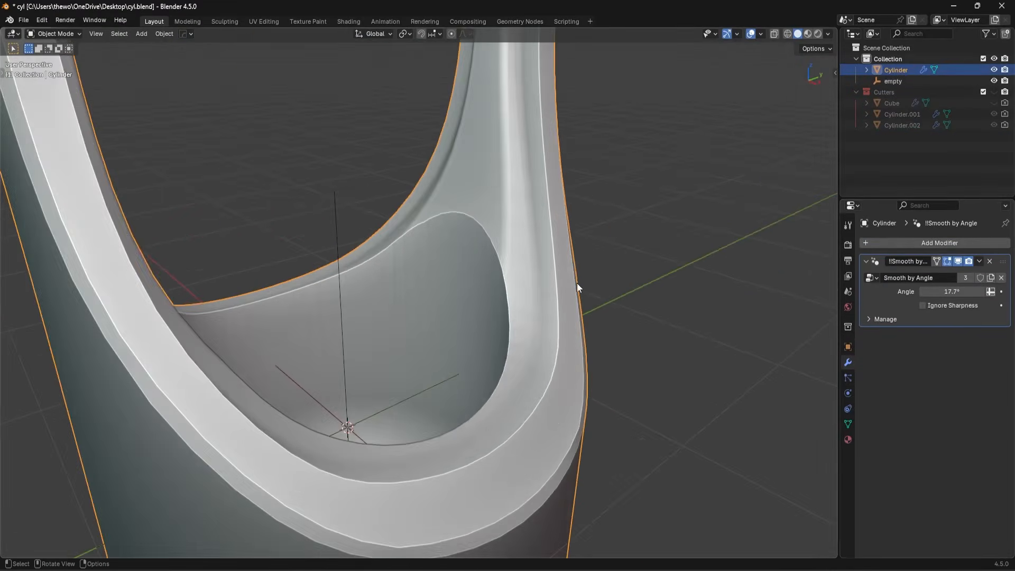
Select the edge loop around the pocket's rim in the body's mesh and try to bevel it
key("Tab")
scroll(508, 287, "up", 2)
left_click(516, 210)
left_click(516, 211)
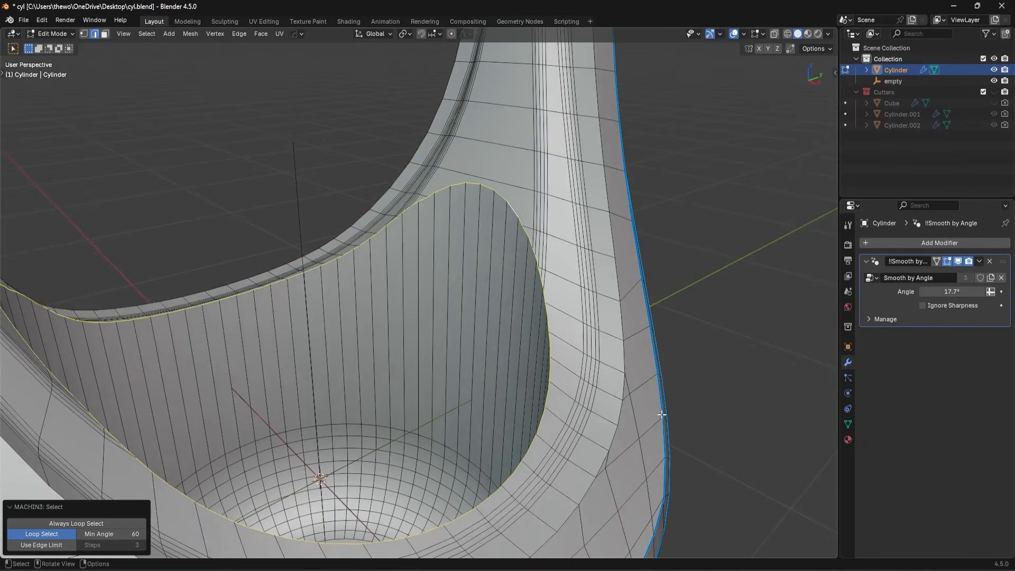
key("ctrl+b")
right_click(678, 437)
middle_click_drag(509, 417, 575, 257)
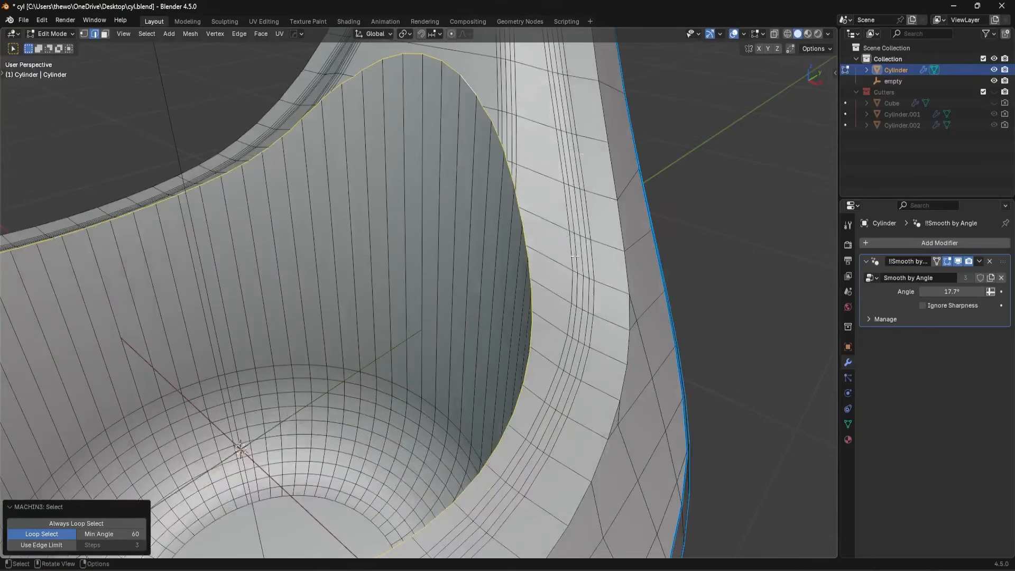
Apply MESHmachine's Offset Cut to the selected edge loop around the pocket's rim with a width of 0.031
key("ctrl+b")
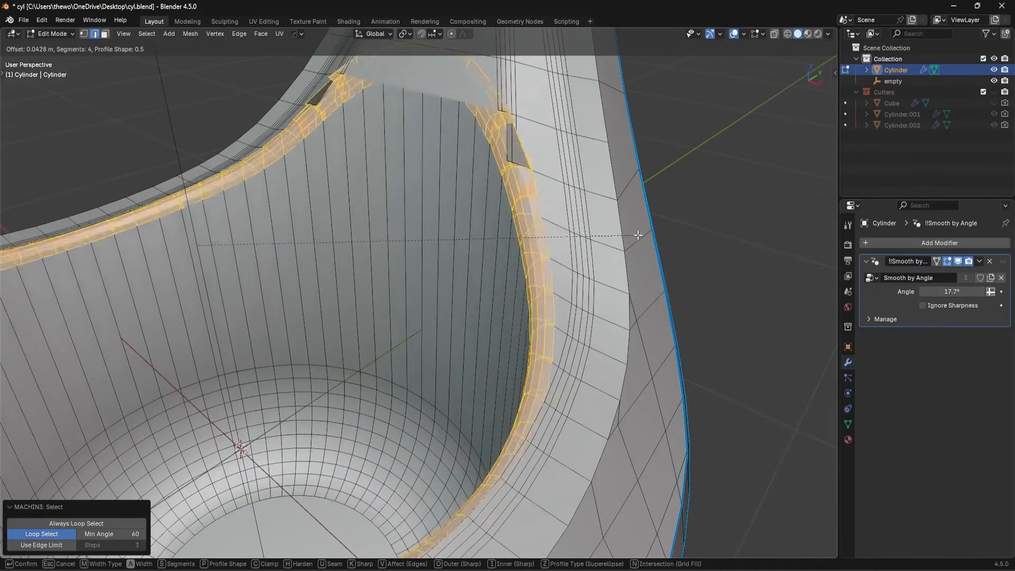
right_click(622, 245)
key("y")
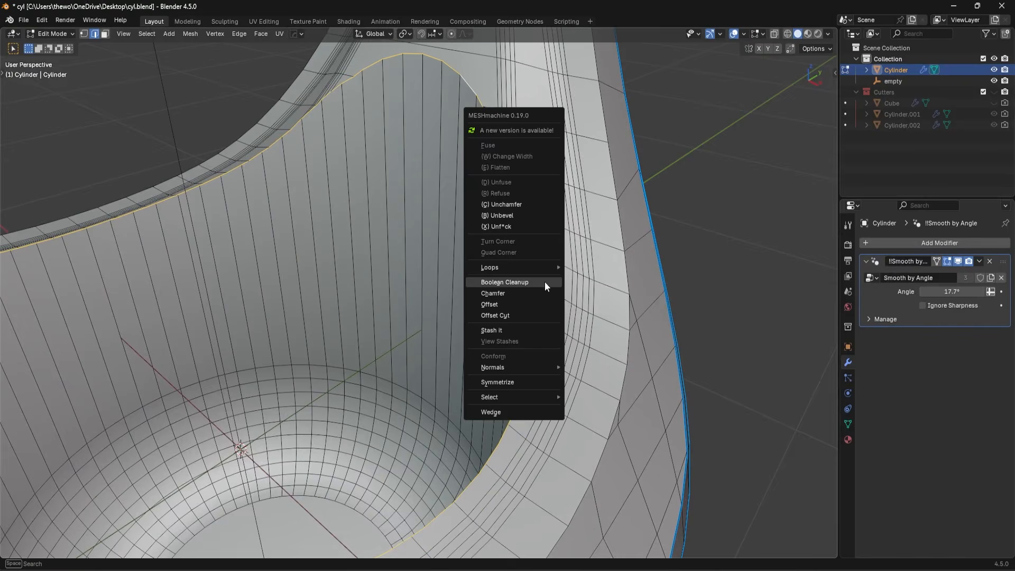
left_click(535, 316)
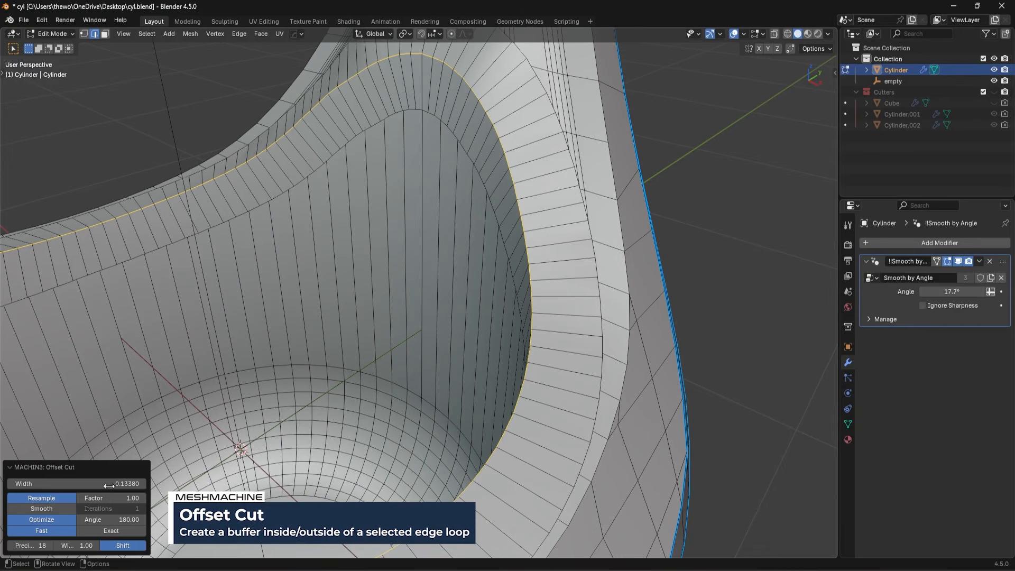
left_click_drag(79, 483, 43, 484)
Bevel the pocket's rim loop with 1 segment and a width of about 0.0187 m
middle_click_drag(669, 359, 707, 338)
key("ctrl+b")
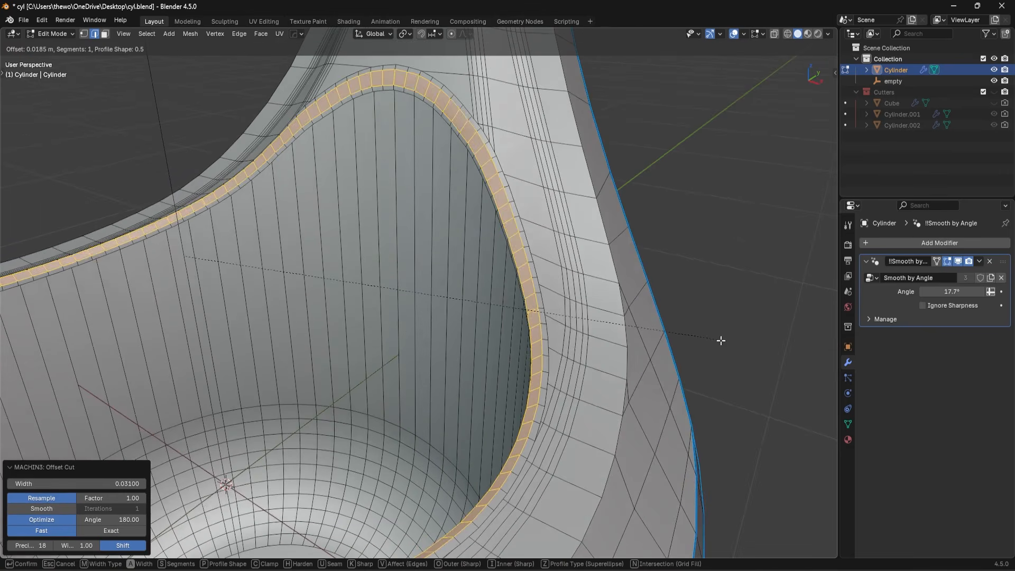
left_click(721, 340)
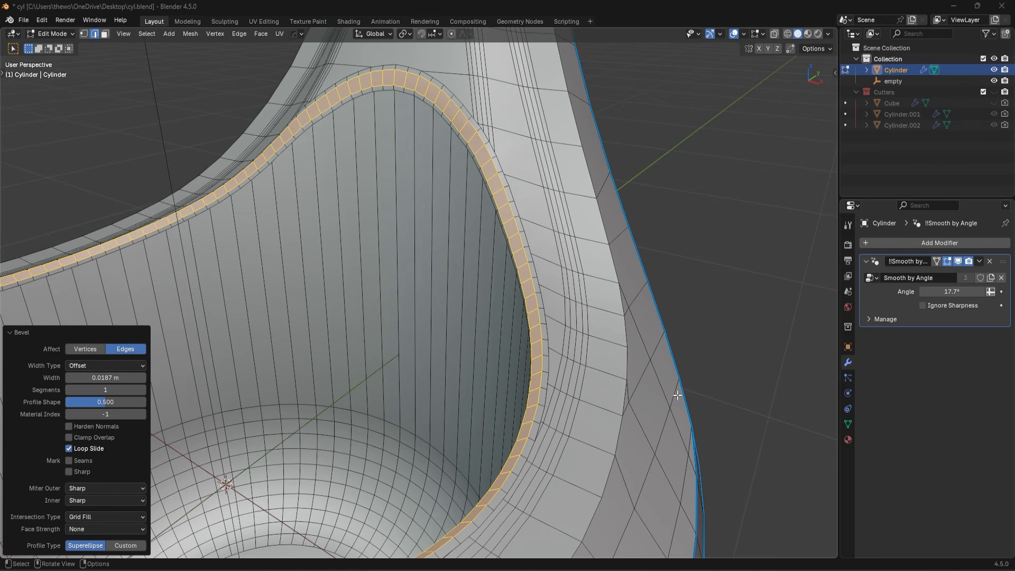
mouse_move(612, 358)
middle_mouse_down()
mouse_move(650, 338)
mouse_move(613, 349)
middle_mouse_up()
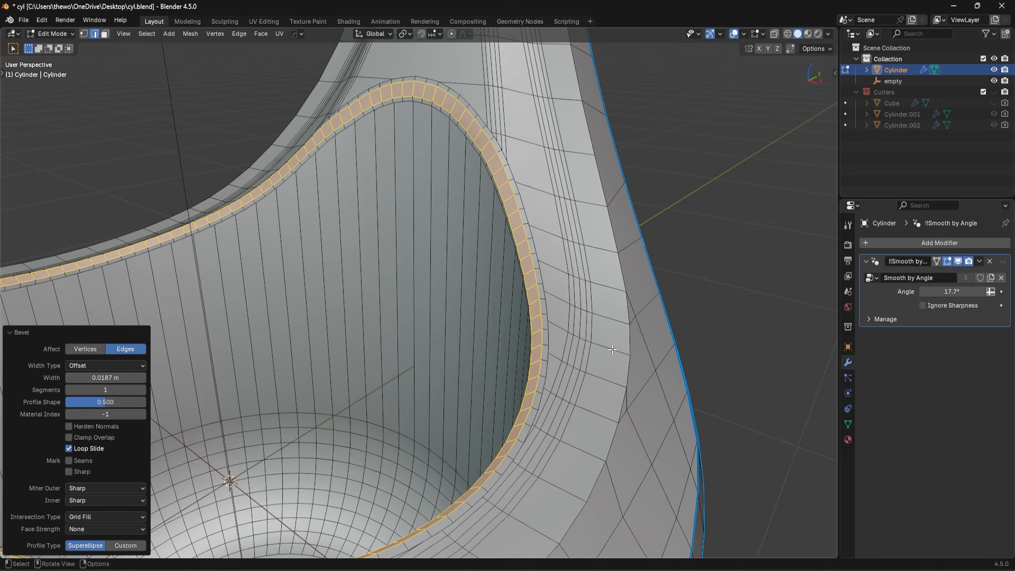
middle_click_drag(667, 343, 691, 274)
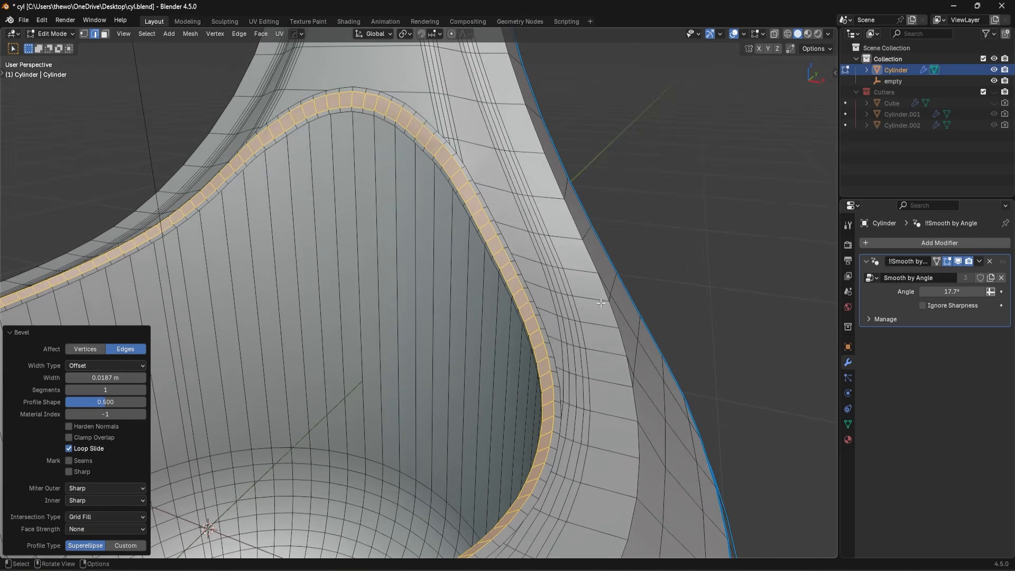
middle_click_drag(601, 302, 611, 322)
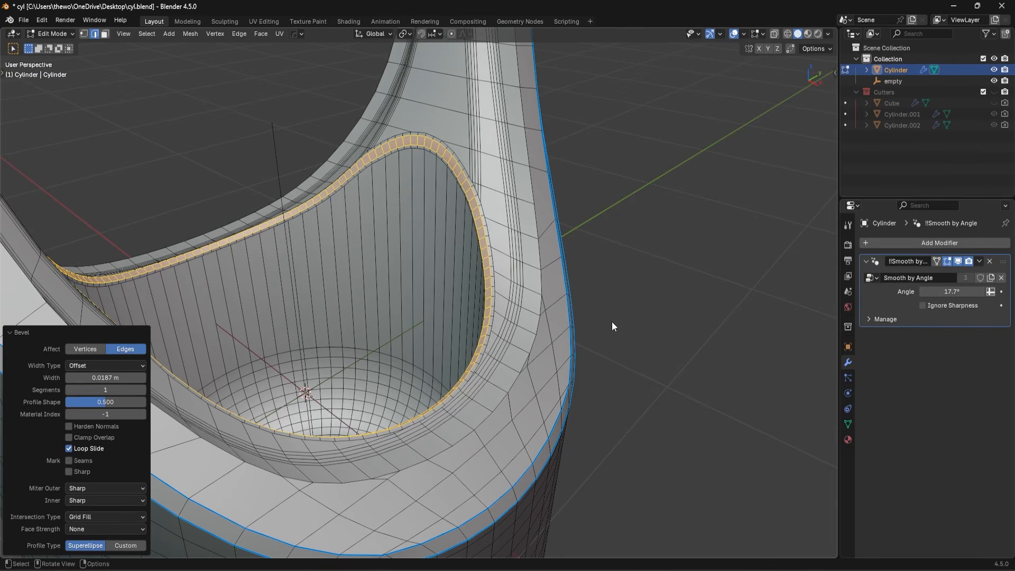
Return the body to object mode and set its auto smooth angle to 12.6° with HardOps Sharpen
middle_click_drag(611, 321, 553, 153)
scroll(647, 315, "up", 2)
key("Tab")
key("q")
left_click(553, 153, "shift")
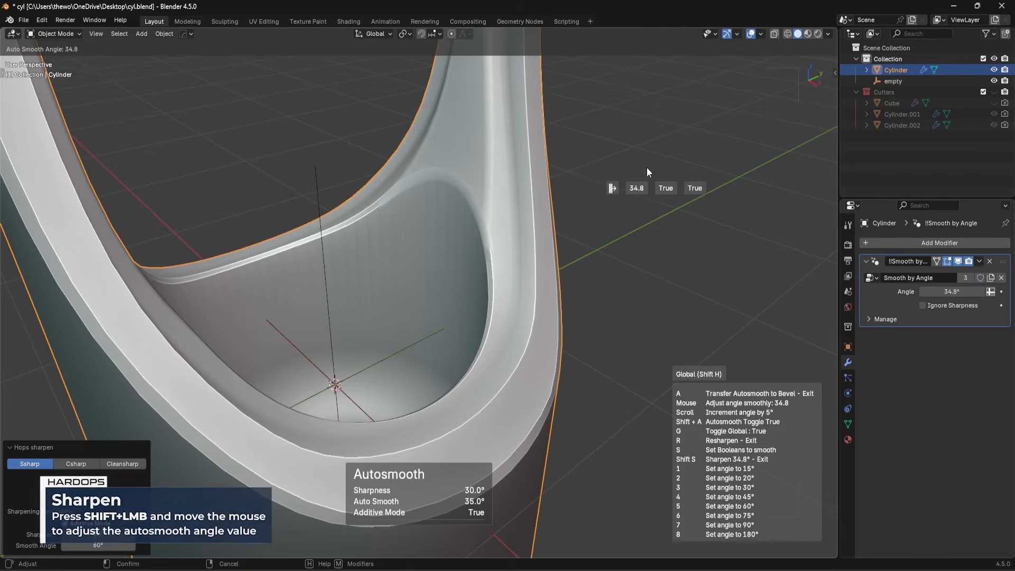
left_click(146, 213)
middle_click_drag(144, 210, 503, 274)
key("q")
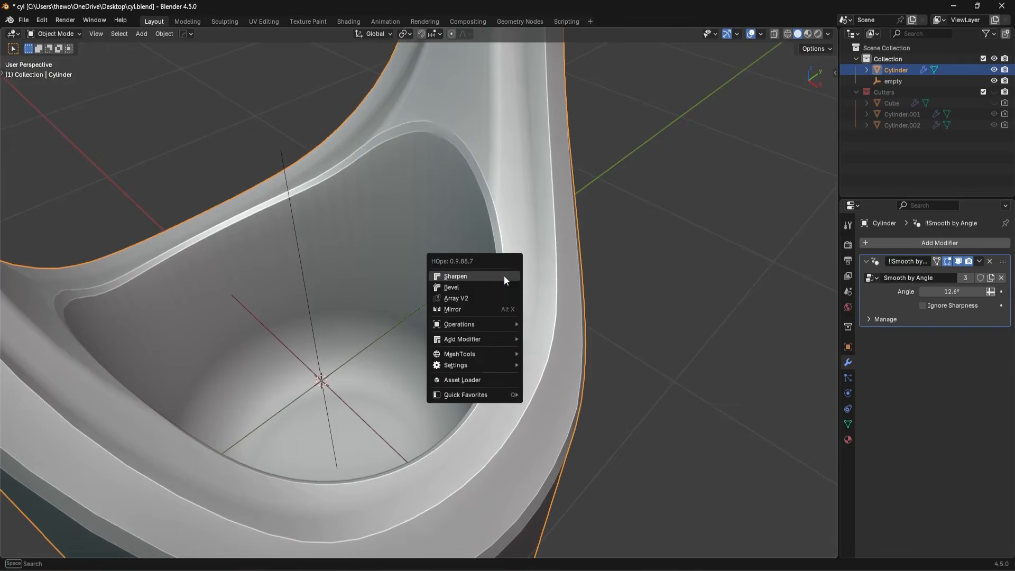
left_click(503, 275)
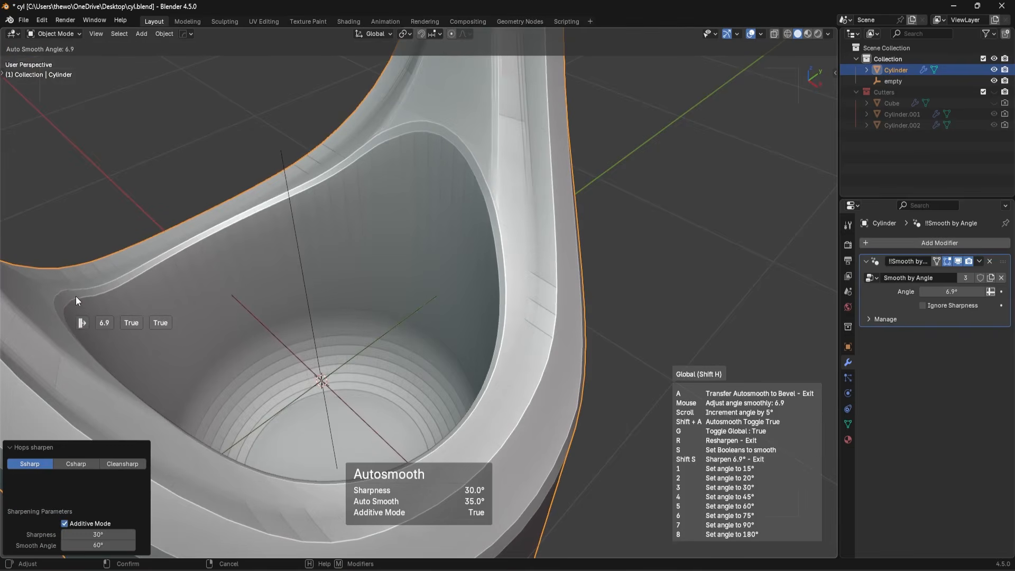
left_click(778, 308)
Select the inner edge loop of the pocket's rim bevel in the body's mesh and mark it sharp
key("Tab")
left_click(508, 259)
middle_click_drag(508, 254, 520, 240)
scroll(501, 209, "up", 3)
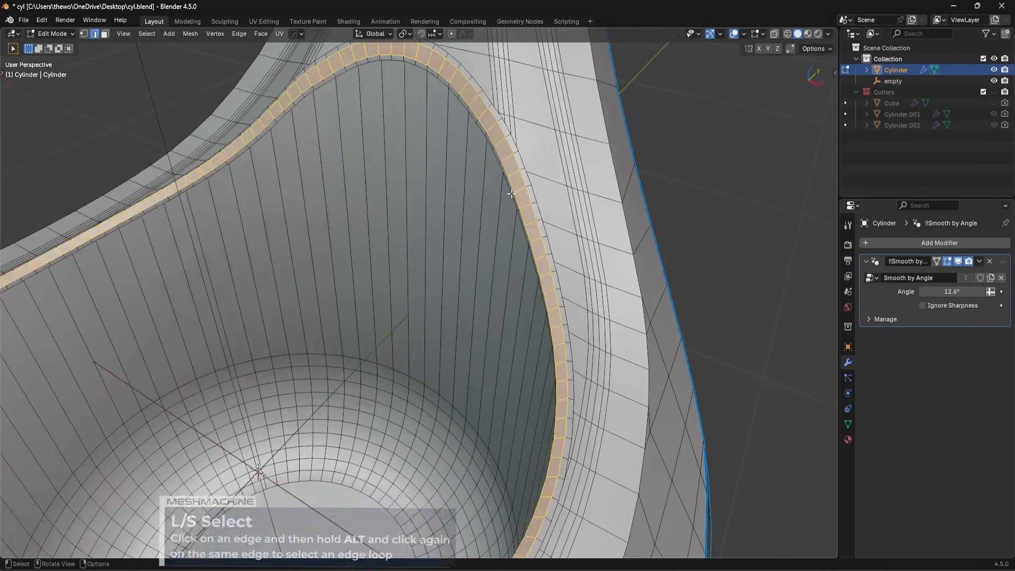
left_click(516, 200)
left_click(517, 201, "alt")
right_click(517, 206)
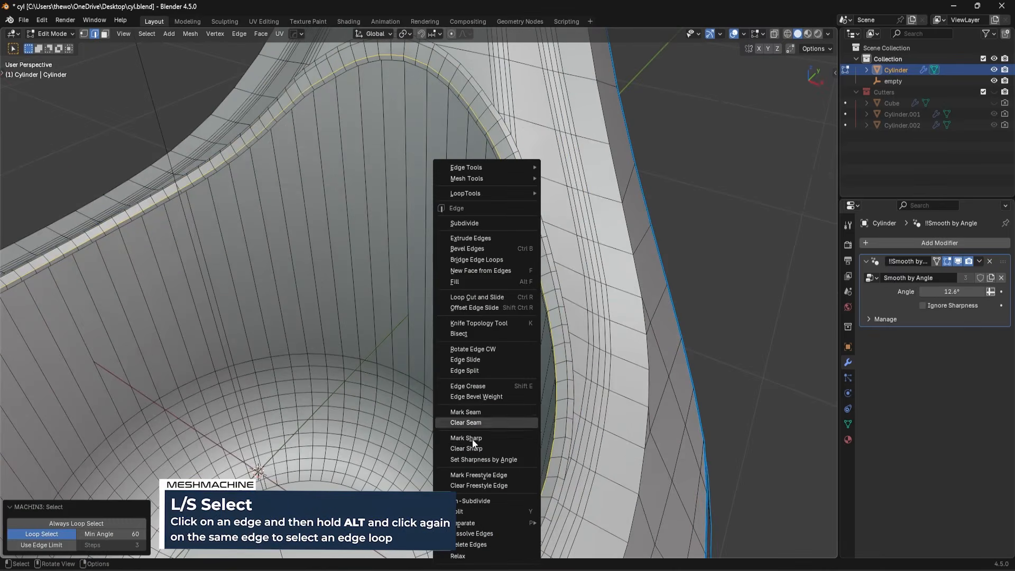
left_click(486, 423)
Mark the outer edge loop of the pocket's rim bevel as sharp and check the shading in object mode
left_click(491, 114)
left_click(492, 114, "alt")
right_click(602, 182)
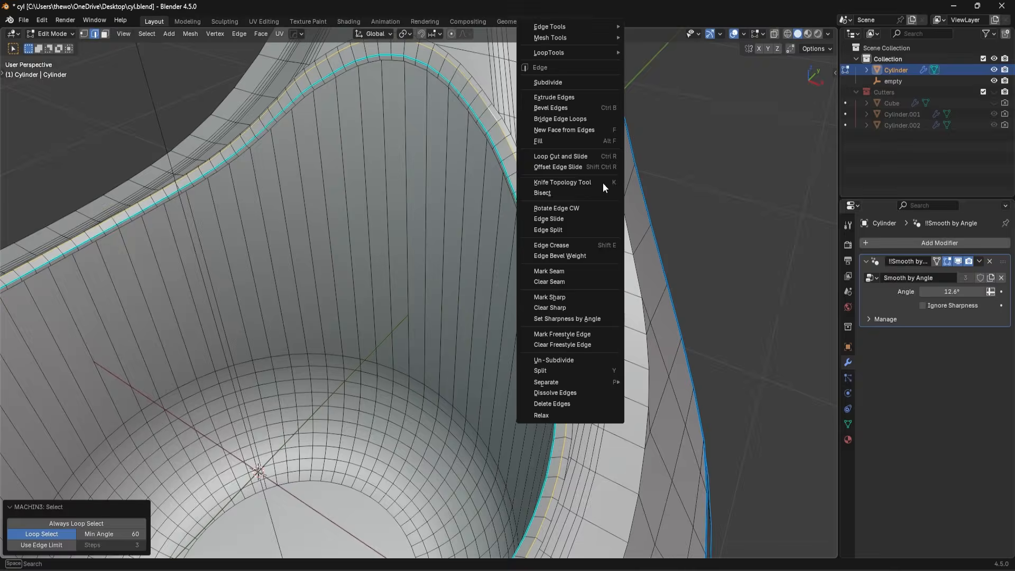
left_click(551, 298)
key("Tab")
scroll(536, 212, "down", 4)
mouse_move(544, 264)
middle_mouse_down()
mouse_move(544, 232)
mouse_move(552, 274)
mouse_move(378, 284)
mouse_move(537, 265)
middle_mouse_up()
scroll(524, 212, "up", 3)
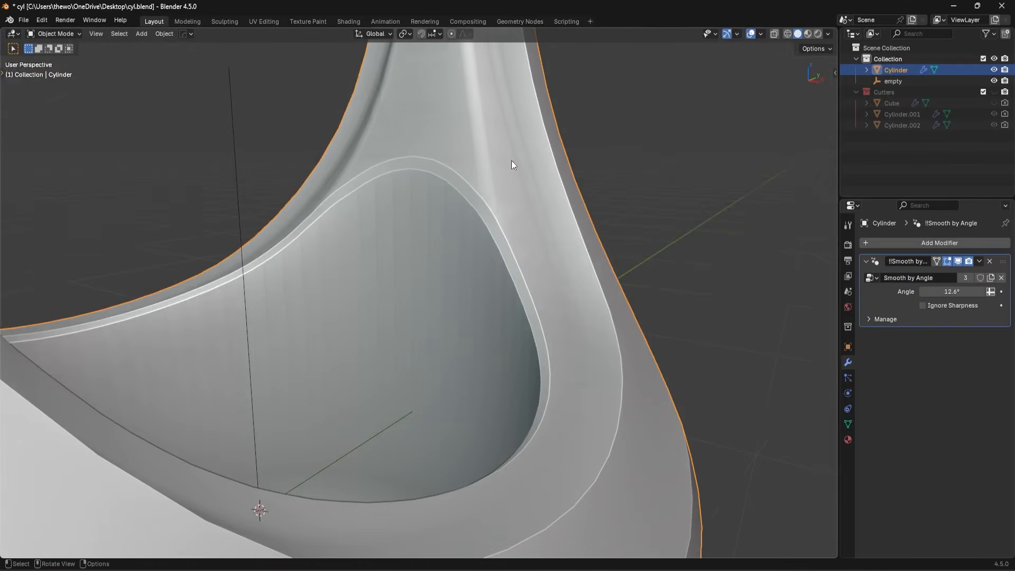
Select the edge loop just inside the pocket's rim bevel and merge its stray vertices with MESHmachine's Boolean Cleanup
key("Tab")
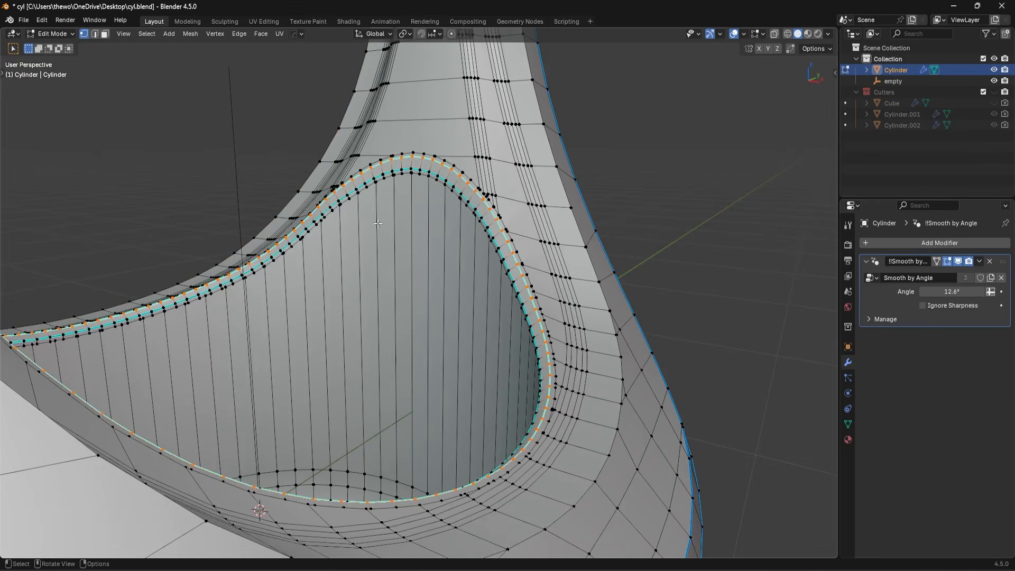
key("Tab")
key("alt+a")
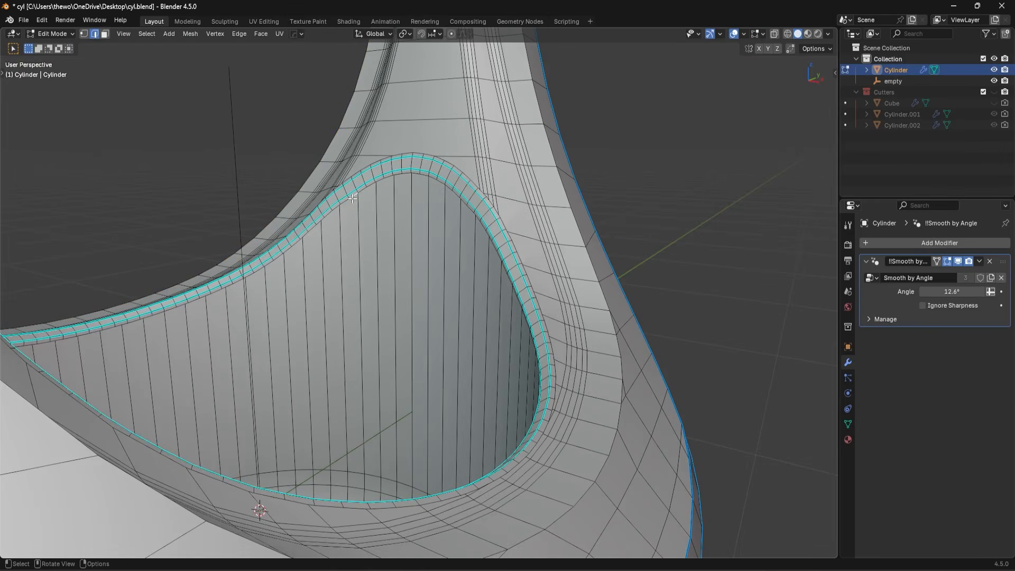
left_click(352, 199, "alt")
key("1")
key("y")
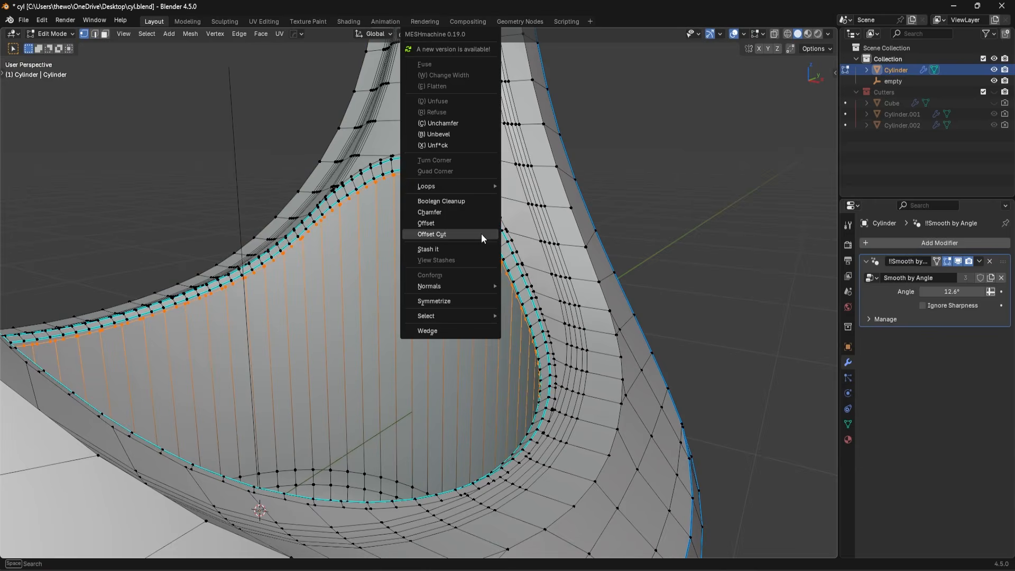
left_click(470, 201)
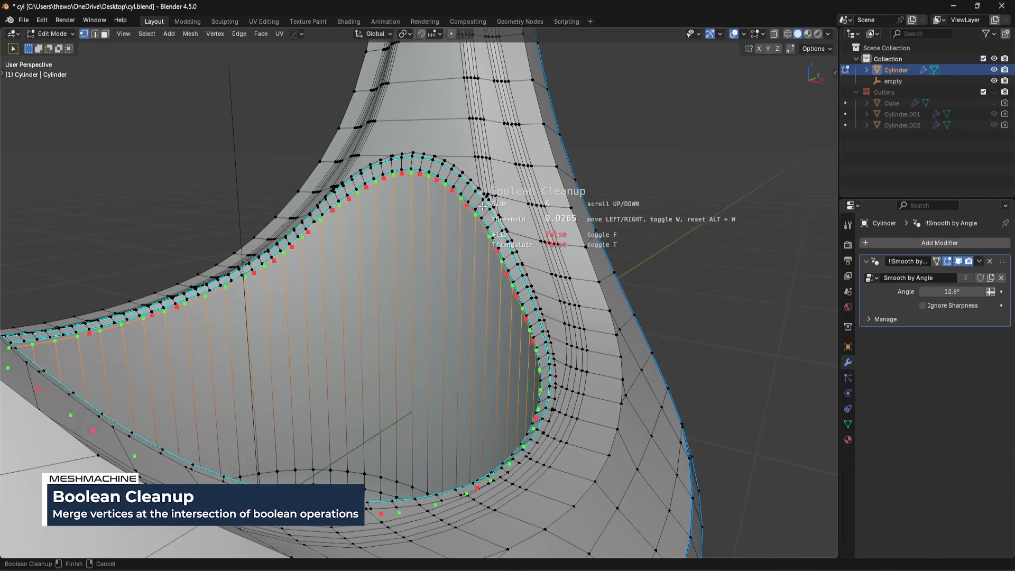
left_click(521, 218)
Check the pocket's shading in object mode with the viewport overlays hidden and save the file
scroll(521, 219, "up", 5)
middle_click_drag(521, 218, 470, 251)
key("Tab")
left_click(553, 227)
scroll(544, 240, "down", 3)
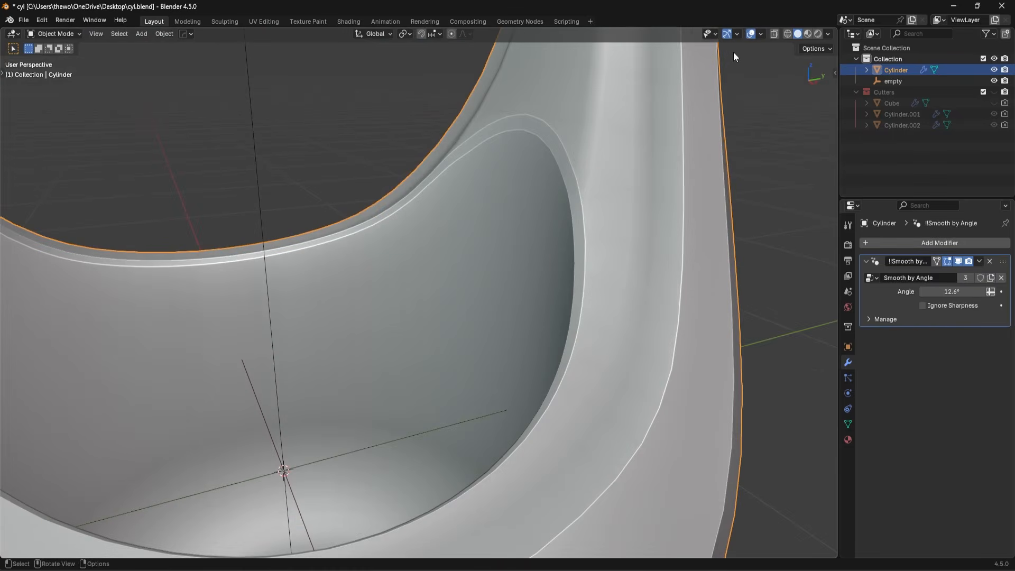
left_click(748, 35)
scroll(476, 166, "up", 3)
key("ctrl+s")
Show the viewport overlays again, inspect the pocket's mesh and return the body to object mode
key("Tab")
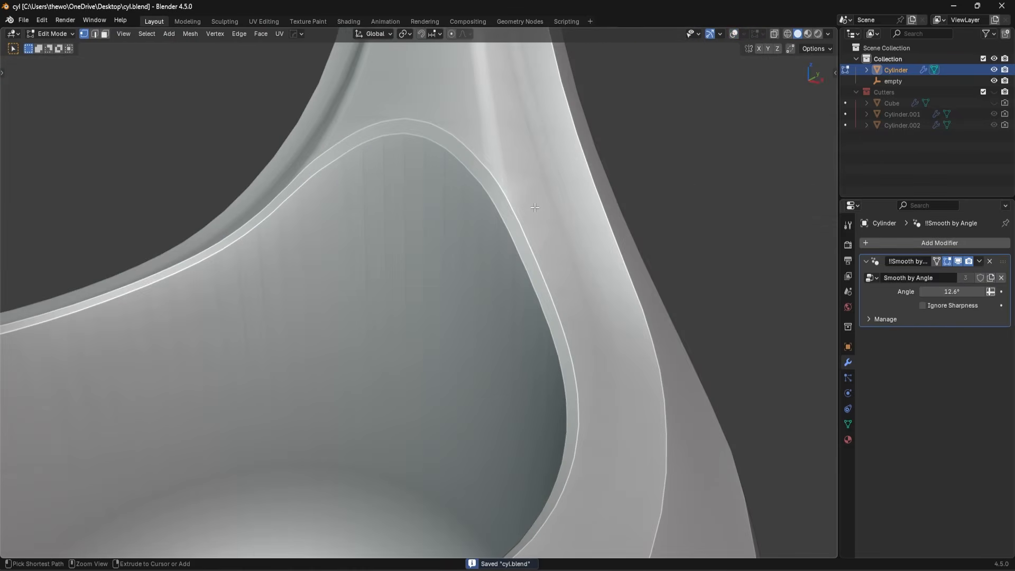
left_click(734, 34)
key("Tab")
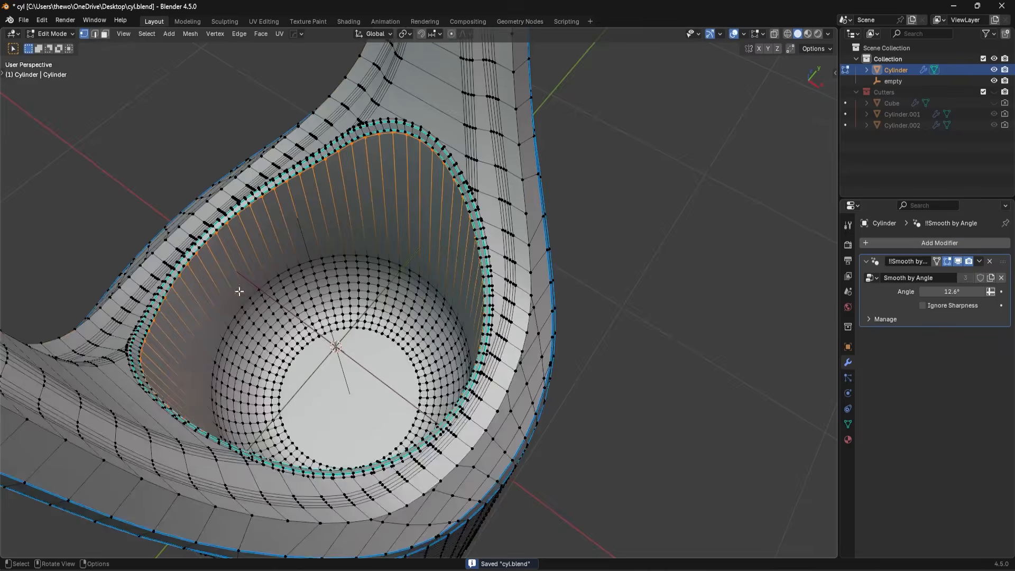
middle_click_drag(237, 291, 481, 357)
key("ctrl+Tab")
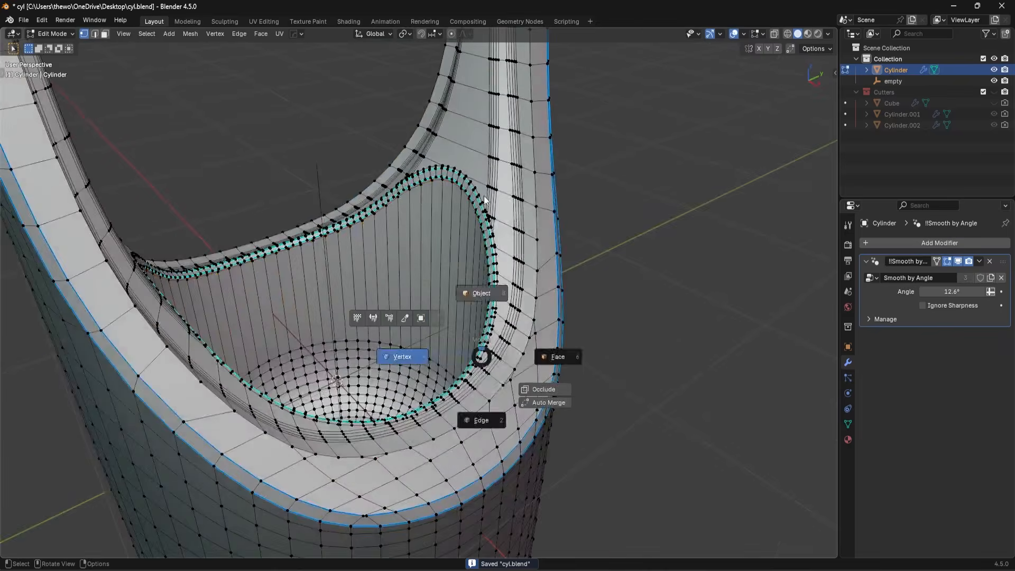
left_click(484, 195)
middle_click_drag(484, 196, 517, 338)
scroll(517, 338, "down", 8)
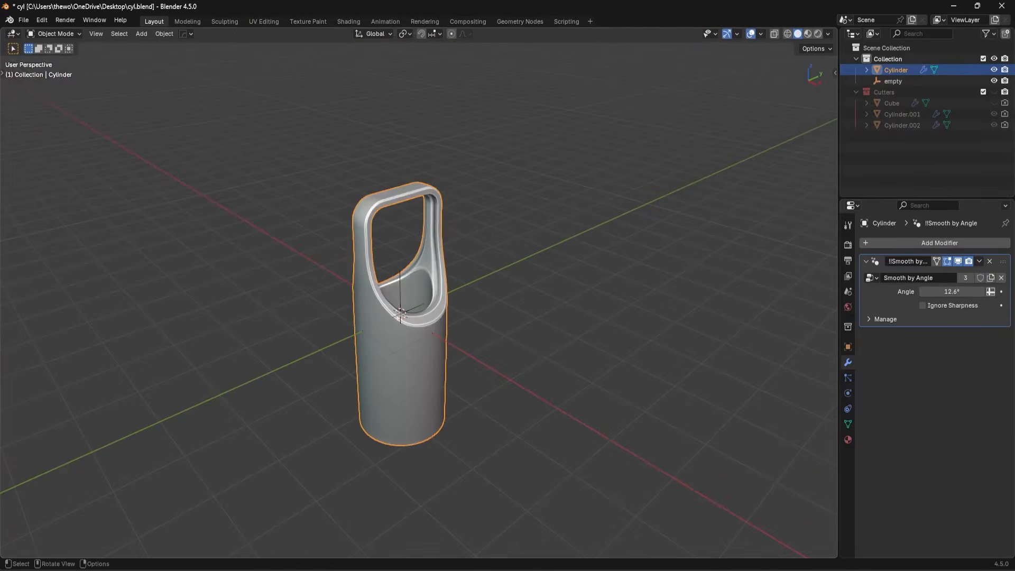
Add a Bevel modifier to the body with 3 segments, about 0.006 m amount and a 30° angle limit, trying Harden Normals
scroll(474, 293, "up", 10)
key("q")
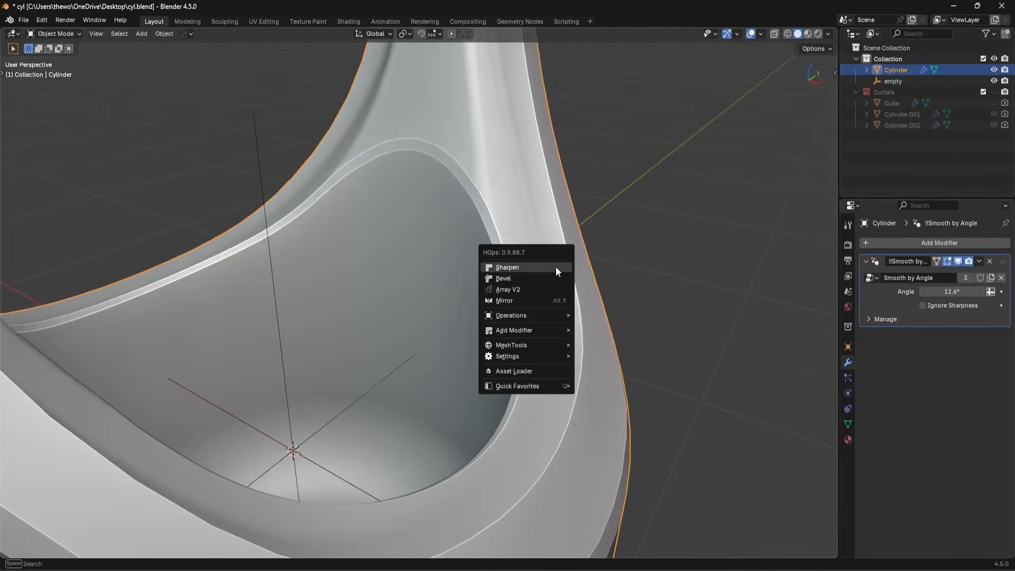
left_click(555, 277)
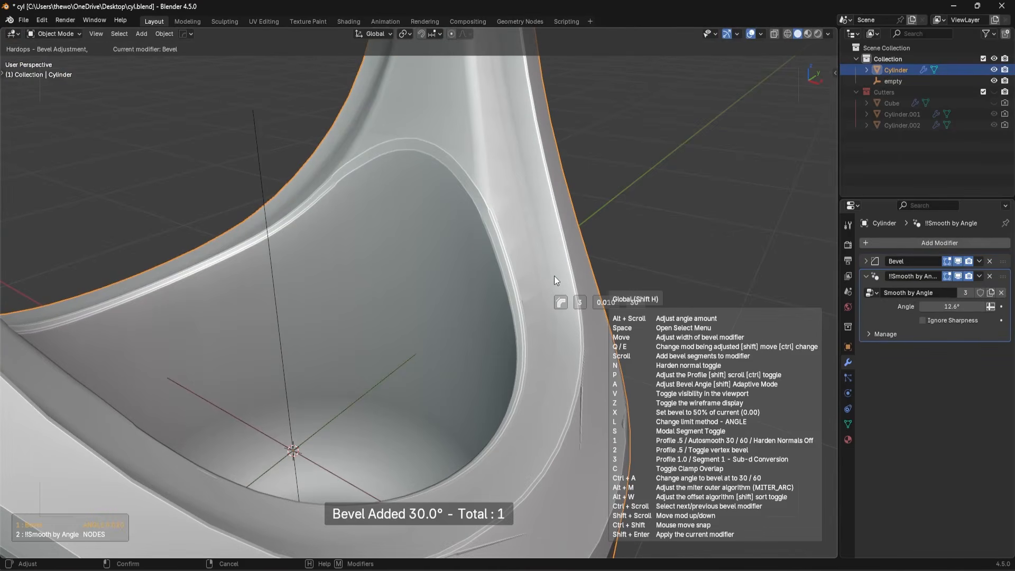
key("n")
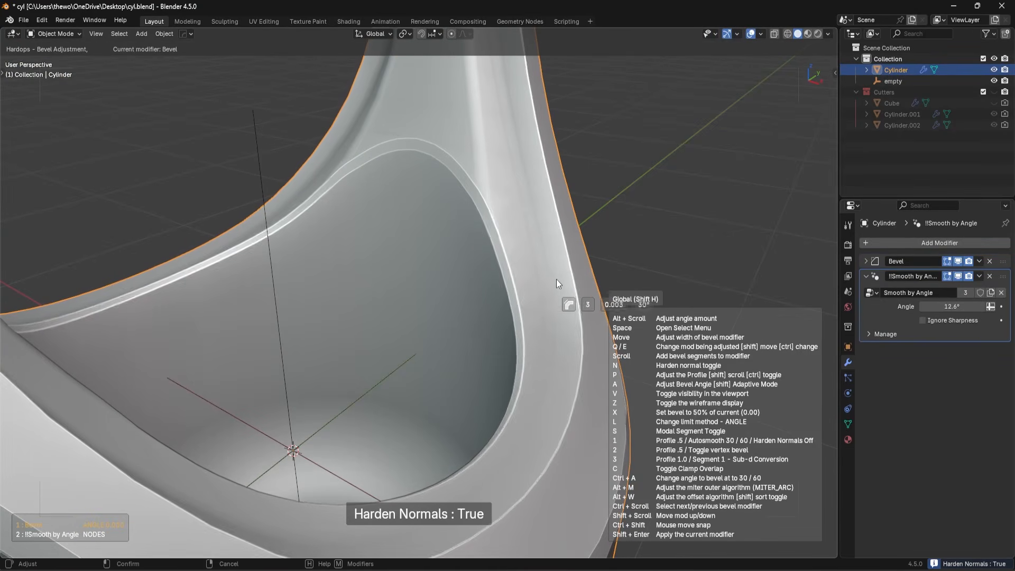
key("n")
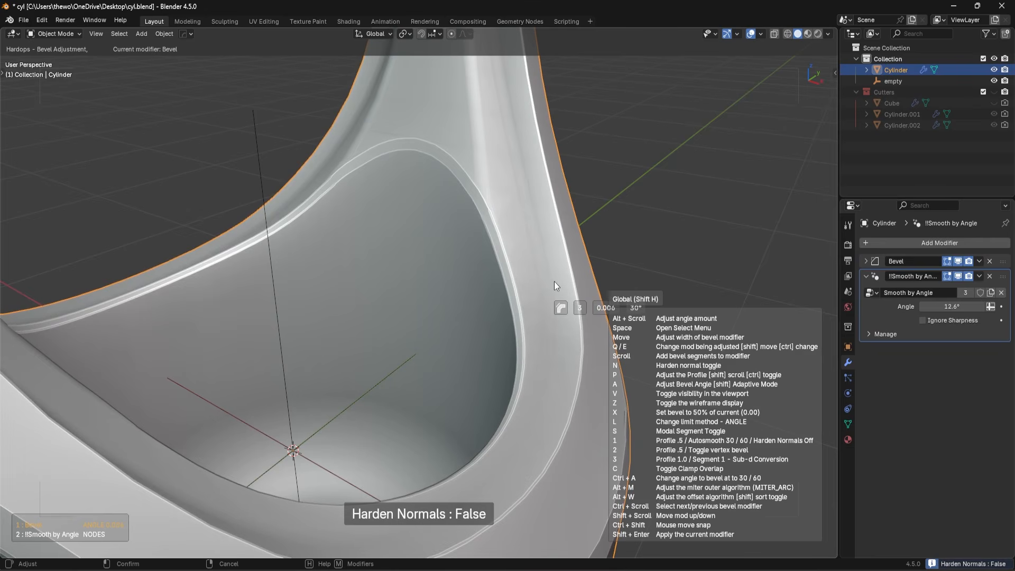
key("n")
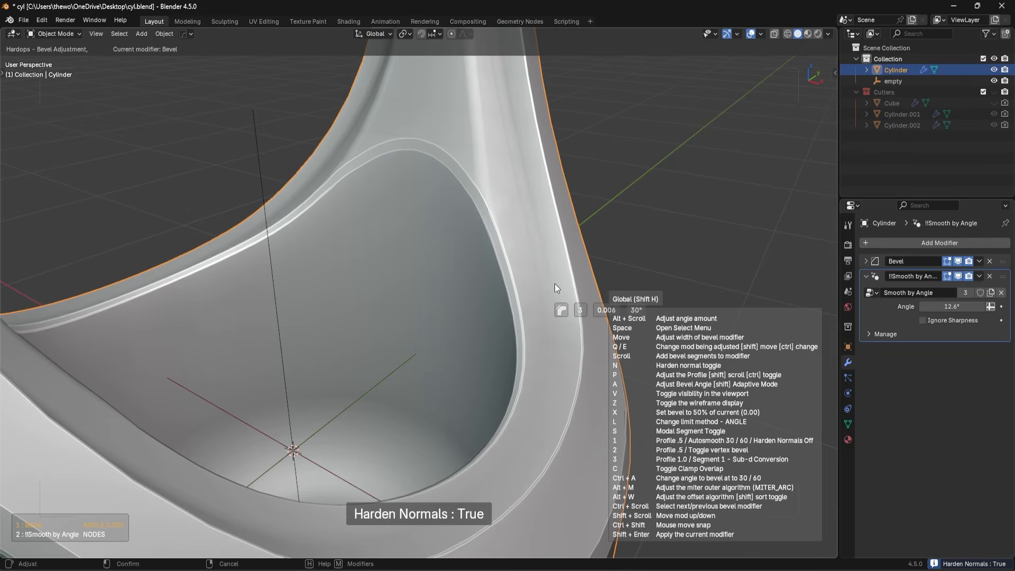
left_click(554, 283)
Expand the Bevel modifier's shading settings and add a Weighted Normal modifier to the body
left_click(866, 261)
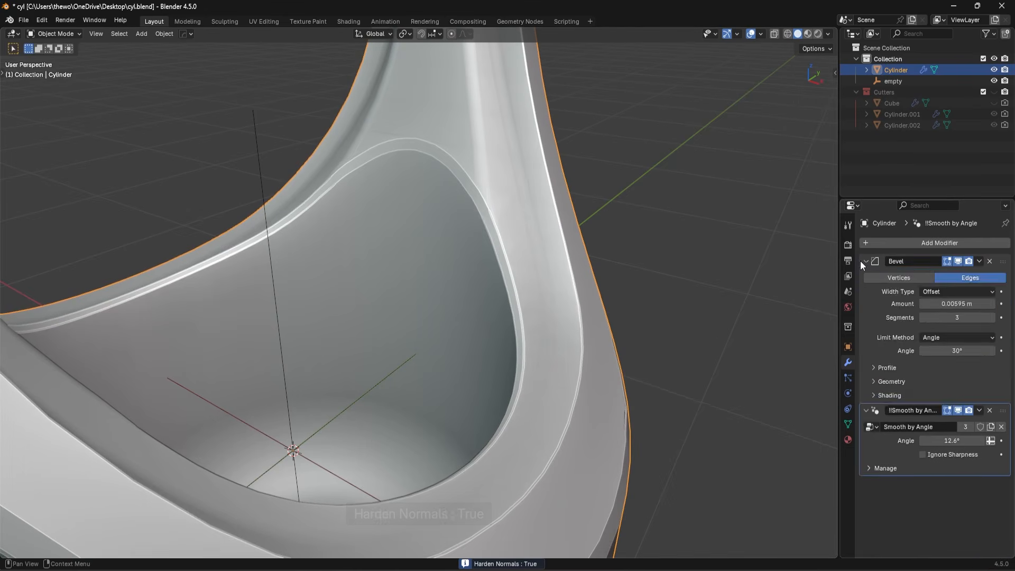
left_click(866, 261)
left_click(866, 262)
left_click(899, 396)
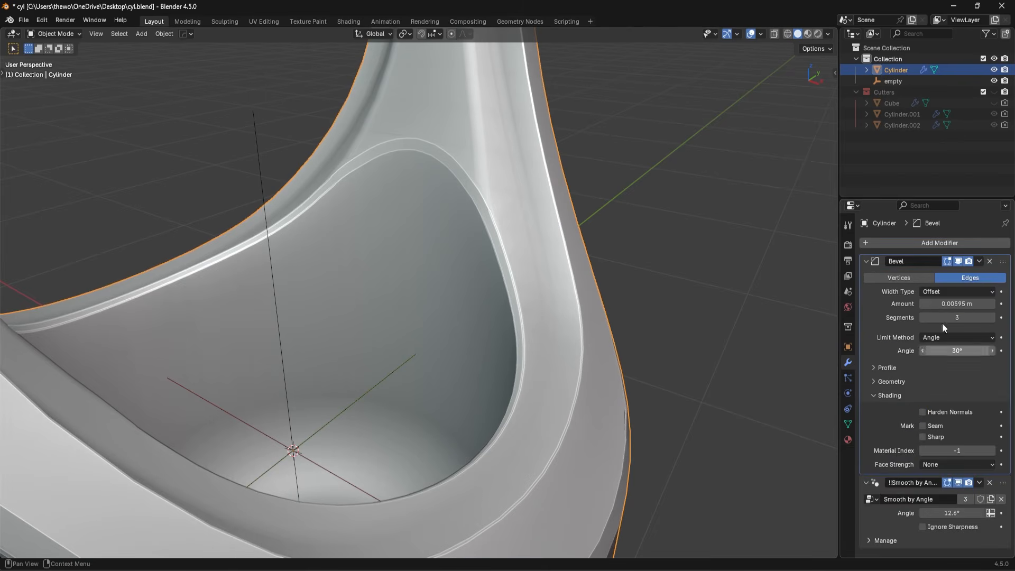
left_click(932, 241)
mouse_move(901, 309)
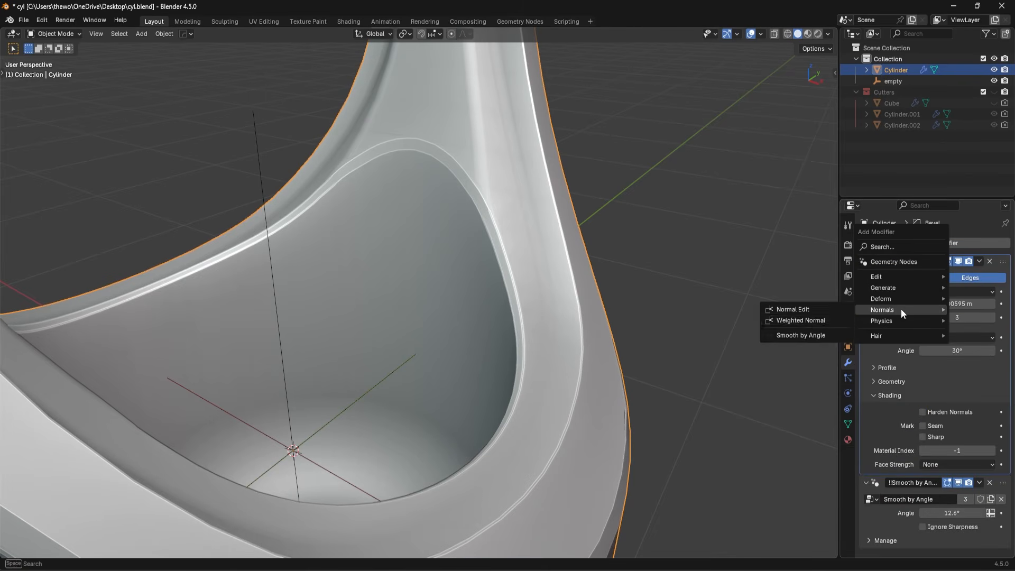
left_click(810, 321)
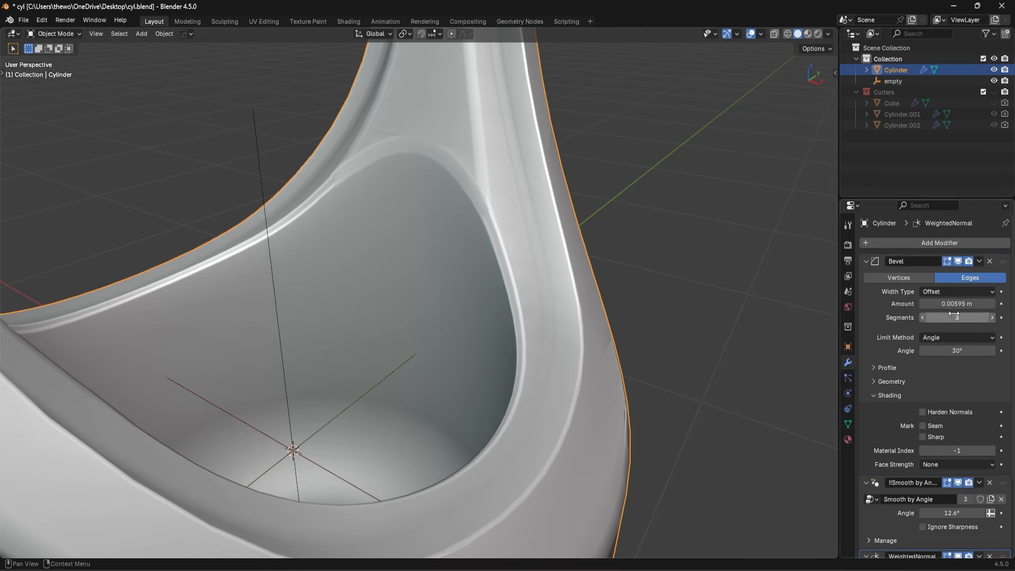
Set the Bevel modifier's angle limit to 11.9° and check the pocket's edges
mouse_move(950, 349)
left_mouse_down()
mouse_move(920, 348)
mouse_move(957, 351)
left_mouse_up()
middle_click_drag(613, 284, 411, 350)
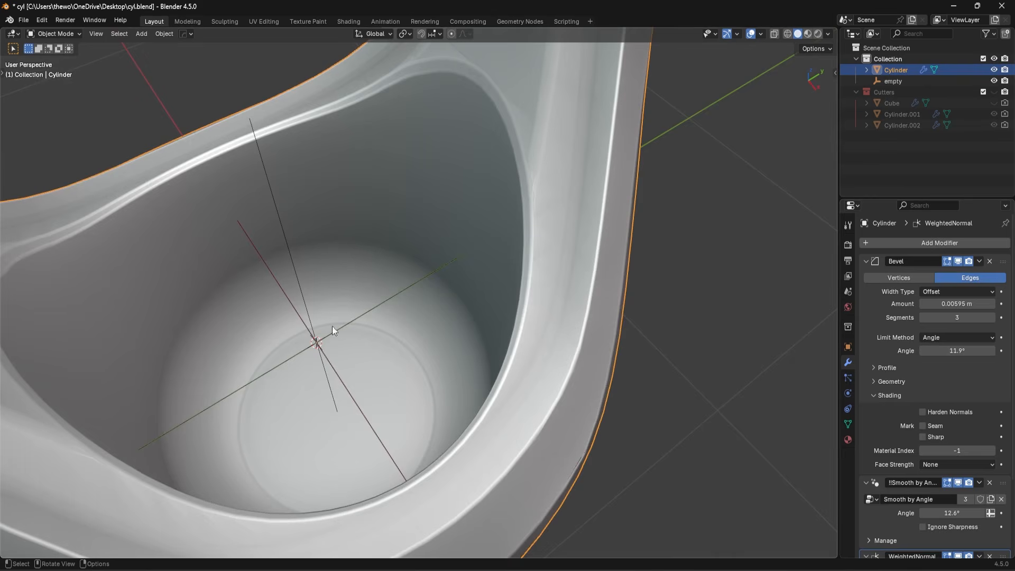
middle_click_drag(478, 328, 489, 307)
Give the inner edge loop of the pocket's rim an edge bevel weight of 1
key("Tab")
middle_click_drag(508, 351, 445, 188)
scroll(465, 236, "up", 2)
left_click(410, 141, "alt")
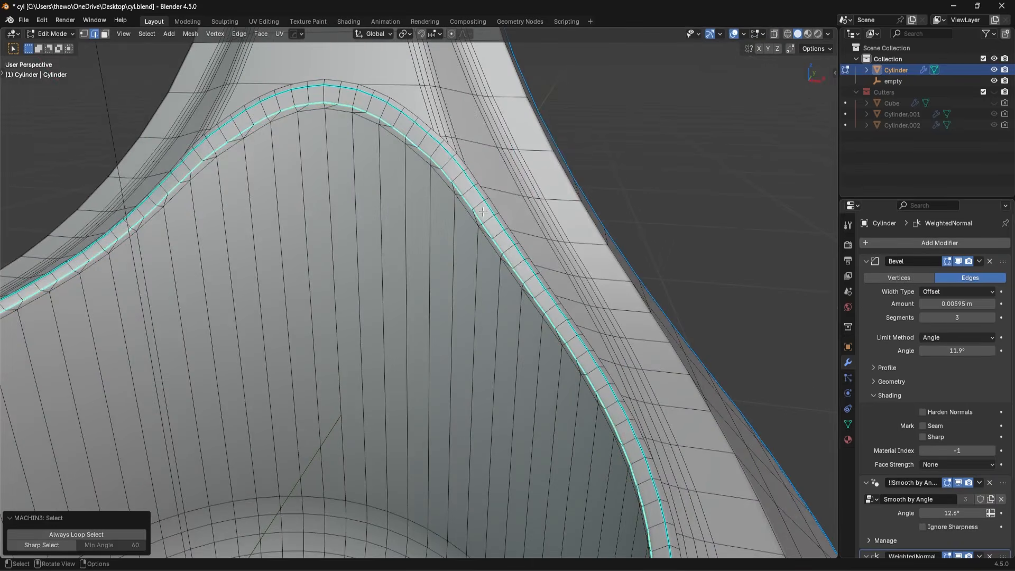
scroll(476, 186, "down", 3)
middle_click_drag(634, 238, 601, 247)
right_click(600, 247)
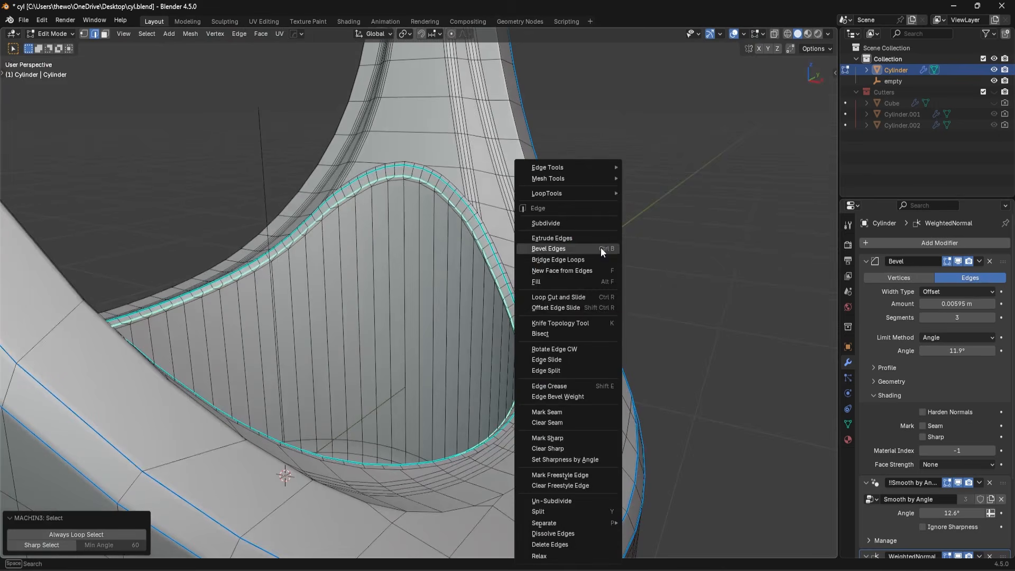
left_click(560, 394)
left_click(589, 398)
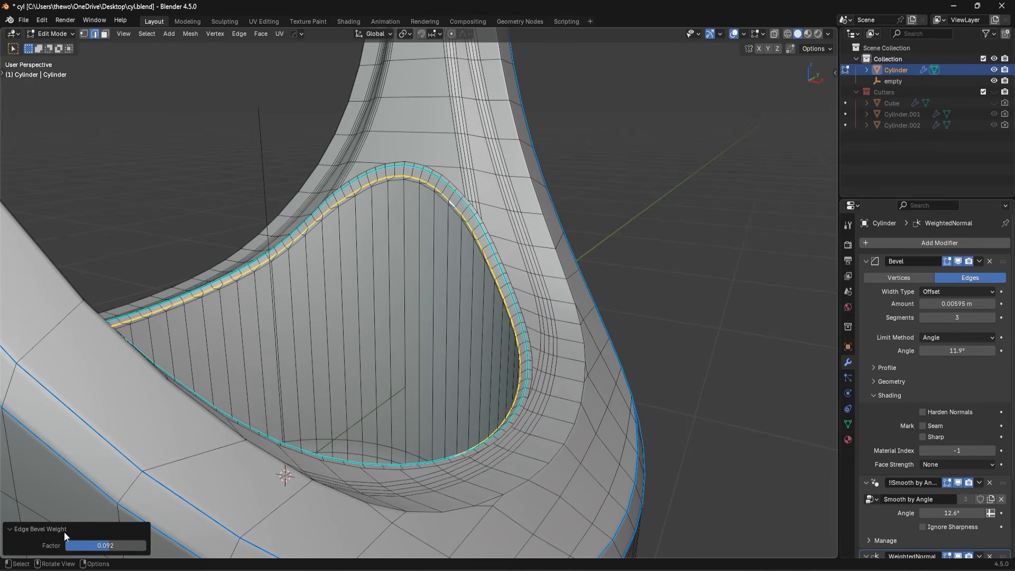
left_click_drag(94, 547, 153, 546)
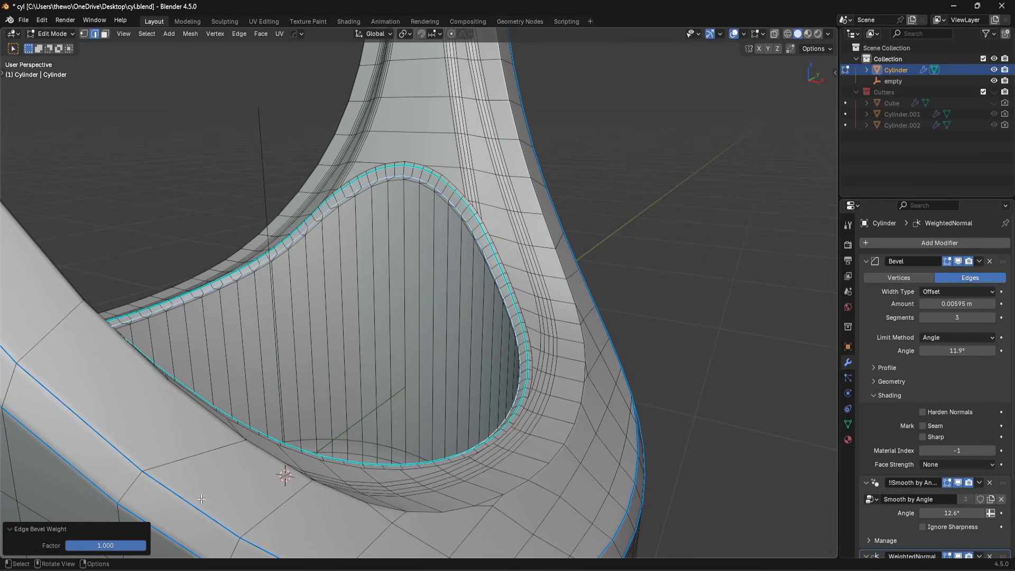
Set the edge bevel weight of the pocket rim's outer edge loop to 1
double_click(463, 207)
key("ctrl+e")
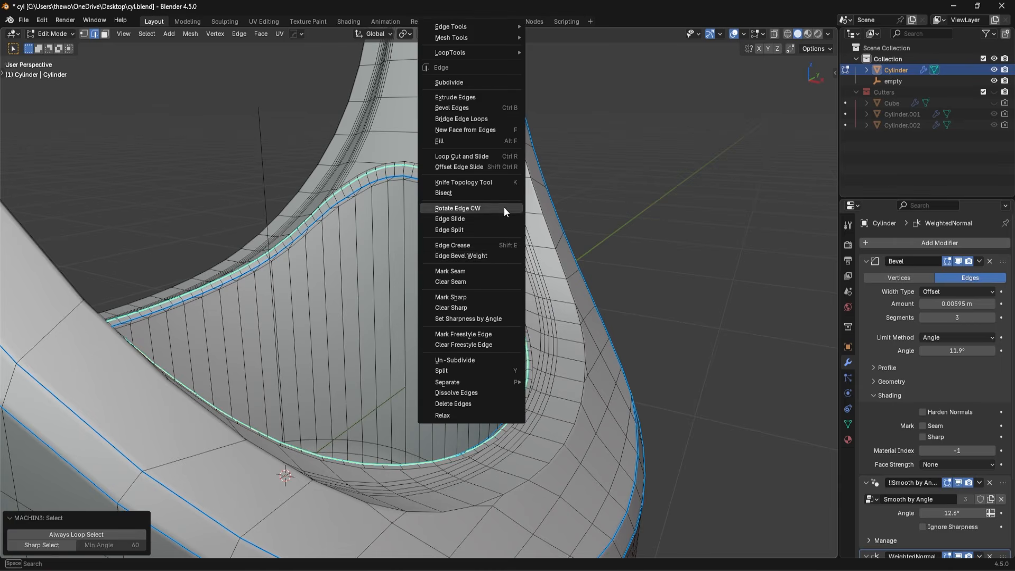
left_click(487, 256)
left_click(482, 256)
left_click_drag(85, 547, 150, 546)
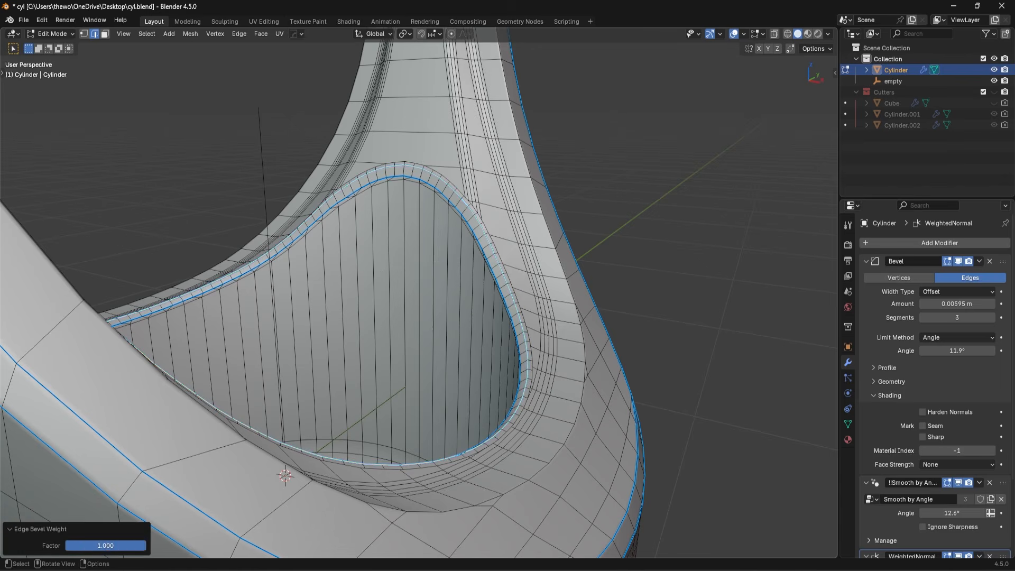
Return to object mode, set the Bevel modifier's limit method to Weight and check the edges around the pocket and opening
key("Tab")
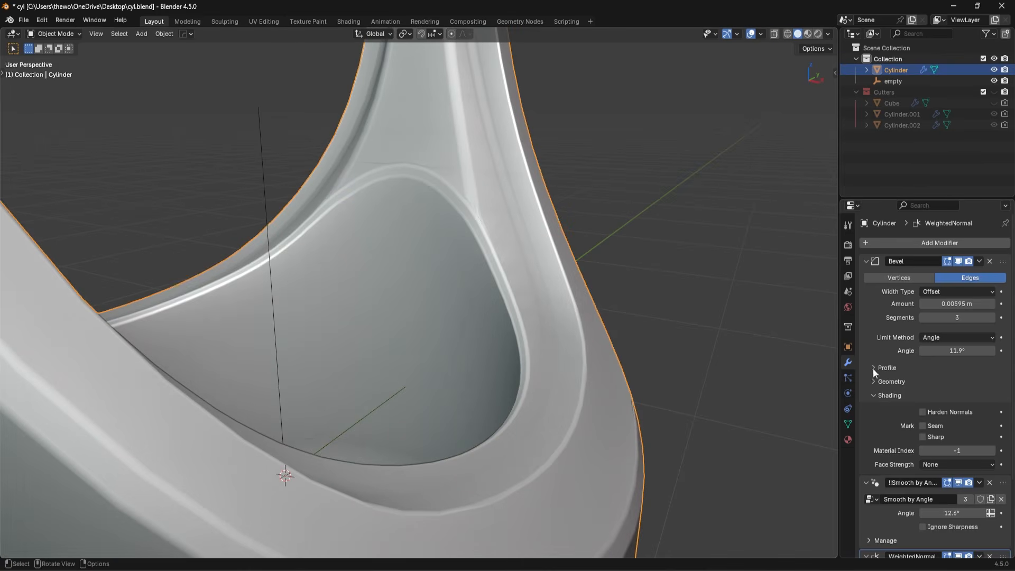
left_click(939, 339)
left_click(940, 373)
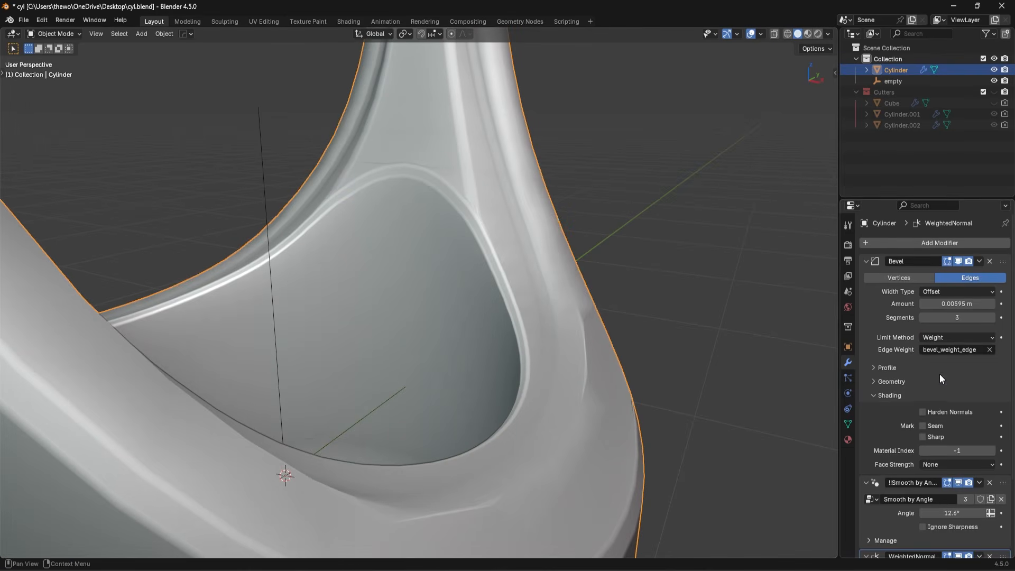
middle_click_drag(518, 317, 371, 418)
key("Tab")
left_click(492, 462)
scroll(370, 417, "up", 4)
key("Tab")
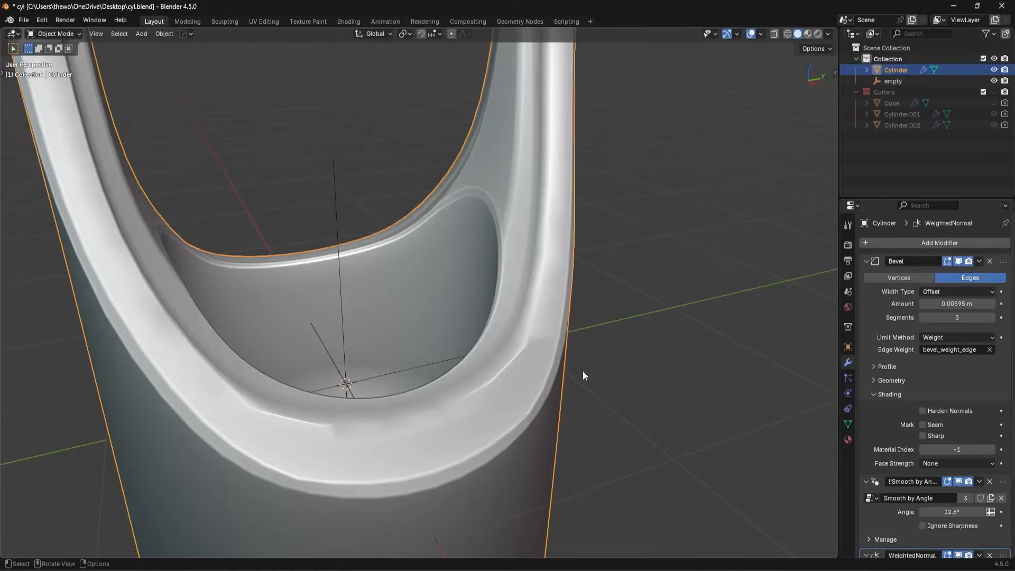
middle_click_drag(582, 374, 569, 357)
middle_click_drag(338, 422, 328, 481)
Set an edge bevel weight of 1 on the front inner edge loop of the handle opening and return to object mode
key("Tab")
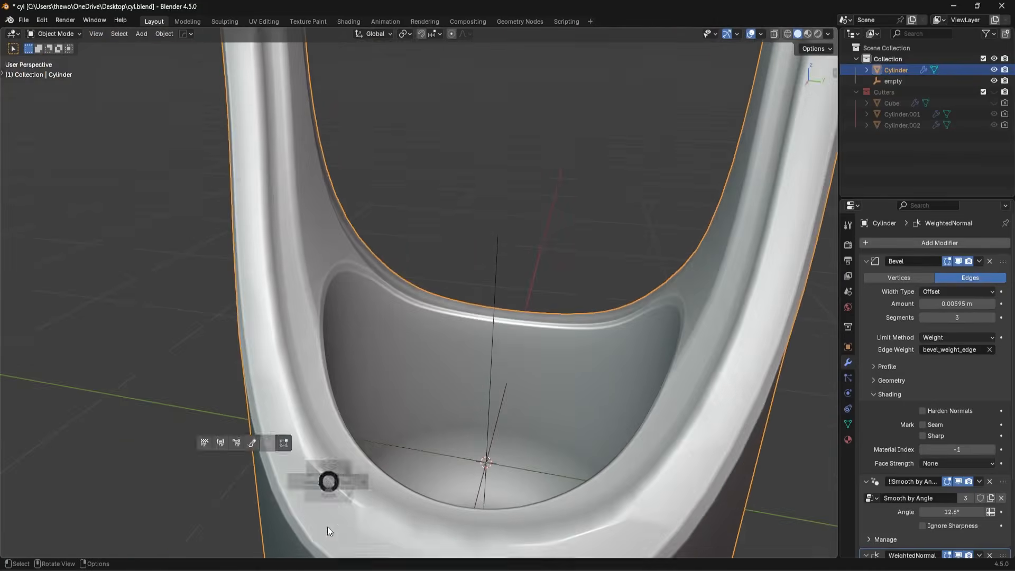
middle_click_drag(329, 529, 349, 365)
scroll(363, 413, "down", 2)
middle_click_drag(328, 120, 329, 273, "shift")
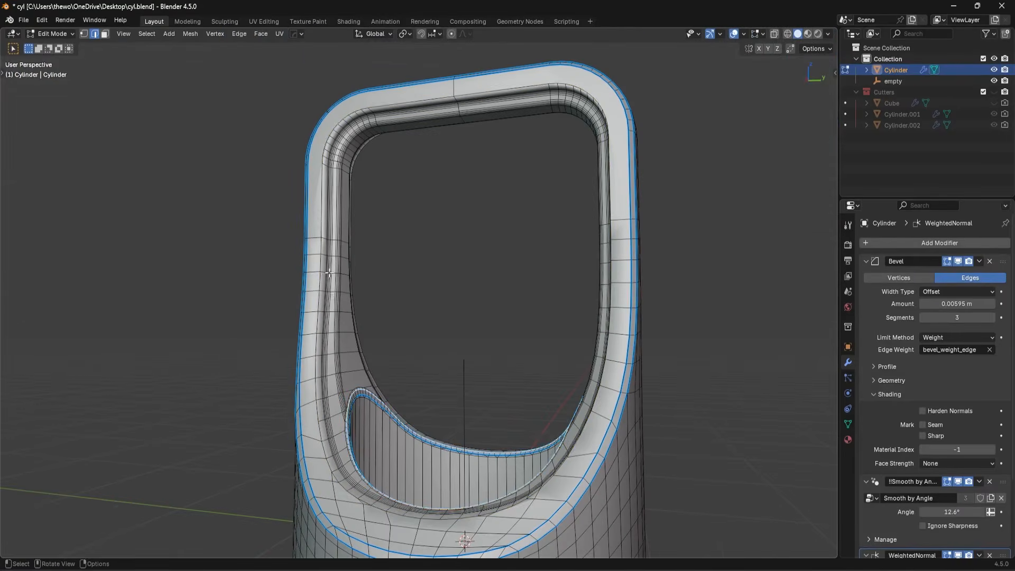
double_click(319, 213)
middle_click_drag(328, 219, 651, 399)
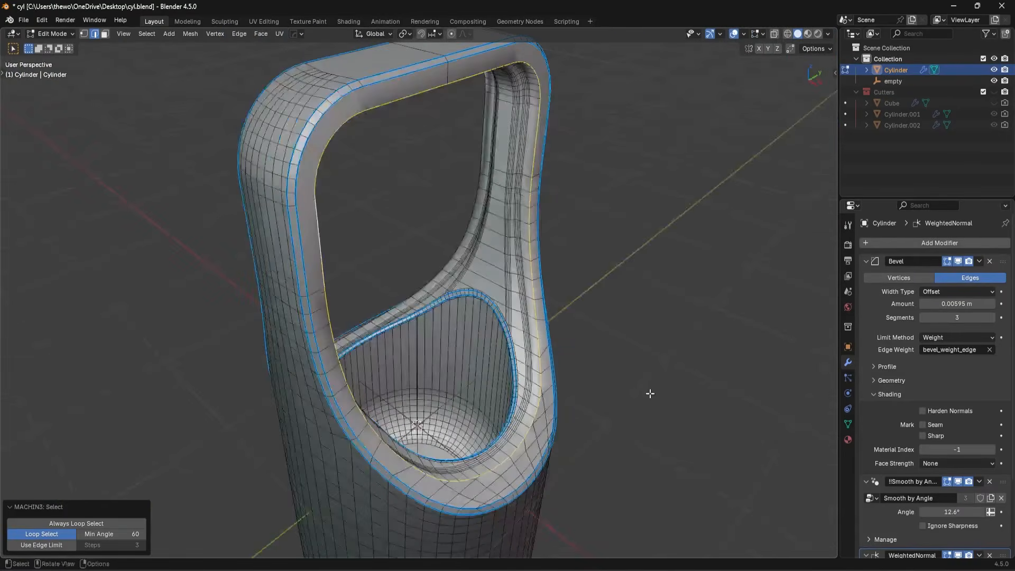
right_click(651, 399)
left_click(651, 398)
left_click(650, 392)
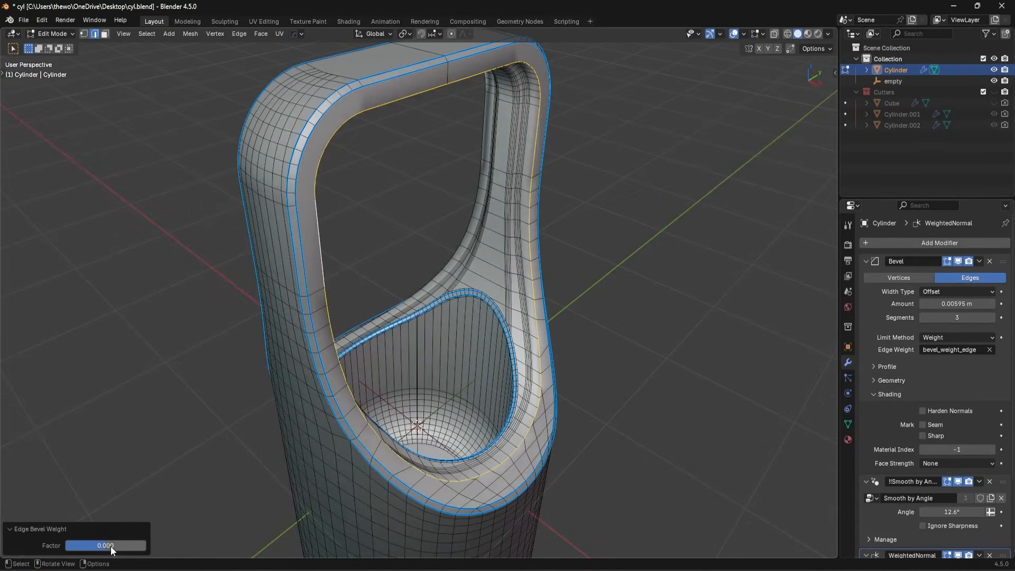
left_click_drag(111, 548, 153, 547)
key("Tab")
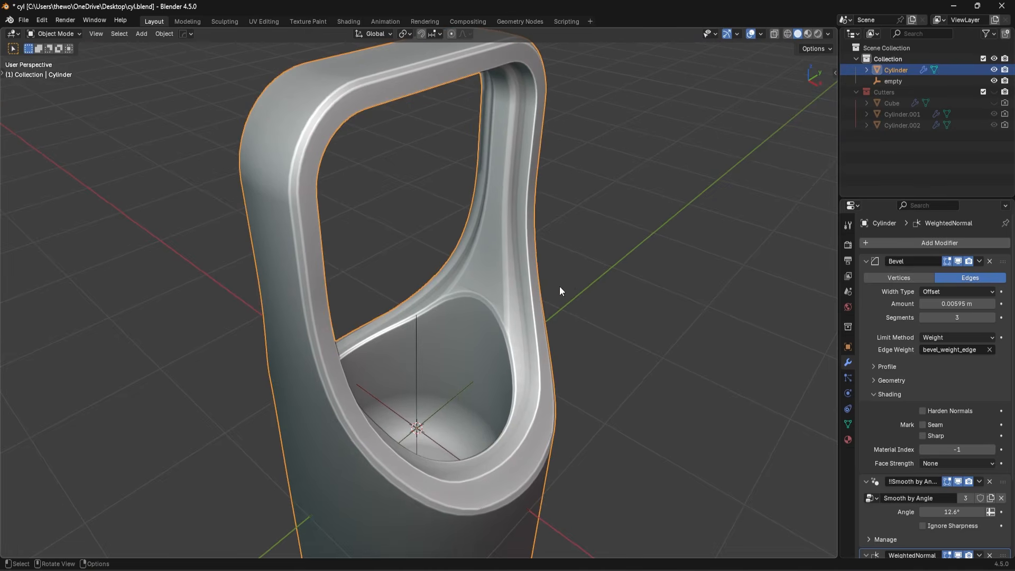
Inspect the mesh between the pocket's rim and the handle opening's edge in object and edit mode
scroll(560, 286, "up", 4)
middle_click_drag(555, 327, 568, 304)
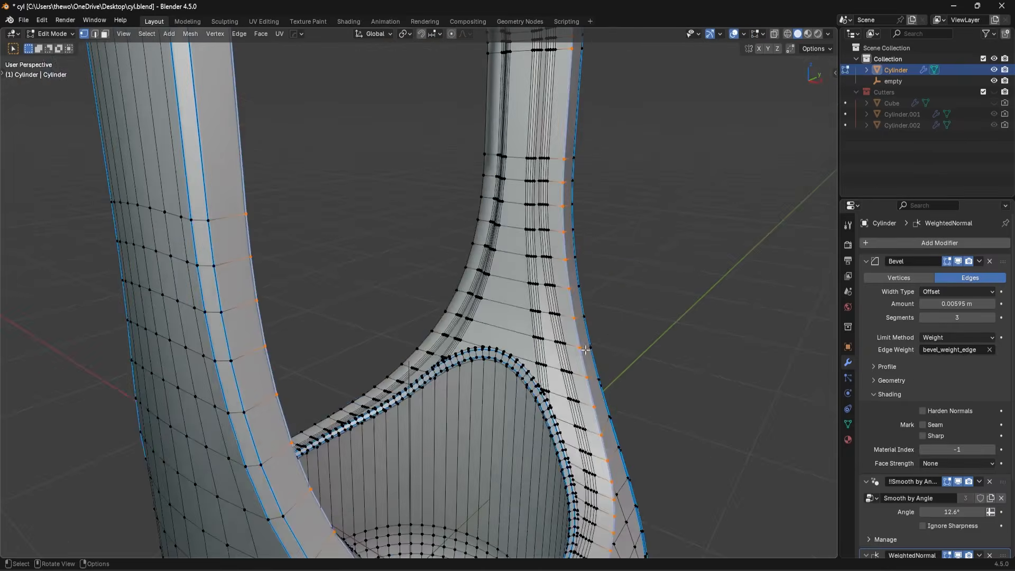
middle_click_drag(592, 399, 556, 349, "shift")
scroll(556, 349, "up", 4)
scroll(550, 371, "down", 2)
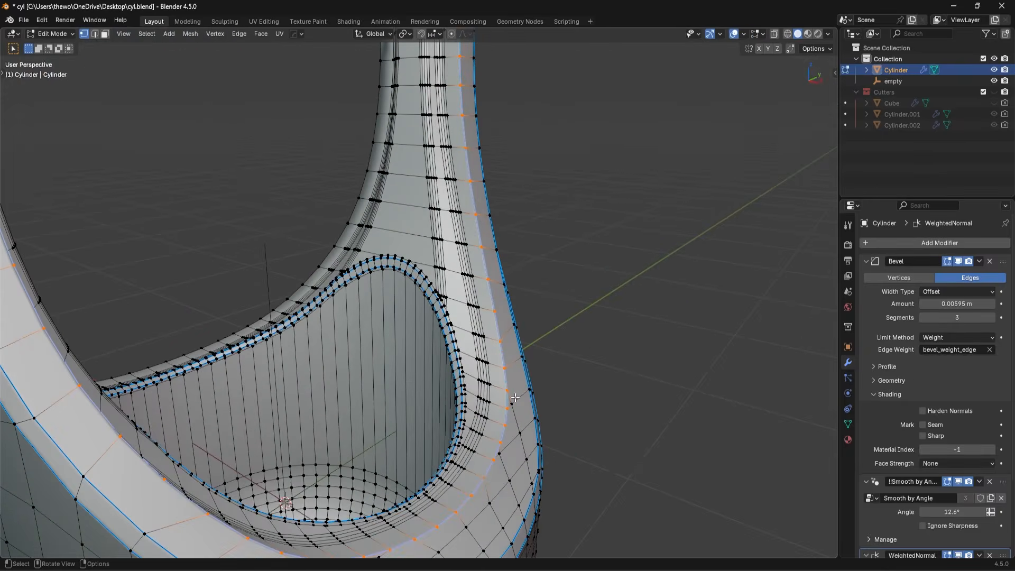
key("Tab")
scroll(486, 298, "up", 2)
key("Tab")
scroll(407, 272, "up", 3)
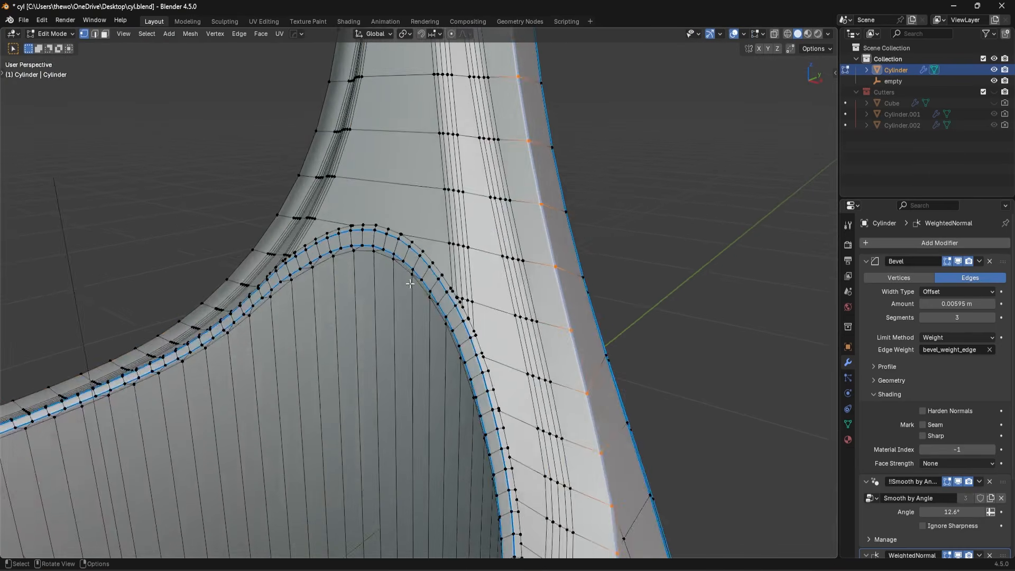
scroll(330, 189, "down", 8)
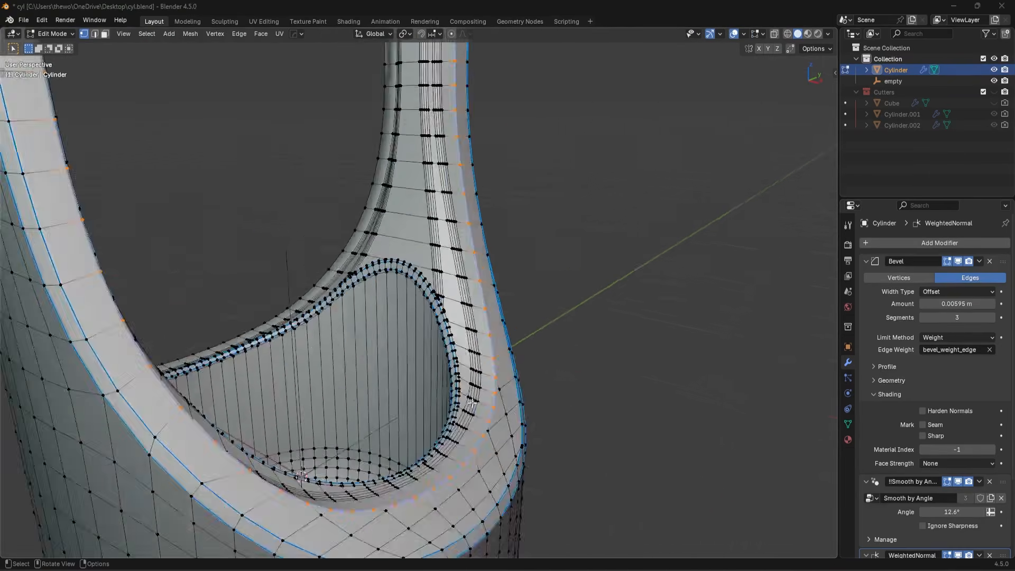
Mirror the body's edited half onto the opposite side of the handle opening and save the file
key("alt+x")
key("Tab")
middle_click_drag(479, 406, 422, 347)
key("ctrl+s")
scroll(477, 296, "up", 5)
middle_click_drag(477, 294, 497, 270)
Connect the vertices beside the peak of the pocket's rim to the rim and dissolve the edge row running into it
key("Tab")
middle_click_drag(436, 219, 344, 217)
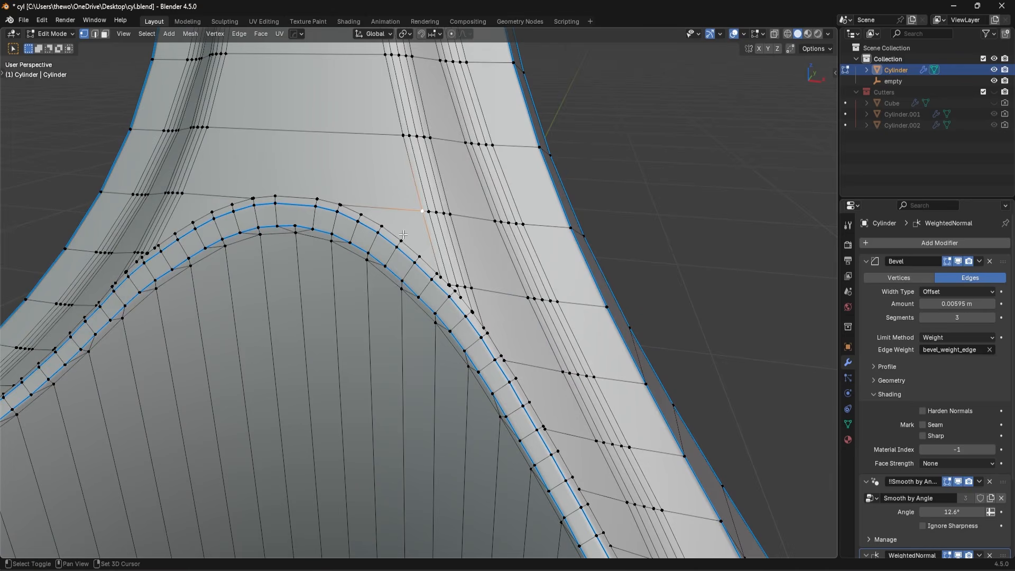
key("ctrl+x")
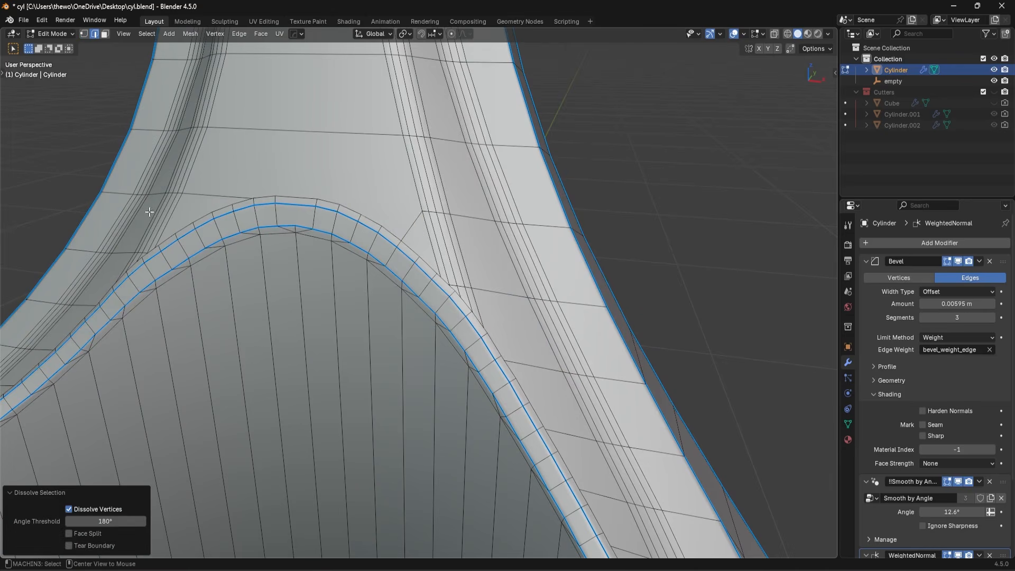
key("Tab")
middle_click_drag(470, 199, 458, 251)
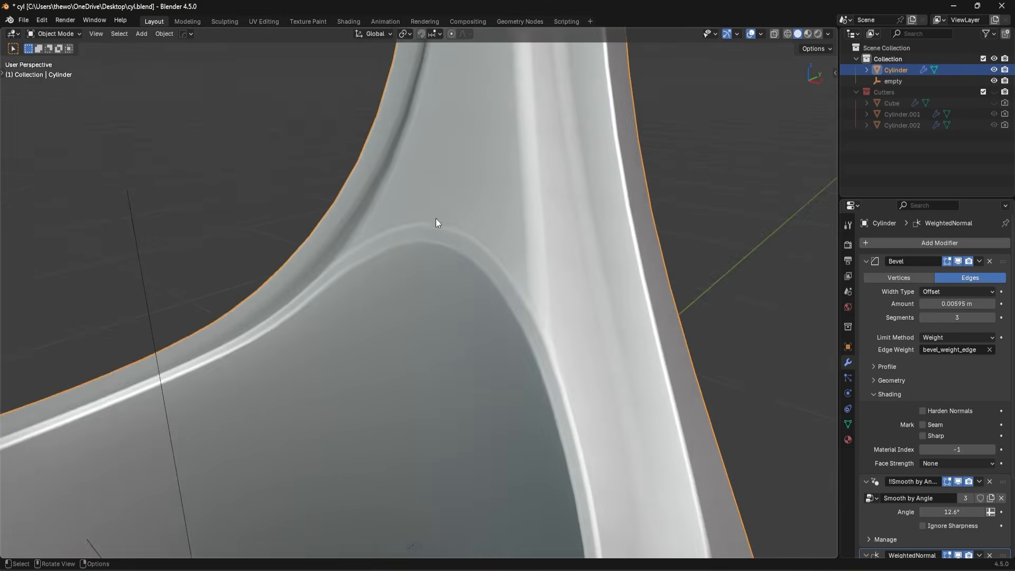
Examine the single face above the pocket's rim and the body's overall shading up close and from afar
key("Tab")
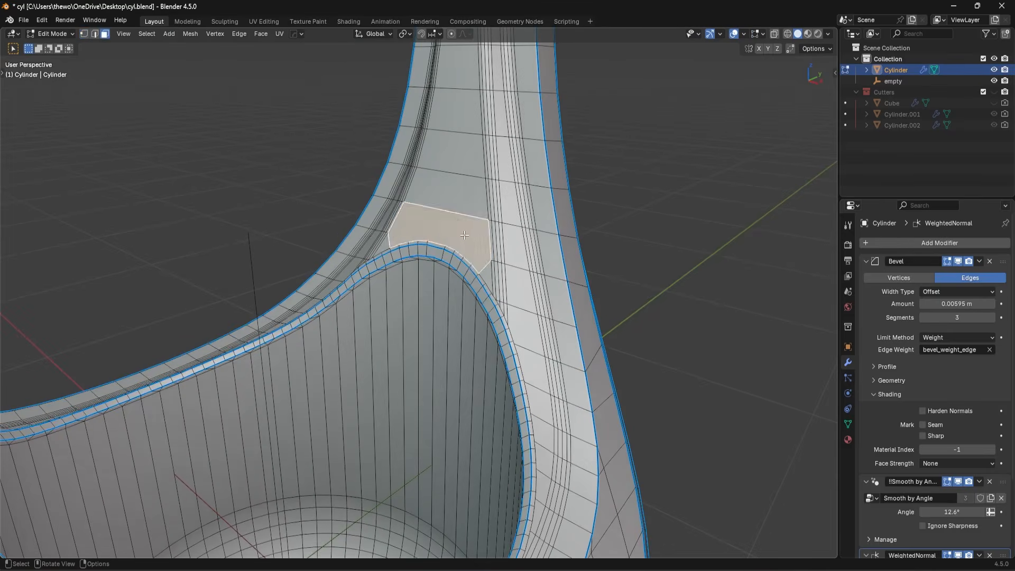
key("1")
middle_click_drag(434, 251, 455, 256)
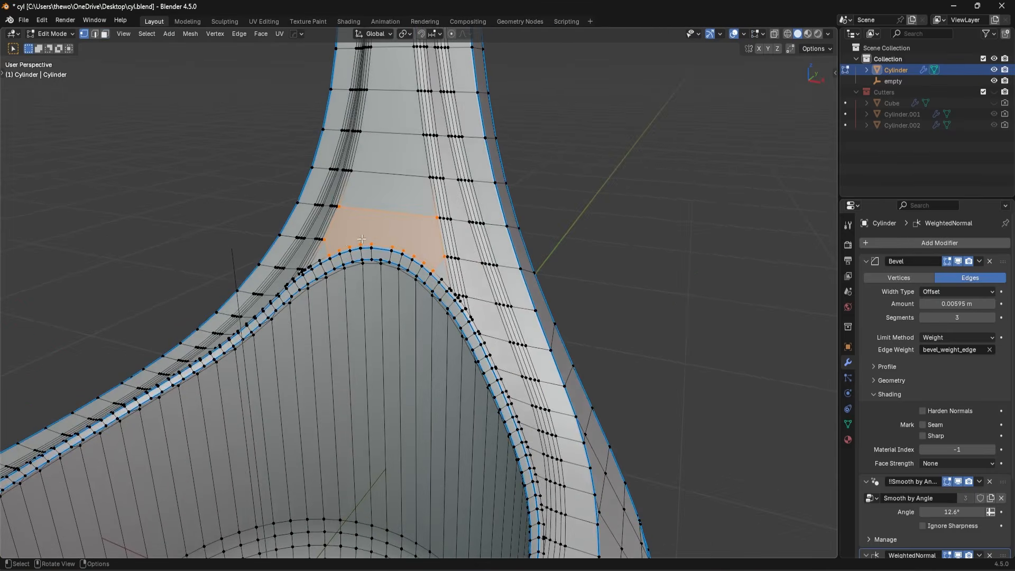
key("Tab")
middle_click_drag(579, 262, 550, 342)
scroll(530, 329, "down", 3)
scroll(493, 352, "down", 4)
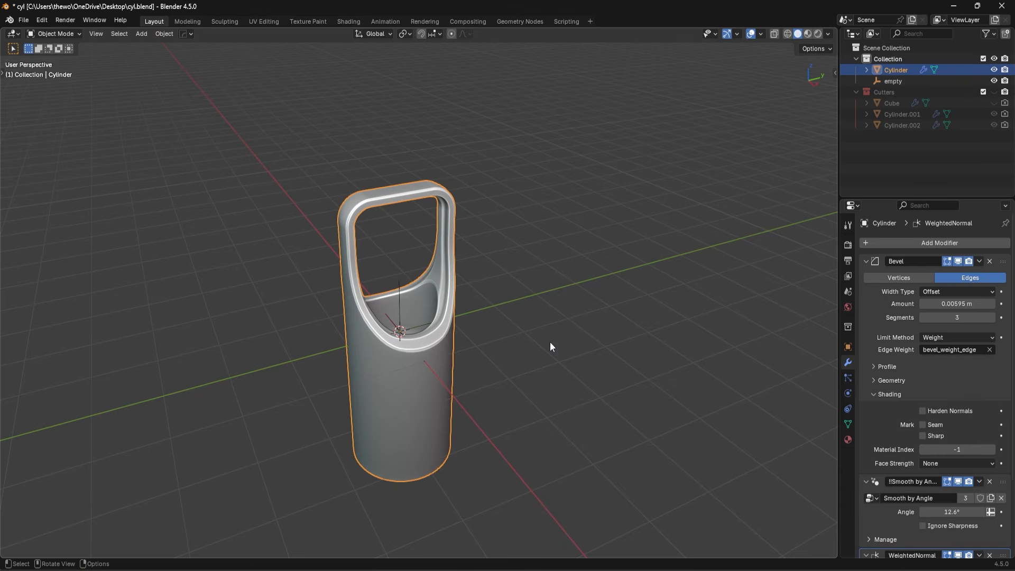
scroll(522, 357, "up", 8)
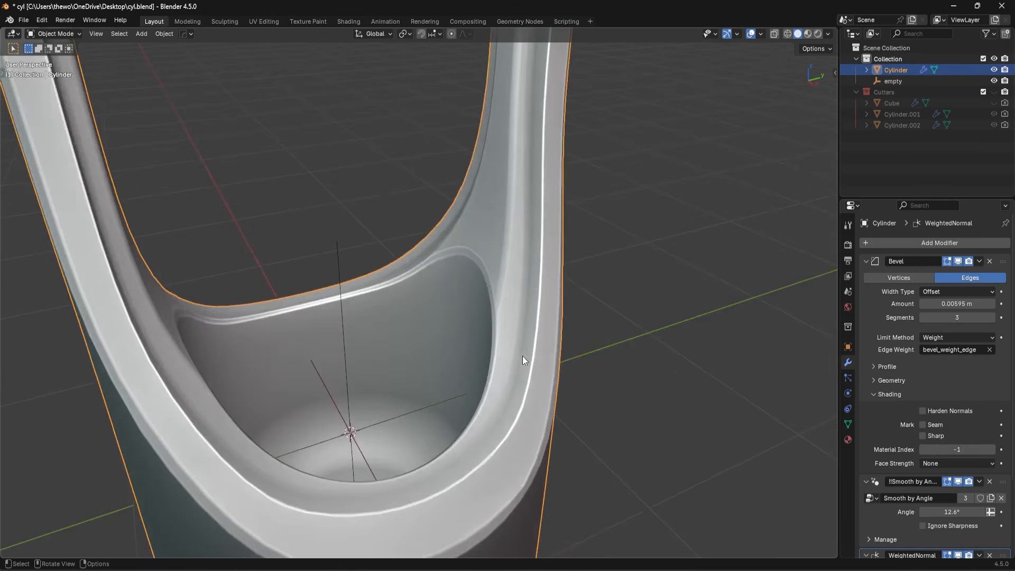
middle_click_drag(523, 357, 569, 345)
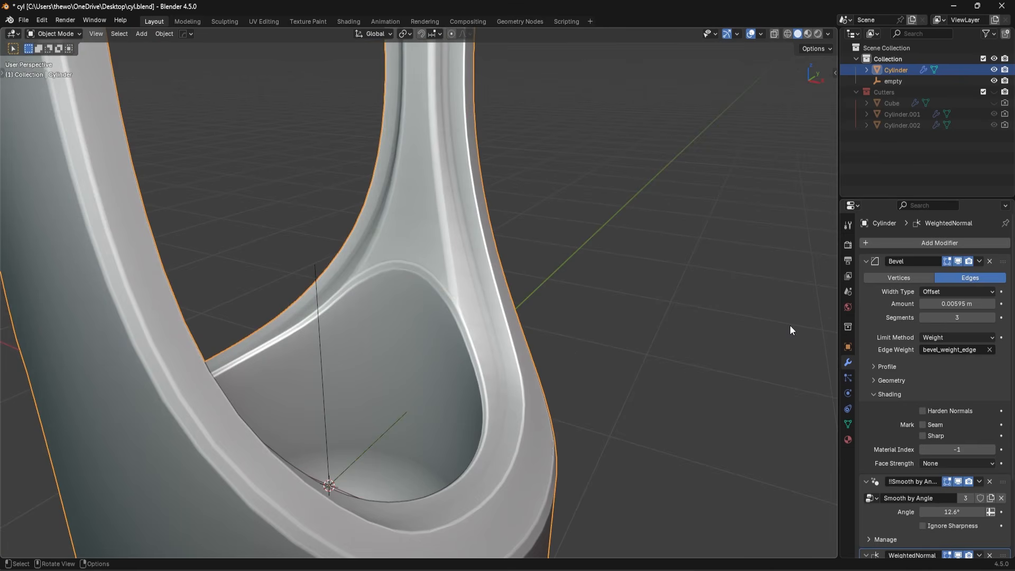
Try mirroring the body along Z about a new empty with a vertical move, and undo it
scroll(695, 334, "down", 8)
middle_click_drag(603, 332, 467, 306)
key("alt+x")
left_click(404, 254)
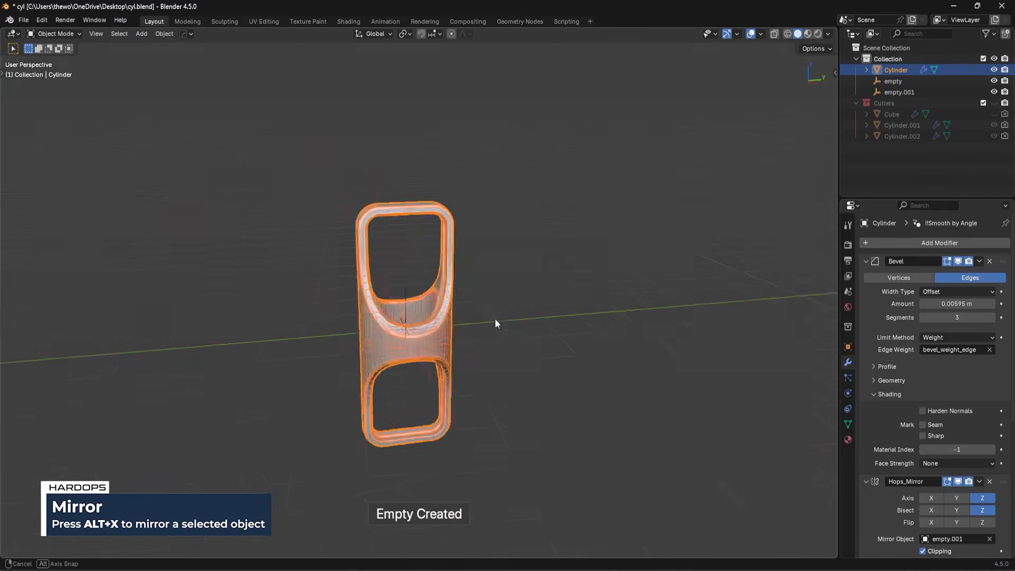
key("g")
key("z")
left_click(530, 311)
middle_click_drag(541, 312, 391, 355)
key("ctrl+z")
key("ctrl+z")
Try the Z mirror on the body again and check the overlapping pockets in wireframe shading
key("alt+x")
left_click(399, 258)
scroll(484, 297, "up", 5)
scroll(464, 266, "down", 3)
scroll(449, 374, "up", 4)
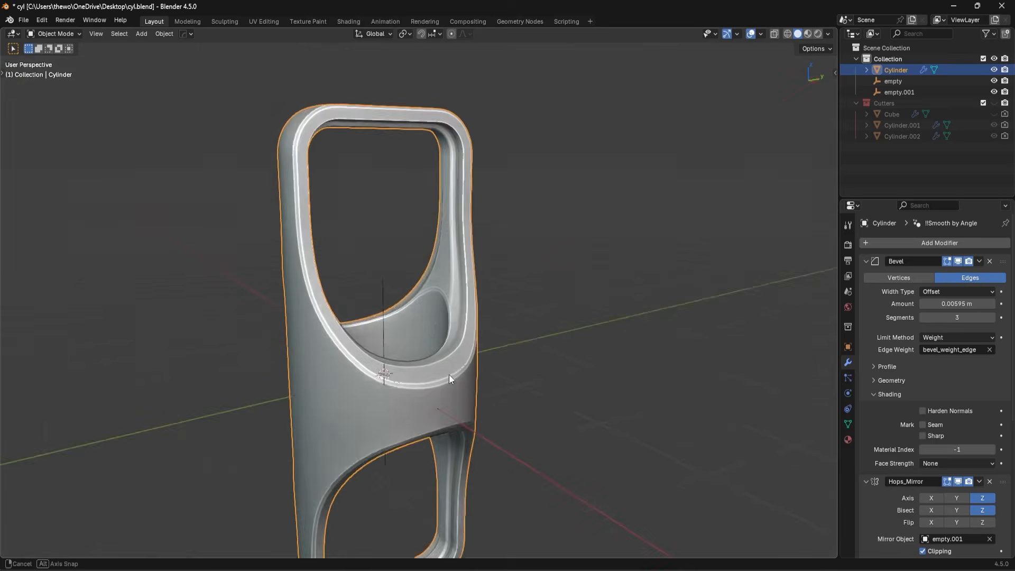
middle_click_drag(449, 375, 460, 409)
key("shift+z")
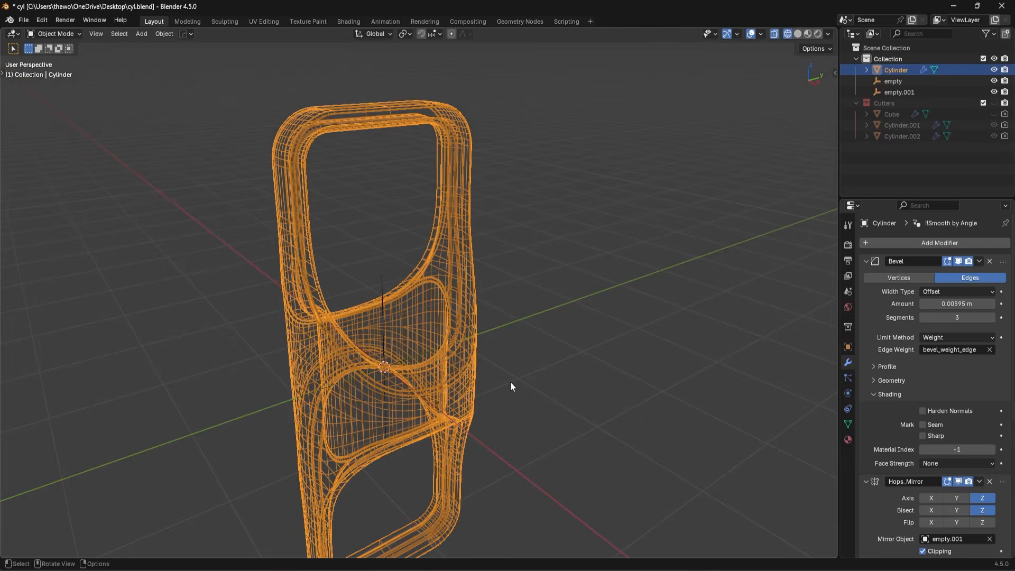
key("shift+z")
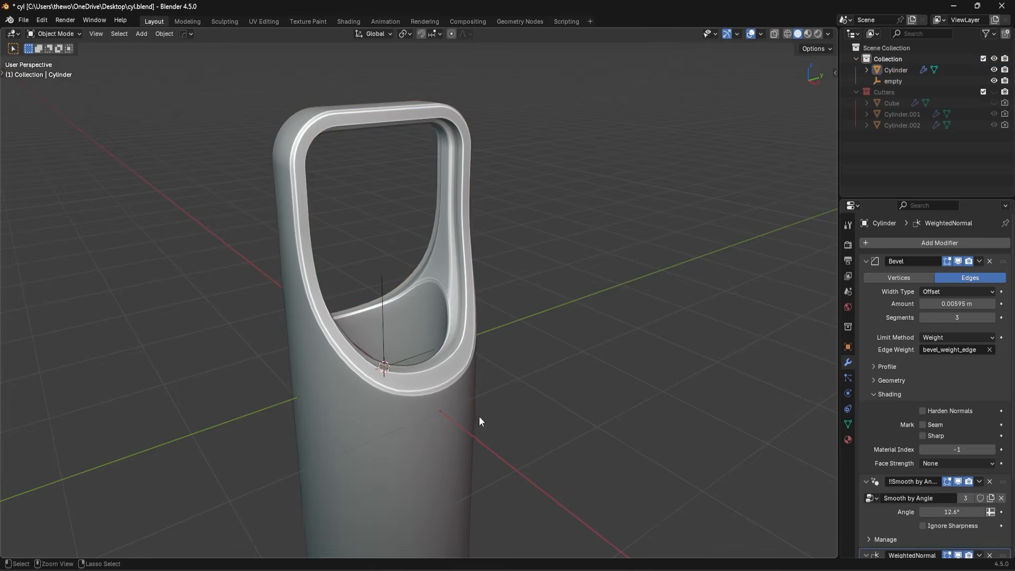
Mirror the body along Z about a new empty with bisect enabled and move it about -0.008 m along Z
left_click(465, 317)
key("alt+x")
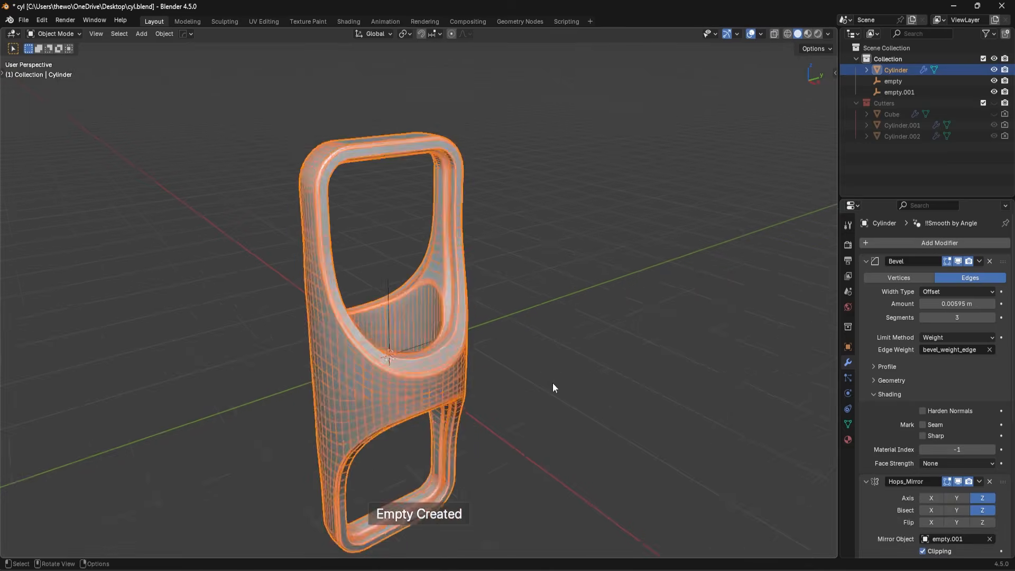
key("shift+z")
middle_click_drag(553, 384, 500, 432)
key("g")
key("z")
left_click(469, 384)
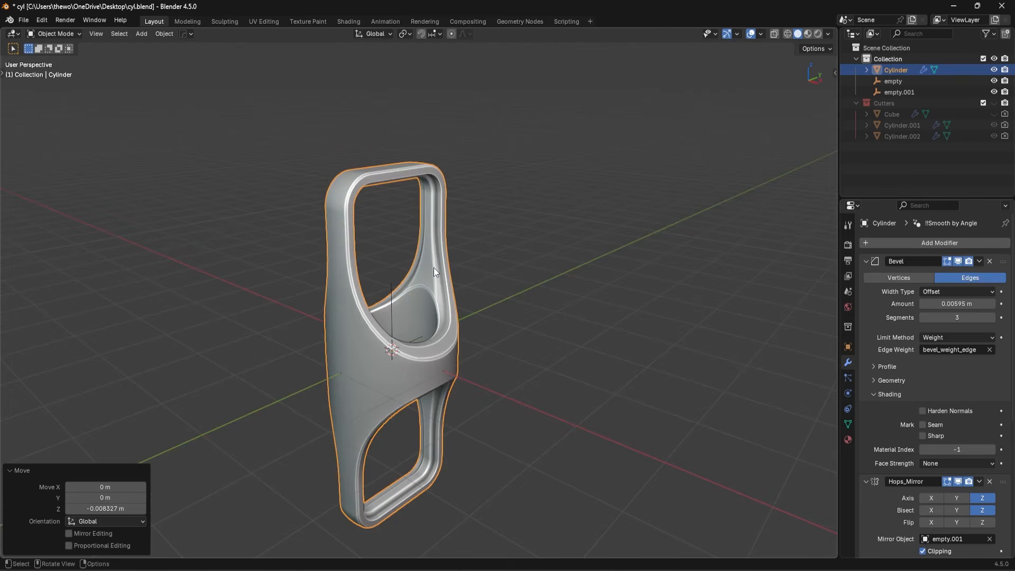
middle_click_drag(417, 223, 464, 272)
scroll(465, 271, "up", 3)
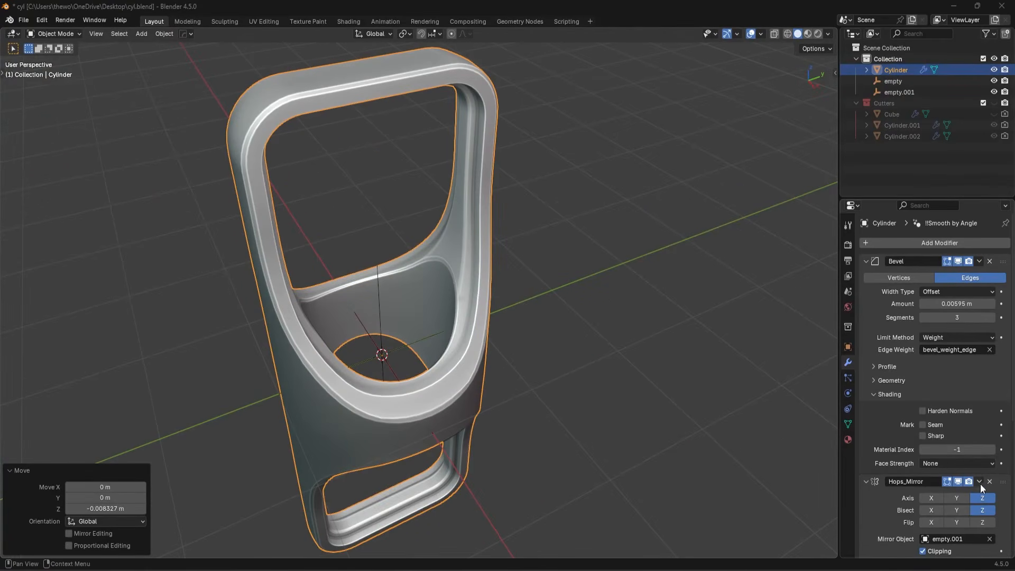
Apply the body's Z mirror modifier and enter edge editing with a close view of the pocket's inner wall
left_click(966, 495)
scroll(439, 317, "up", 4)
key("Tab")
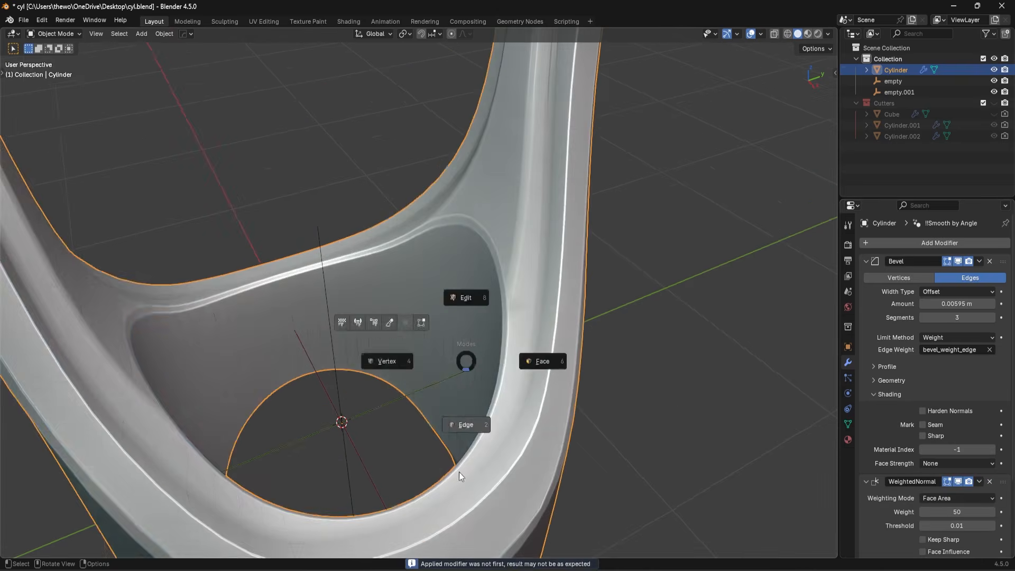
middle_click_drag(345, 360, 387, 378)
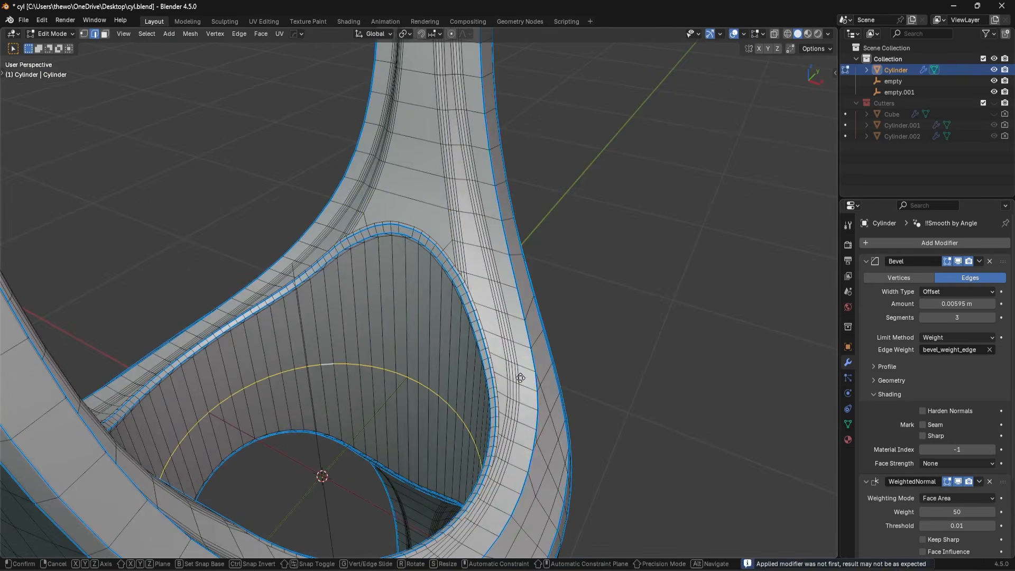
Add an edge loop around the pocket's inner wall, slide it close beneath the rim and symmetrize the mesh
key("g")
left_click(503, 259)
key("g")
key("g")
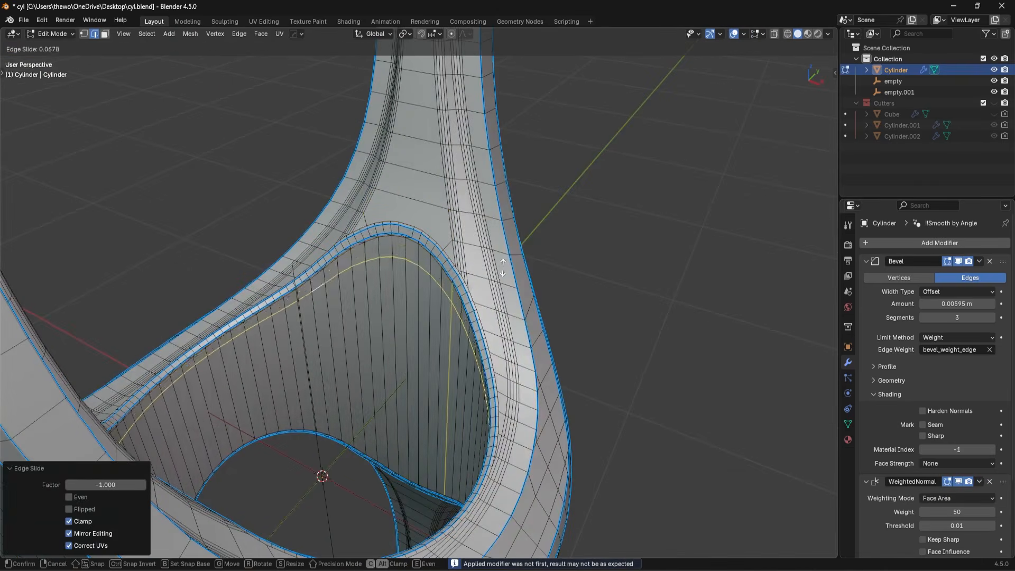
left_click(494, 164)
key("alt+x")
Try extruding the pocket's inner wall faces in place and offsetting them along their normals
middle_click_drag(378, 364, 445, 389)
key("3")
left_click(444, 388, "alt")
middle_click_drag(584, 407, 609, 431)
key("e")
right_click(611, 429)
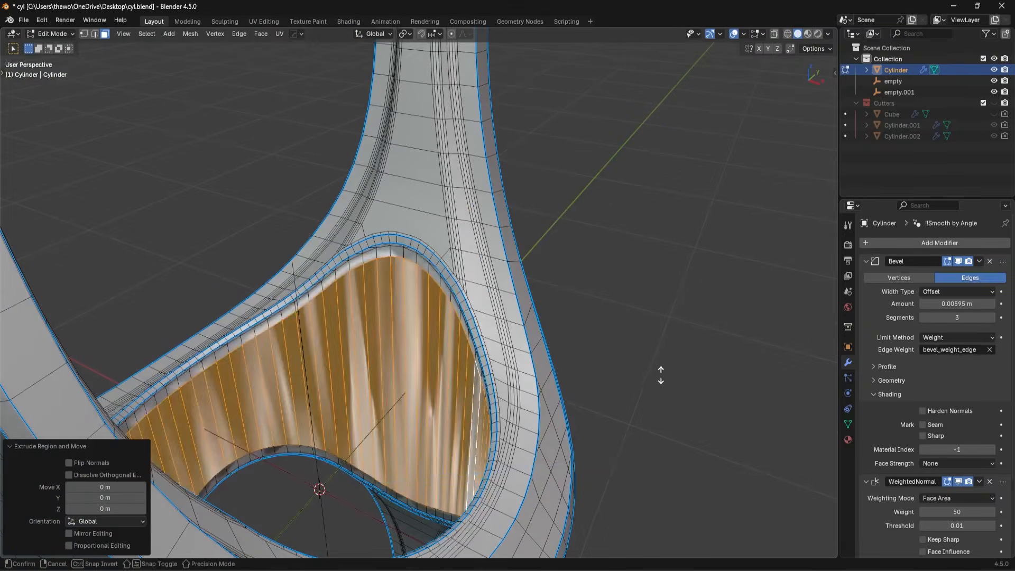
key("alt+s")
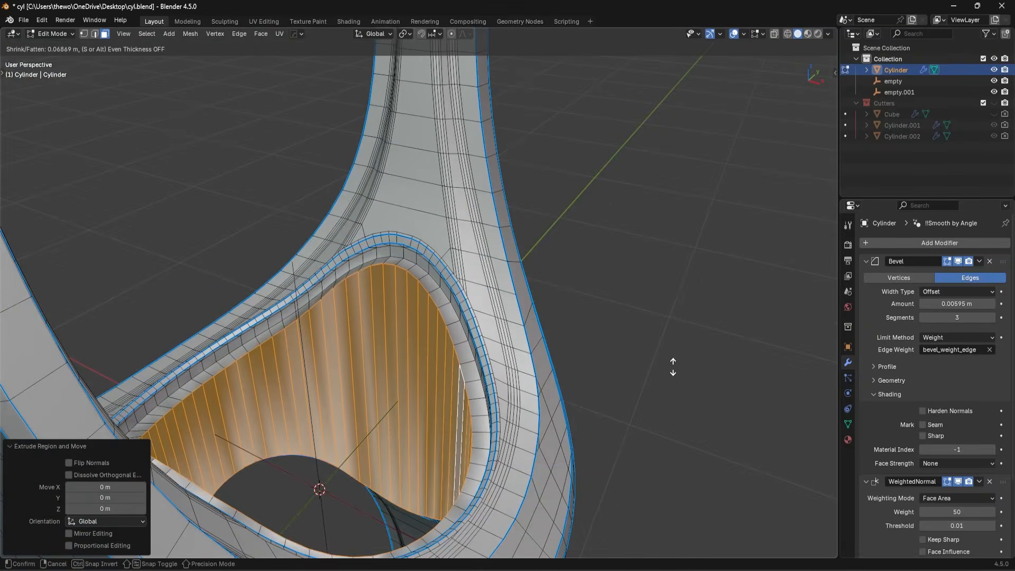
left_click(667, 376)
Undo the extrusion of the pocket's inner wall faces
key("Tab")
left_click(673, 220)
key("Tab")
key("a")
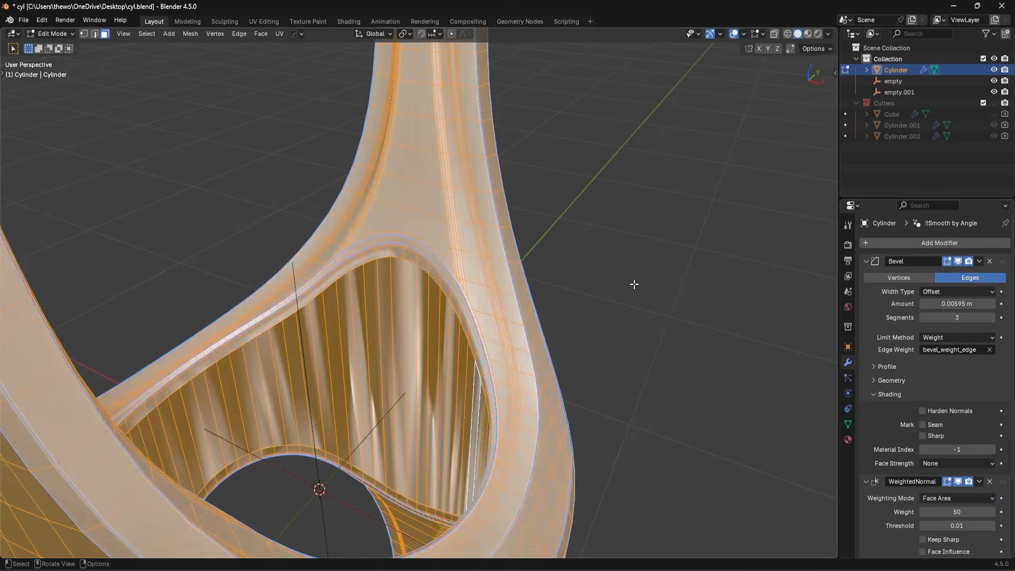
key("ctrl+z")
key("ctrl+z")
key("ctrl+z")
Run the MACHIN3 Clean Up on the whole mesh with doubles, degenerate, loose and redundant geometry included
key("a")
key("3")
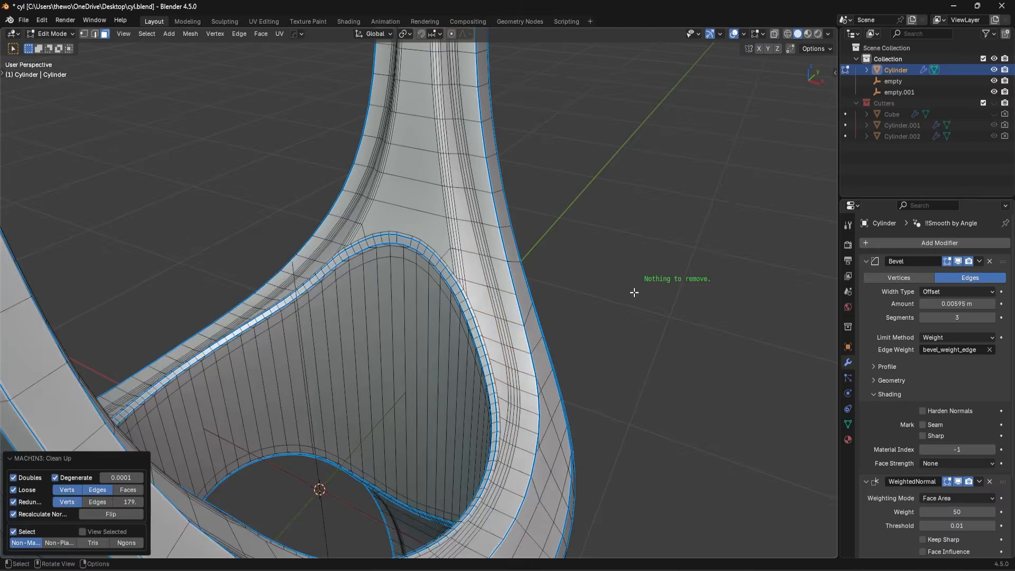
key("a")
Try extruding the band of inner wall faces below the new loop in place again
scroll(565, 351, "up", 2)
key("Tab")
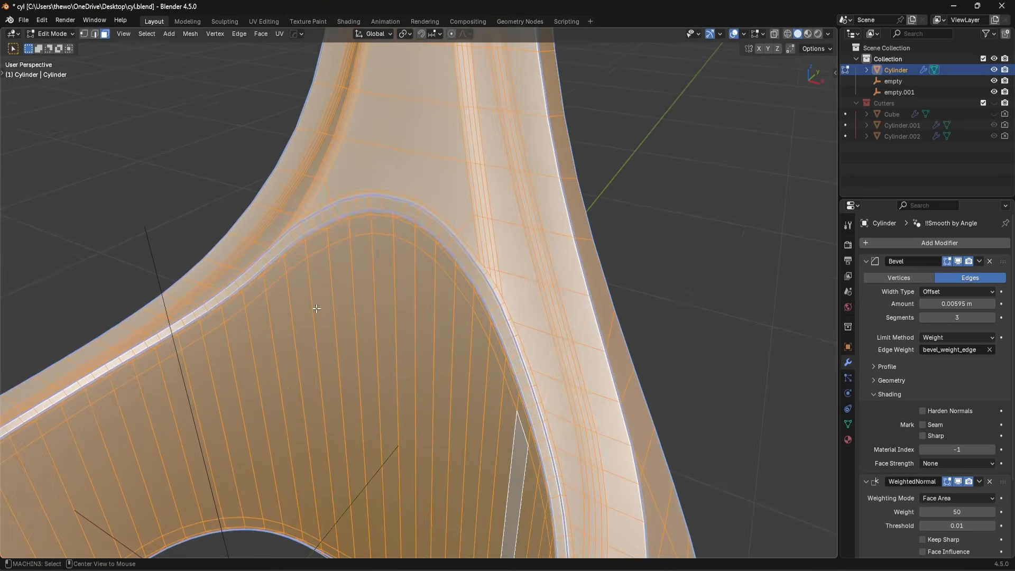
left_click(316, 308, "alt")
key("e")
right_click(670, 374)
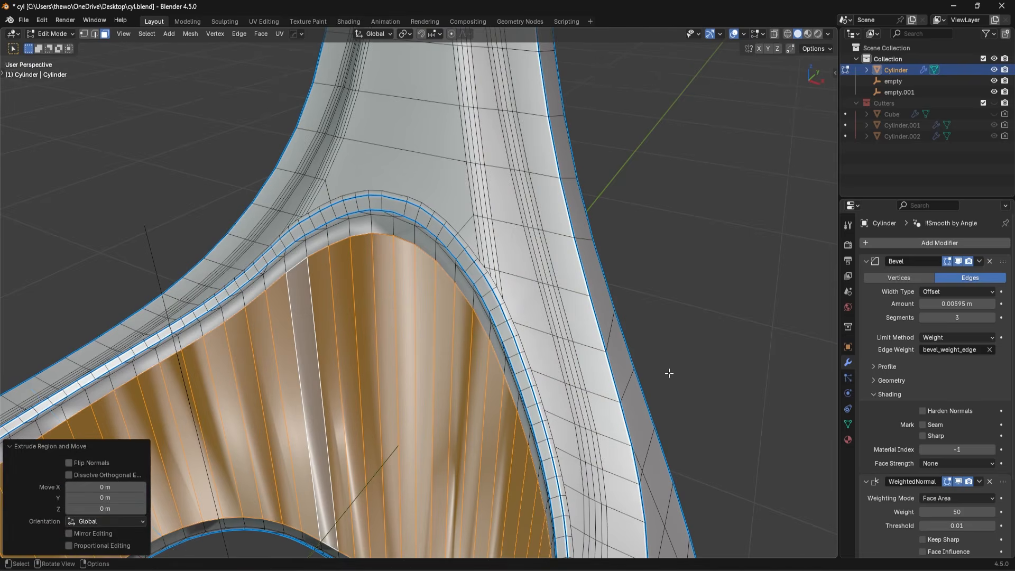
Remove the WeightedNormal modifier, extrude the pocket's inner wall faces in place and fatten them along their normals by about 0.05 m
left_click(669, 375)
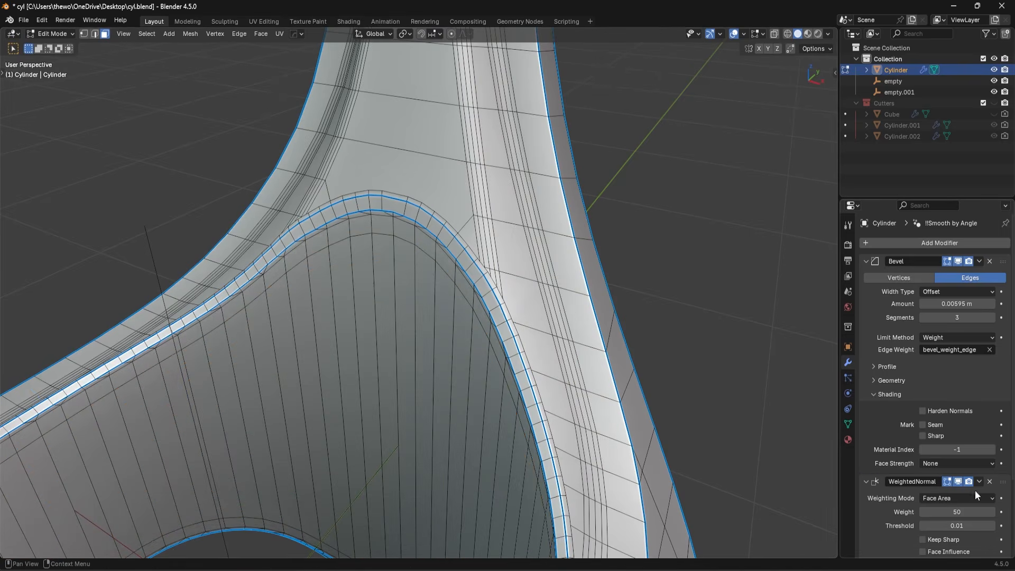
left_click(397, 340, "alt")
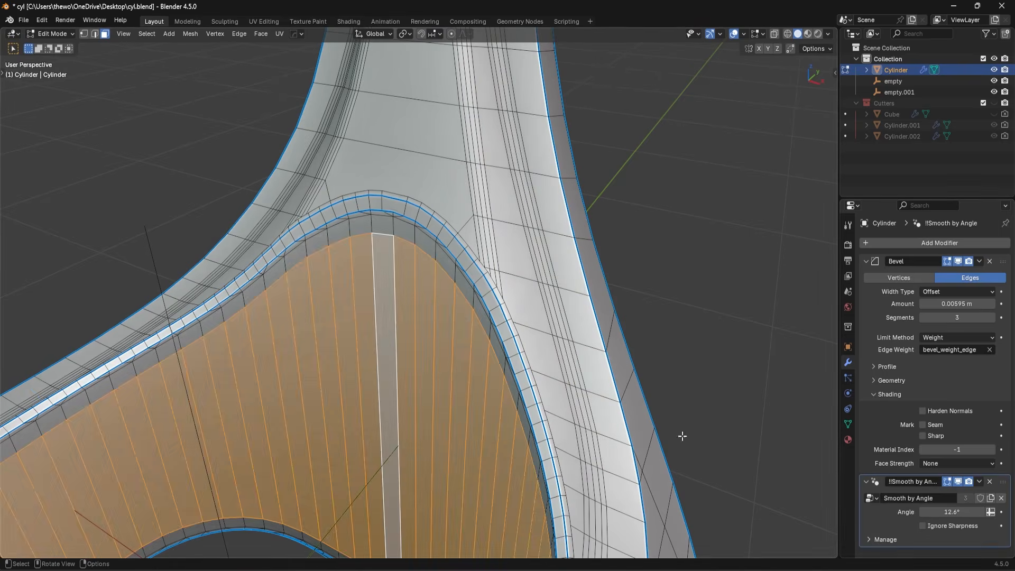
key("e")
key("Escape")
key("alt+s")
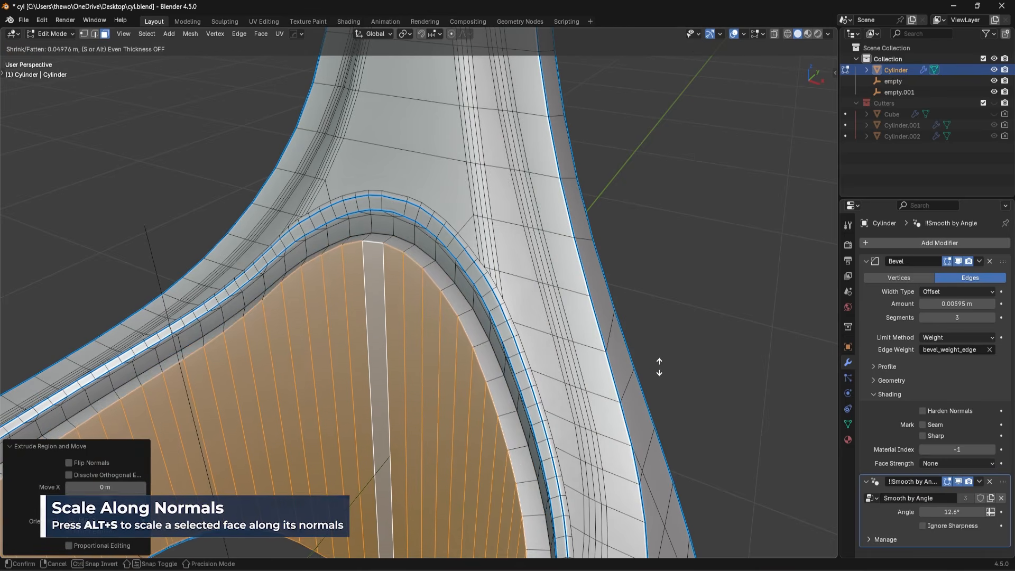
left_click(661, 366)
Scale the extruded inner wall band along Z so its upper border slopes away from the rim
scroll(661, 365, "down", 3)
middle_click_drag(661, 366, 537, 335)
key("Tab")
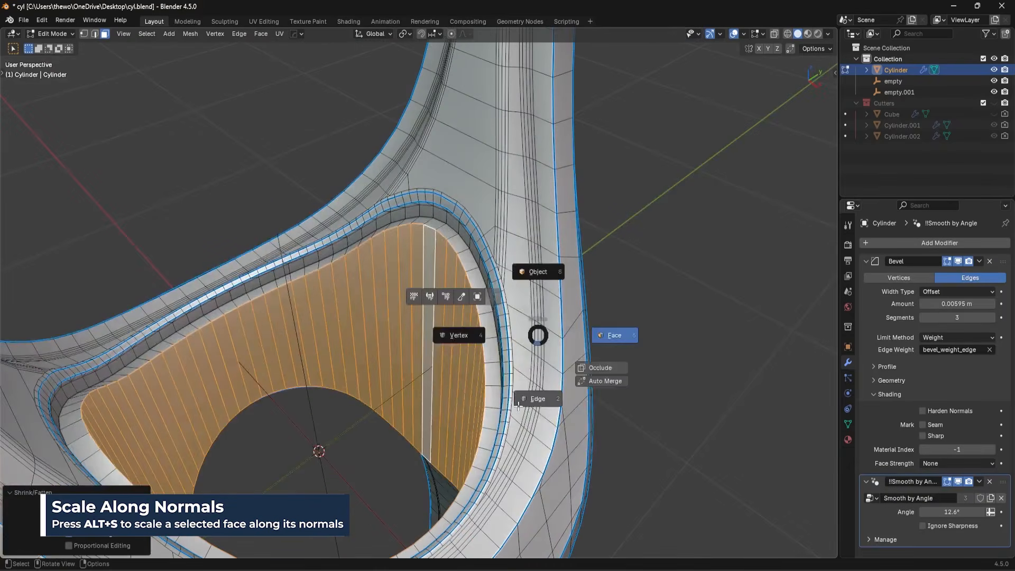
left_click(535, 384)
key("s")
key("z")
key("0")
left_click(649, 397)
Bevel the edge loops of the pocket's inner wall step and symmetrize the mesh along Y from negative to positive
key("Tab")
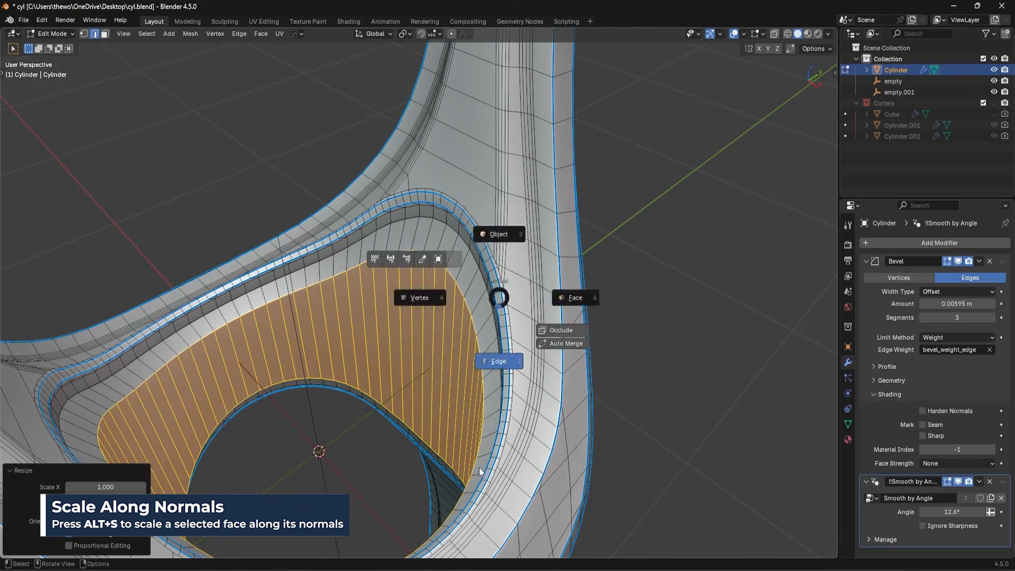
left_click(499, 361)
left_click(441, 262, "alt")
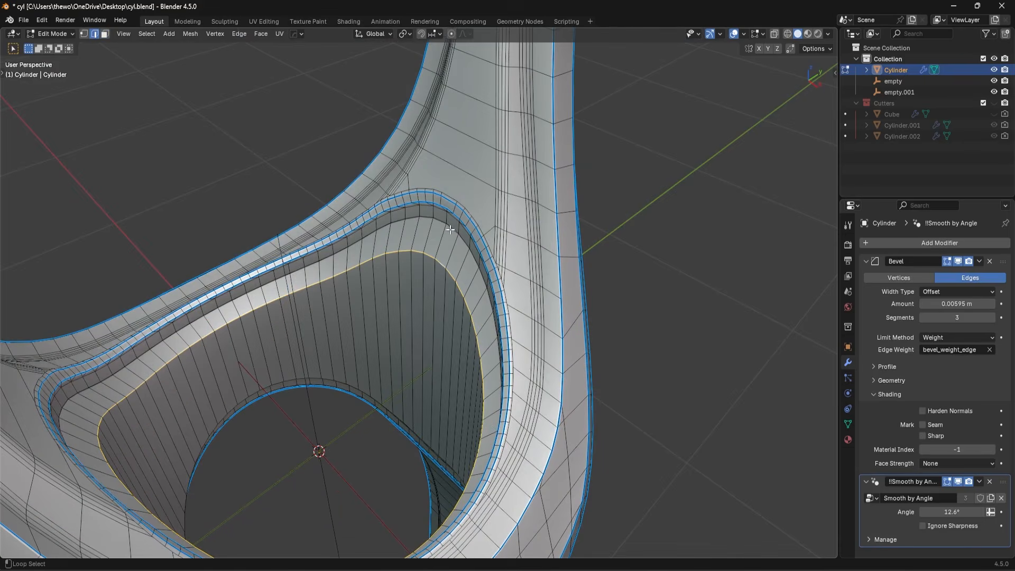
key("ctrl+b")
left_click(700, 371)
key("alt+x")
Return to object mode and examine the stepped pocket's shading from several angles
key("Tab")
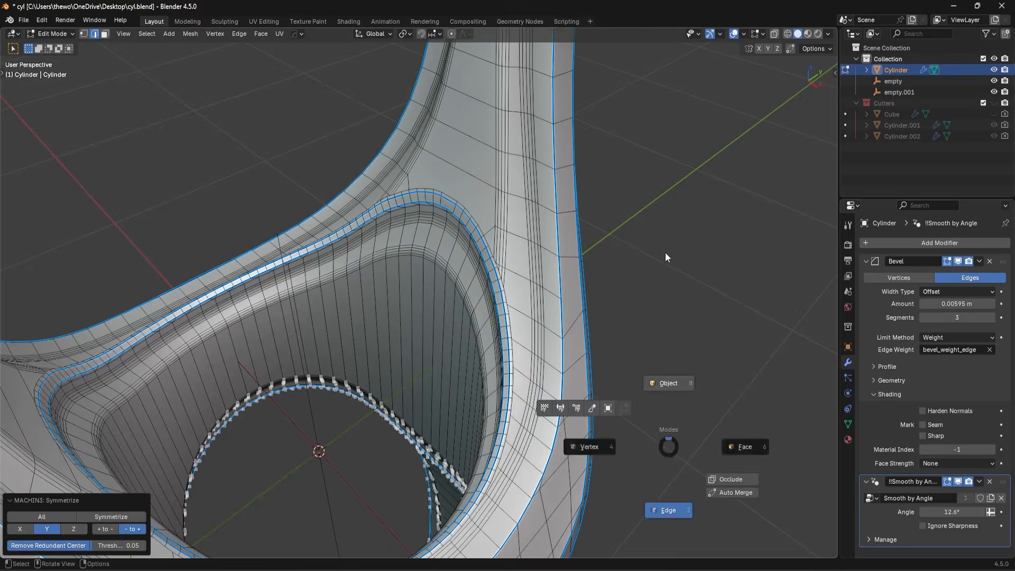
left_click(665, 253)
scroll(640, 304, "down", 7)
left_click(640, 307)
middle_click_drag(639, 308, 534, 312)
scroll(496, 334, "up", 6)
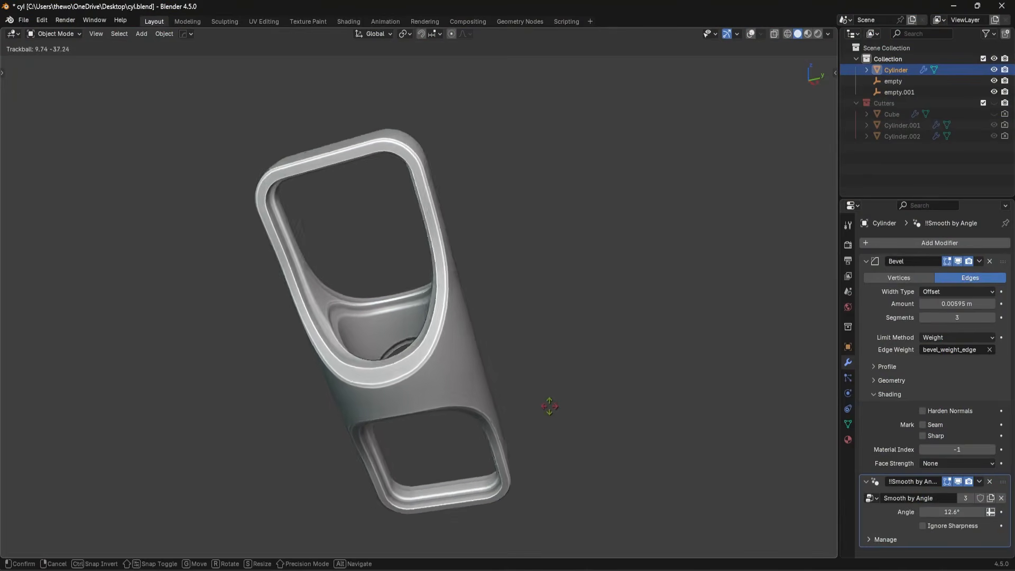